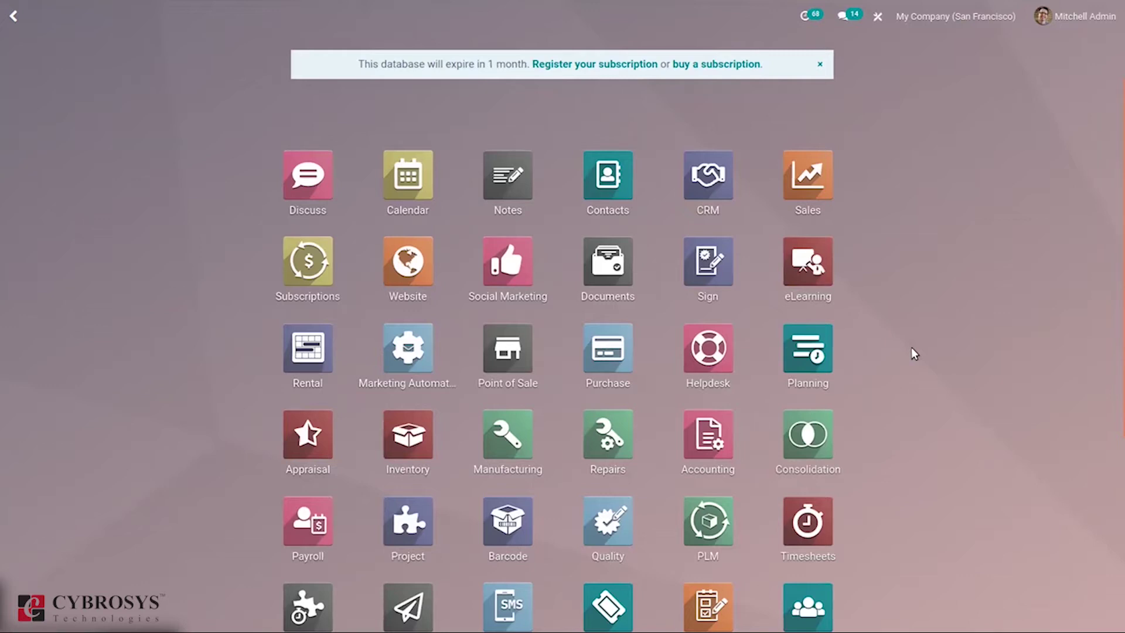
# - Search 'em' on the home screen and open the Employees app listing all 22 employees
pyautogui.write('em')
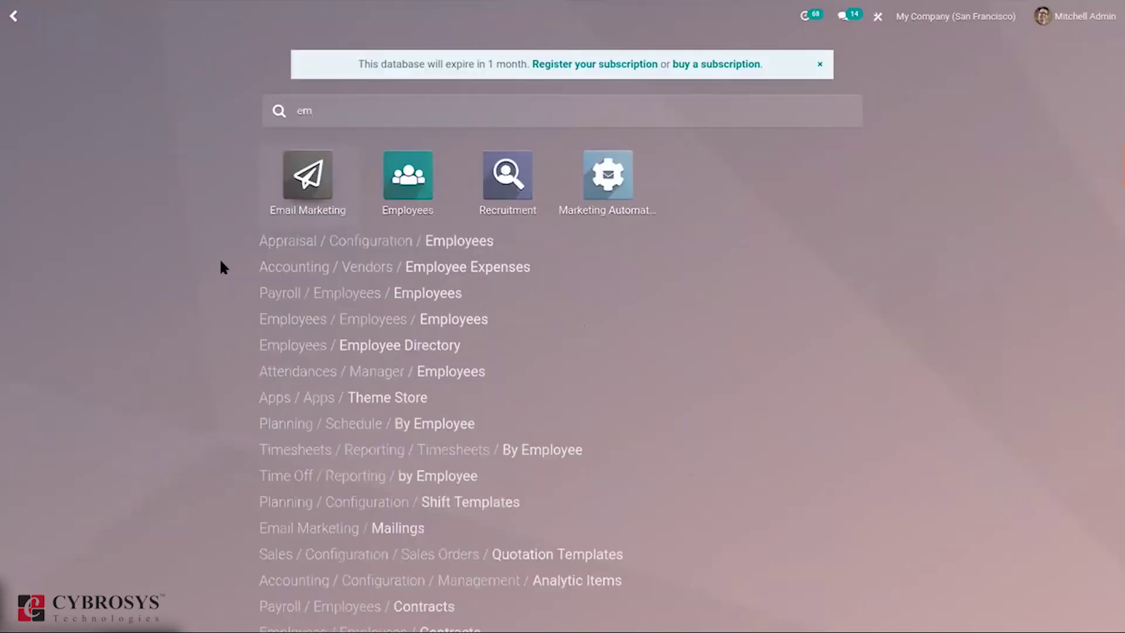
pyautogui.click(388, 192)
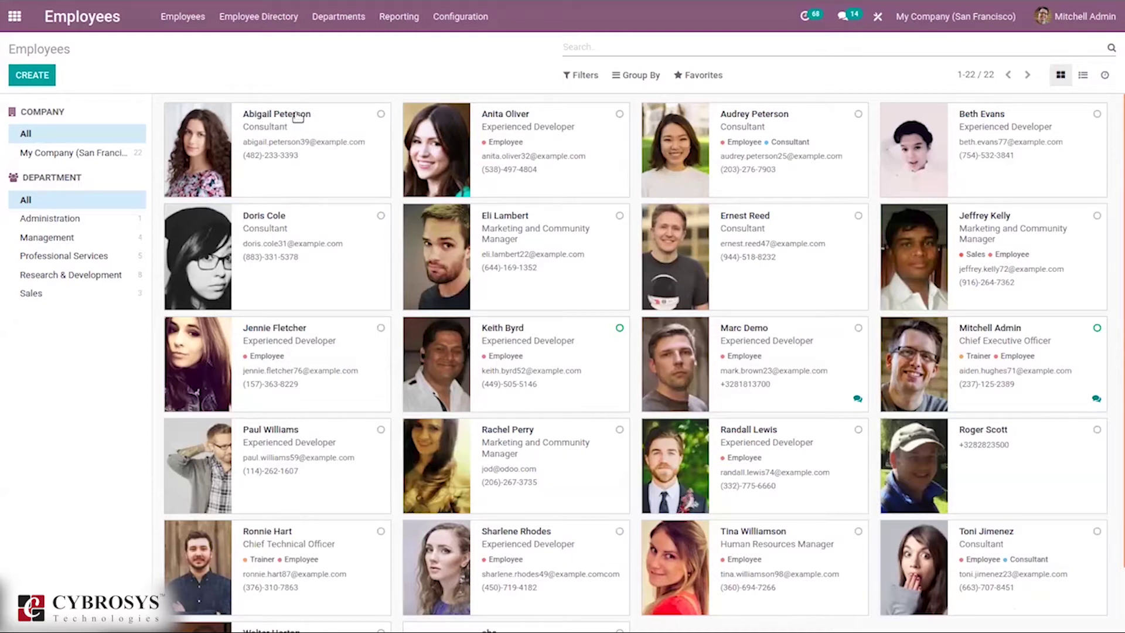
pyautogui.moveTo(238, 134)
pyautogui.moveTo(1095, 332)
pyautogui.click(1082, 77)
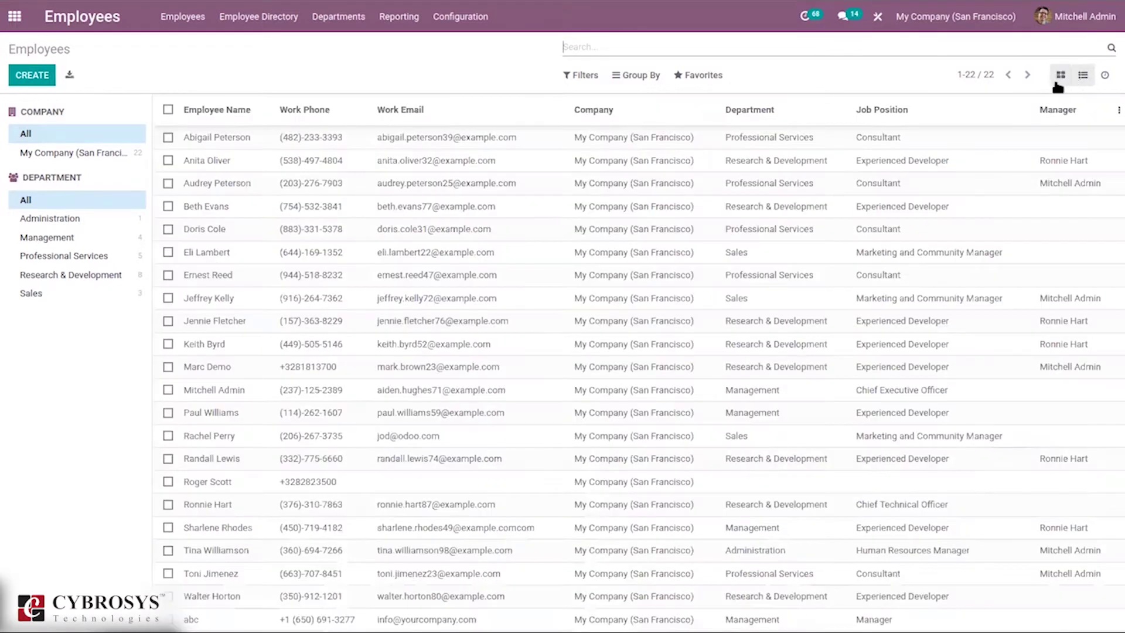
pyautogui.click(1105, 75)
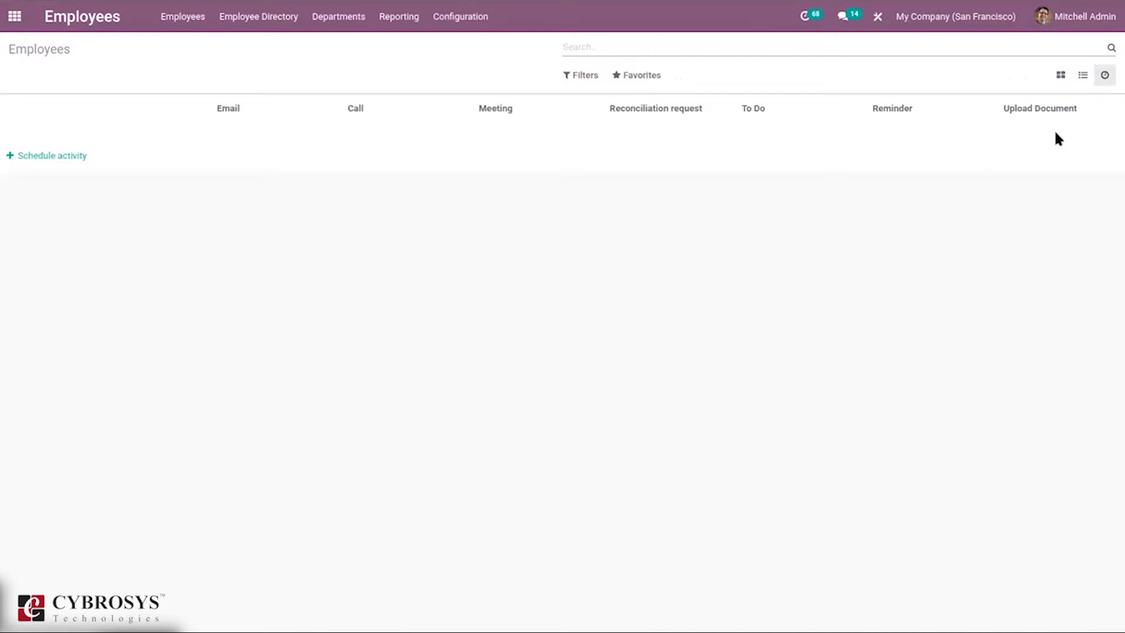
pyautogui.click(1062, 75)
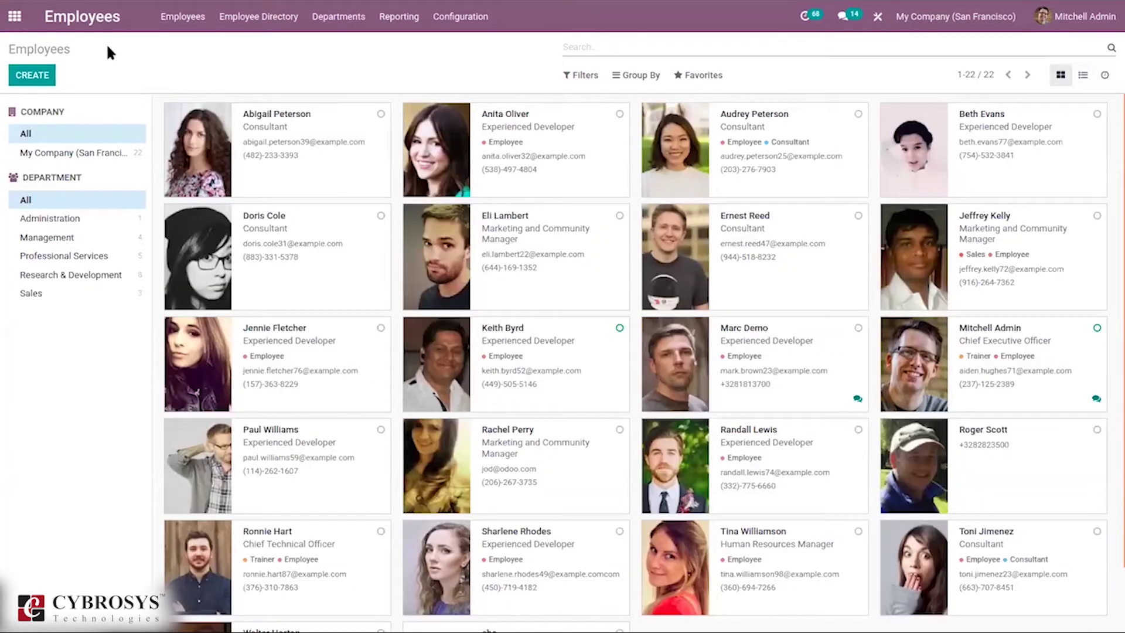
# - Try the company and department filters, ending with only the Administration department's employee shown
pyautogui.click(50, 154)
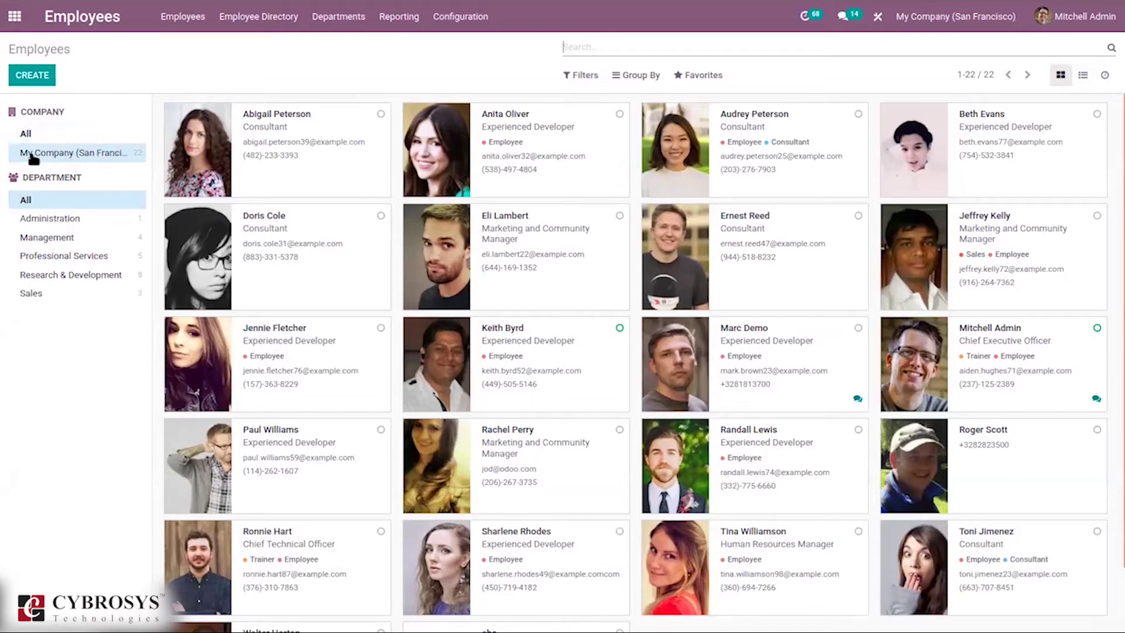
pyautogui.click(27, 135)
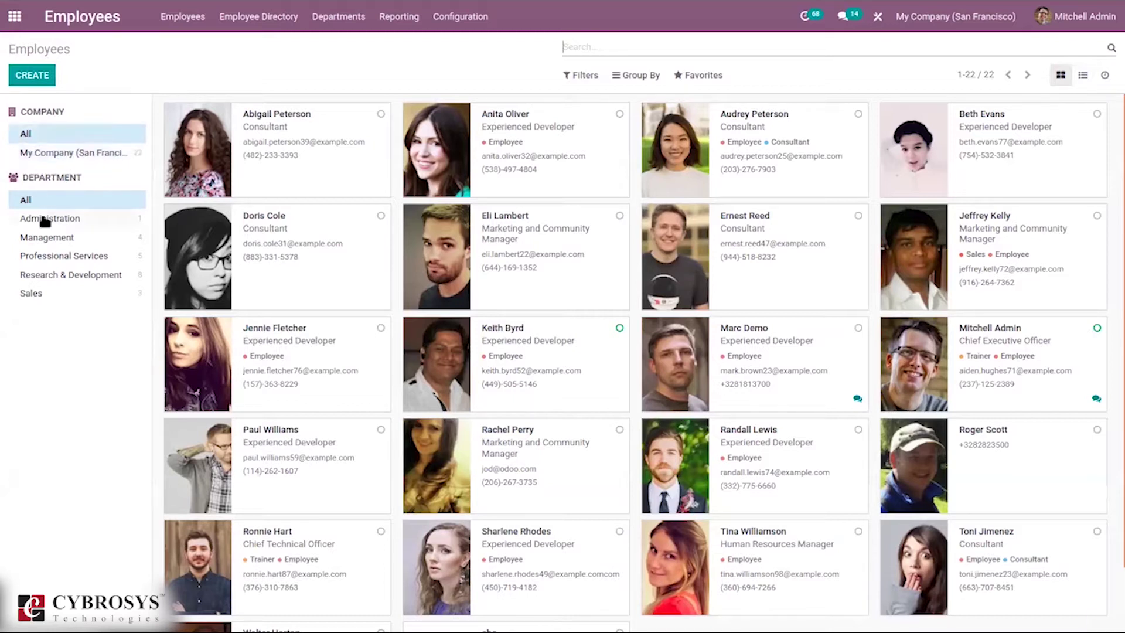
pyautogui.click(46, 220)
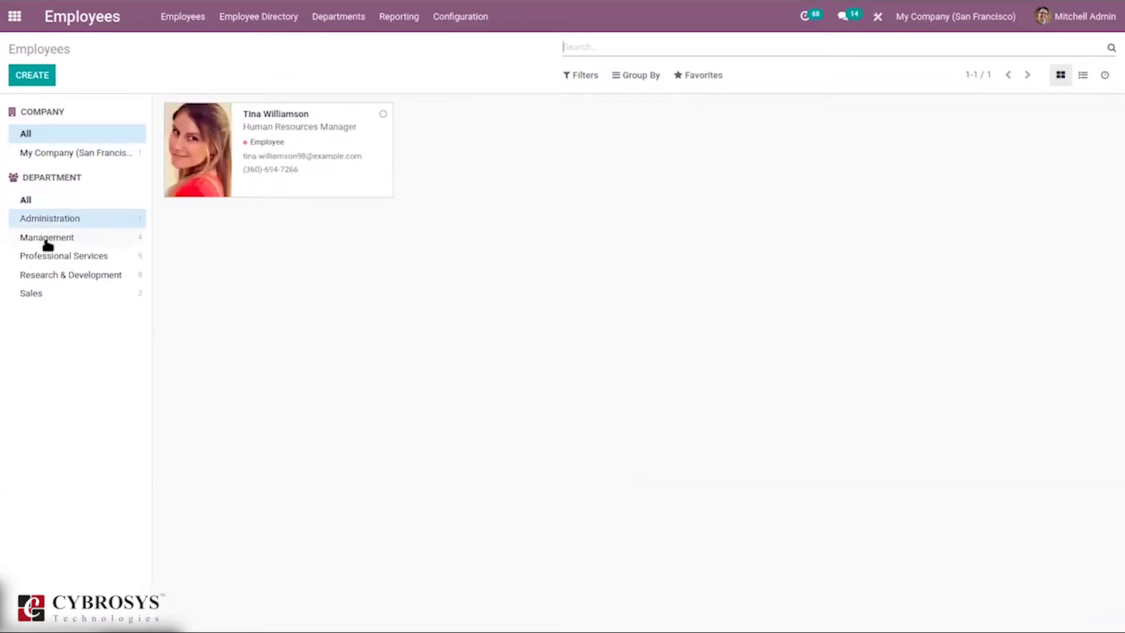
pyautogui.click(47, 240)
pyautogui.click(54, 273)
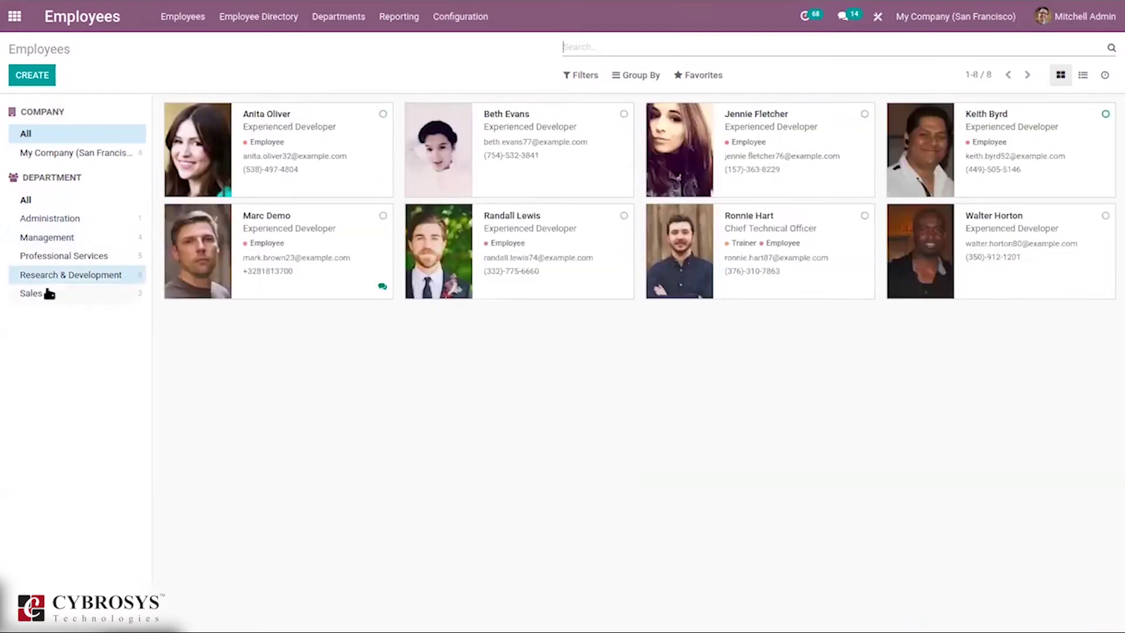
pyautogui.click(53, 297)
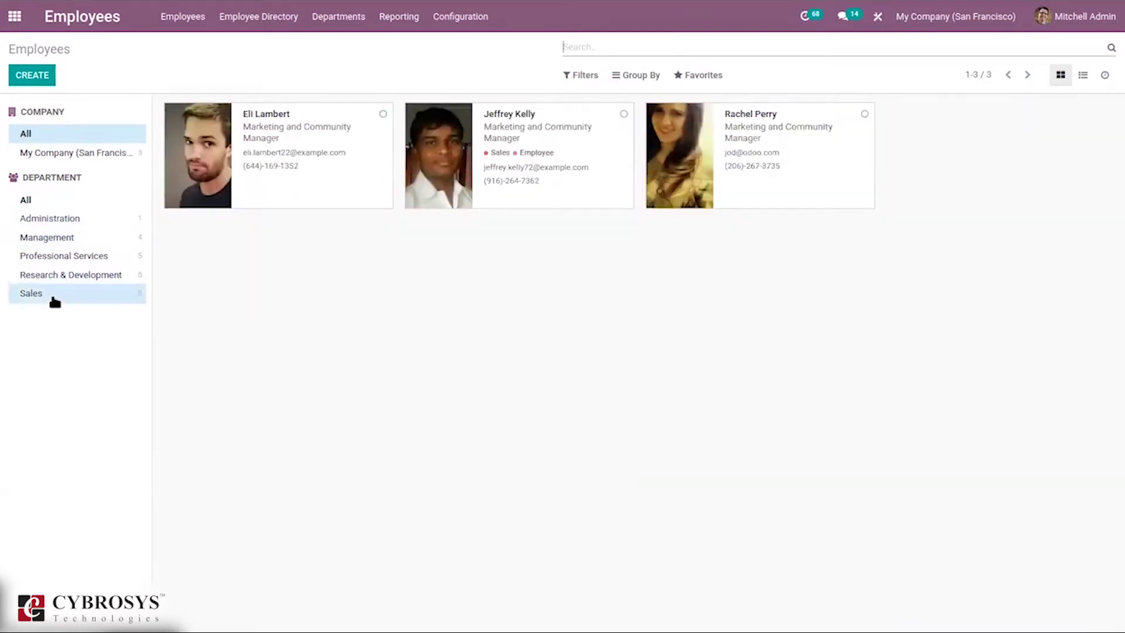
pyautogui.click(72, 218)
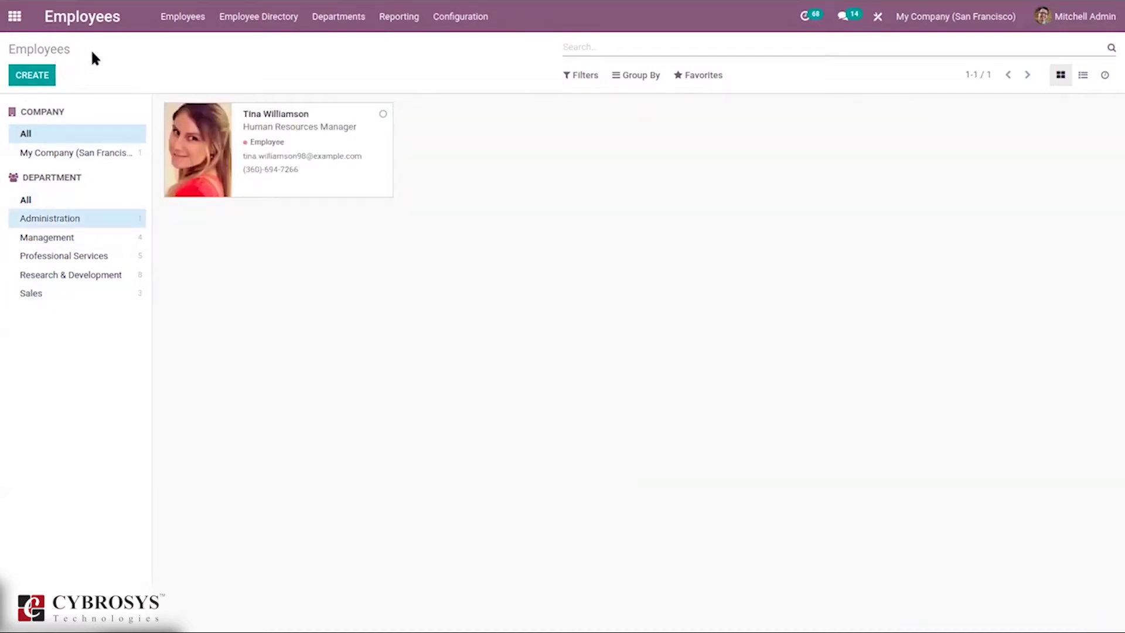
pyautogui.click(360, 18)
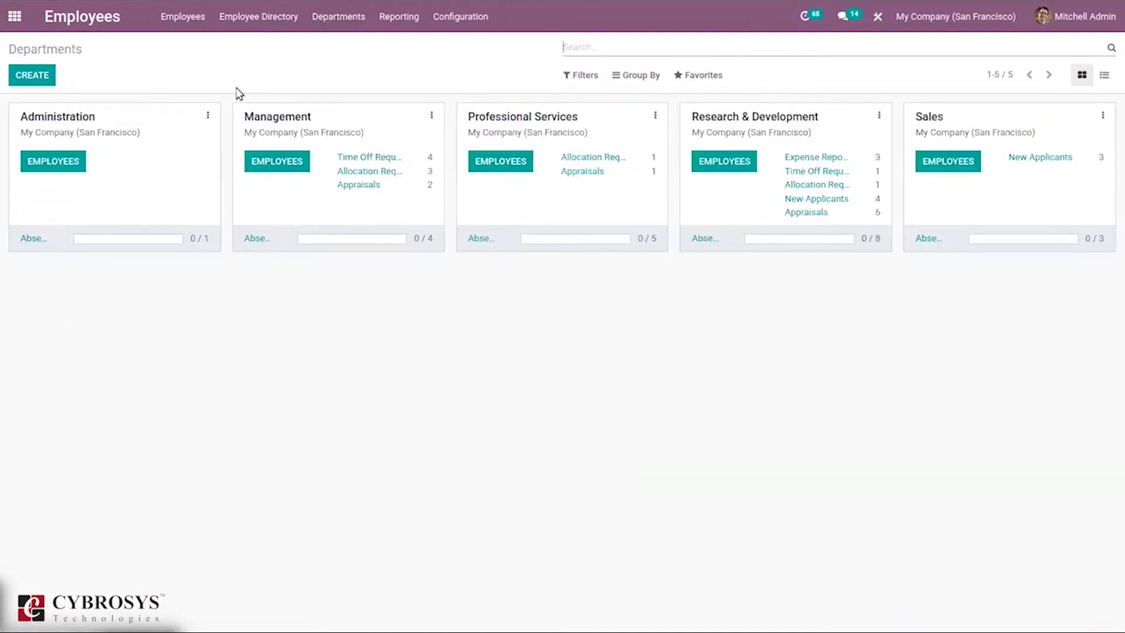
# - Open the Departments configuration list, view the Administration record, and return to the list
pyautogui.click(447, 14)
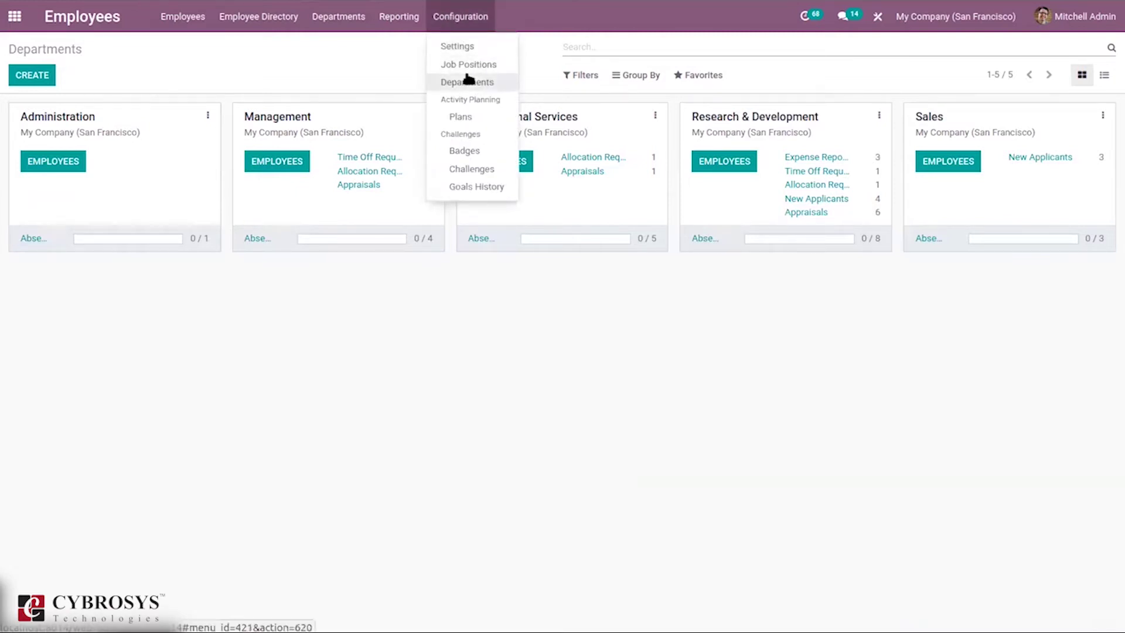
pyautogui.click(467, 82)
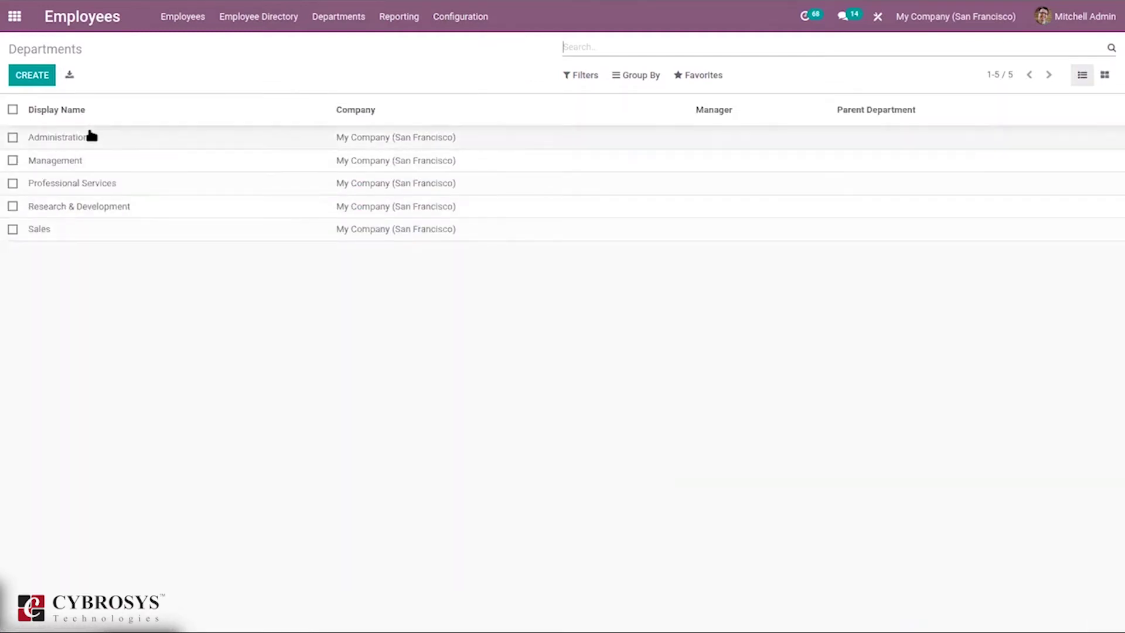
pyautogui.click(90, 137)
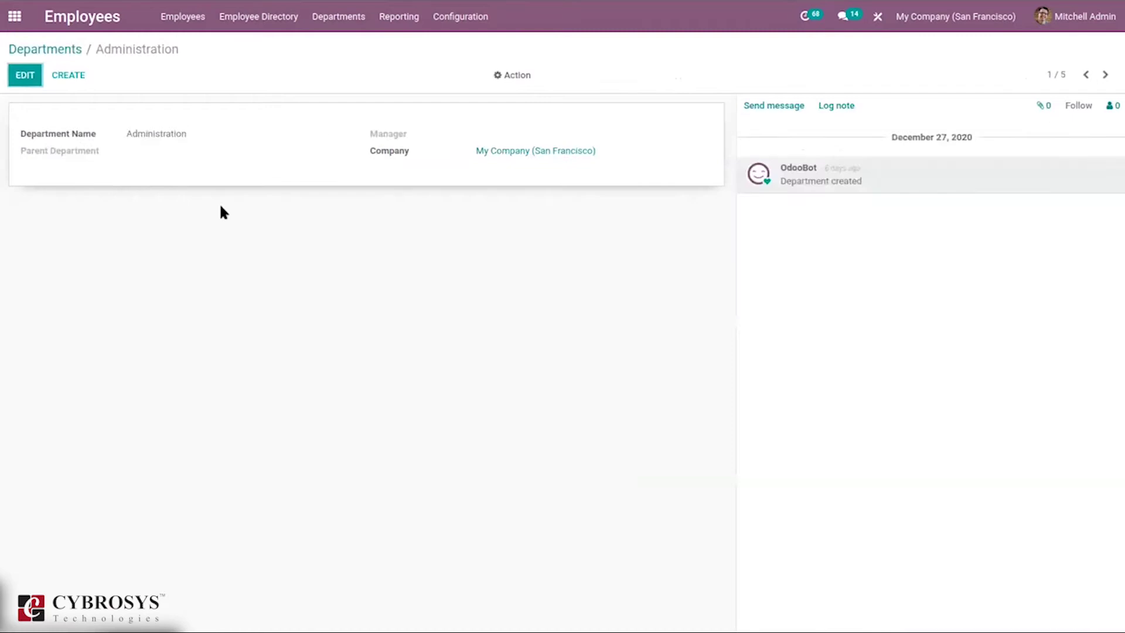
pyautogui.click(31, 50)
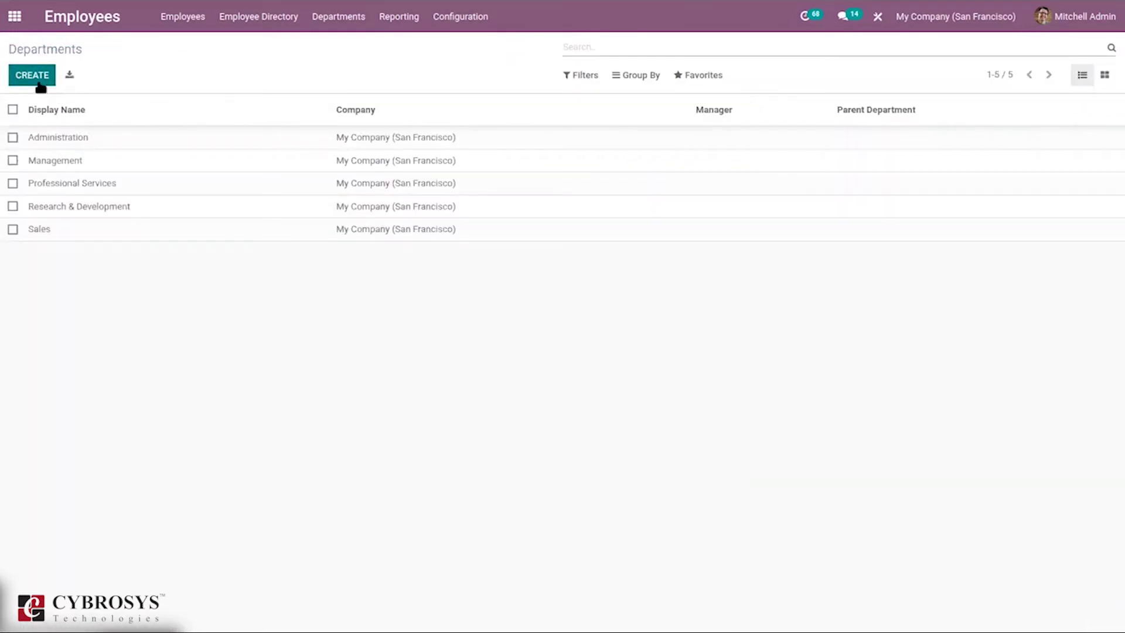
# - Create and save a 'Designing' department with no parent department and an assigned manager
pyautogui.click(38, 81)
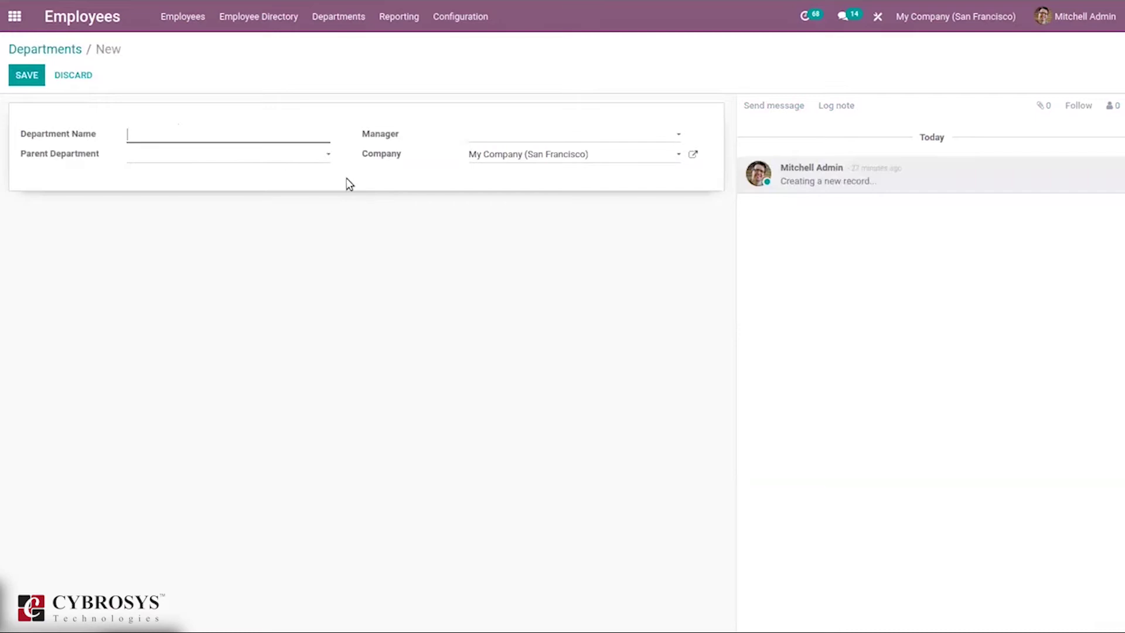
pyautogui.write('Designing')
pyautogui.click(150, 156)
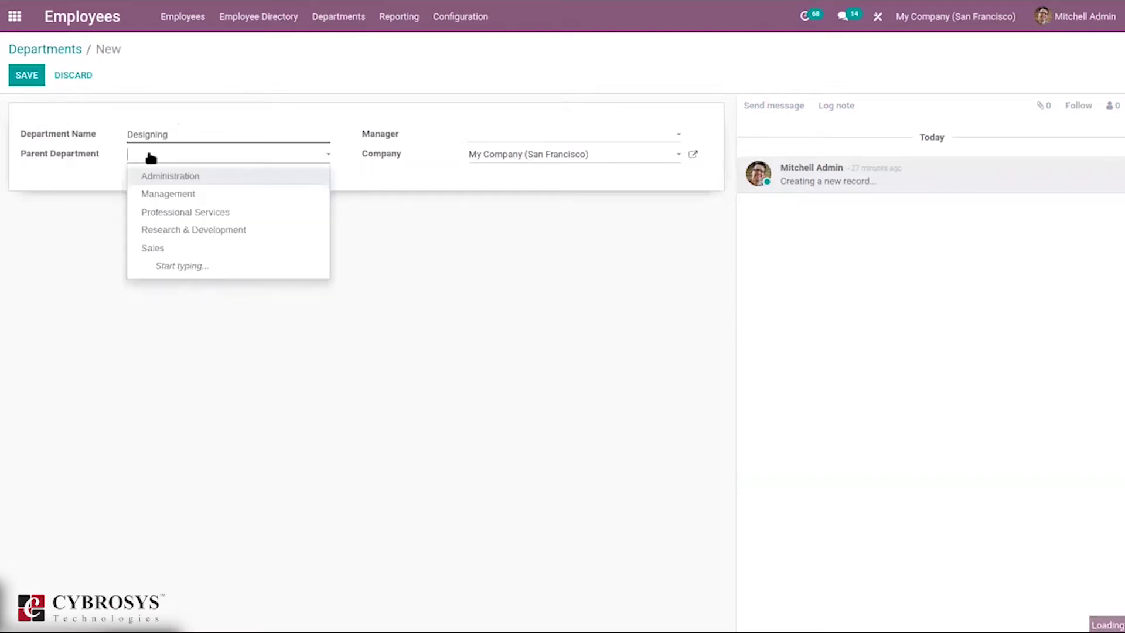
pyautogui.click(431, 248)
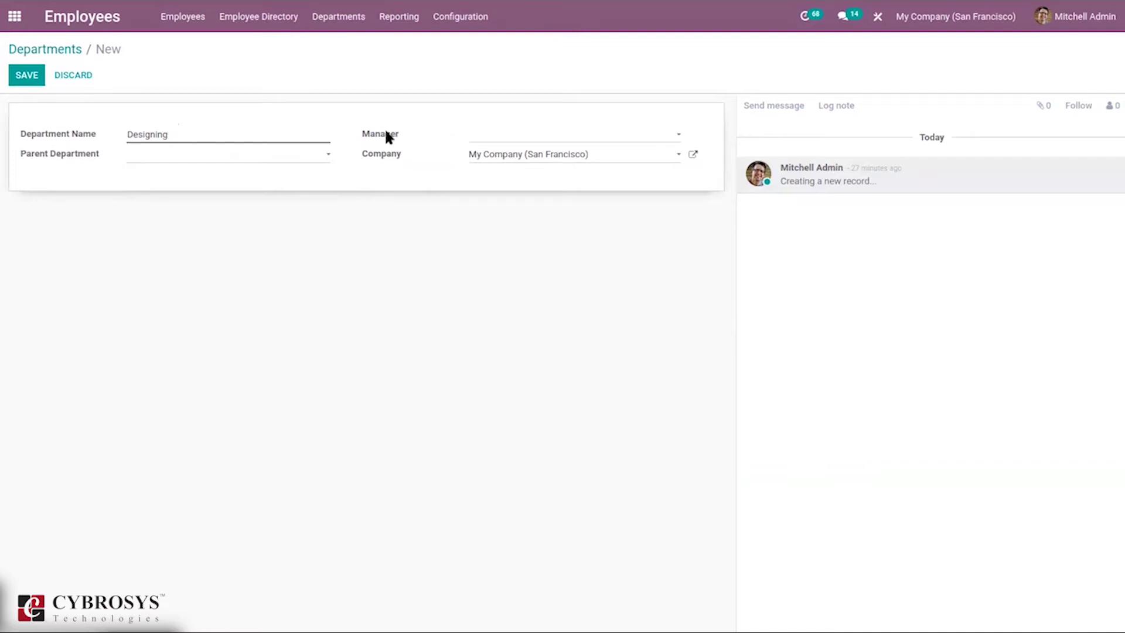
pyautogui.click(478, 137)
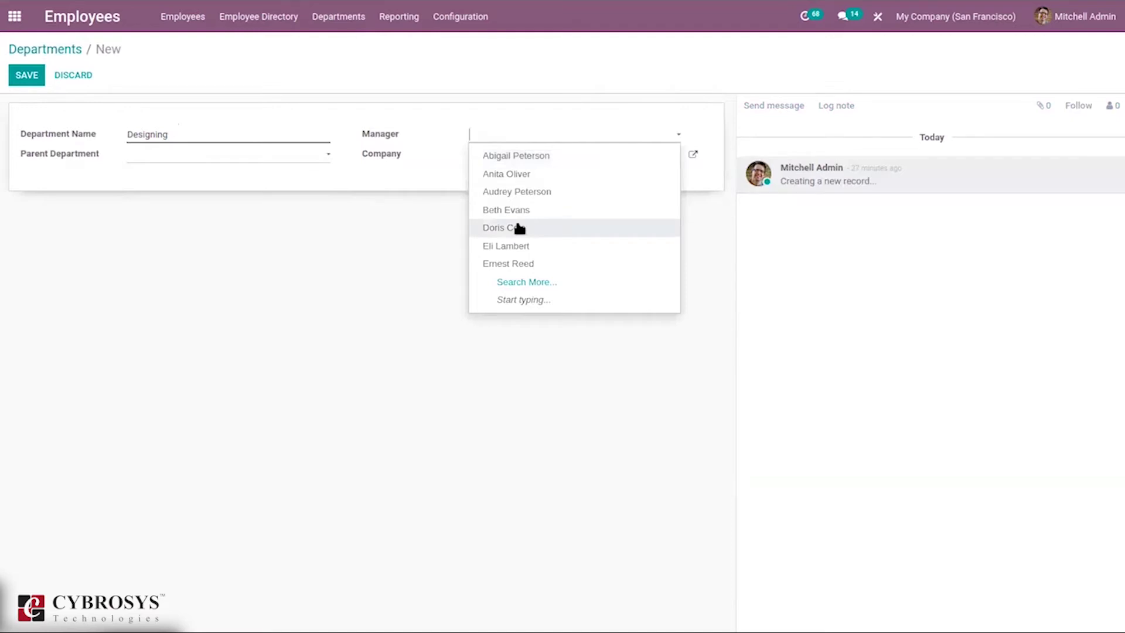
pyautogui.click(519, 228)
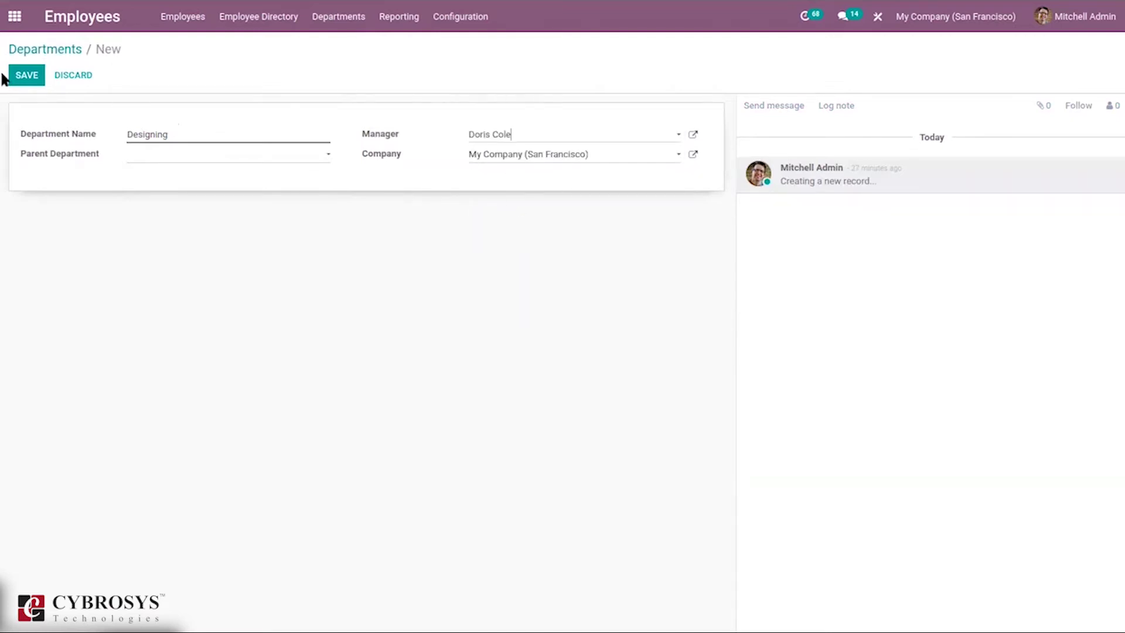
pyautogui.click(38, 68)
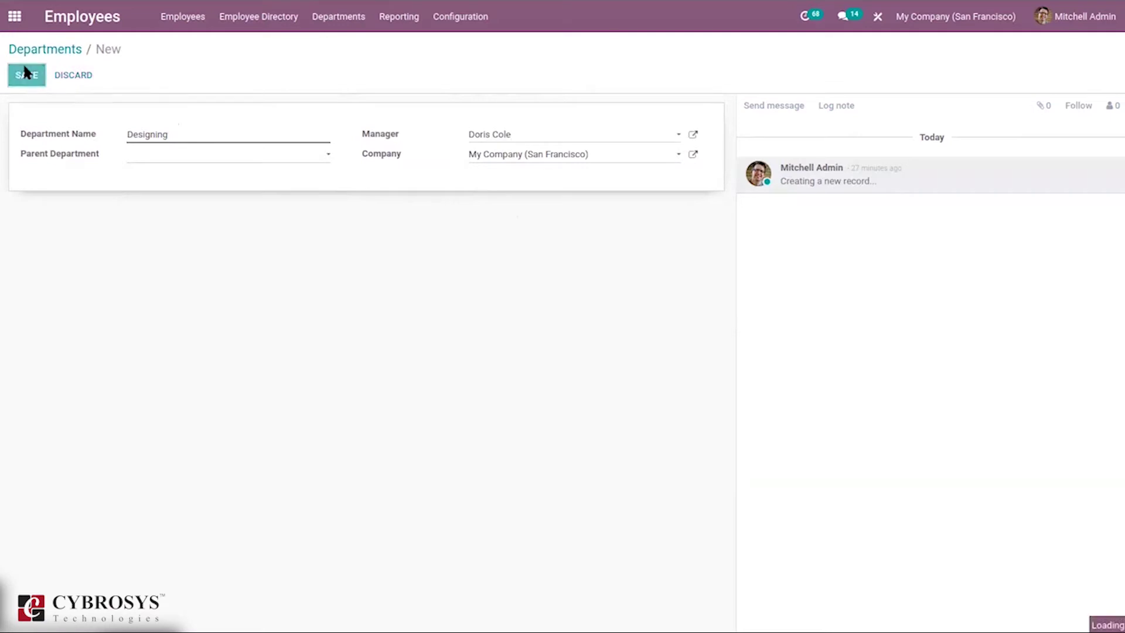
pyautogui.click(48, 51)
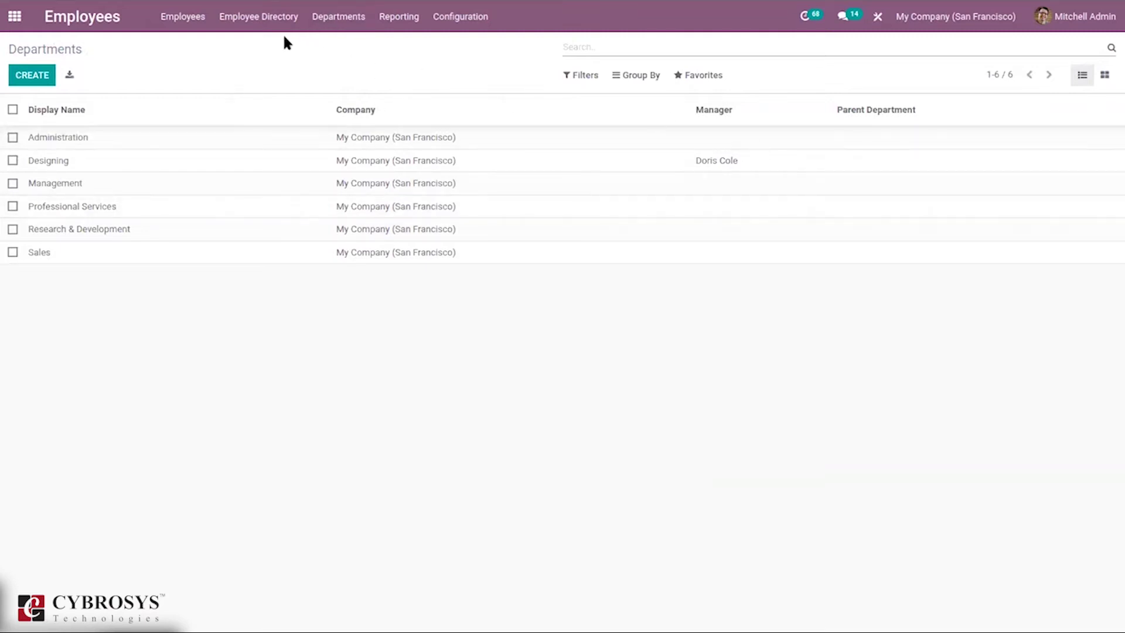
# - Show departments as cards and check the Designing department's absences and employees
pyautogui.click(338, 17)
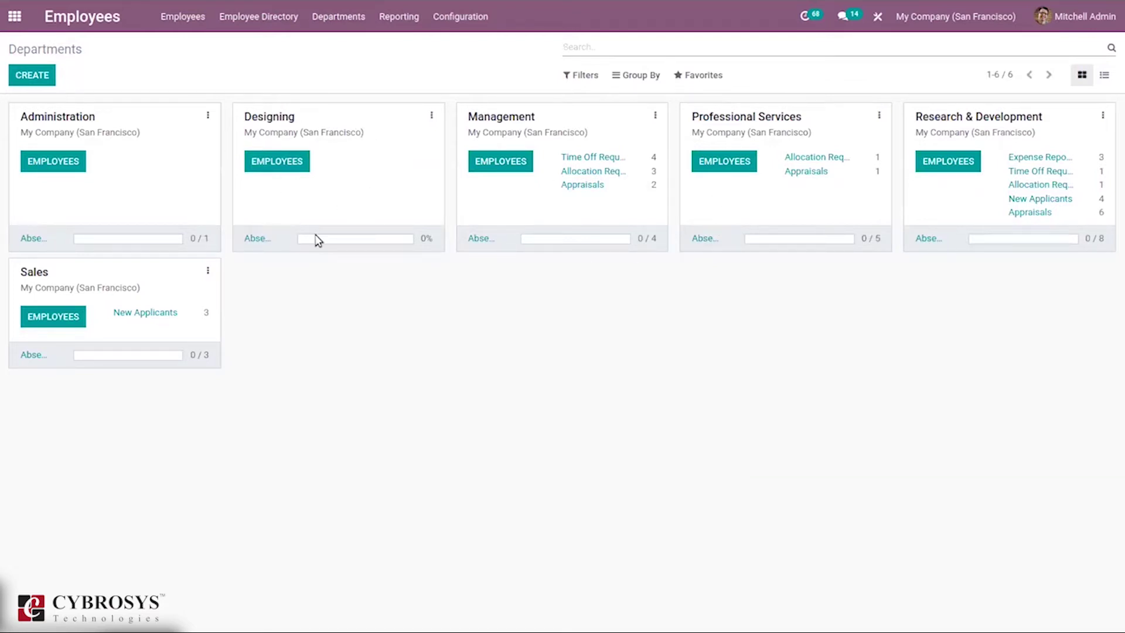
pyautogui.moveTo(254, 238)
pyautogui.moveTo(259, 240)
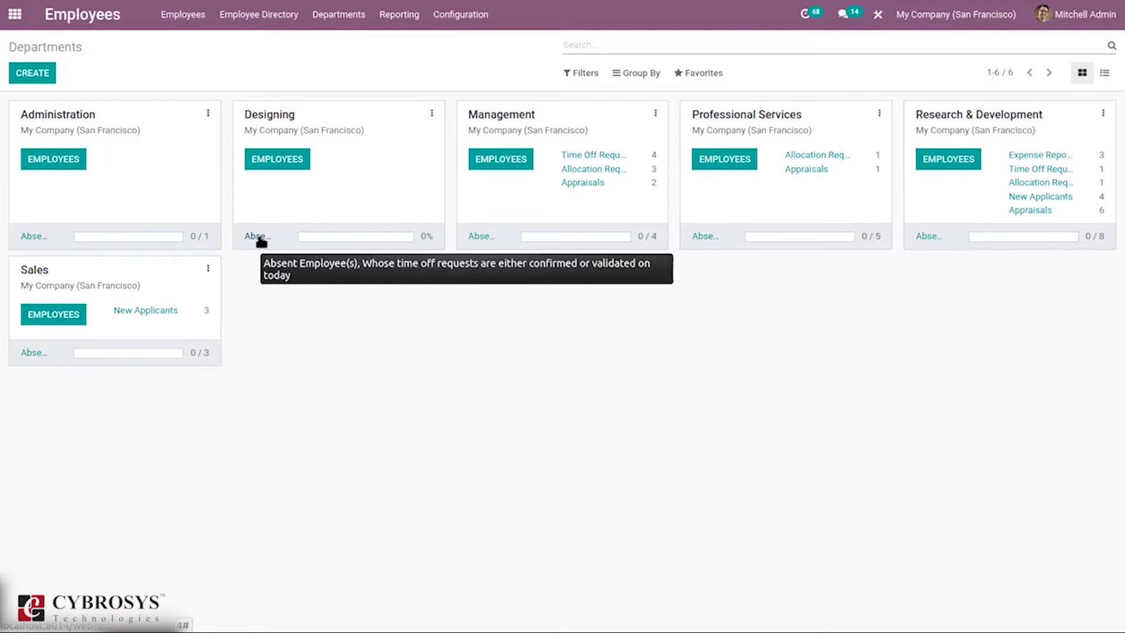
pyautogui.click(259, 239)
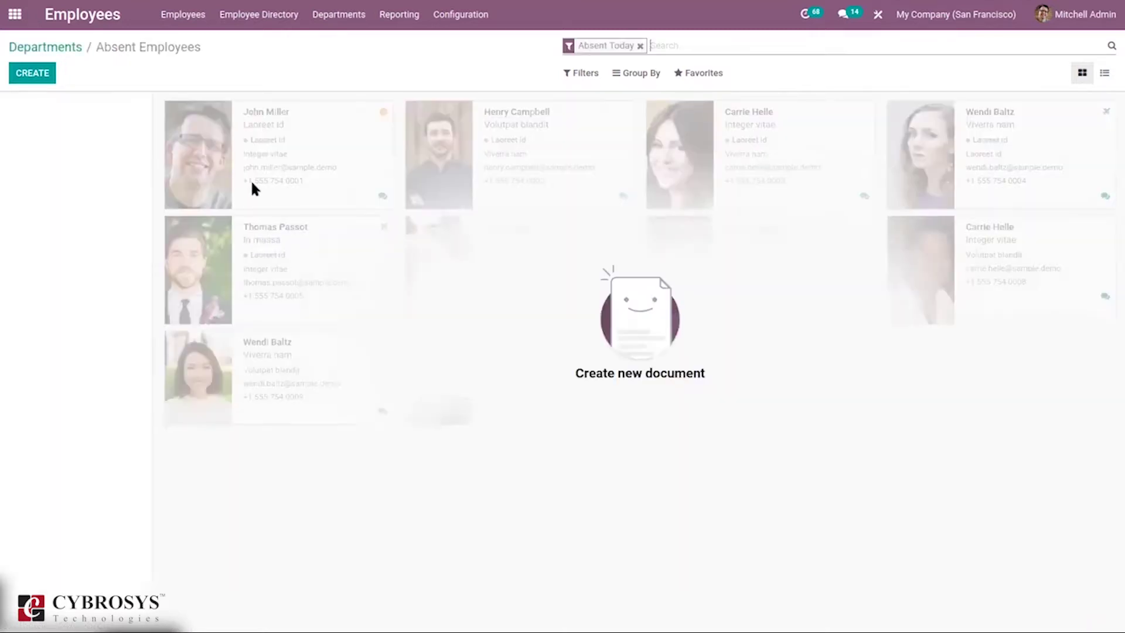
pyautogui.click(68, 48)
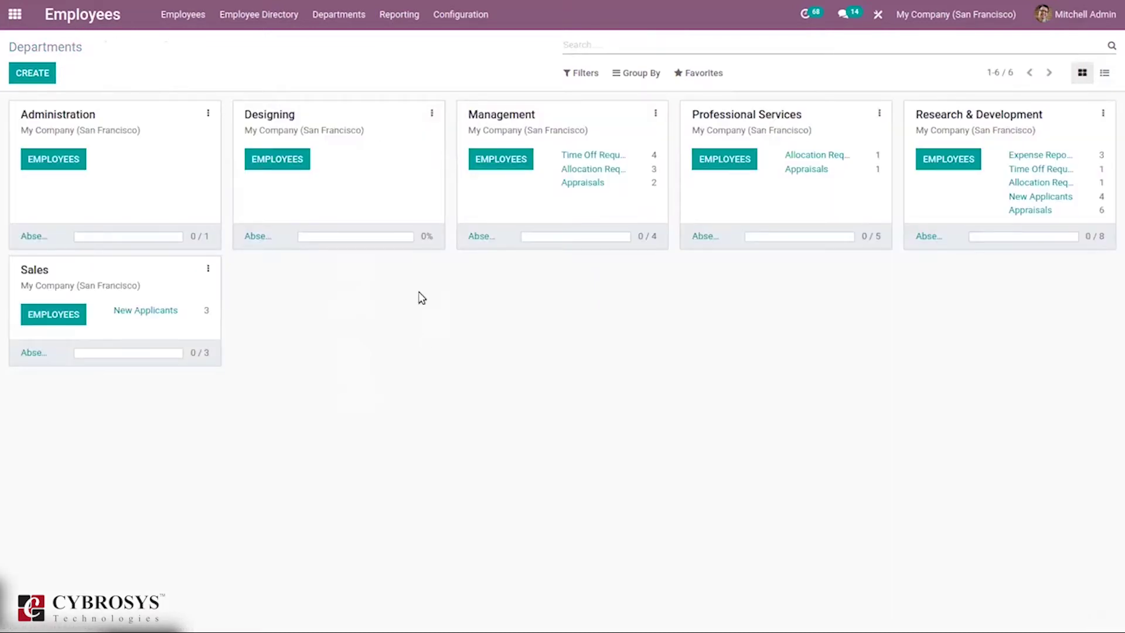
pyautogui.click(278, 165)
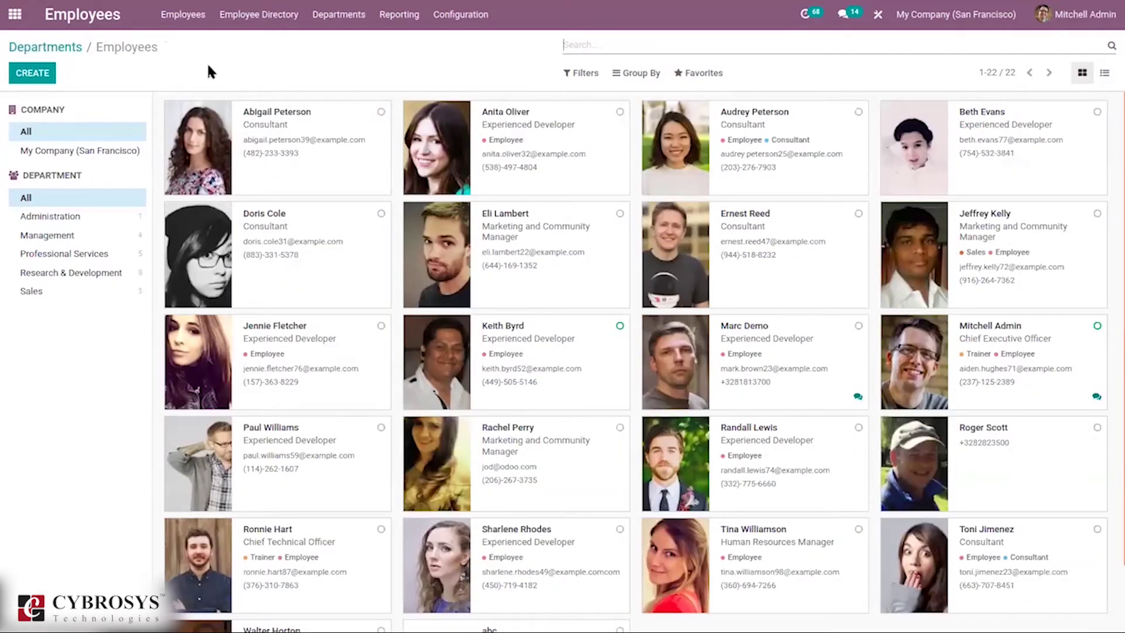
pyautogui.click(46, 46)
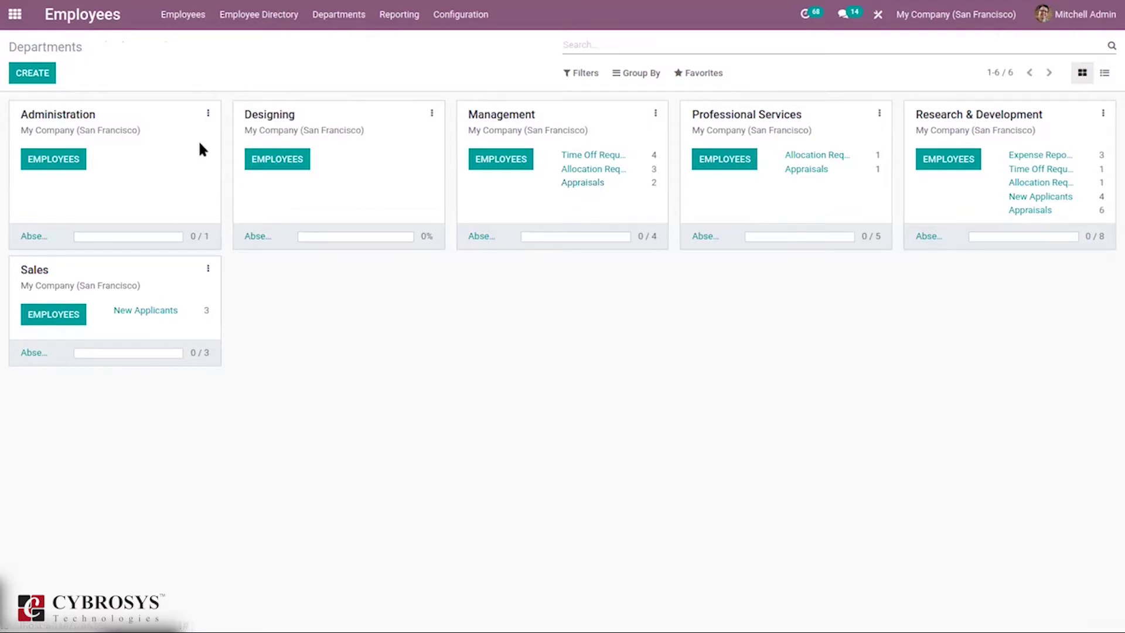
pyautogui.click(139, 316)
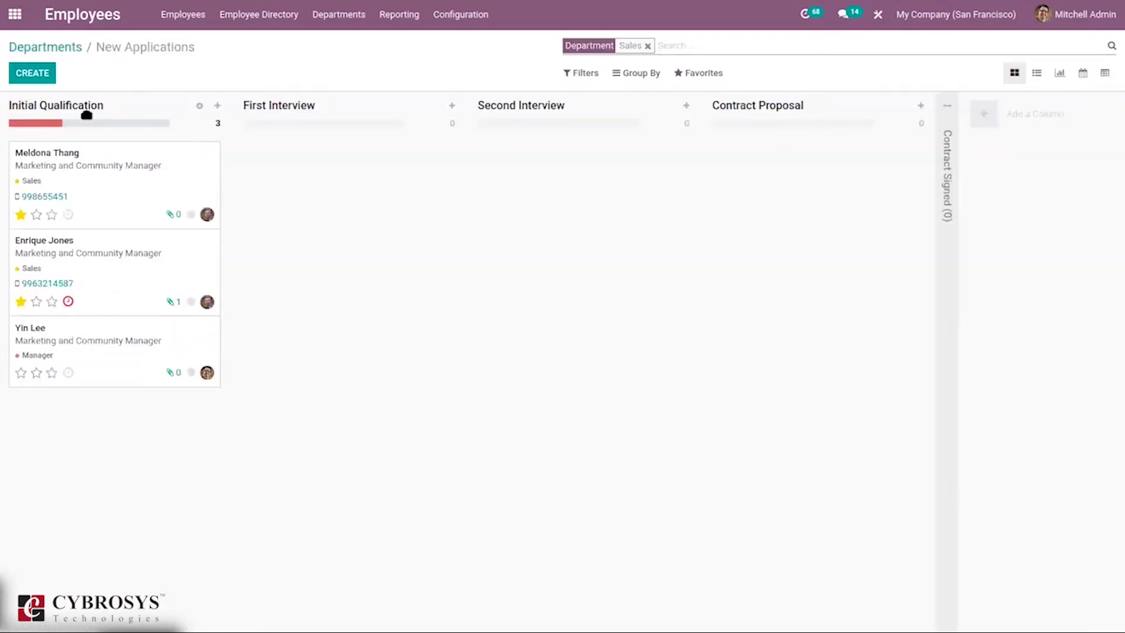
pyautogui.click(62, 50)
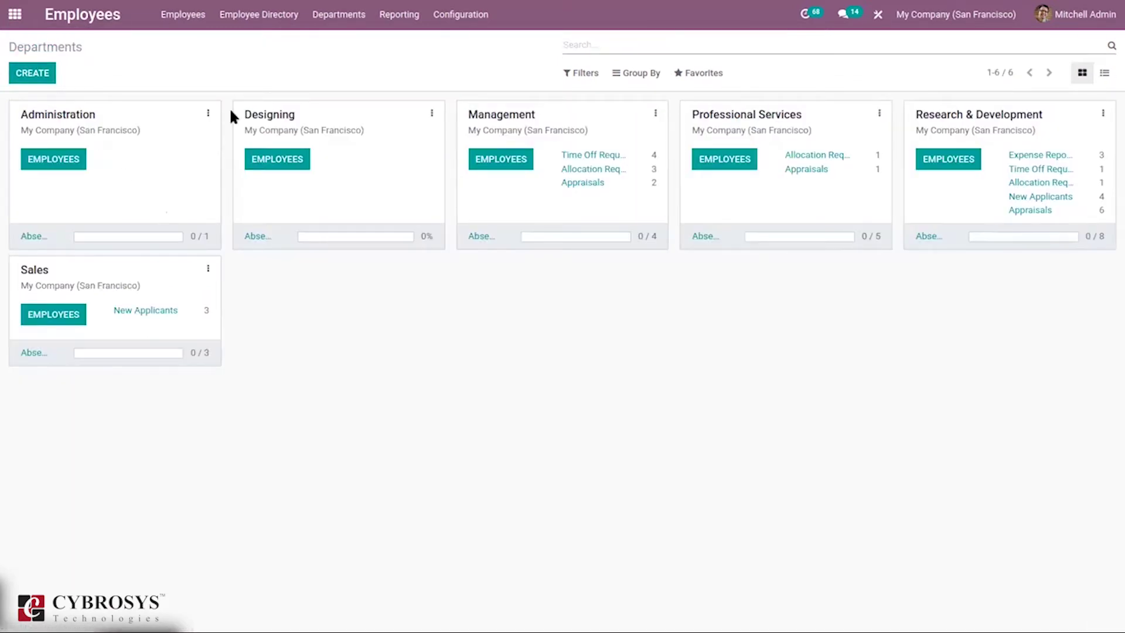
pyautogui.click(207, 114)
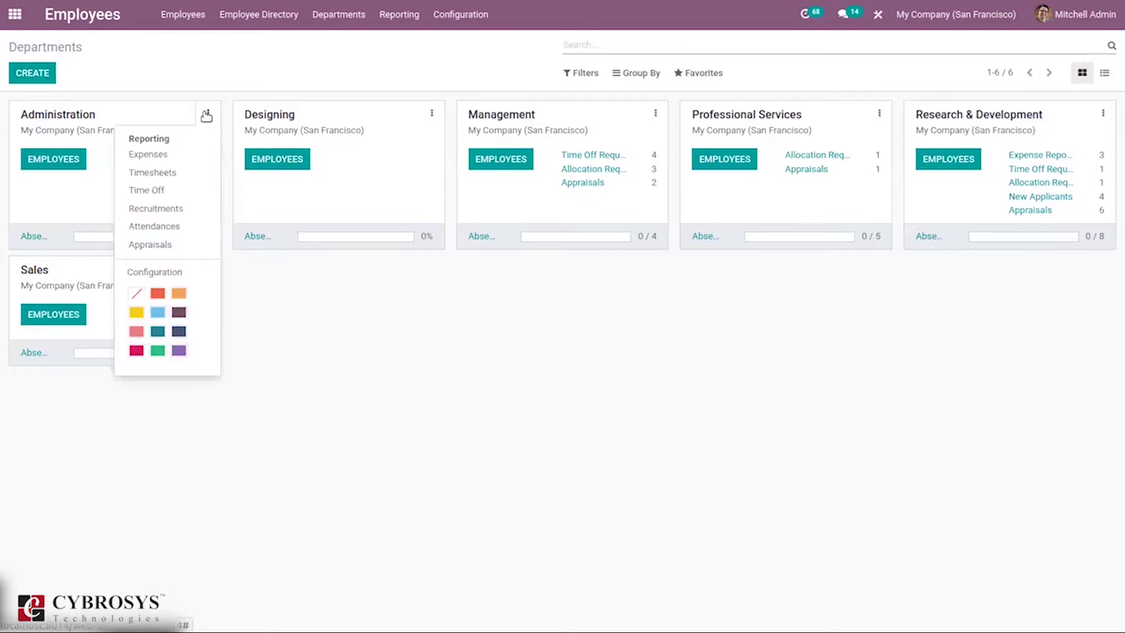
pyautogui.click(152, 154)
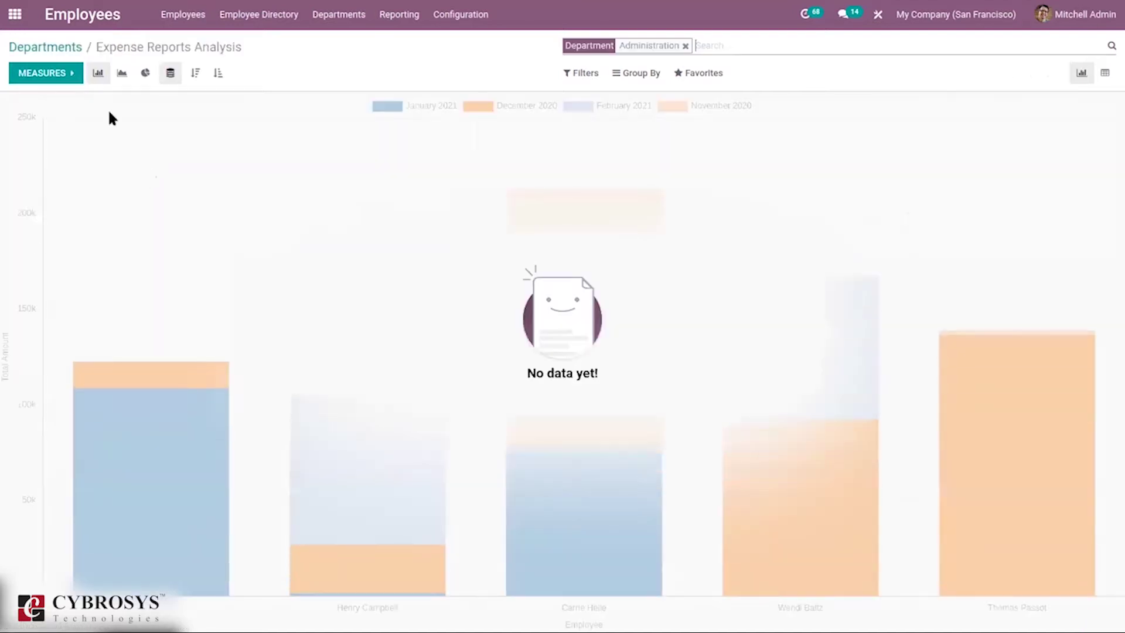
pyautogui.click(65, 42)
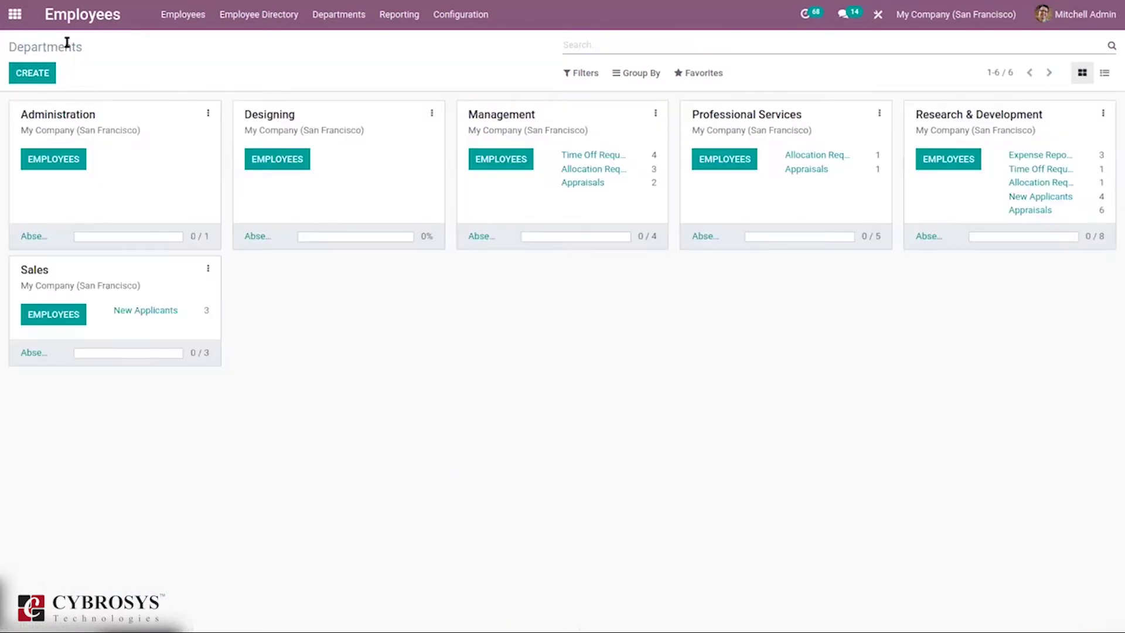
pyautogui.click(208, 113)
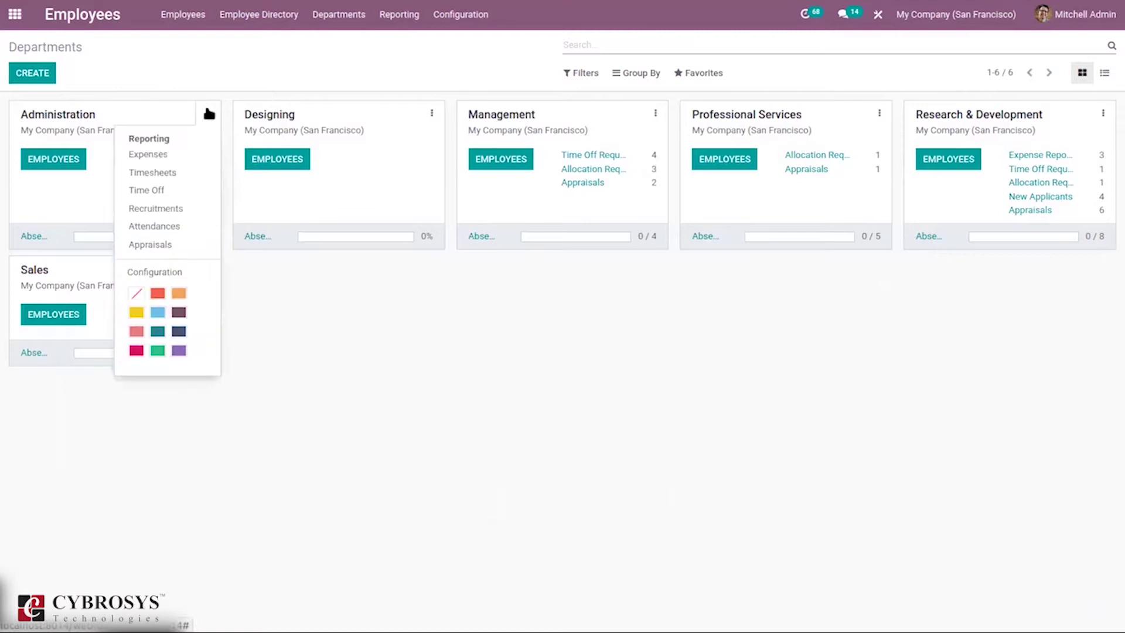
pyautogui.click(151, 172)
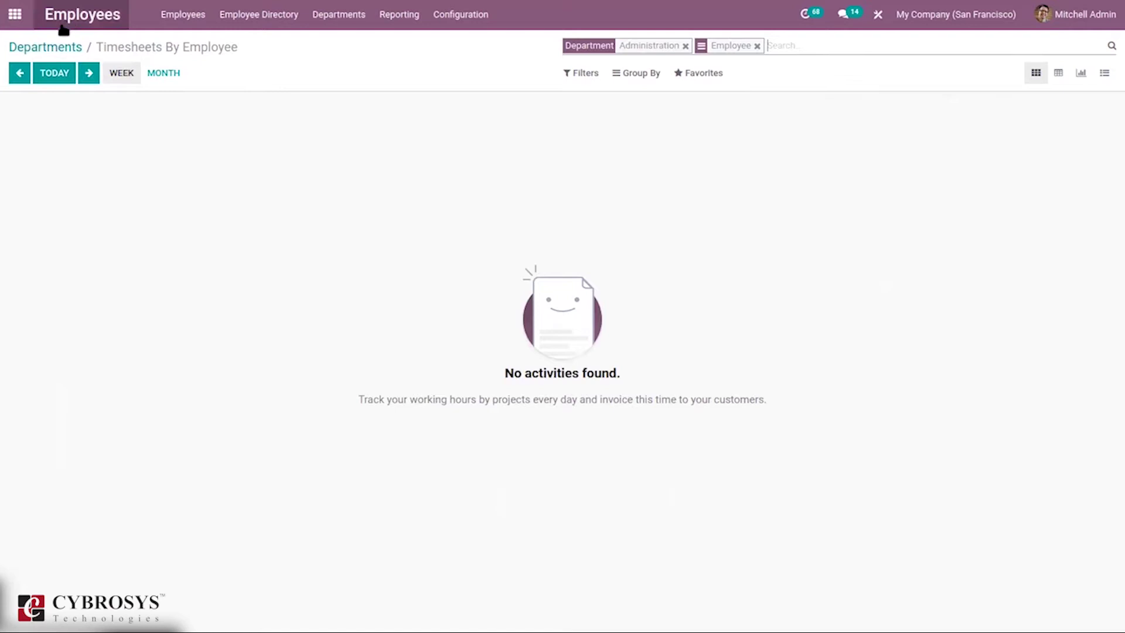
pyautogui.click(61, 48)
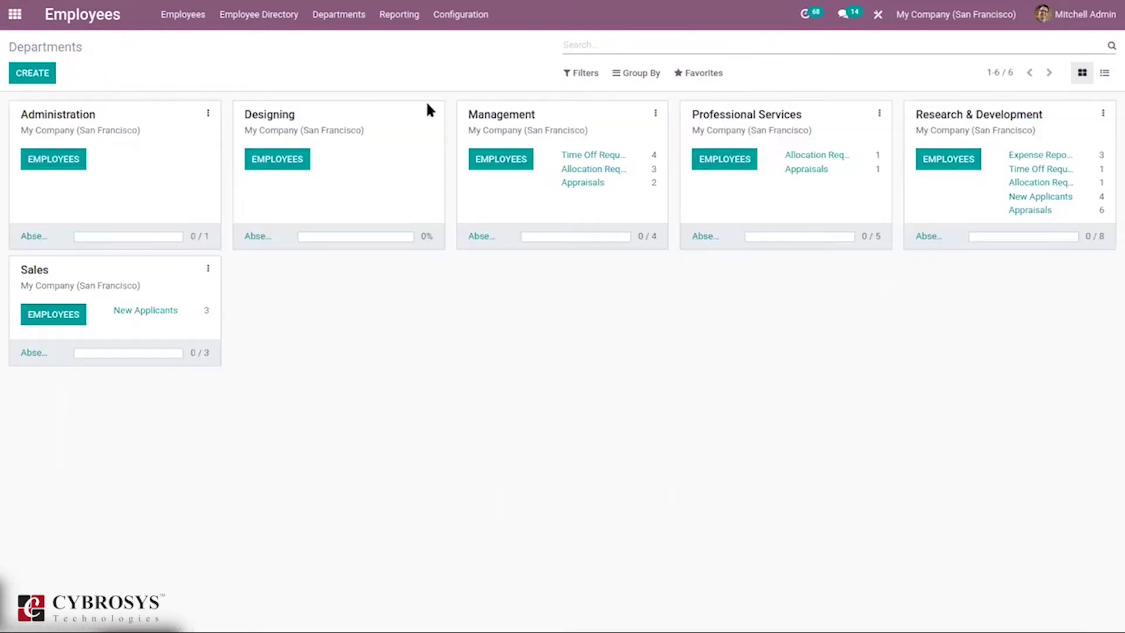
pyautogui.click(655, 113)
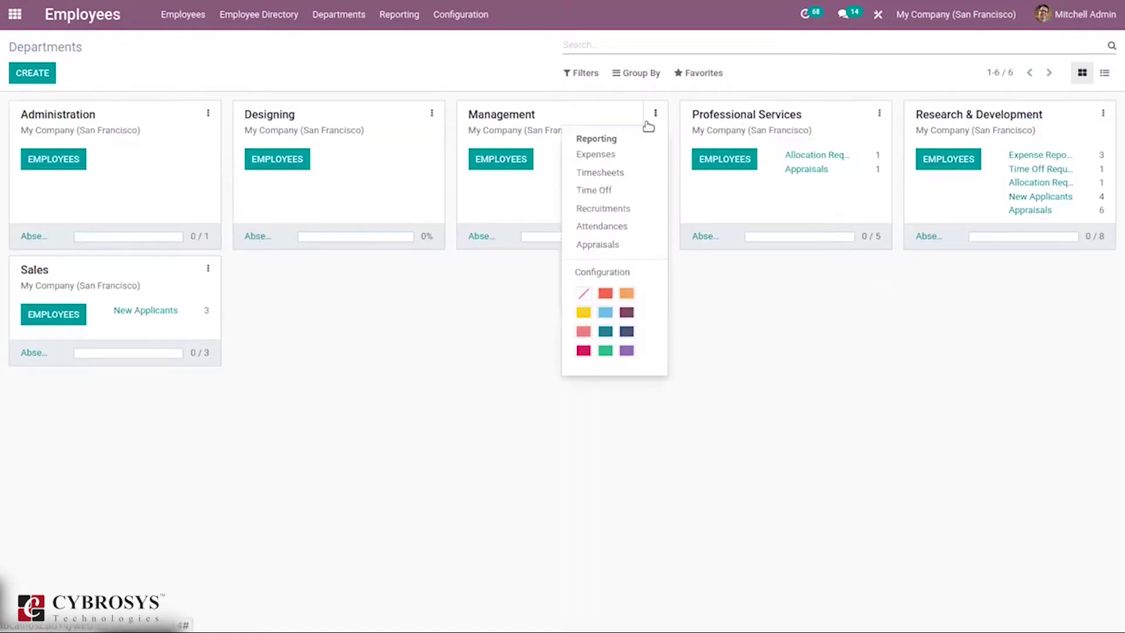
pyautogui.click(620, 174)
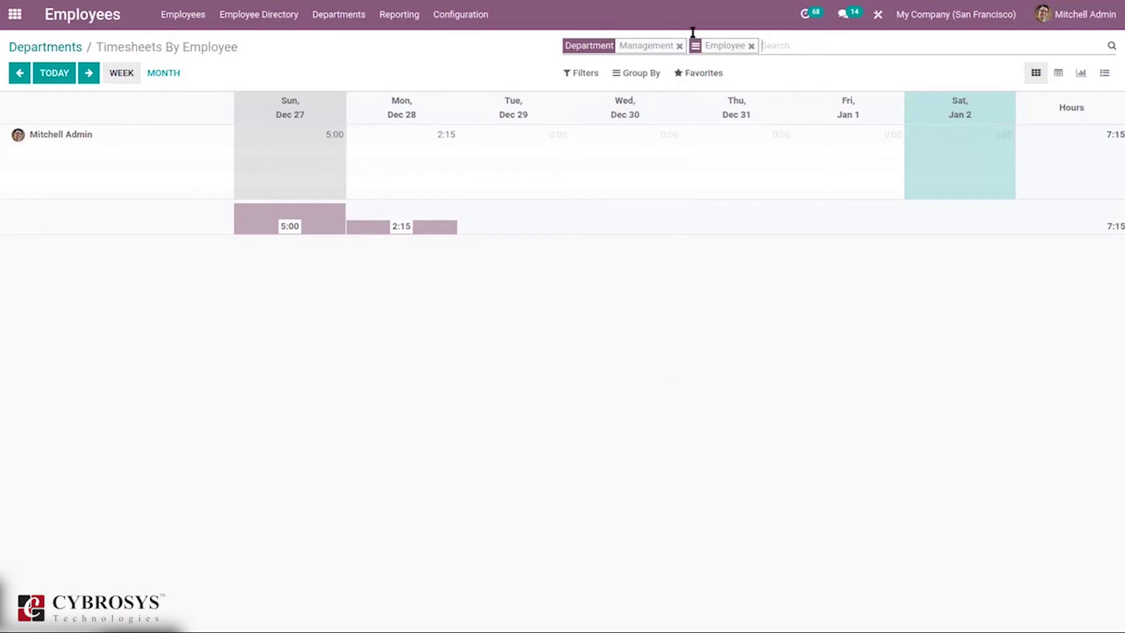
pyautogui.click(50, 48)
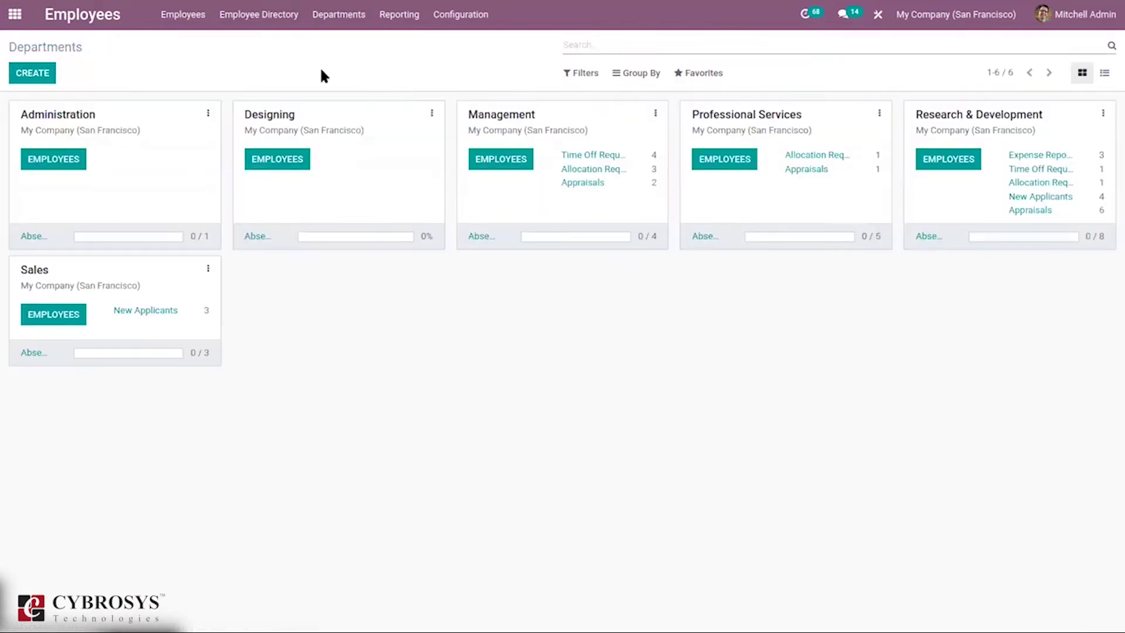
pyautogui.click(657, 116)
pyautogui.click(599, 190)
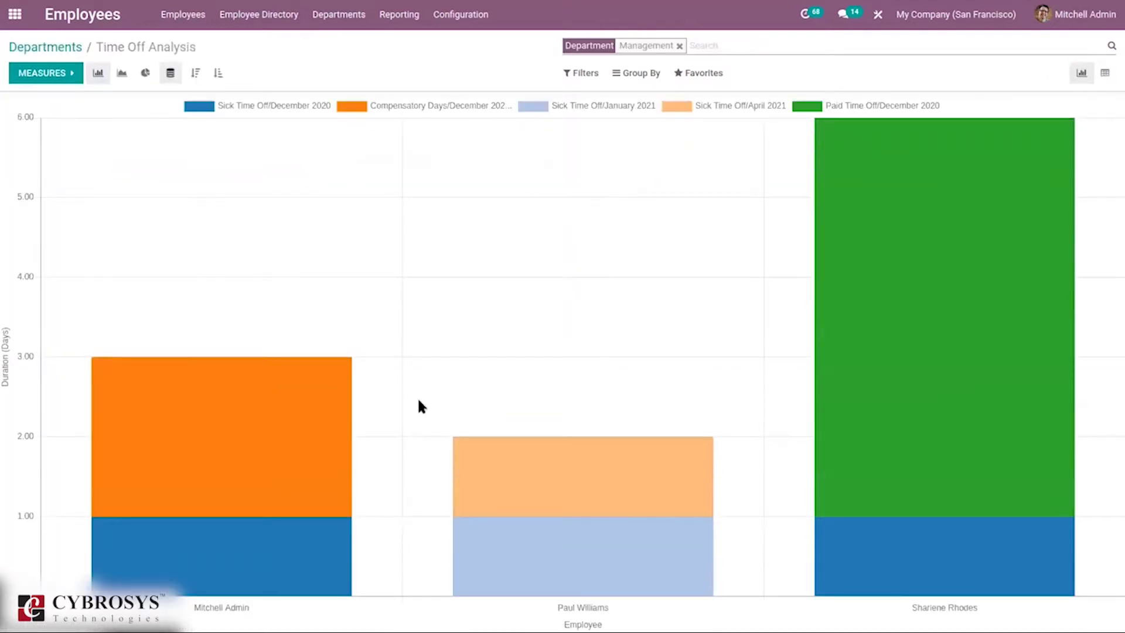
pyautogui.click(52, 45)
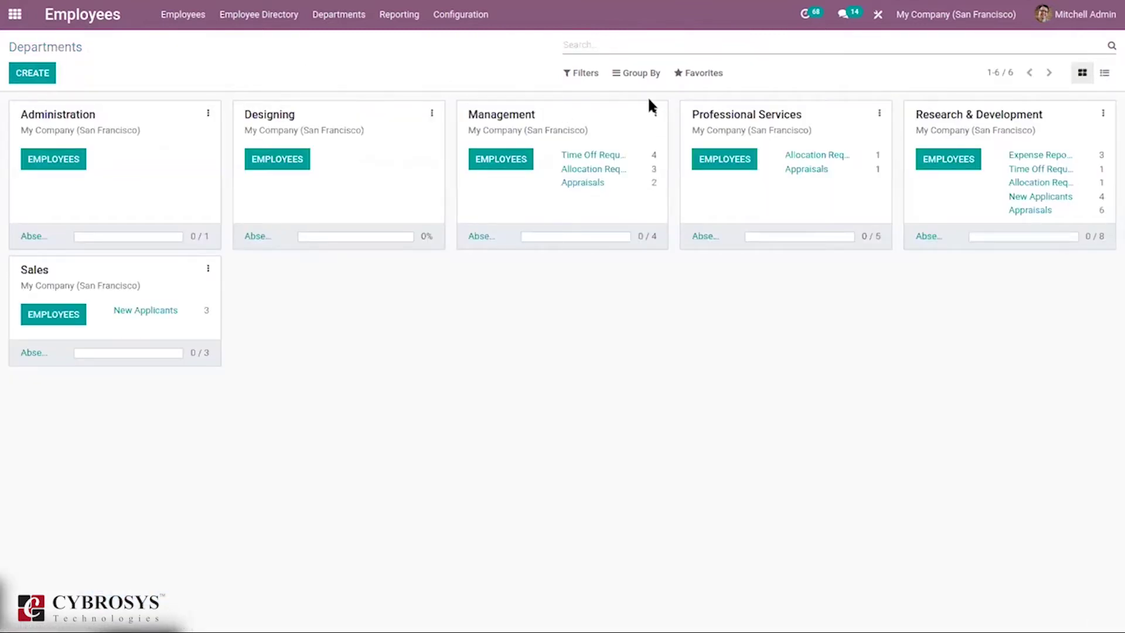
pyautogui.click(656, 114)
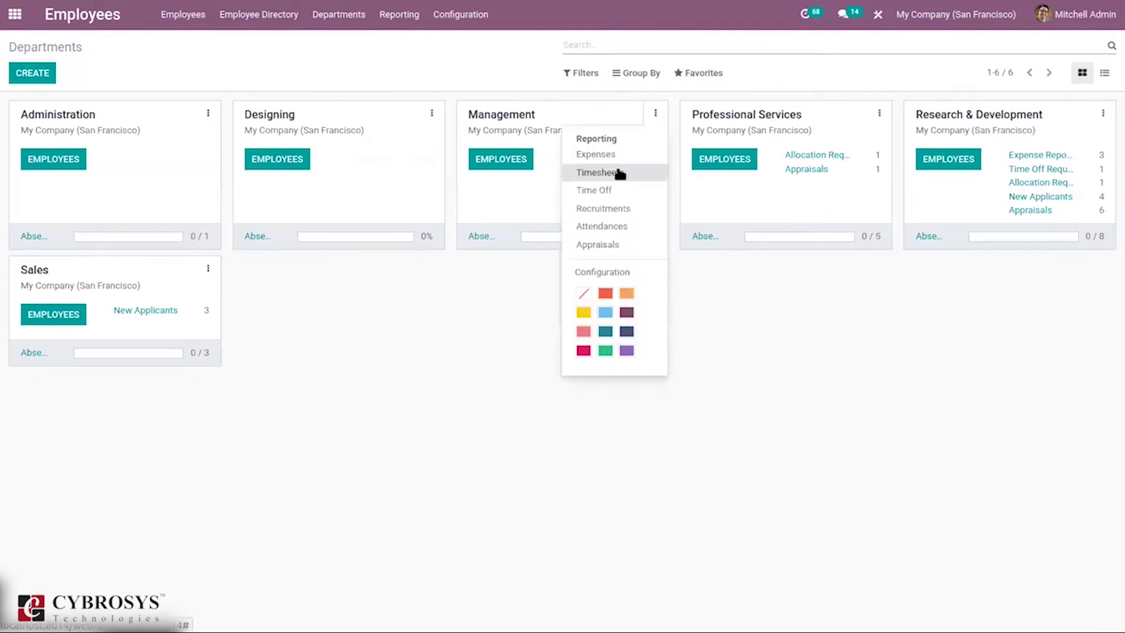
pyautogui.click(617, 190)
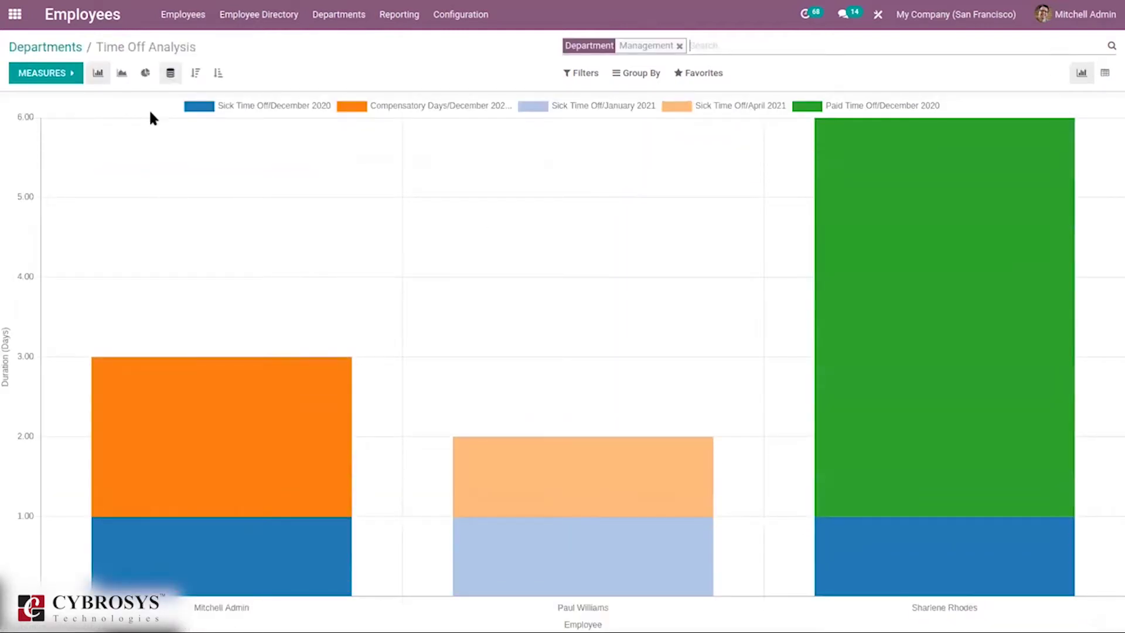
pyautogui.click(60, 74)
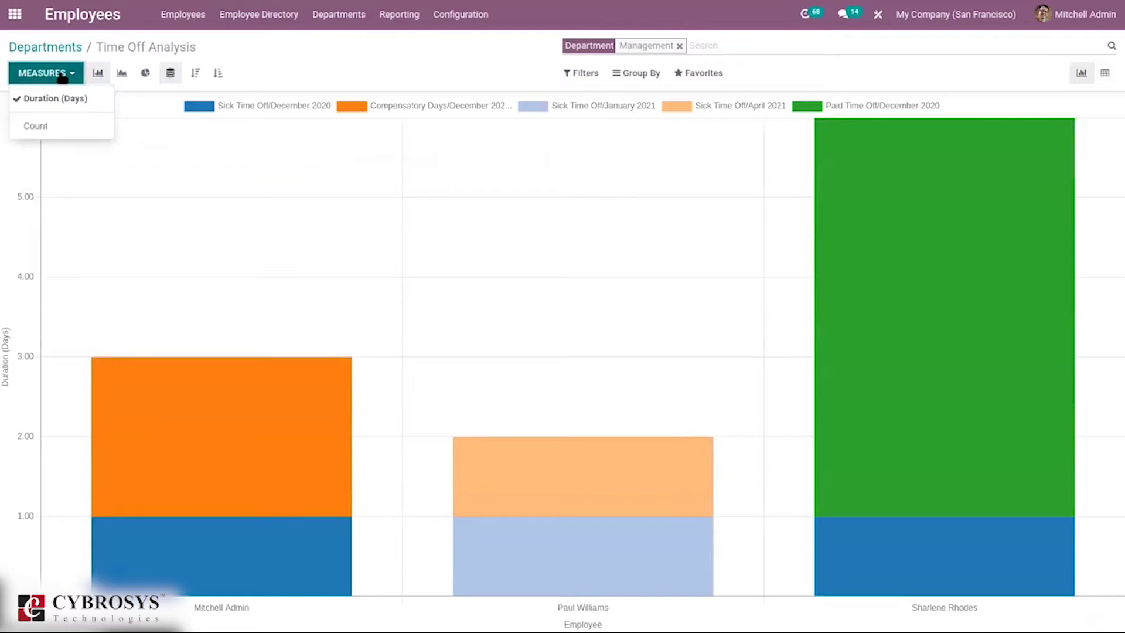
pyautogui.click(37, 128)
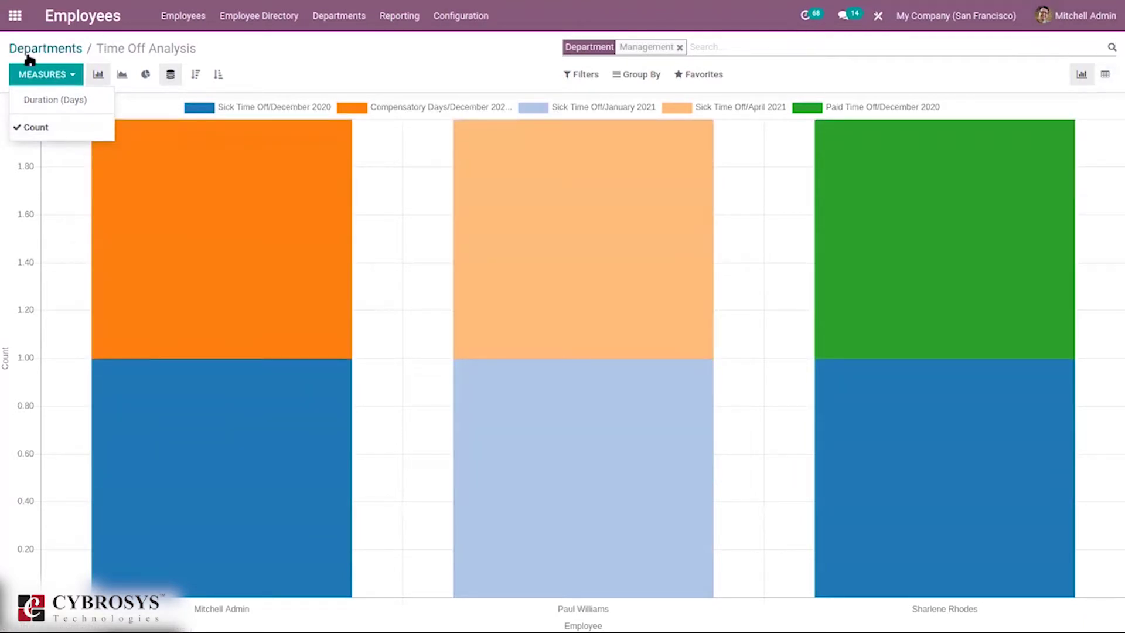
pyautogui.press('F11')
pyautogui.click(1109, 73)
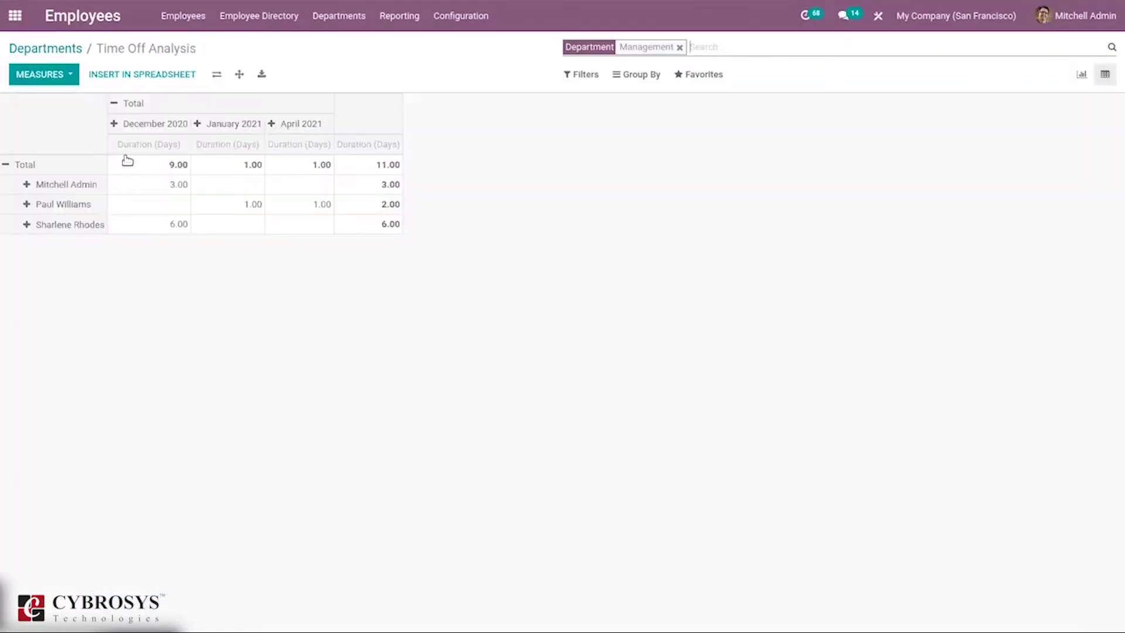
pyautogui.click(154, 76)
pyautogui.click(57, 50)
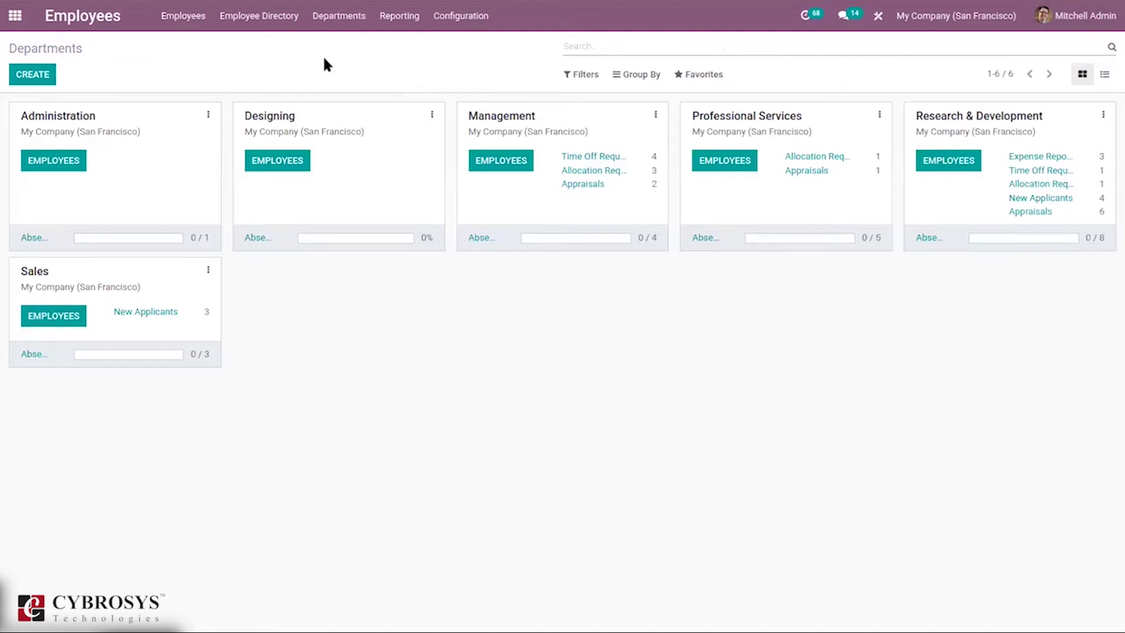
pyautogui.click(656, 115)
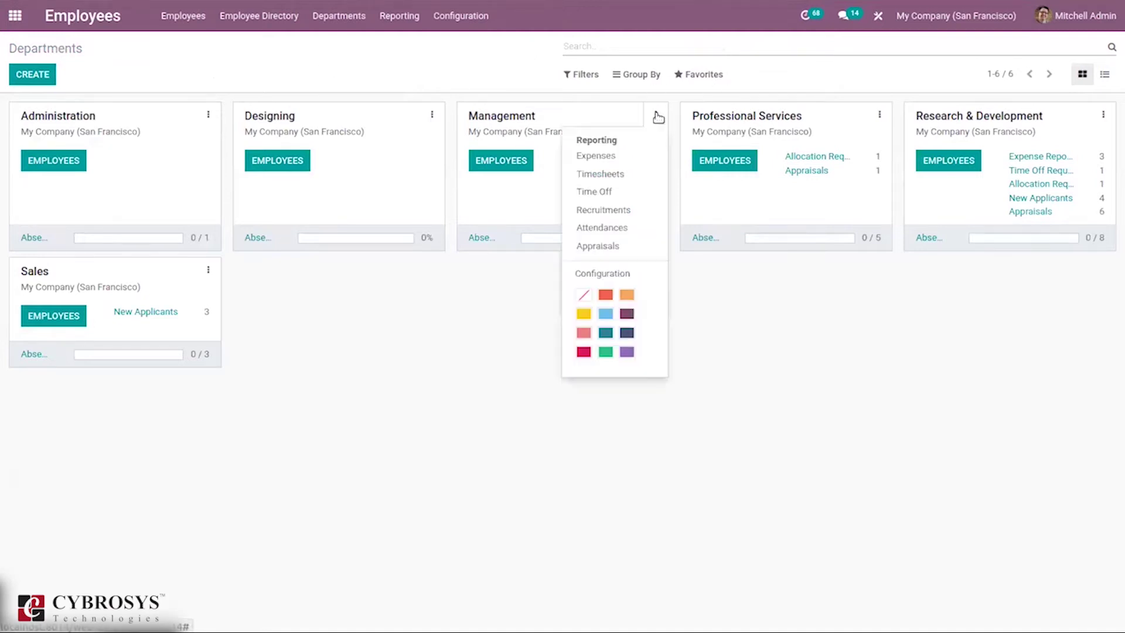
pyautogui.click(609, 209)
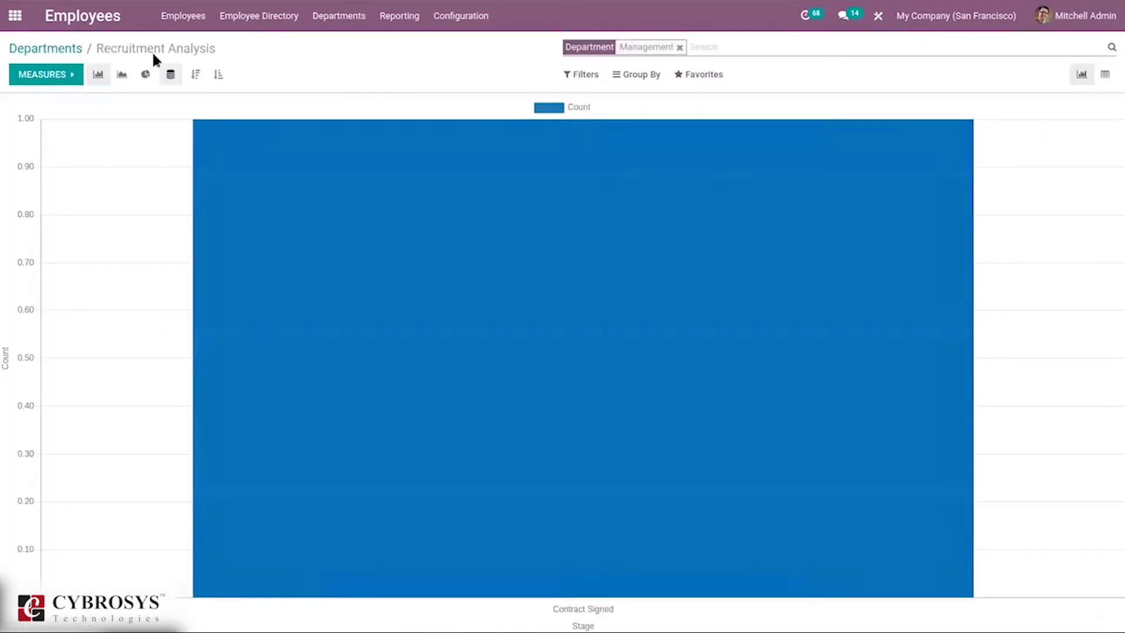
pyautogui.click(60, 86)
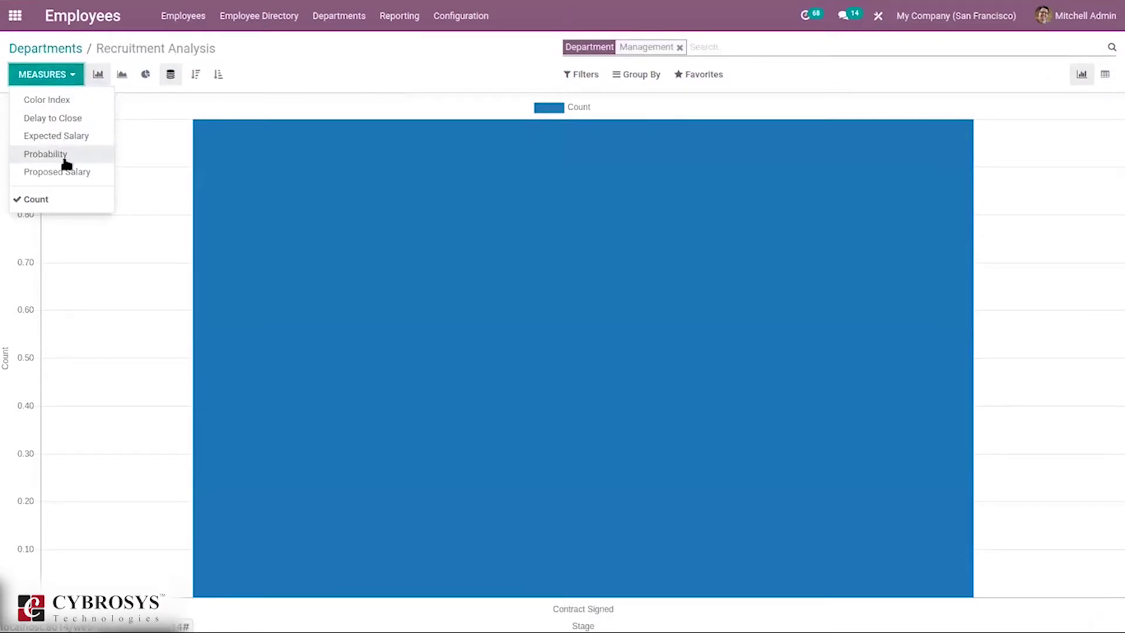
pyautogui.click(69, 48)
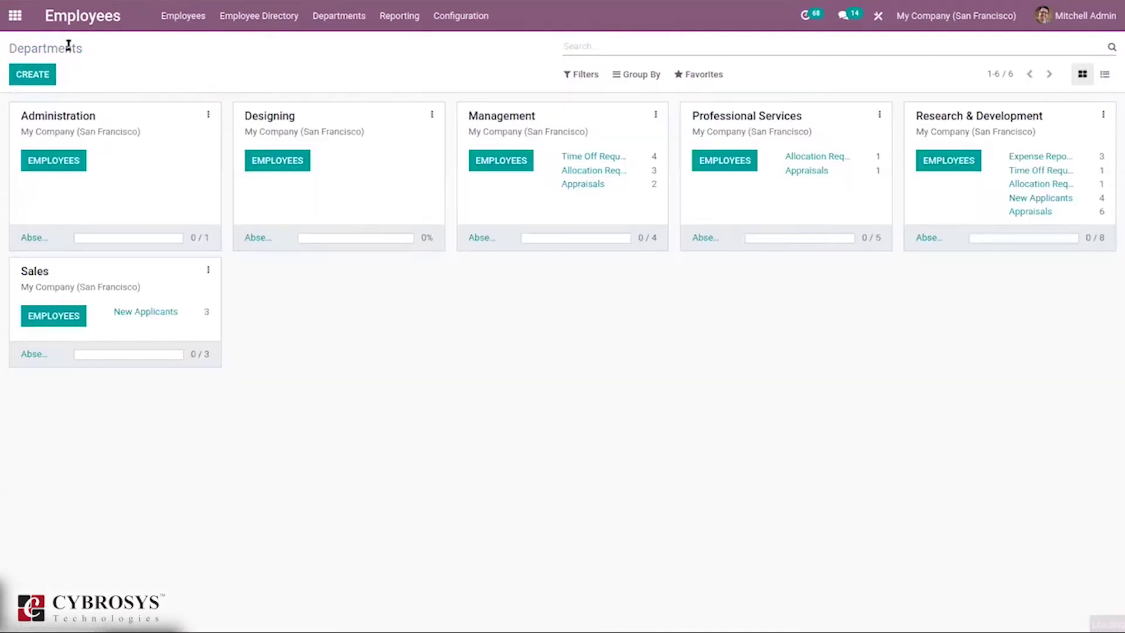
pyautogui.click(656, 115)
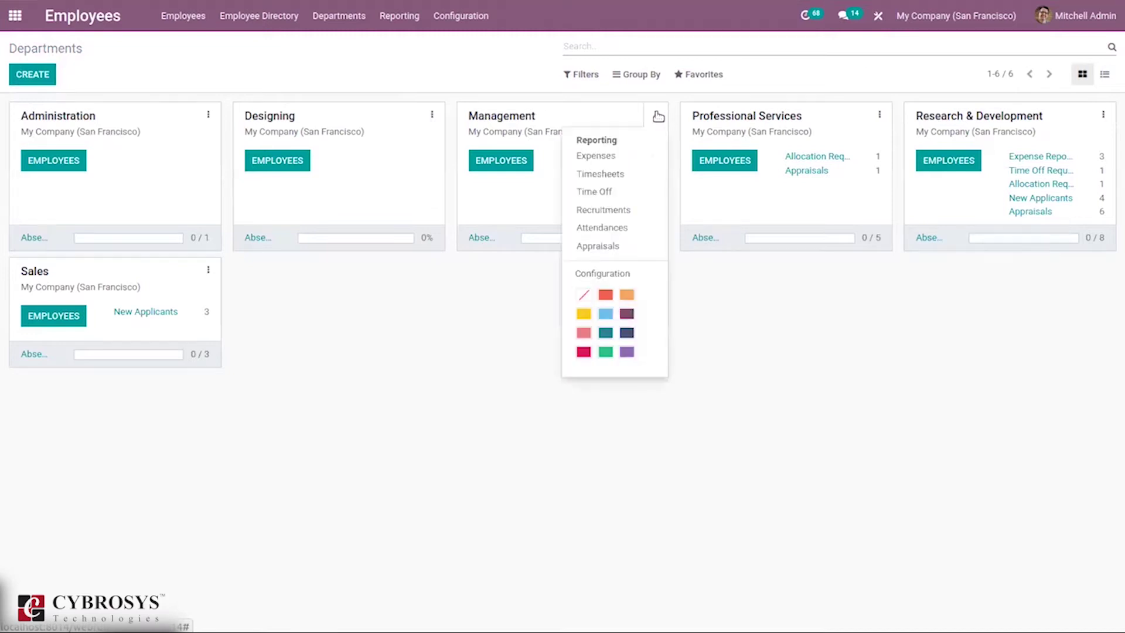
pyautogui.click(615, 225)
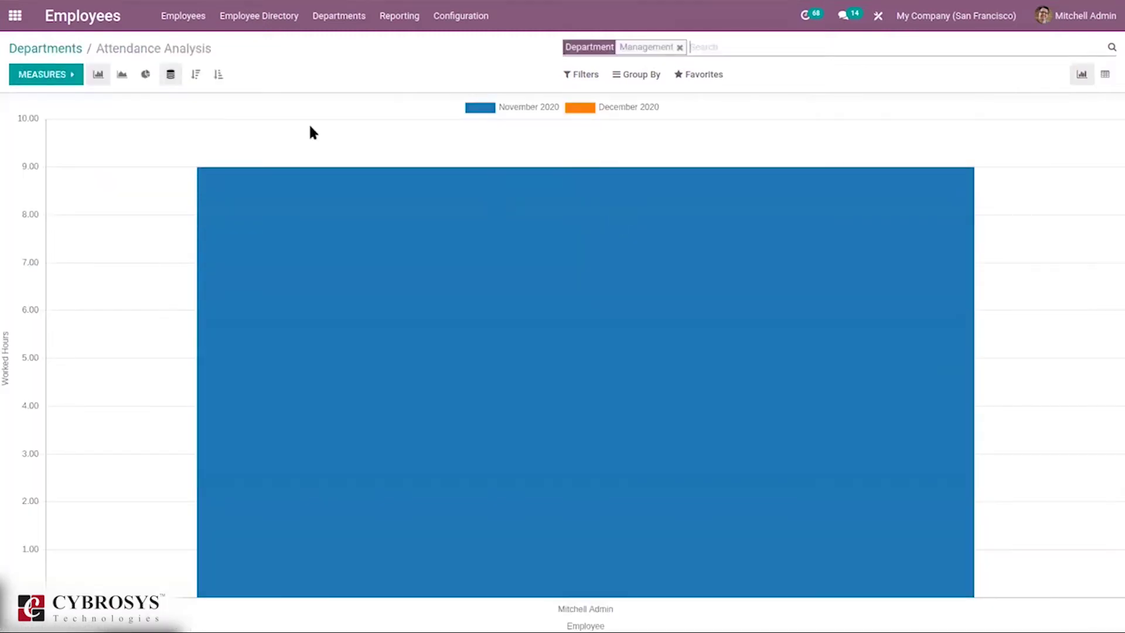
pyautogui.click(47, 74)
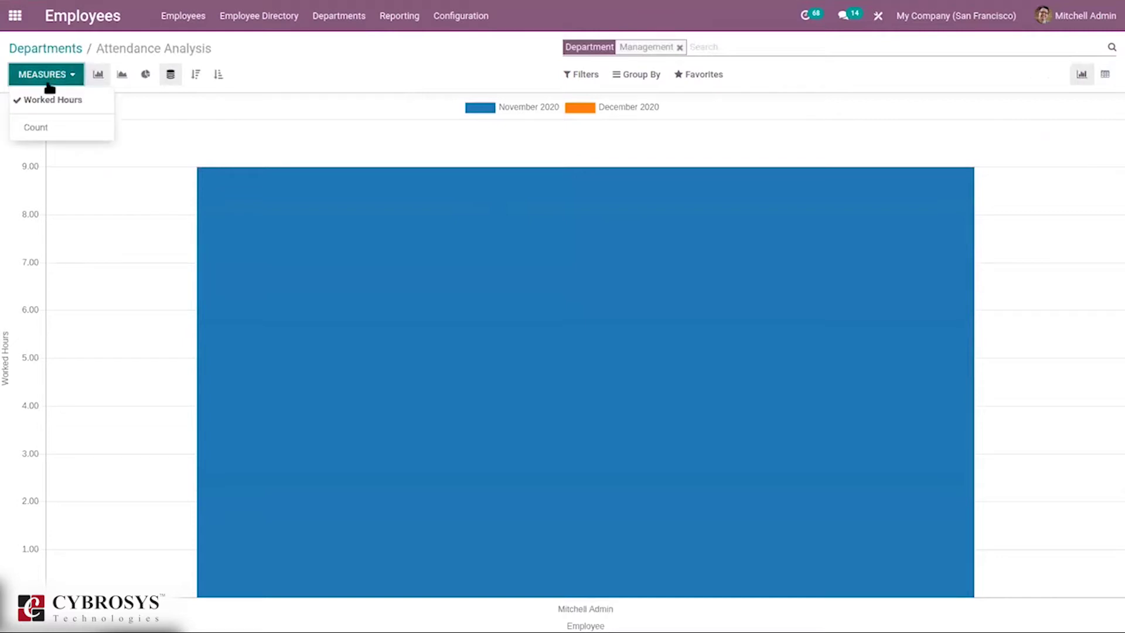
pyautogui.click(49, 51)
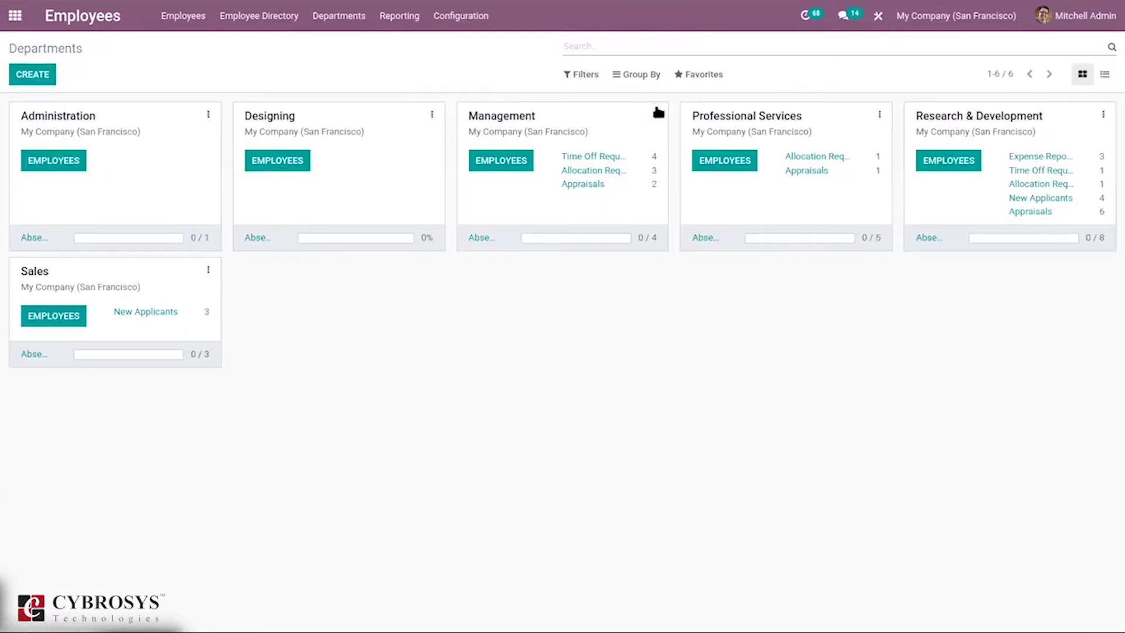
pyautogui.click(657, 113)
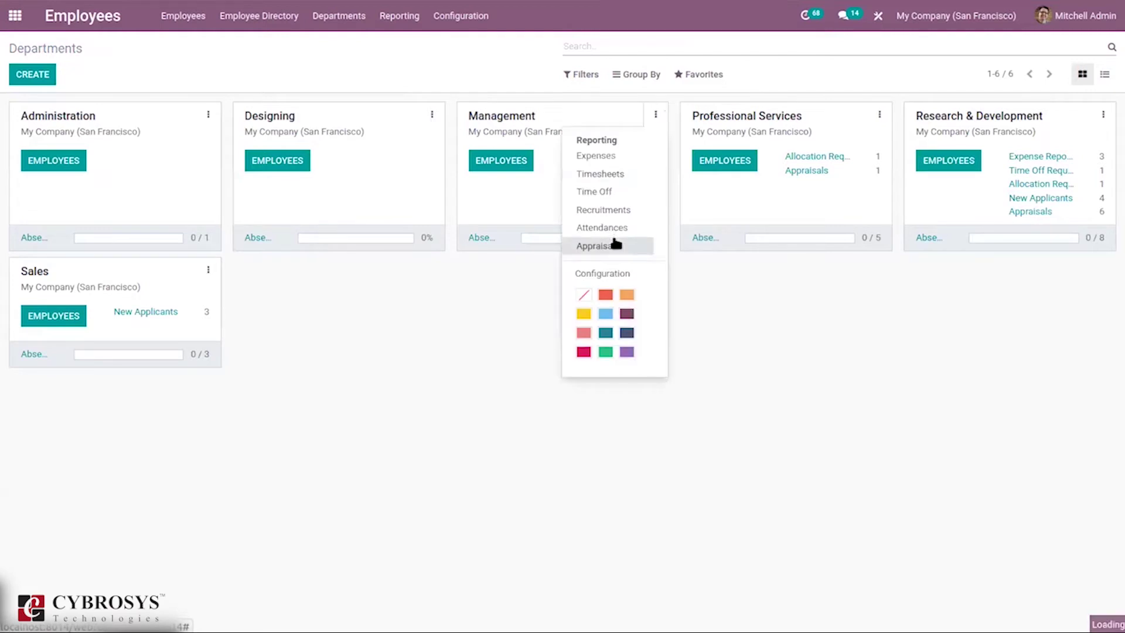
pyautogui.click(614, 245)
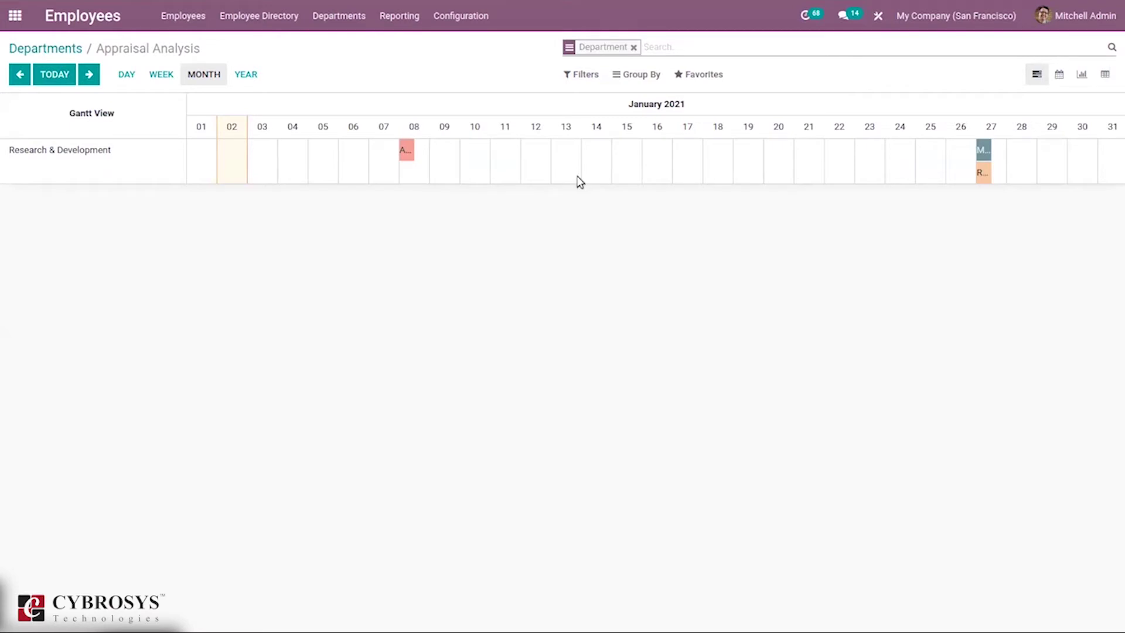
pyautogui.click(127, 75)
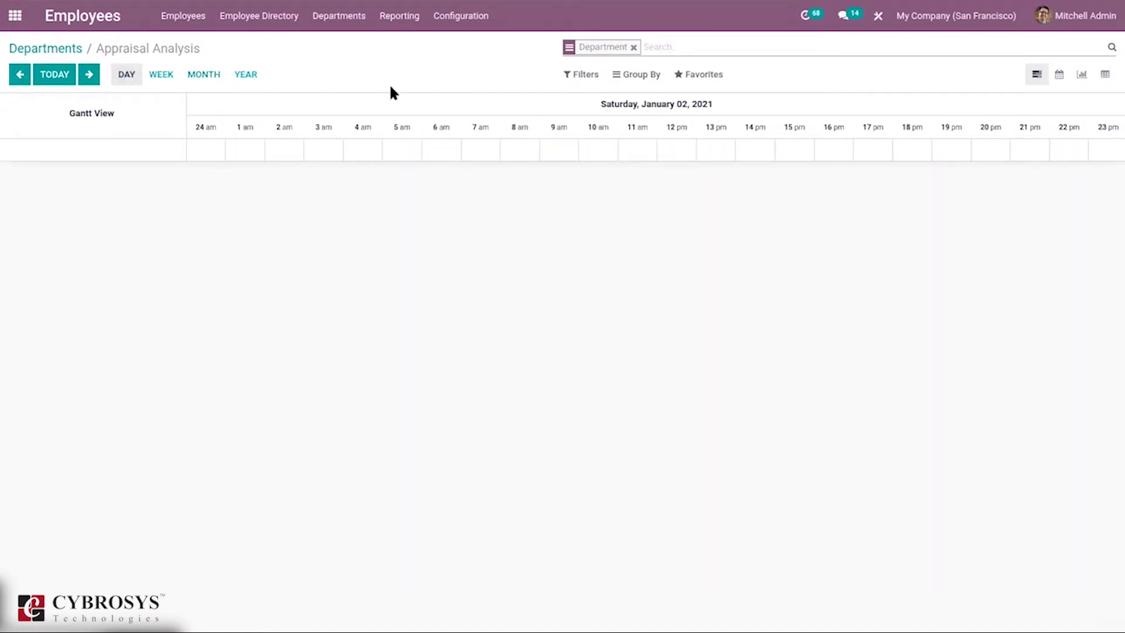
pyautogui.click(167, 76)
pyautogui.click(203, 75)
pyautogui.click(244, 76)
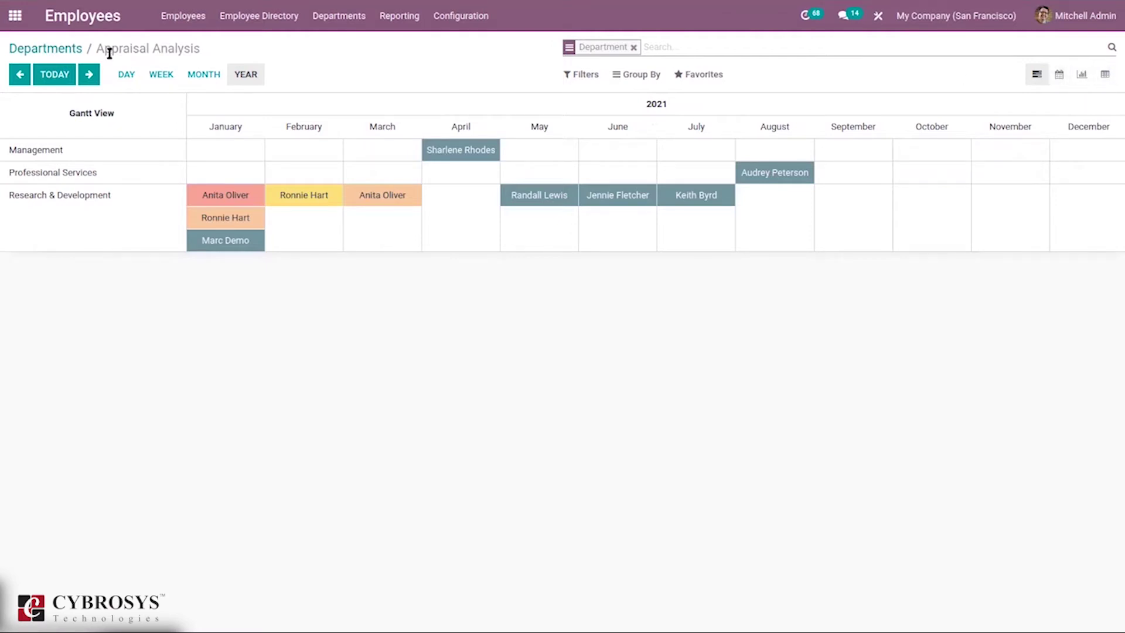
pyautogui.click(61, 47)
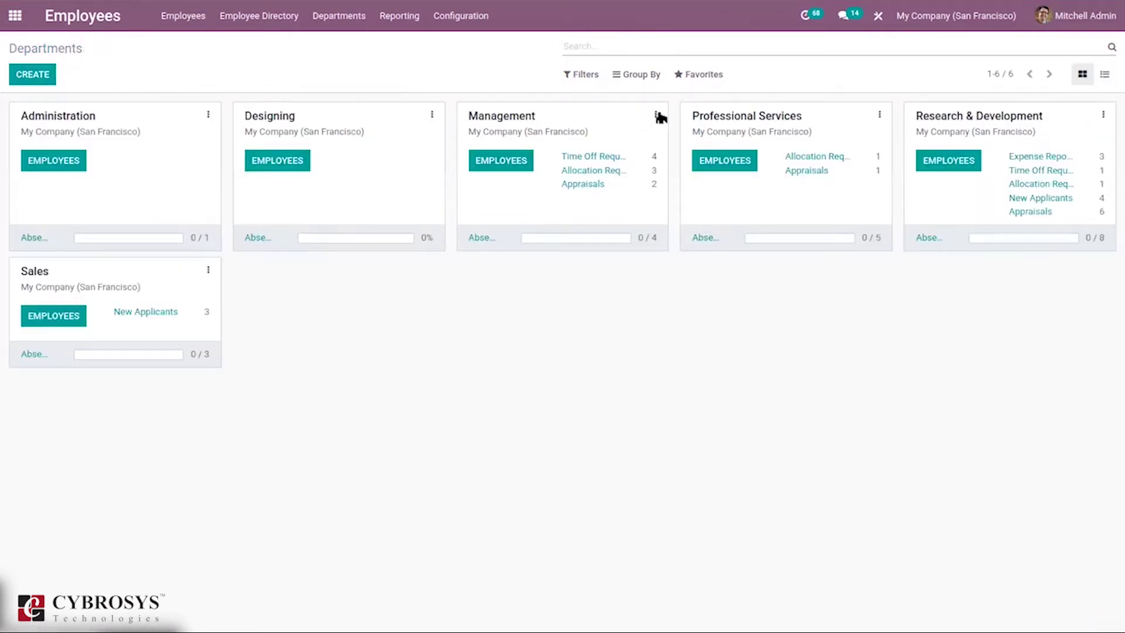
pyautogui.click(655, 116)
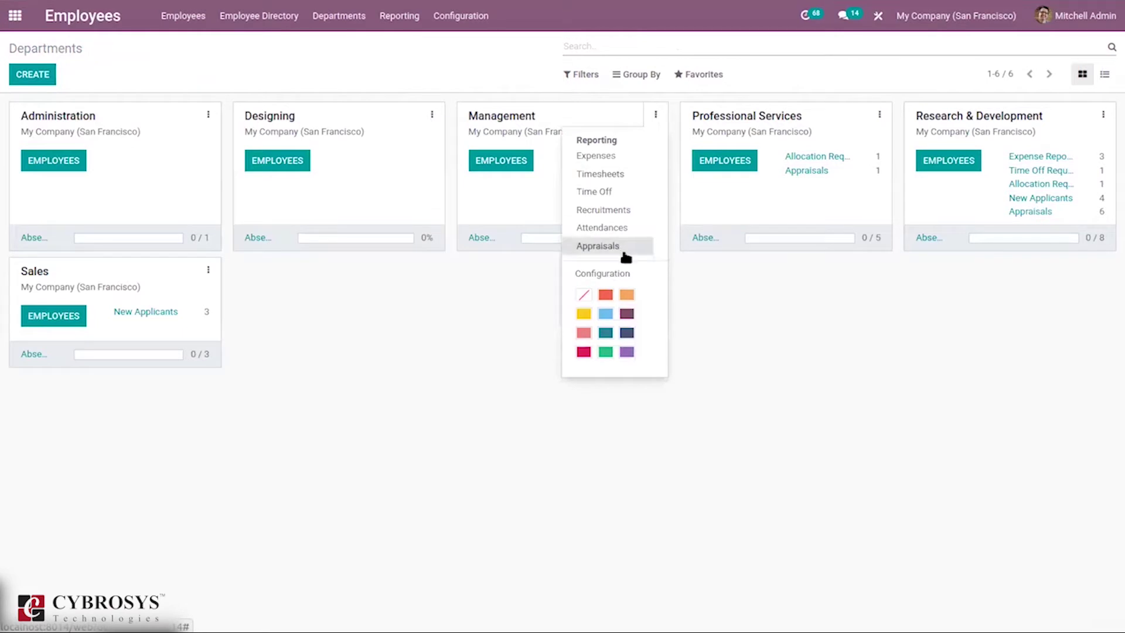
pyautogui.click(606, 295)
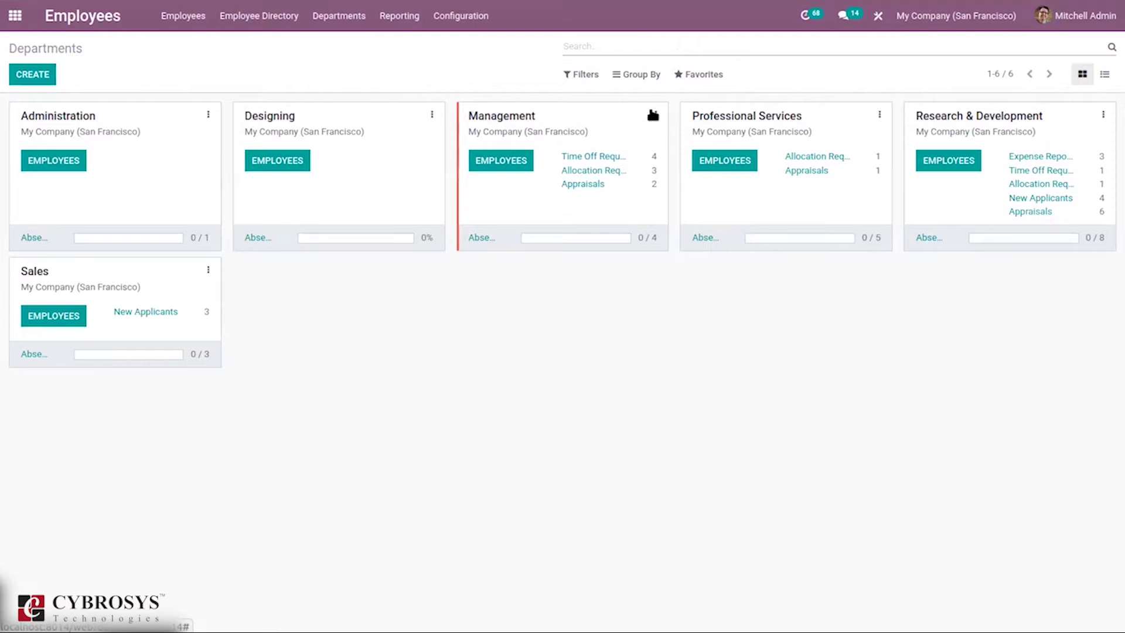
pyautogui.click(654, 115)
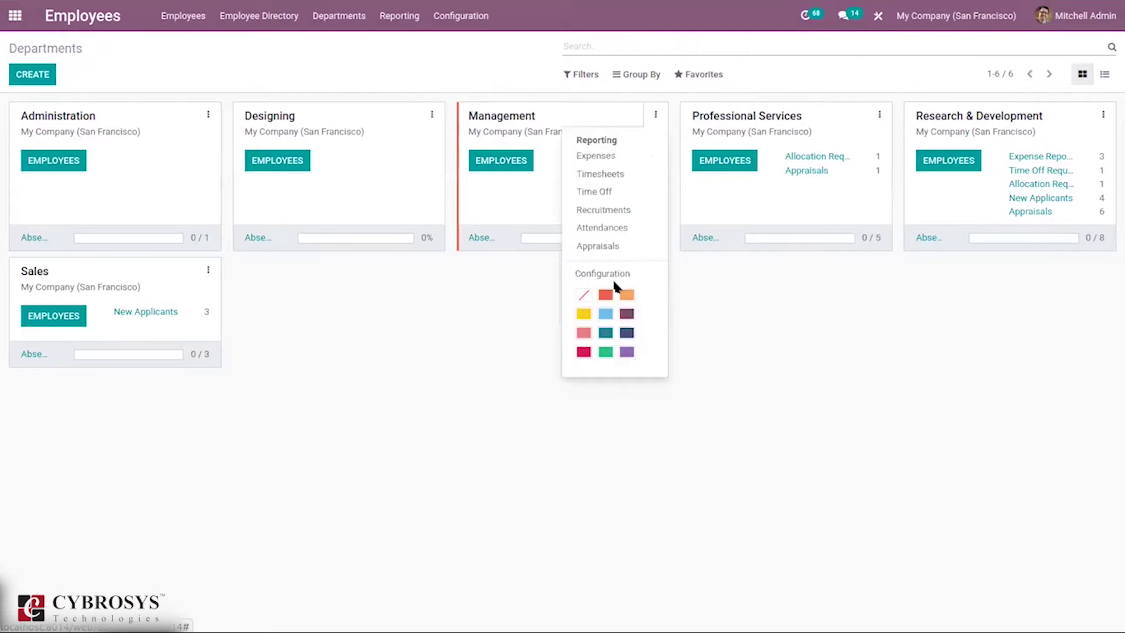
pyautogui.click(608, 274)
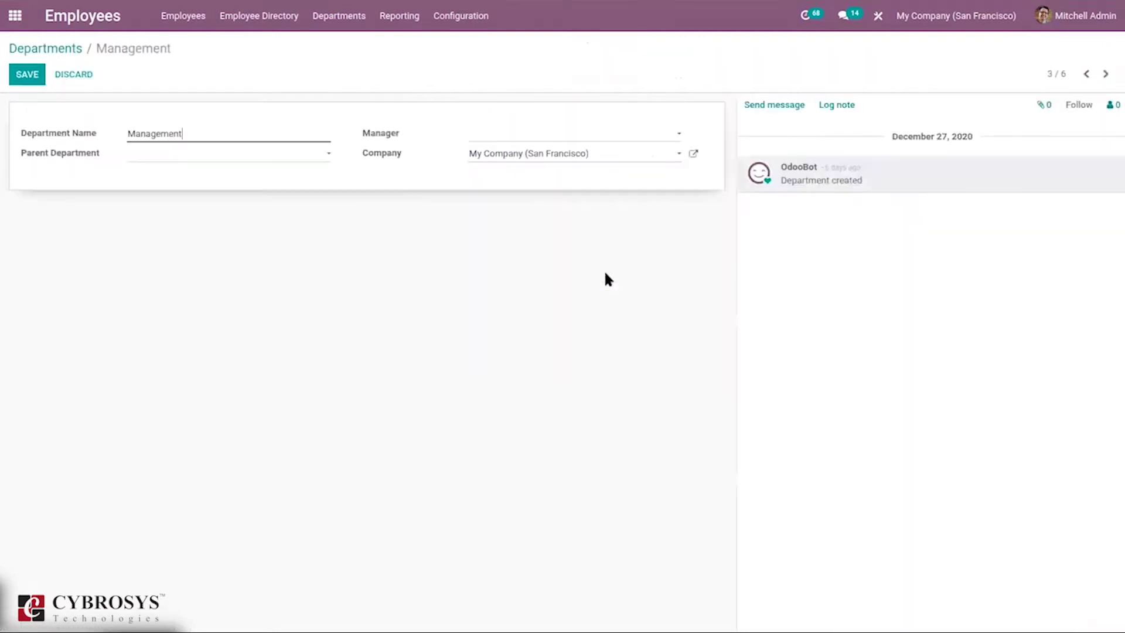
pyautogui.click(70, 48)
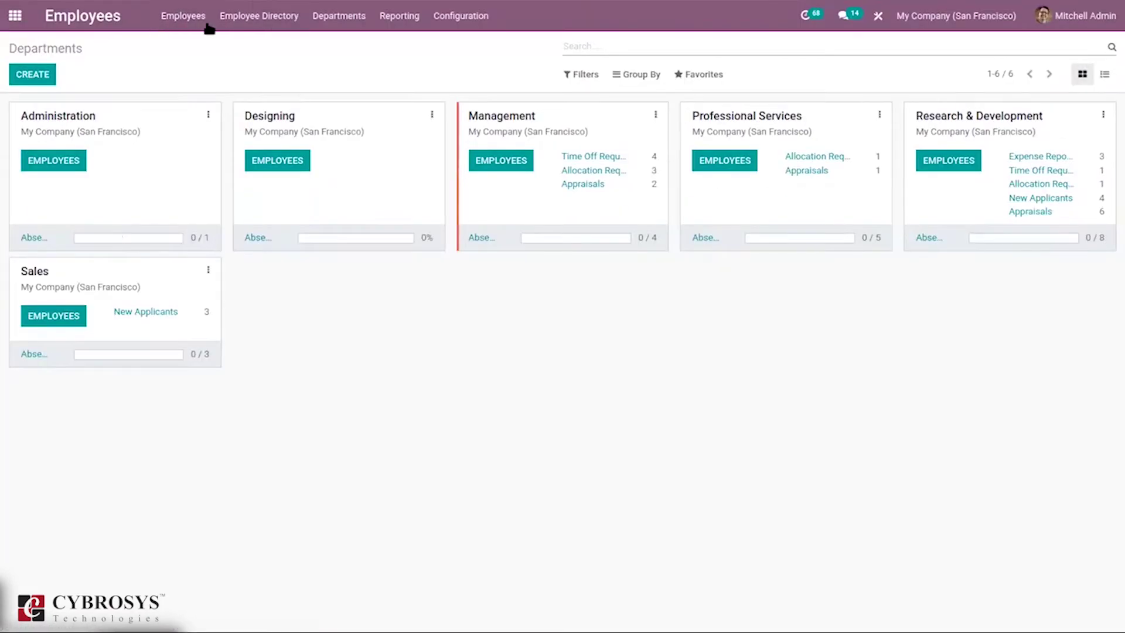
pyautogui.click(488, 17)
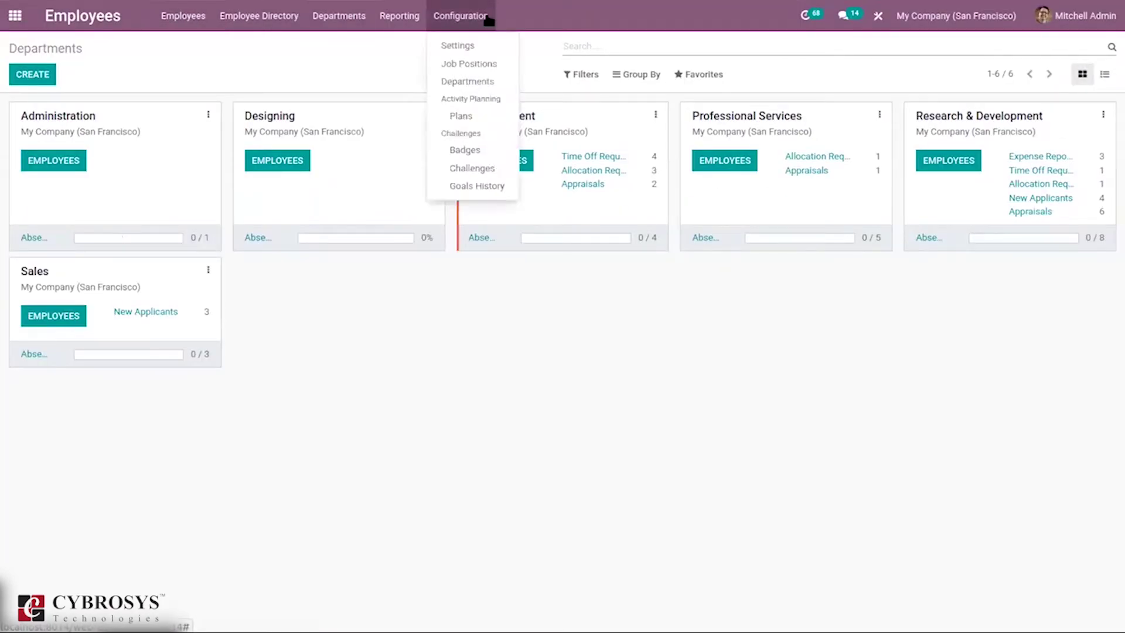
# - Go to the Job Positions list and start a new job position
pyautogui.click(479, 66)
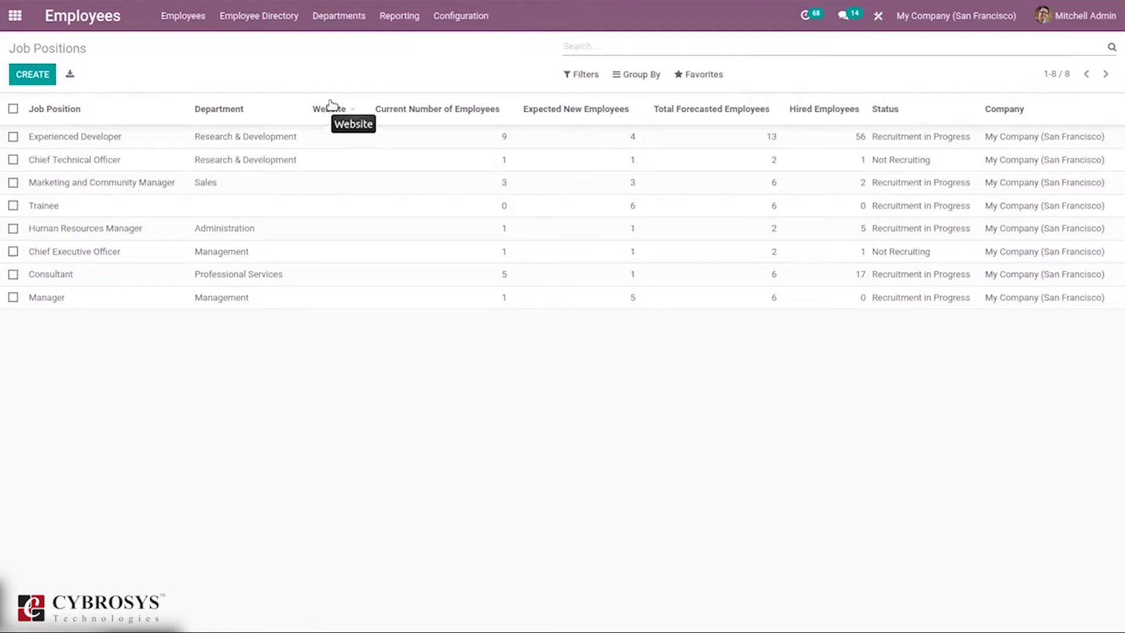
pyautogui.click(44, 76)
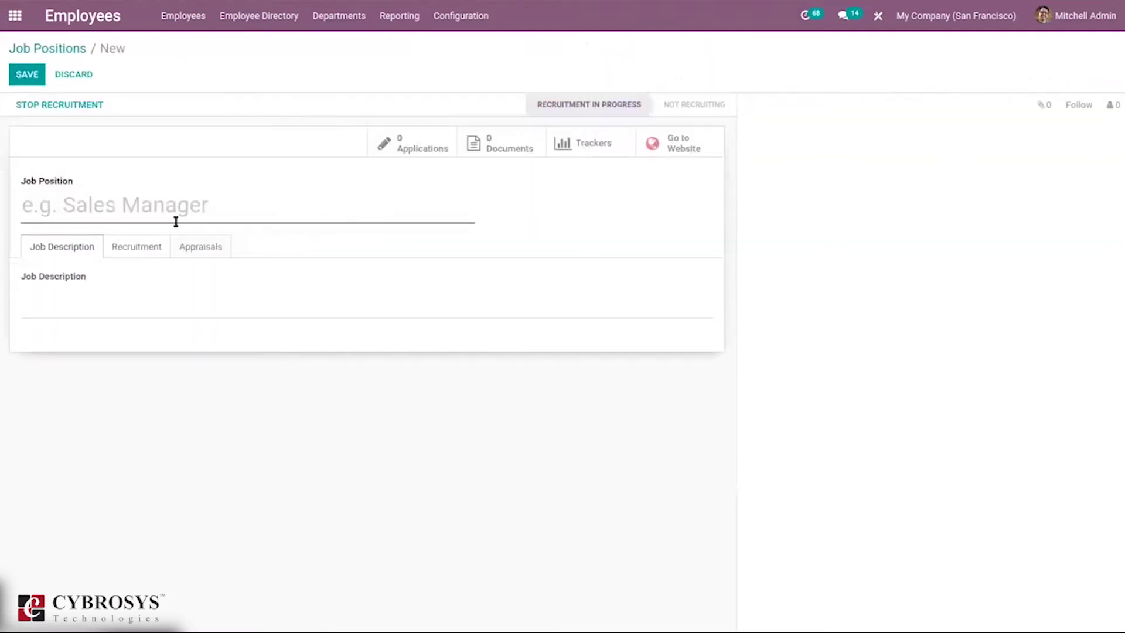
# - Name the position 'Designer', set department Designing and the administrator as recruiter
pyautogui.write('Designer')
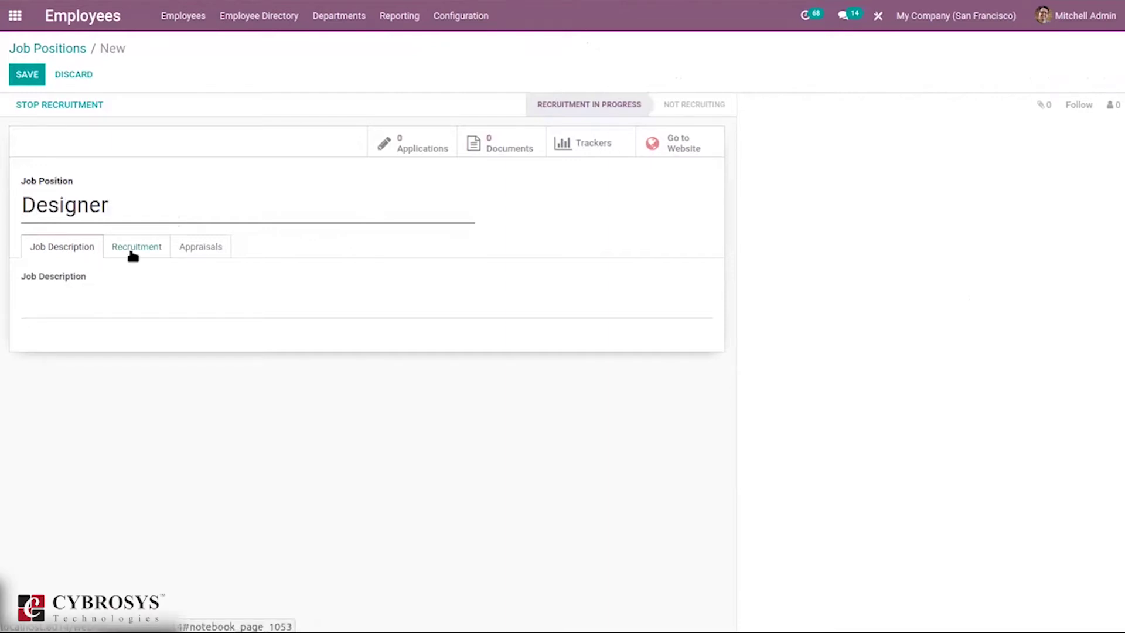
pyautogui.click(133, 256)
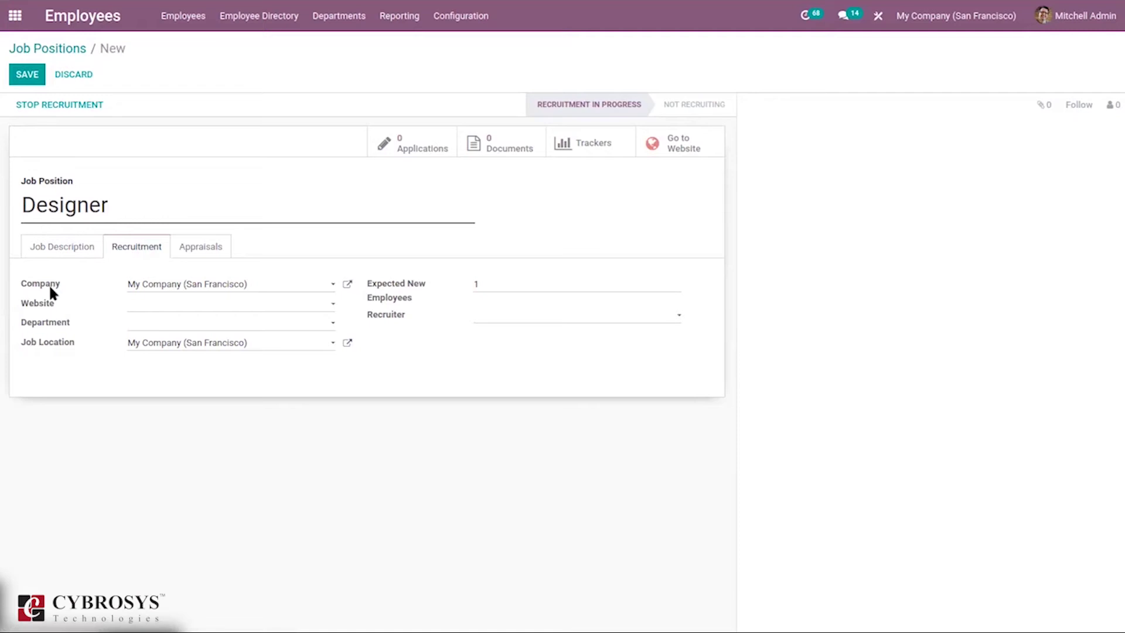
pyautogui.moveTo(51, 305)
pyautogui.click(130, 323)
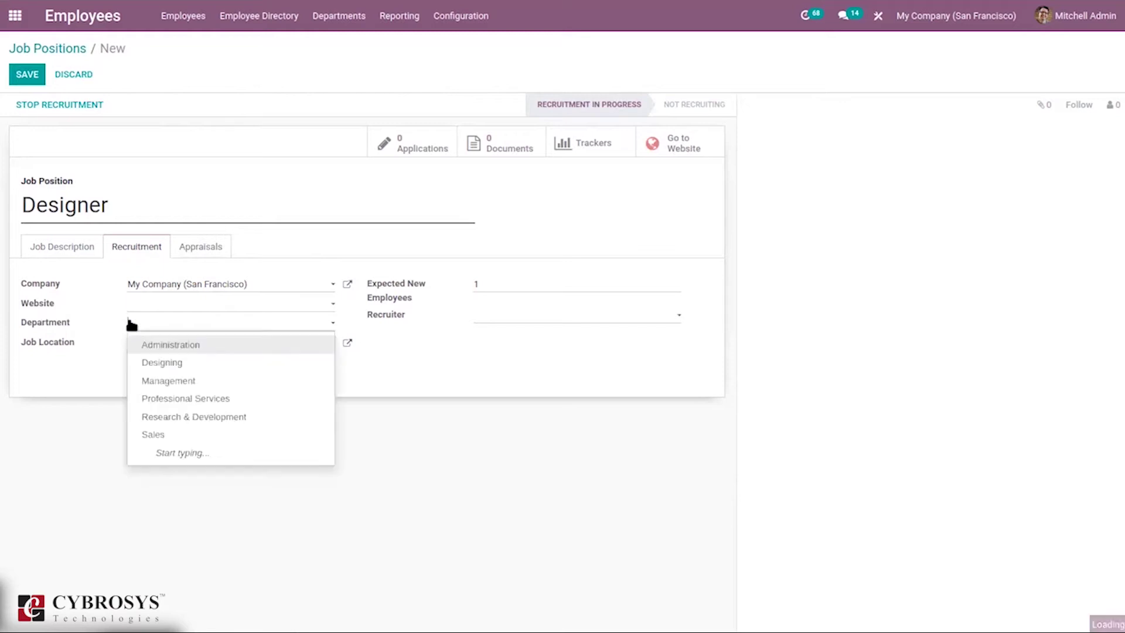
pyautogui.click(181, 362)
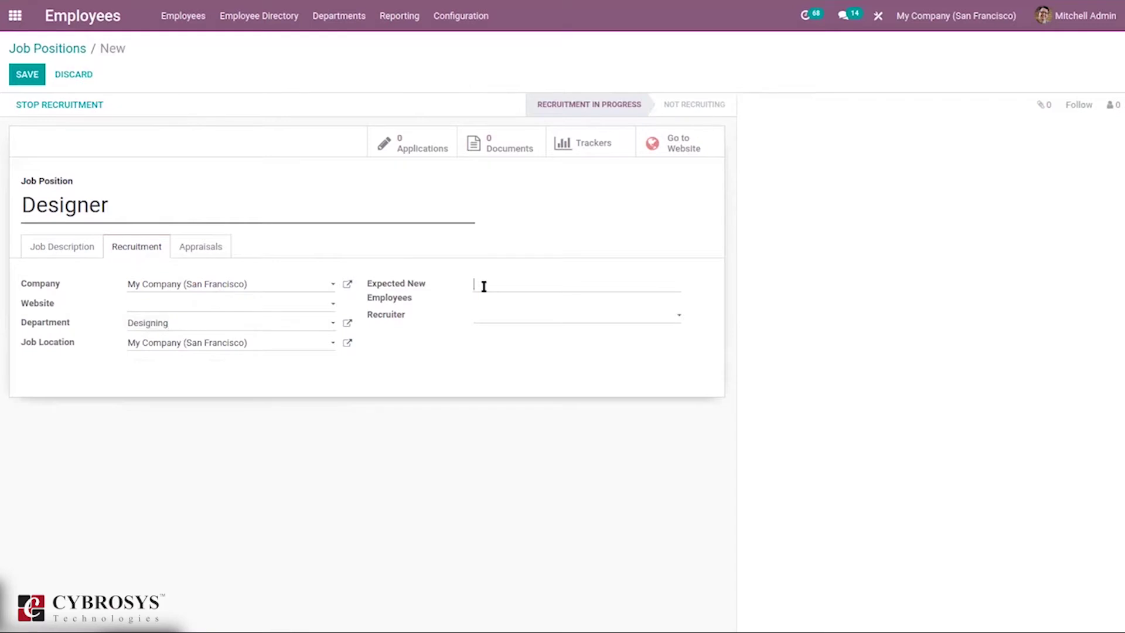
pyautogui.click(478, 322)
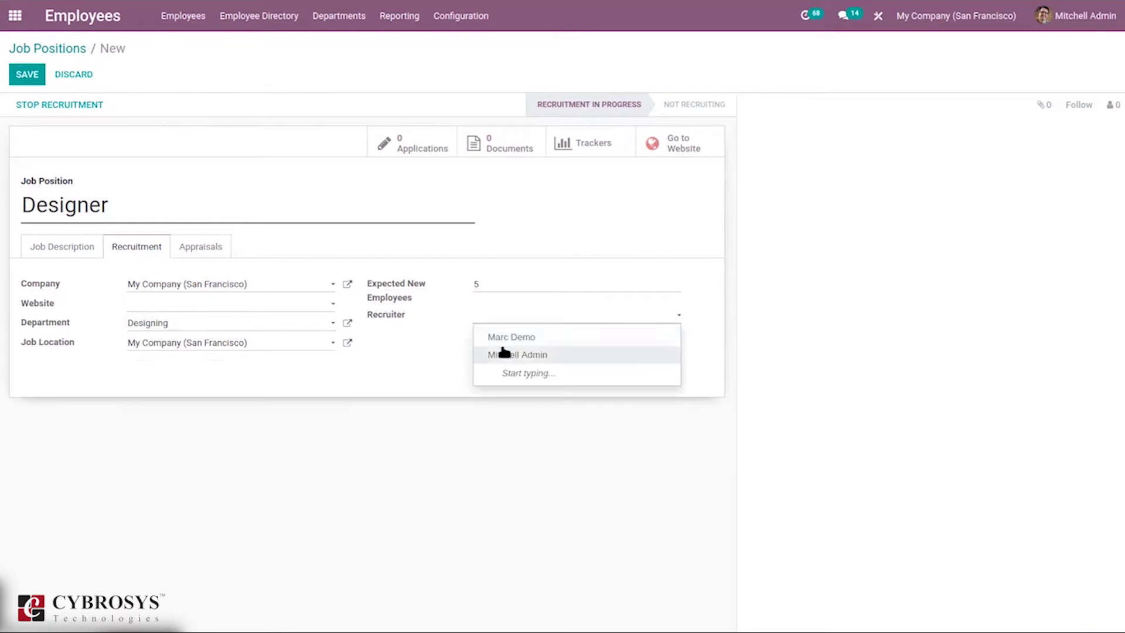
pyautogui.click(503, 355)
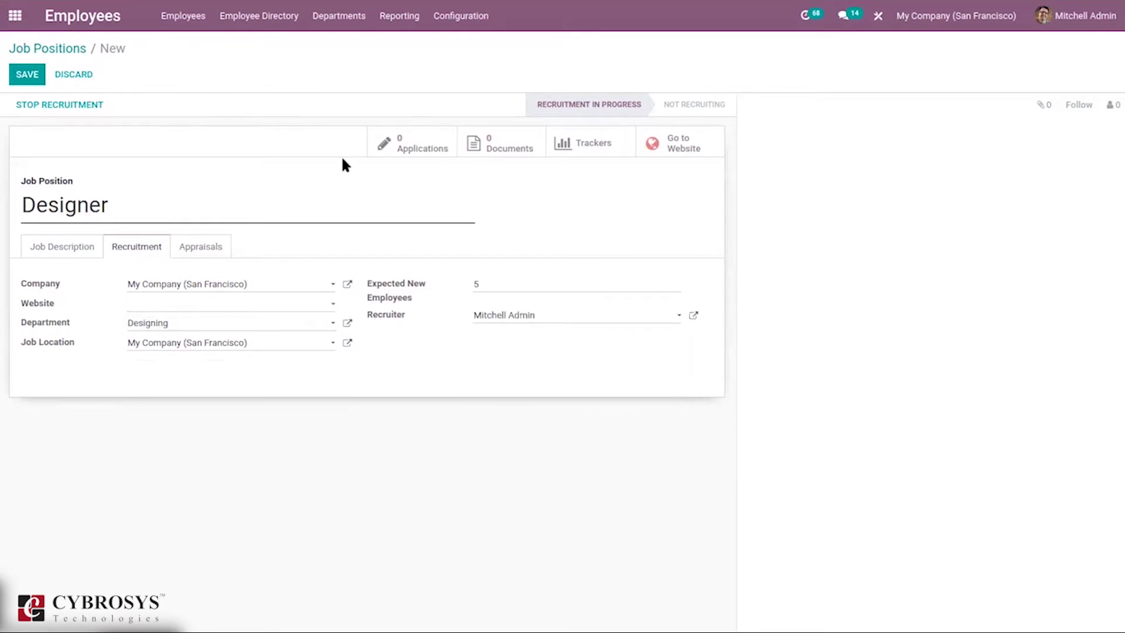
pyautogui.click(192, 250)
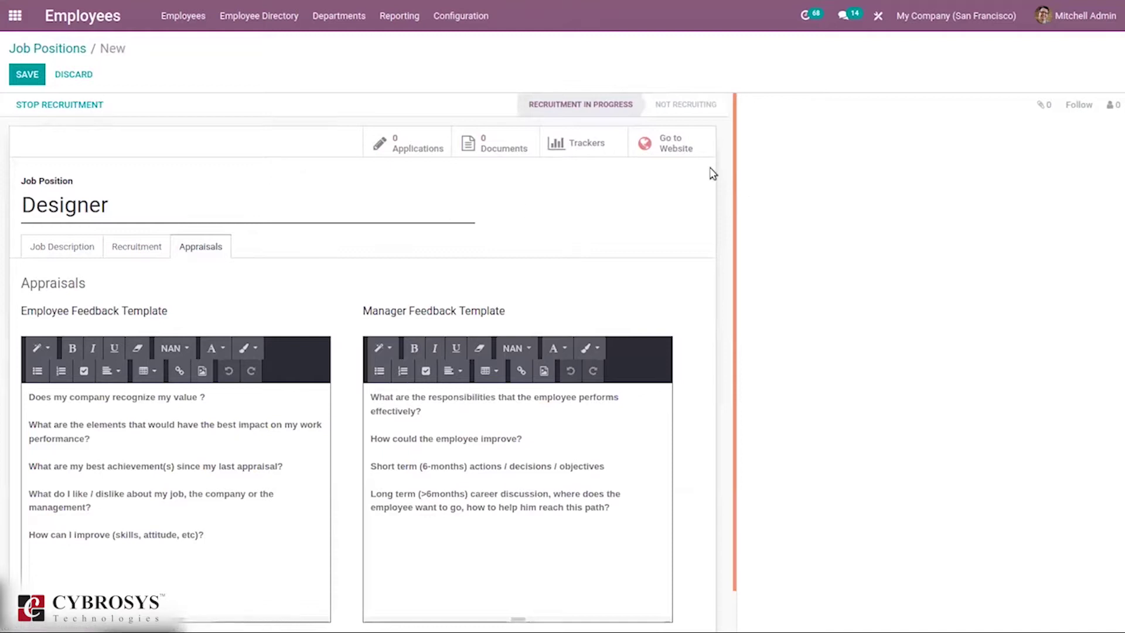
# - Review the Designer position's appraisal feedback templates and save the position
pyautogui.click(124, 247)
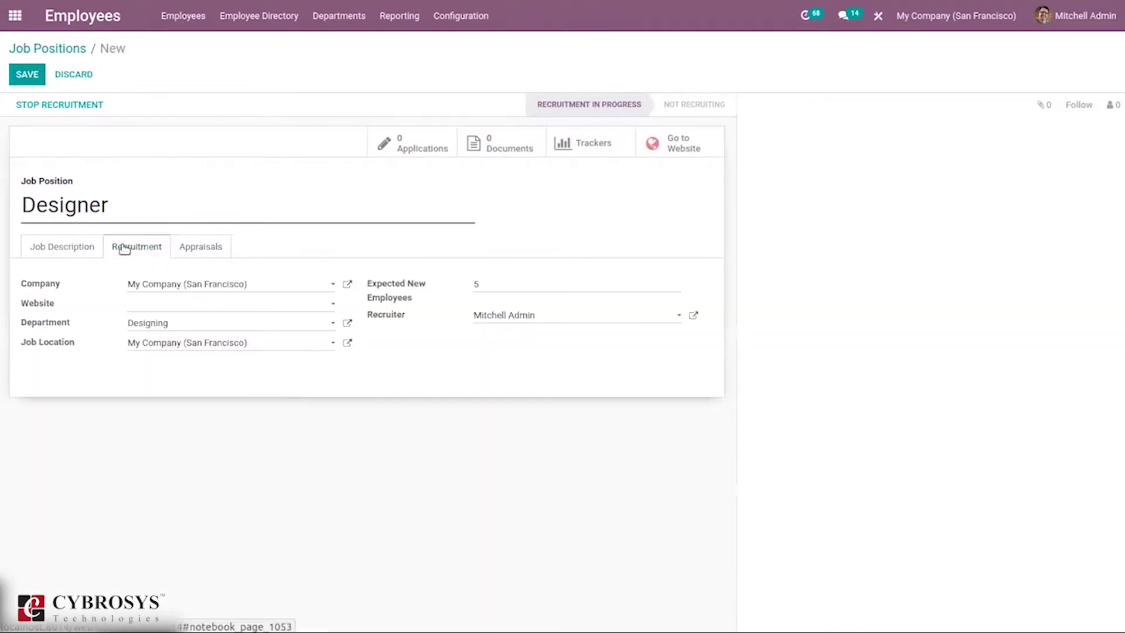
pyautogui.click(220, 250)
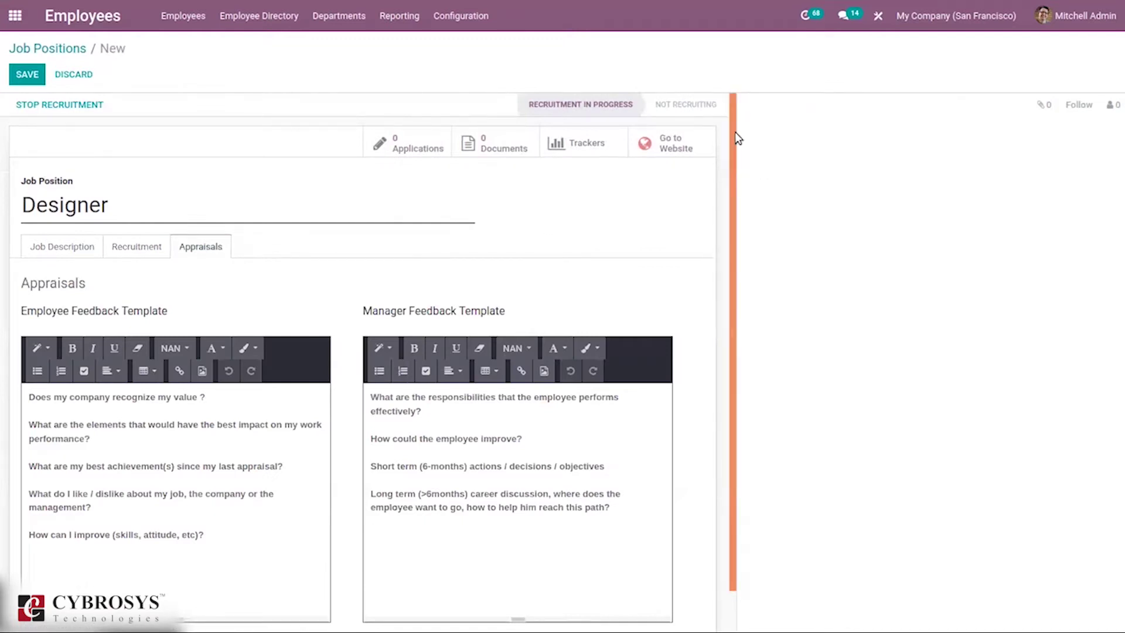
pyautogui.scroll(-2, 737, 138)
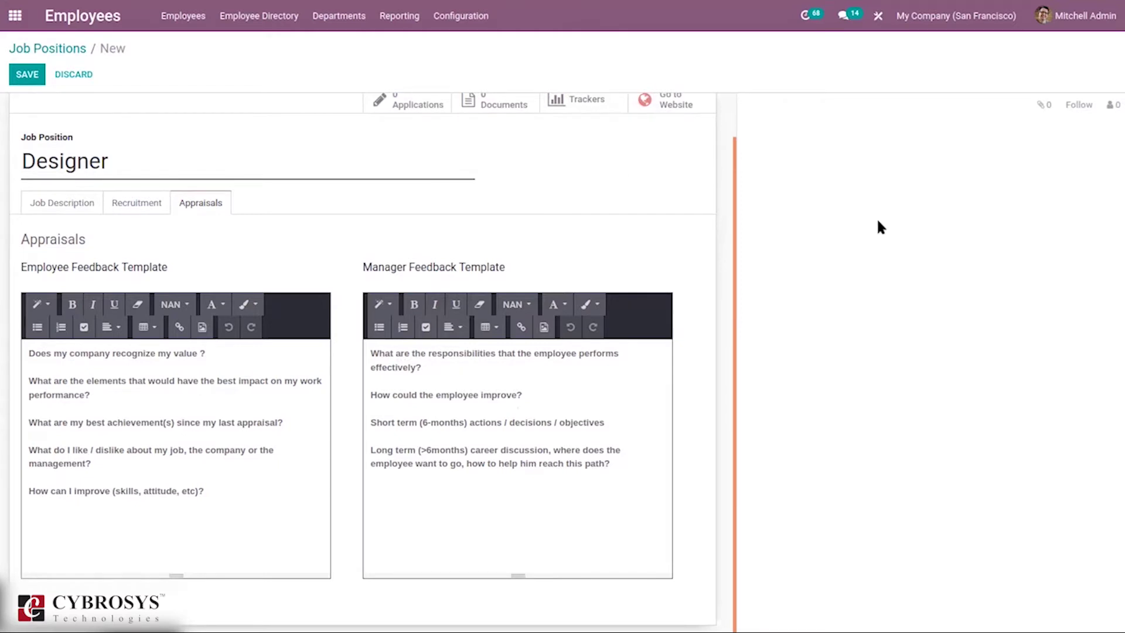
pyautogui.scroll(1, 645, 223)
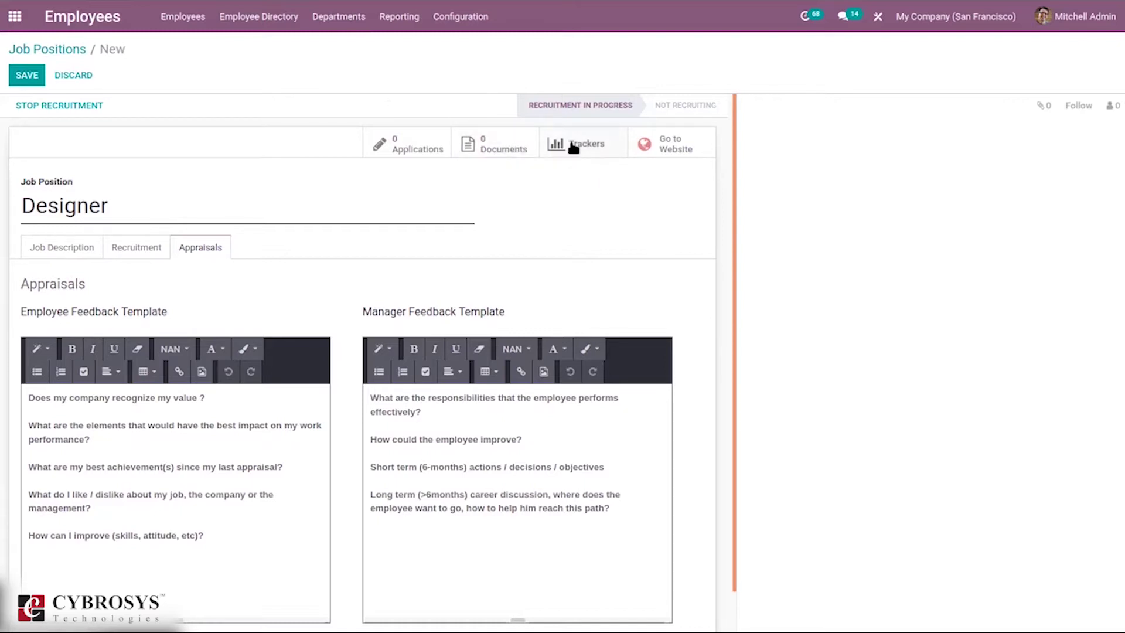
pyautogui.click(15, 77)
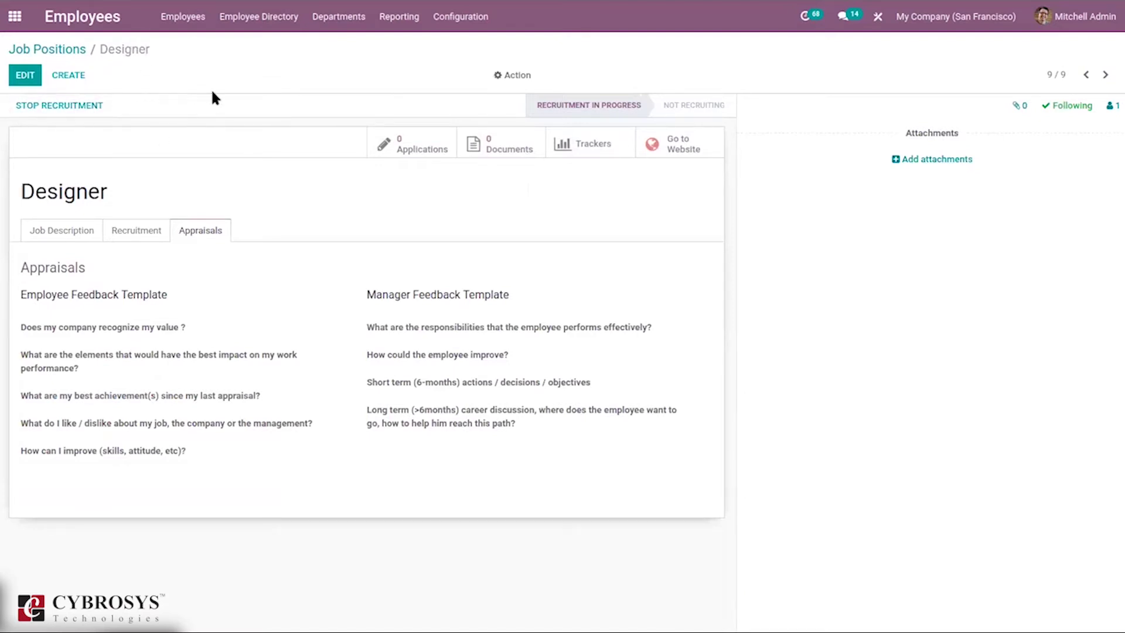
# - Publish the Designer job offer on the website and return to the Job Positions list
pyautogui.click(662, 148)
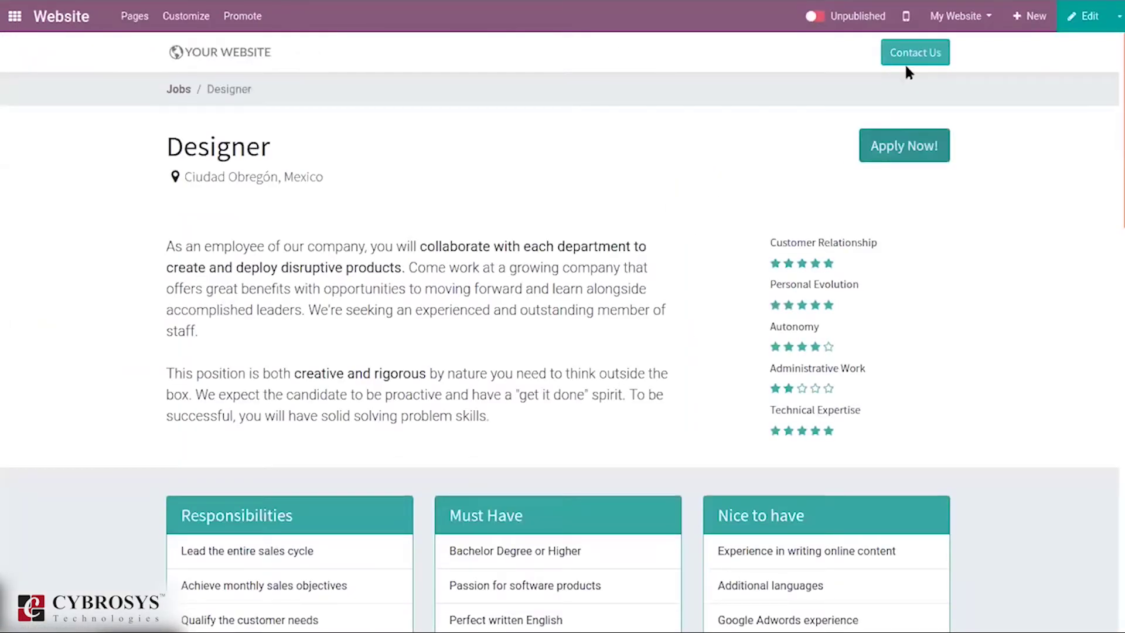
pyautogui.click(812, 17)
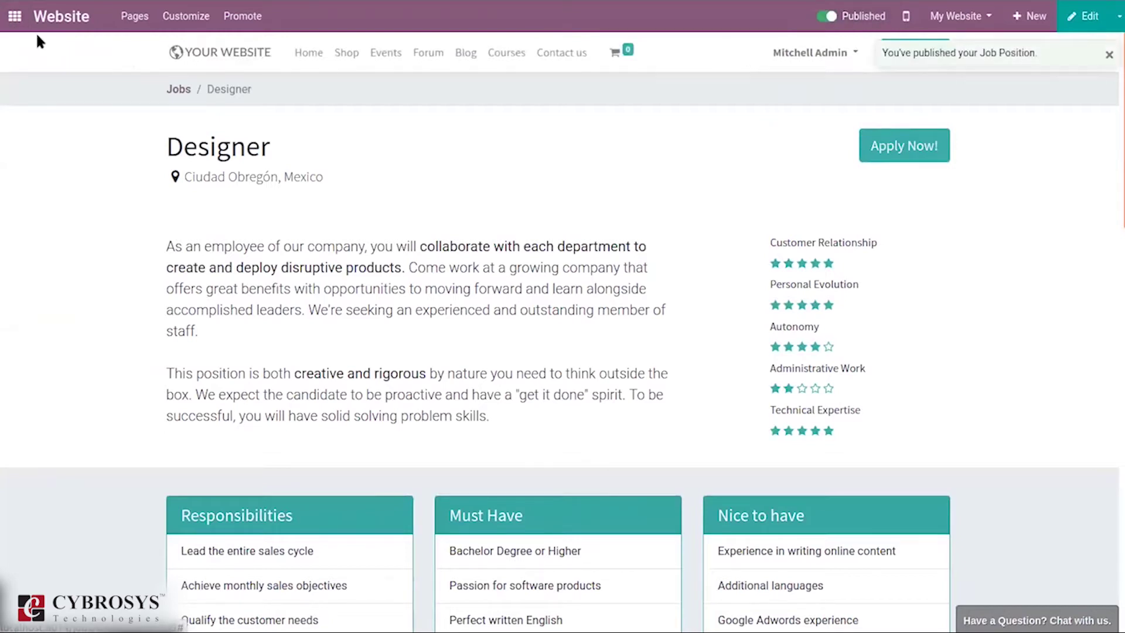
pyautogui.click(178, 88)
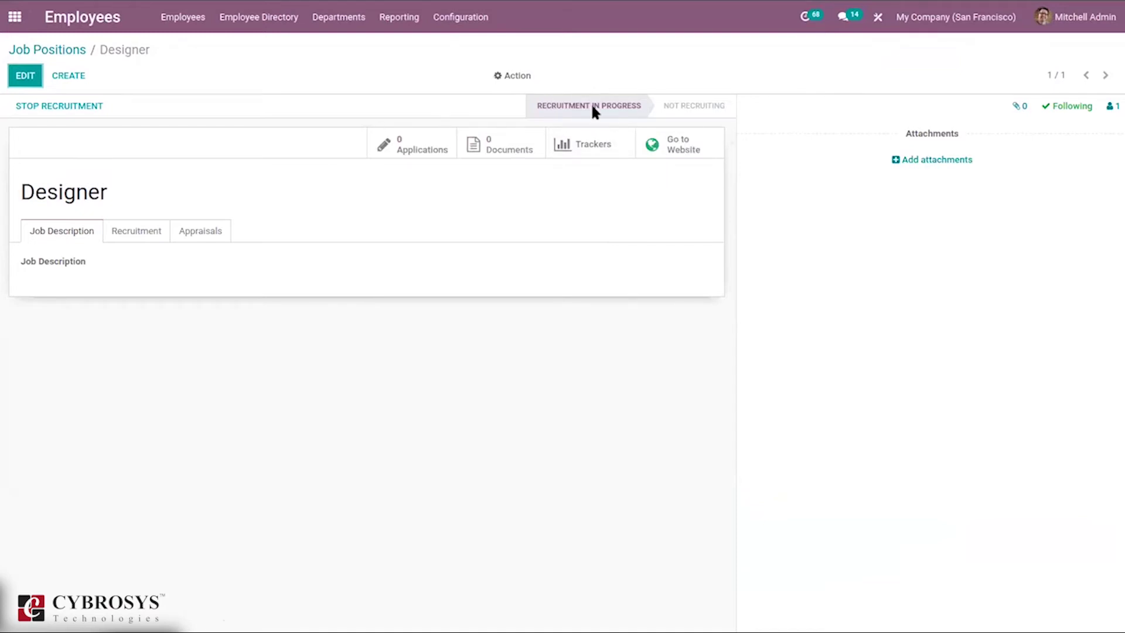
pyautogui.click(63, 52)
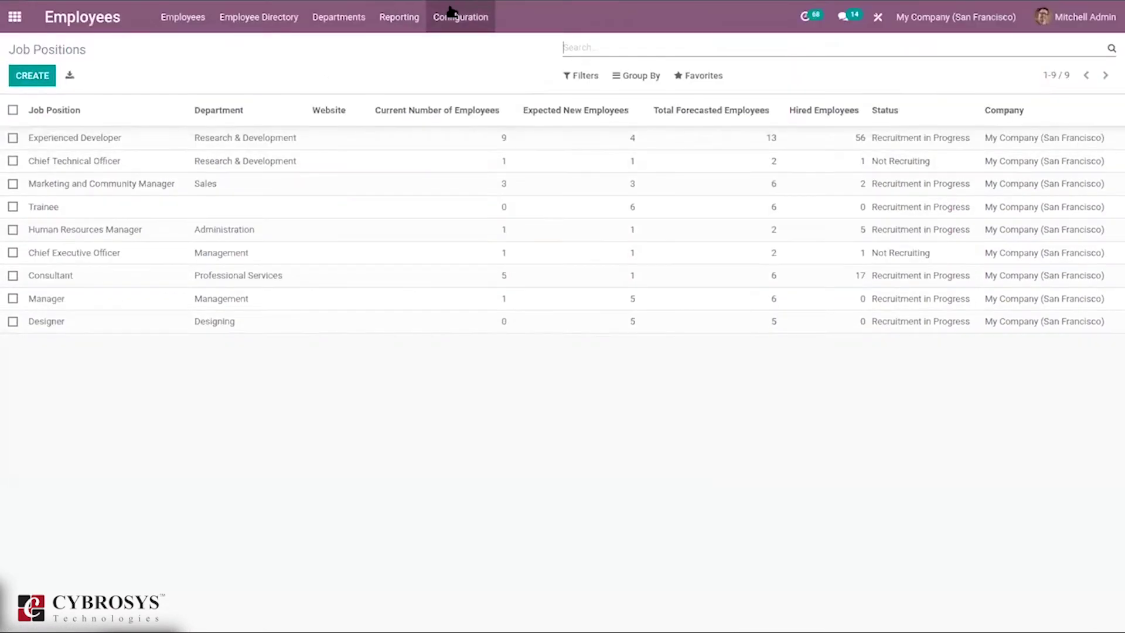
pyautogui.click(458, 18)
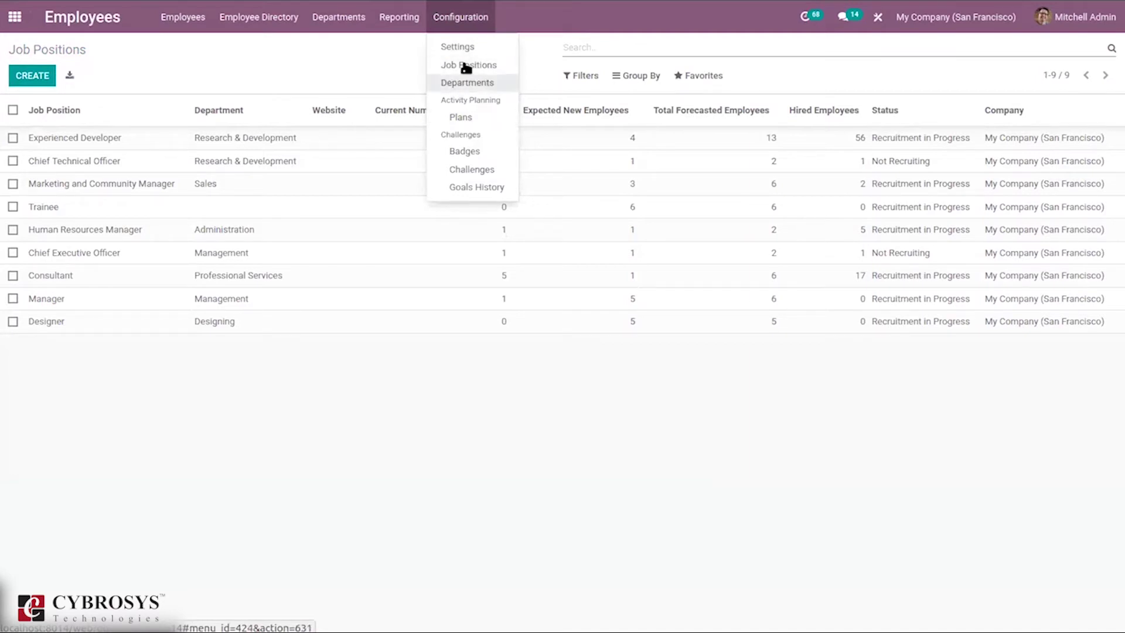
# - Open the Onboarding plan for editing, start a new activity line, then discard it
pyautogui.click(460, 118)
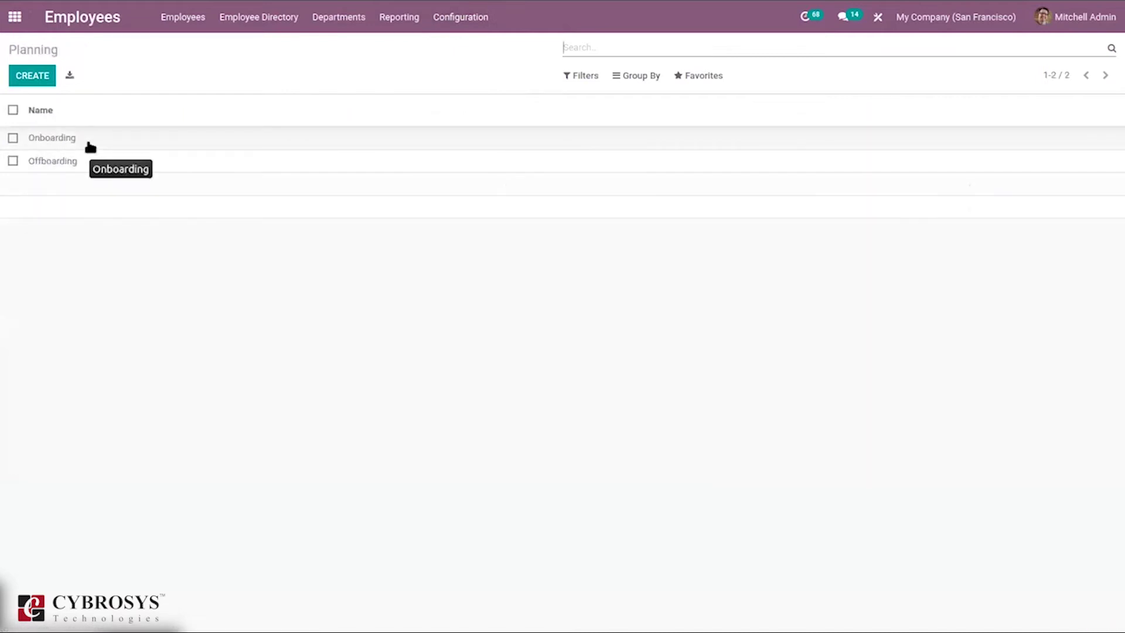
pyautogui.click(87, 139)
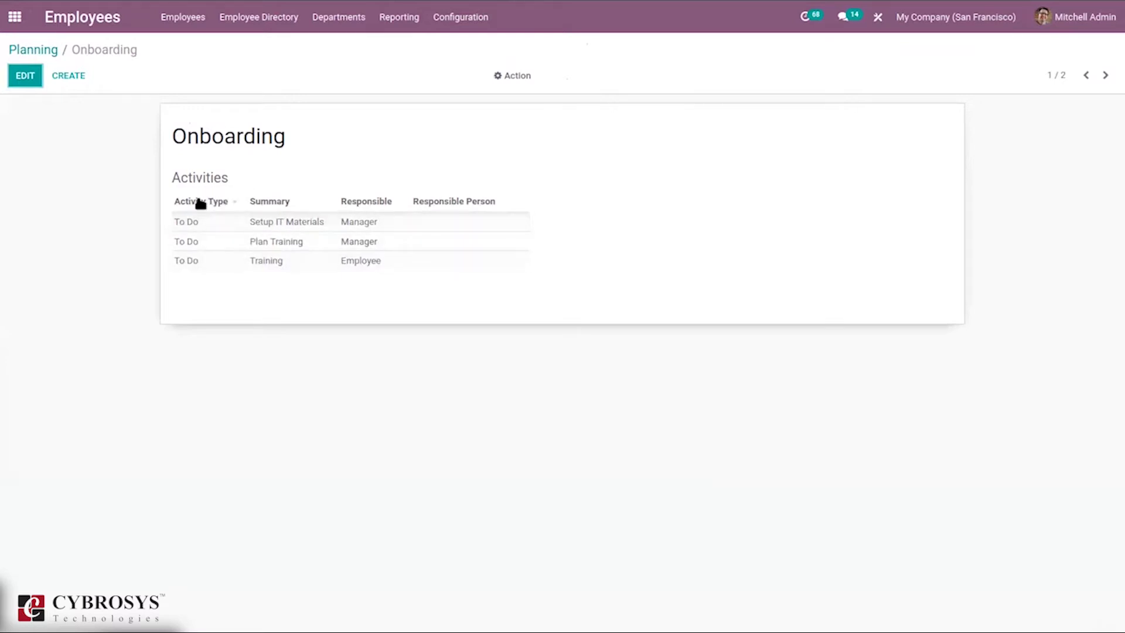
pyautogui.click(27, 80)
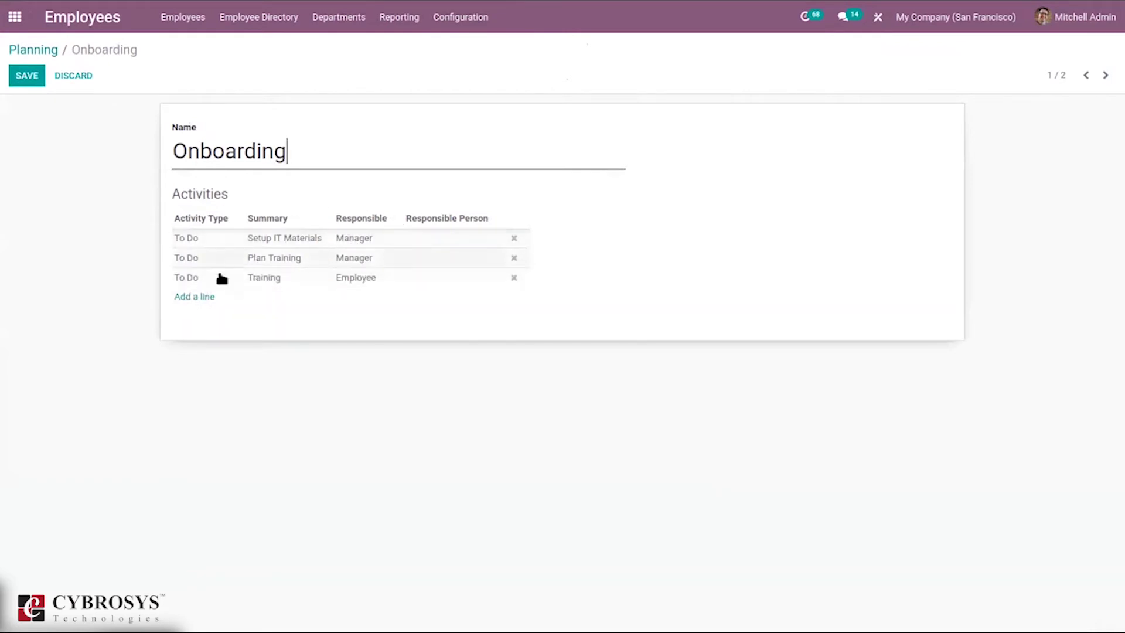
pyautogui.click(198, 298)
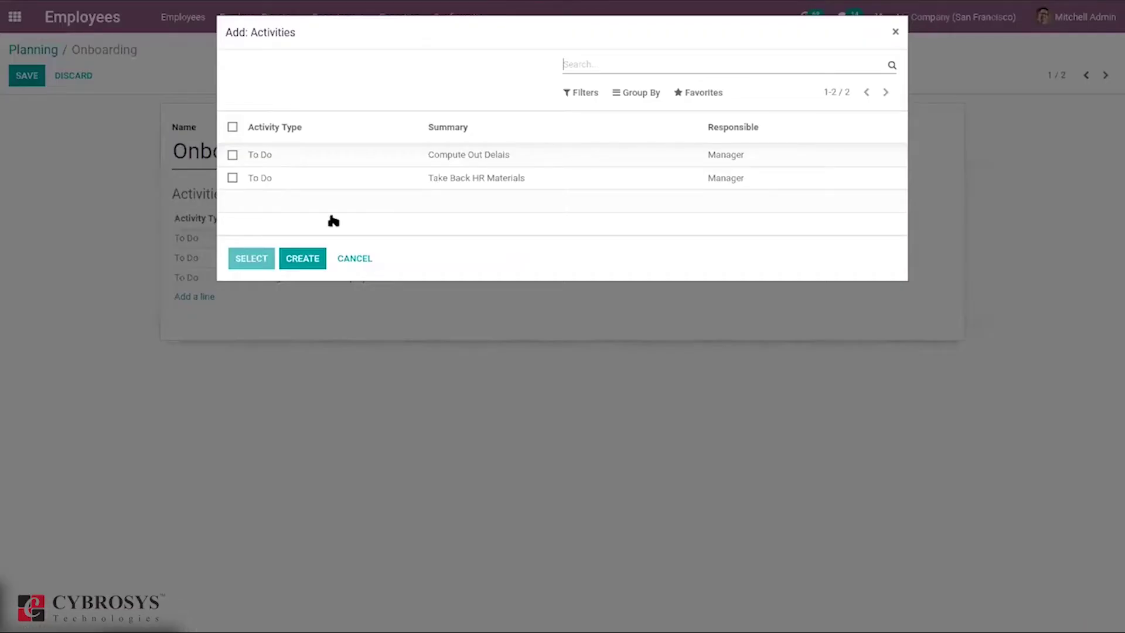
pyautogui.click(300, 258)
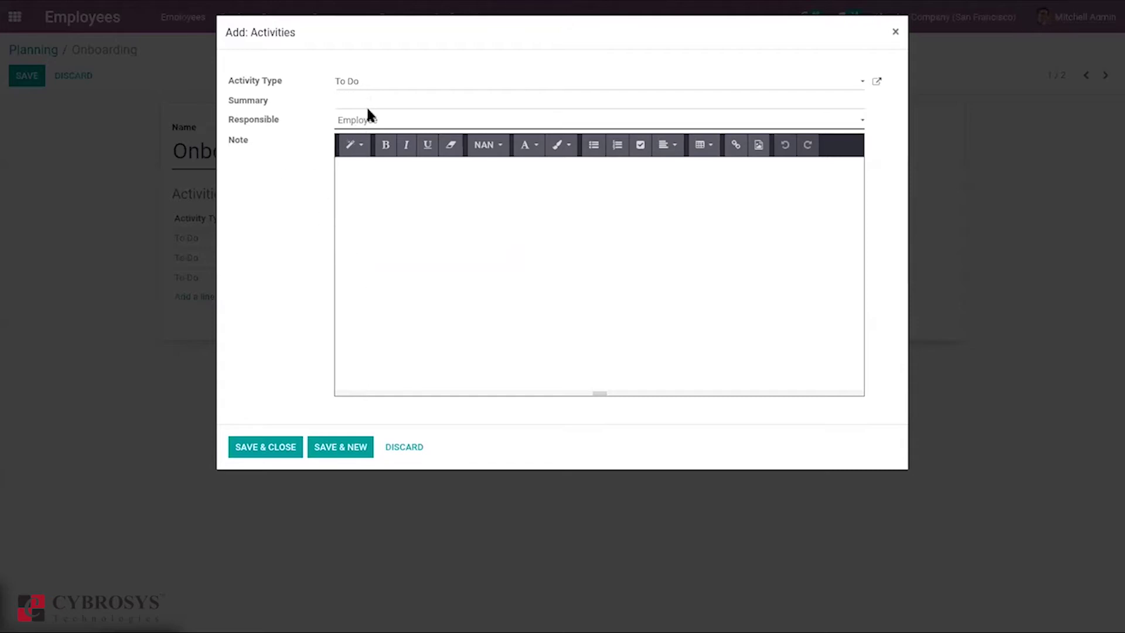
pyautogui.click(391, 445)
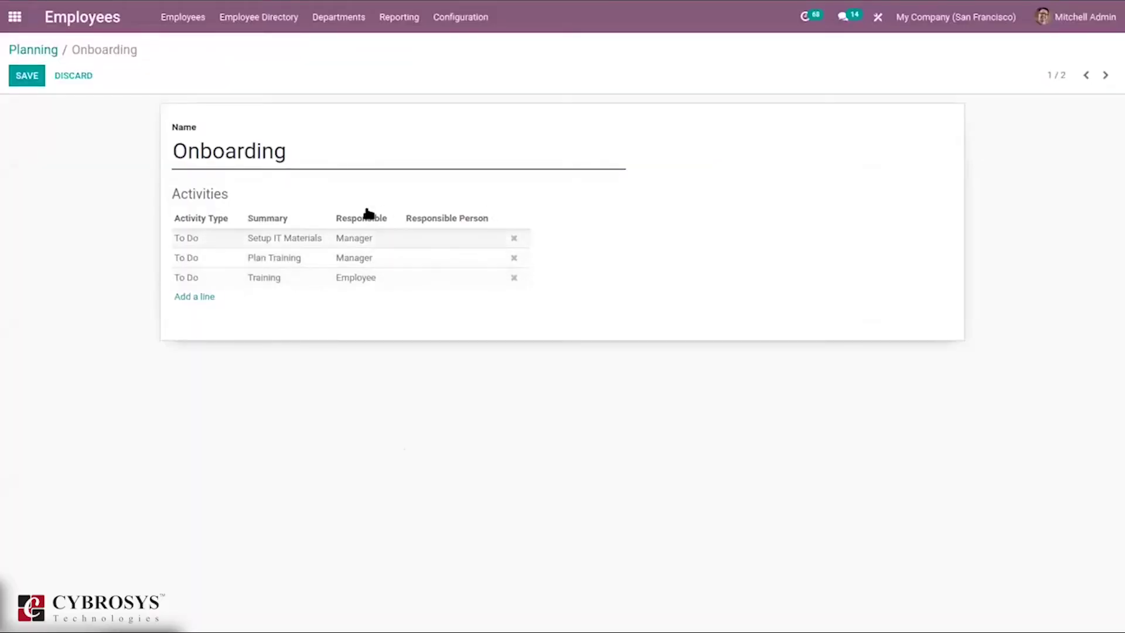
# - Look over the Offboarding plan, then go back to the Onboarding/Offboarding plans list
pyautogui.click(23, 51)
pyautogui.click(104, 161)
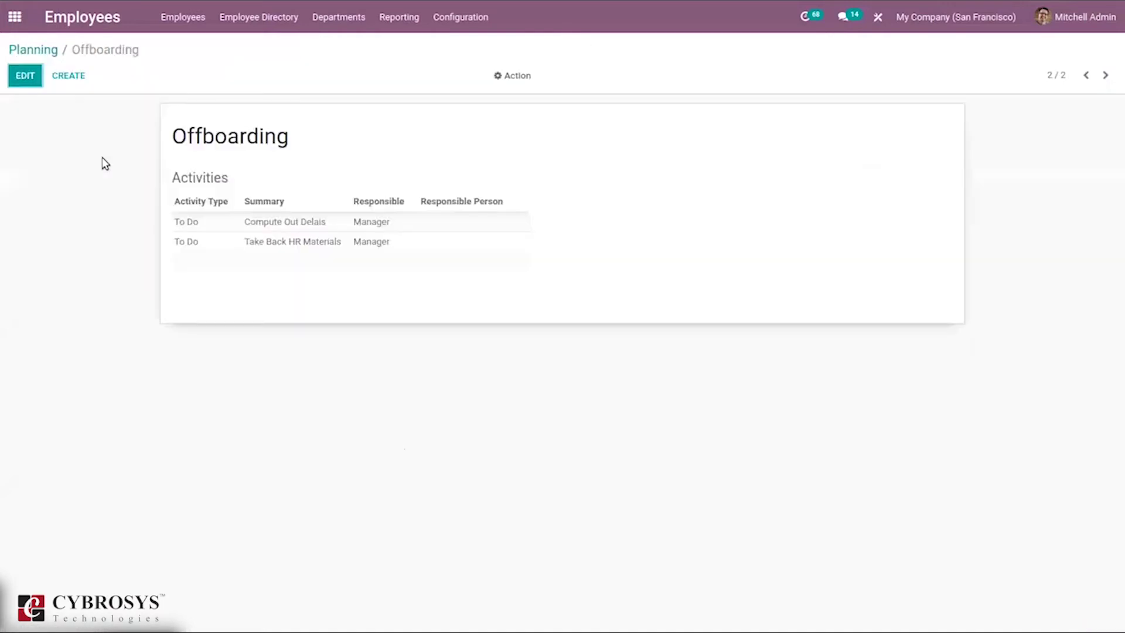
pyautogui.click(17, 82)
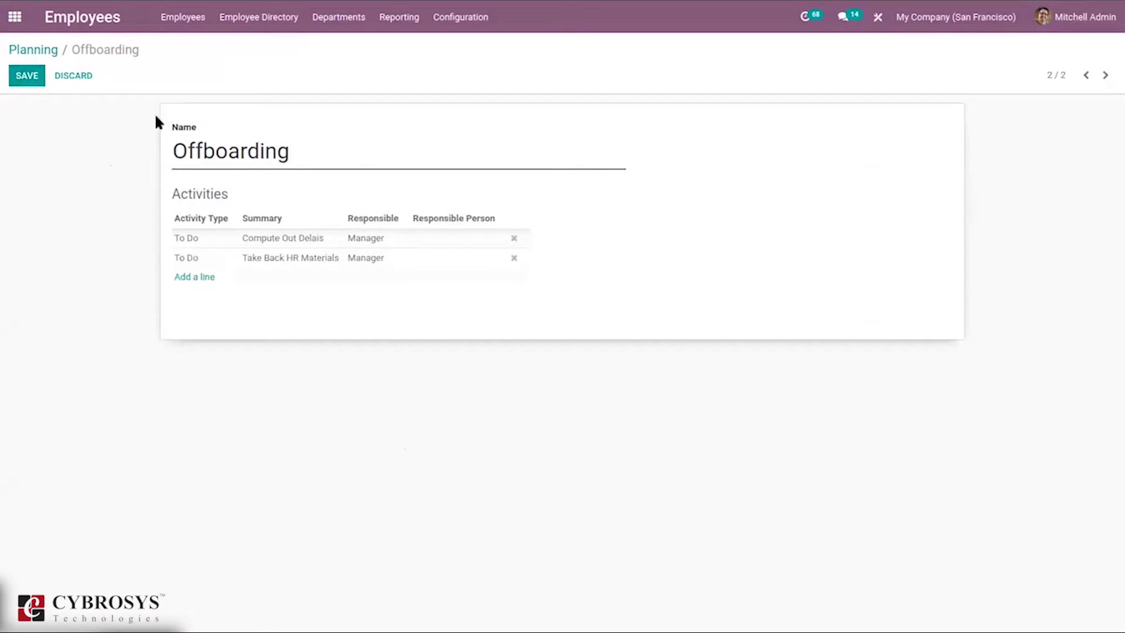
pyautogui.click(38, 49)
# - Browse the Employees app Configuration menu options
pyautogui.click(446, 17)
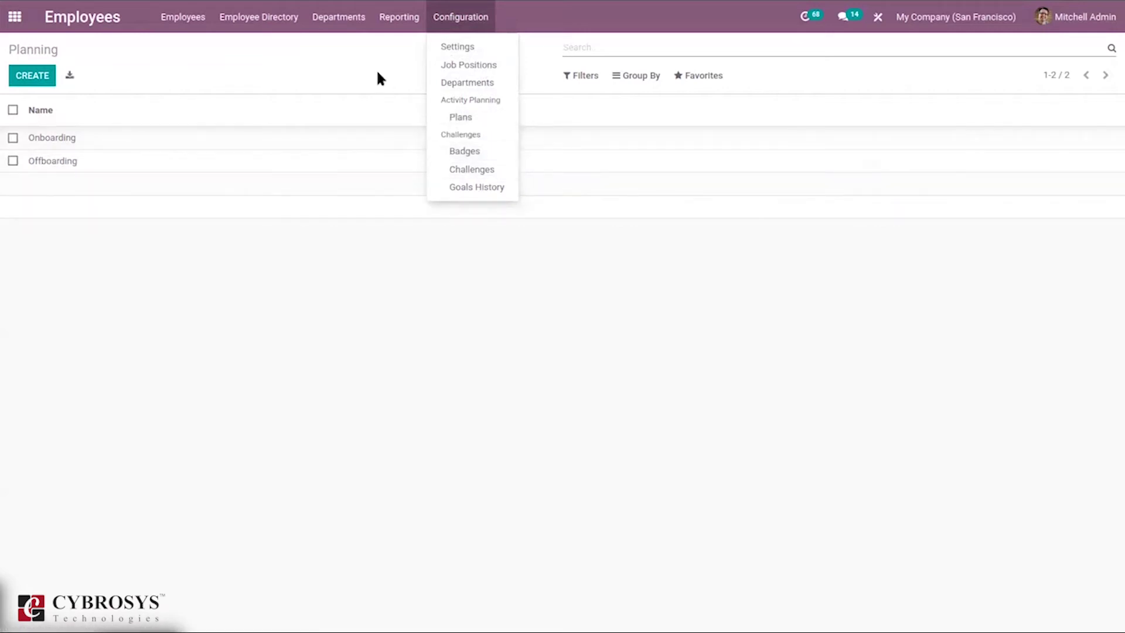
pyautogui.click(453, 53)
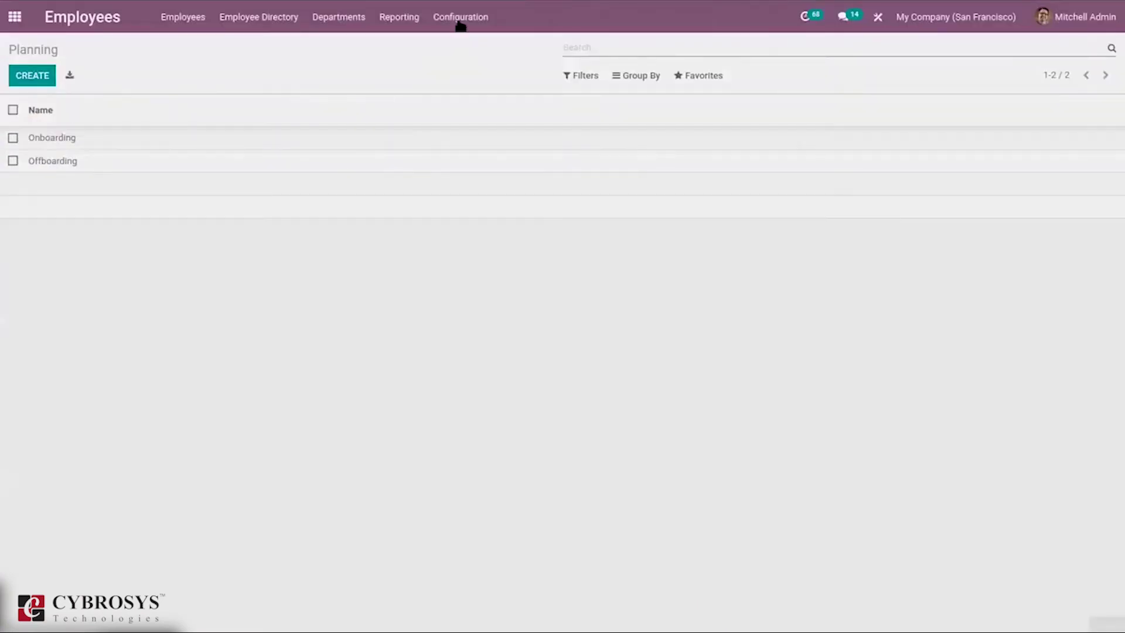
pyautogui.click(460, 22)
# - Open Employees settings, showing presence control, Skills Management and Standard 40 hours/week
pyautogui.click(462, 67)
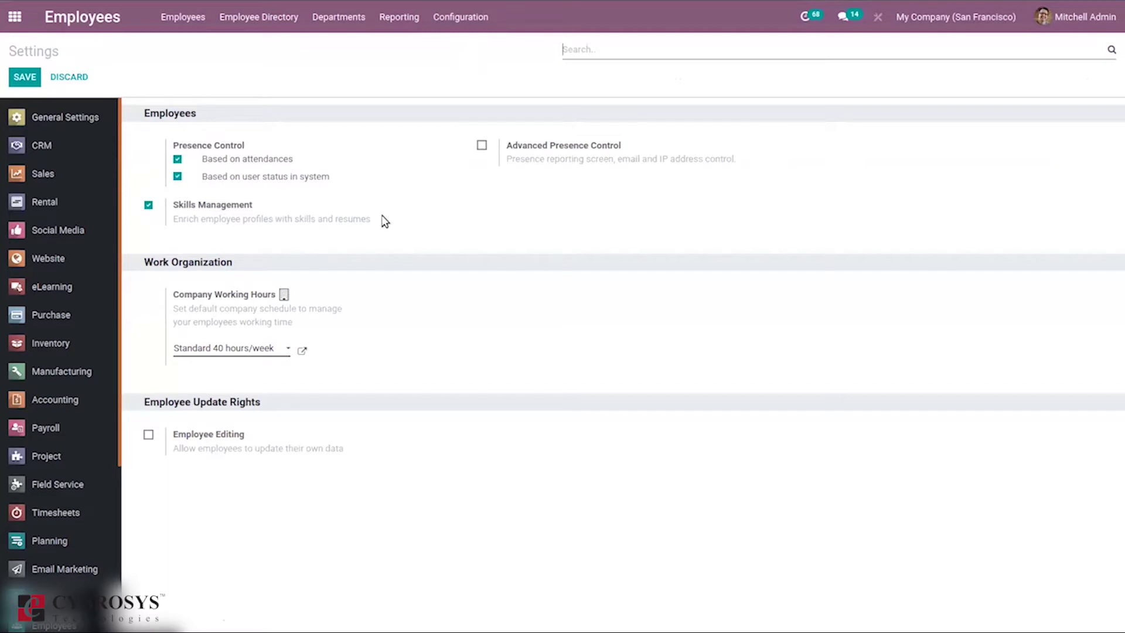
# - Enable Advanced Presence Control by emails sent (minimum 1) and IP address, then open Standard 40 hours/week
pyautogui.click(481, 145)
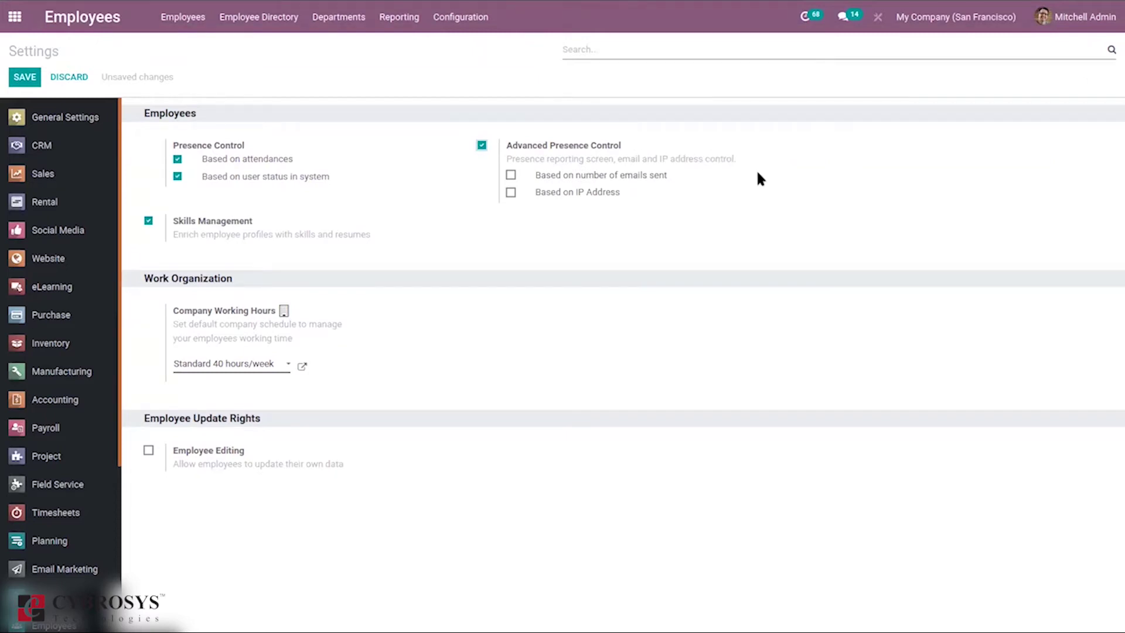
pyautogui.click(511, 176)
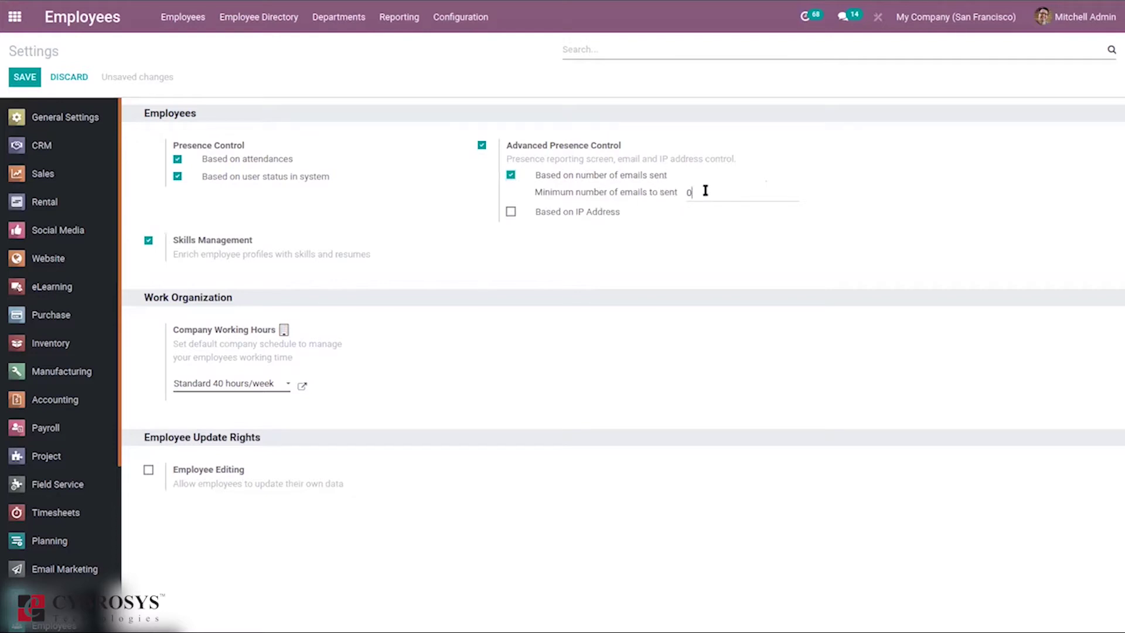
pyautogui.click(510, 211)
pyautogui.click(510, 211)
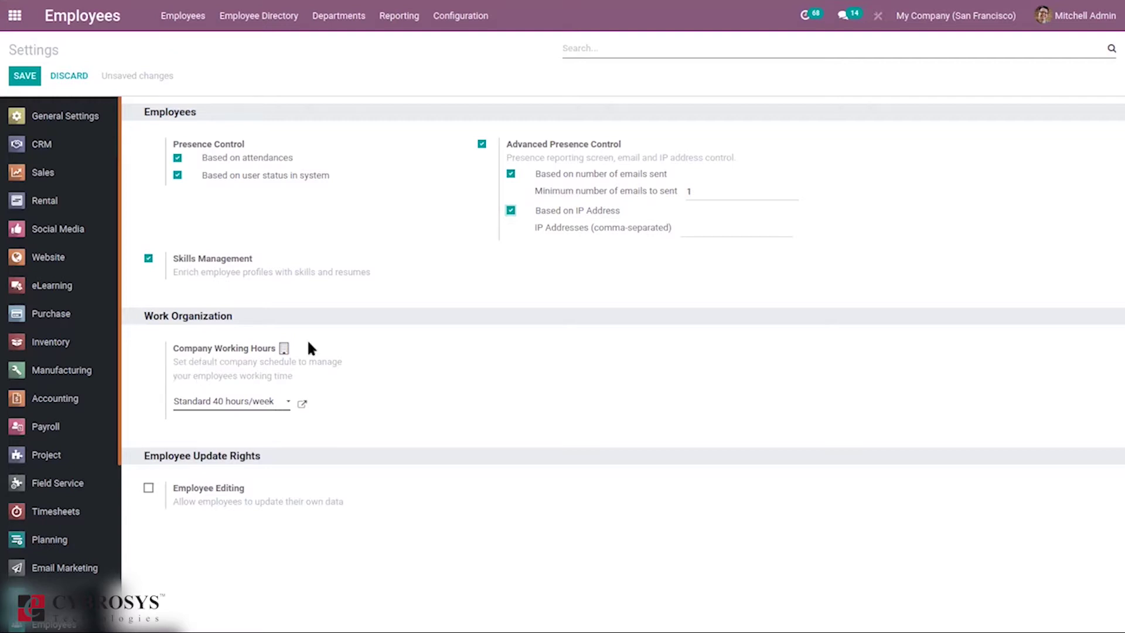
pyautogui.click(305, 403)
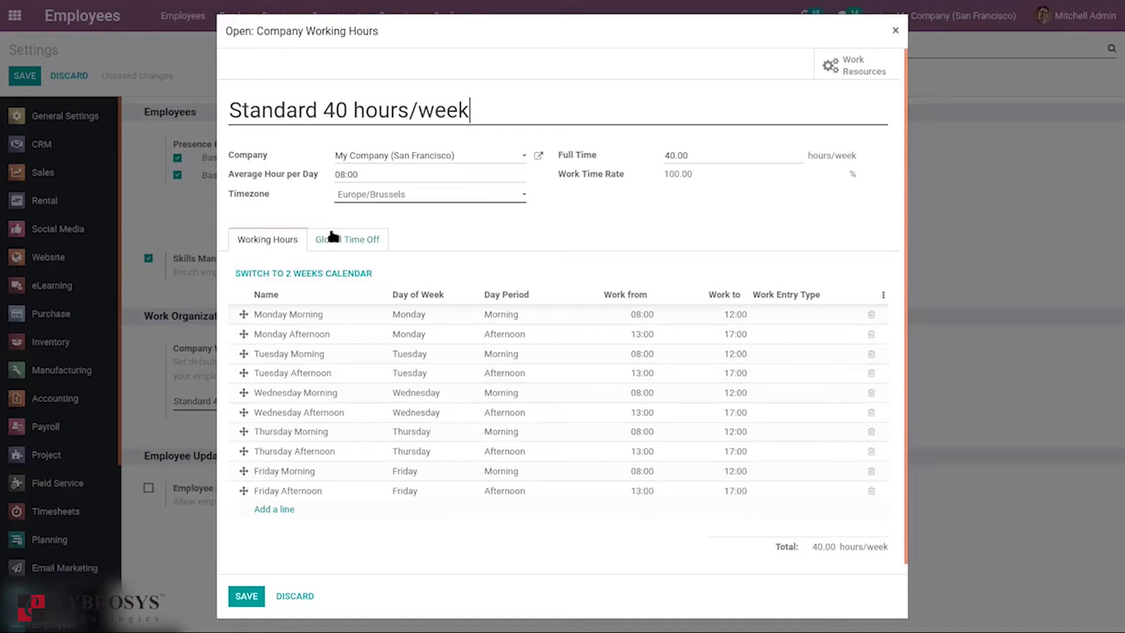
# - Check the schedule's Global Time Off, close it unchanged, and turn on Employee Editing
pyautogui.click(332, 240)
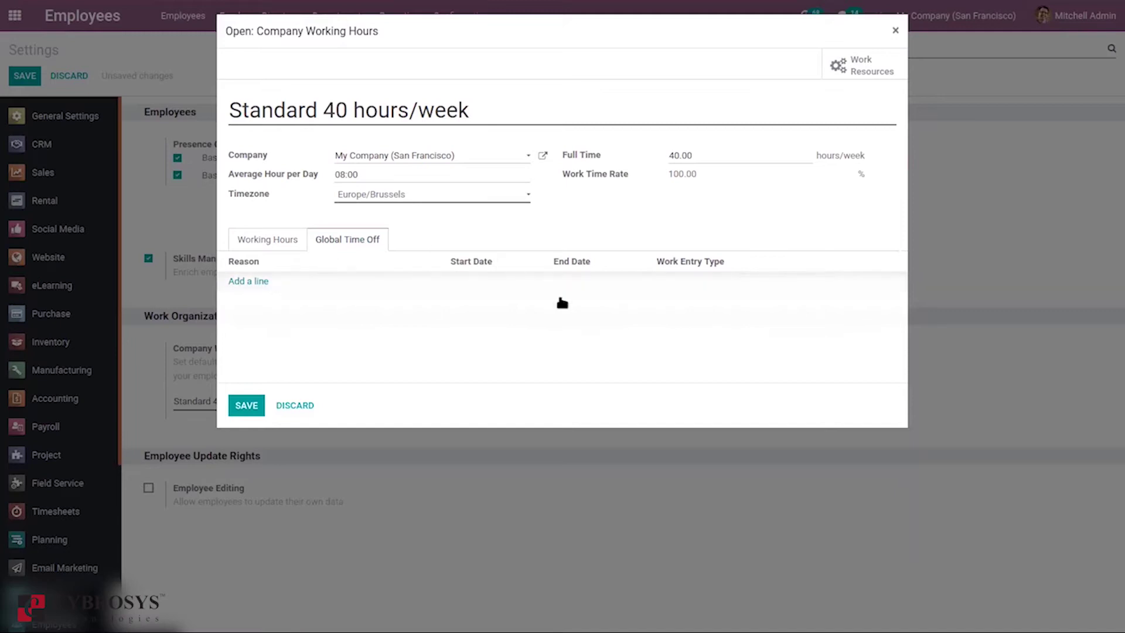
pyautogui.click(296, 404)
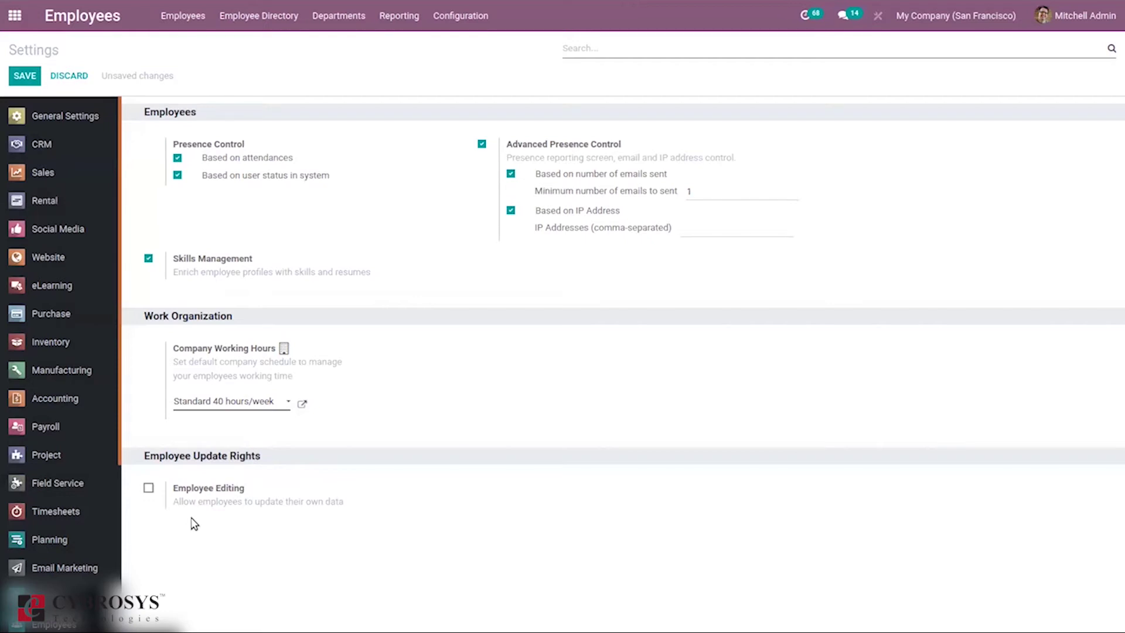
pyautogui.click(149, 490)
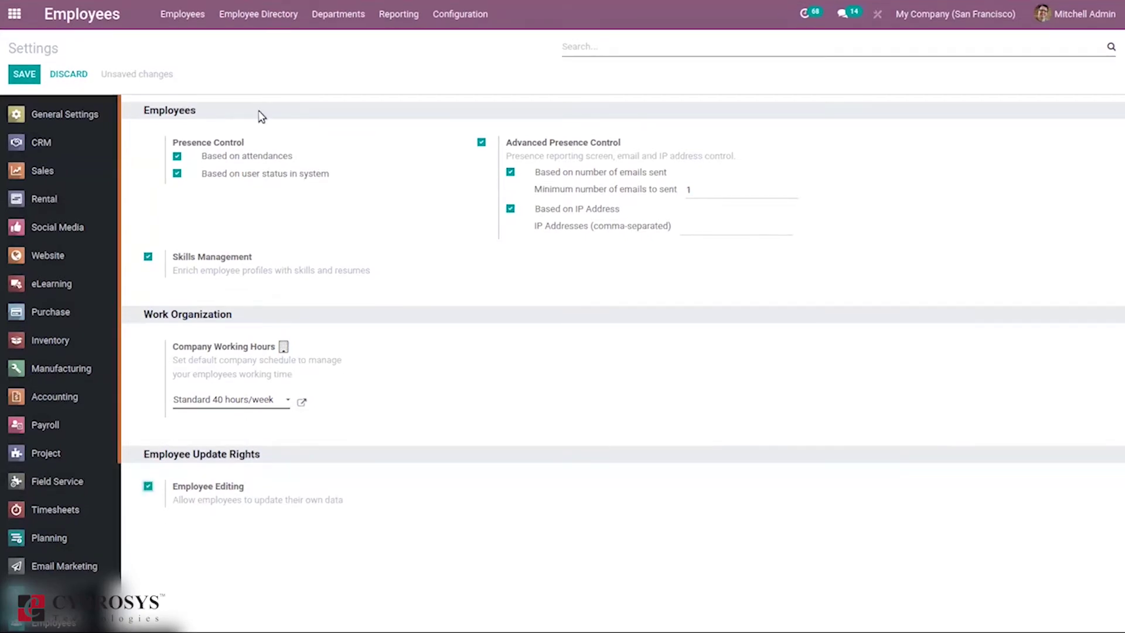
# - Save the settings and go to the overview of 22 employees to begin a new employee
pyautogui.click(24, 75)
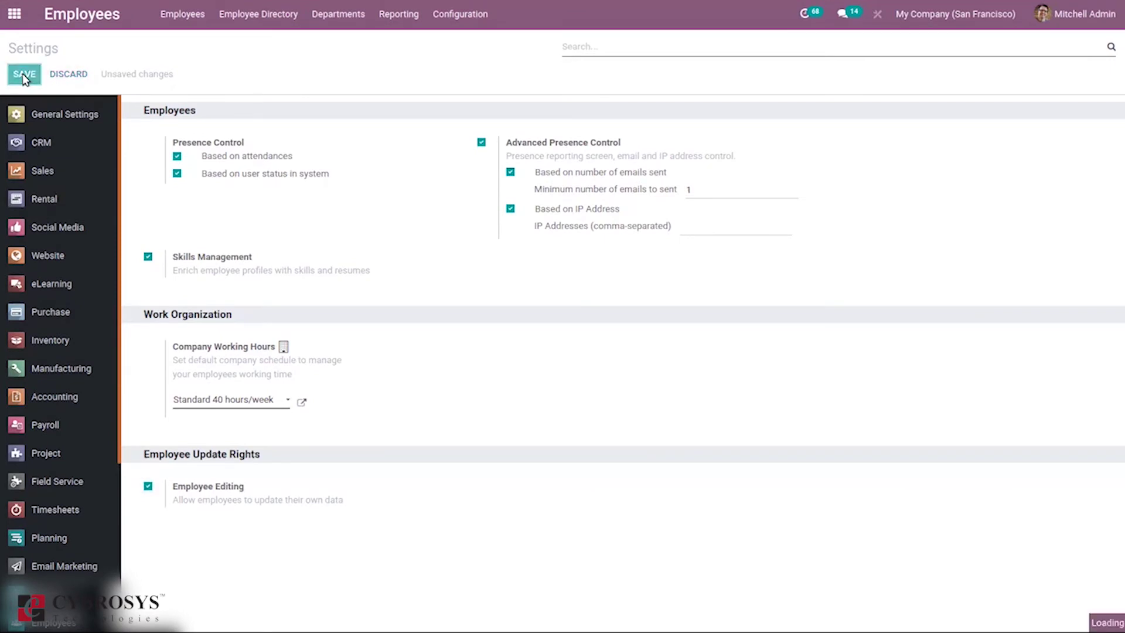
pyautogui.click(176, 14)
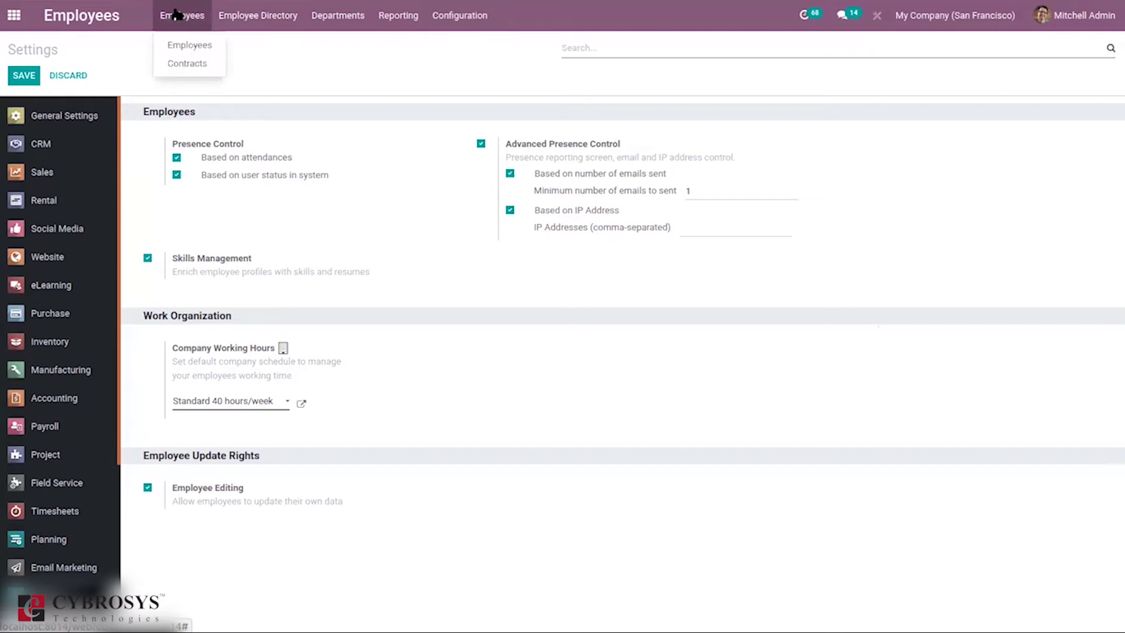
pyautogui.click(177, 41)
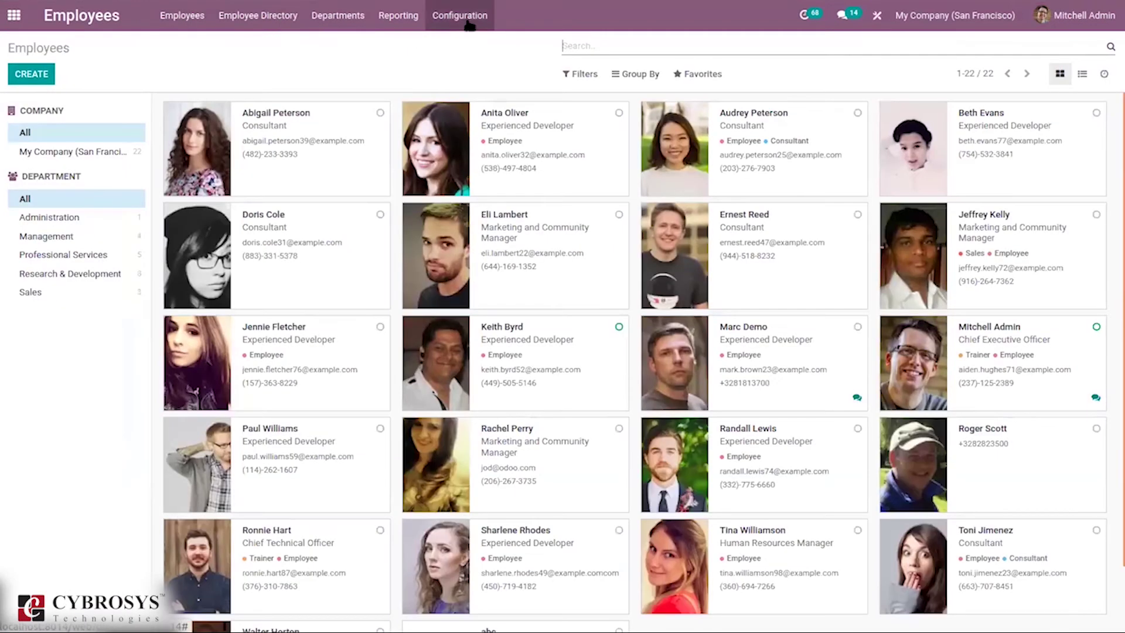
pyautogui.click(469, 23)
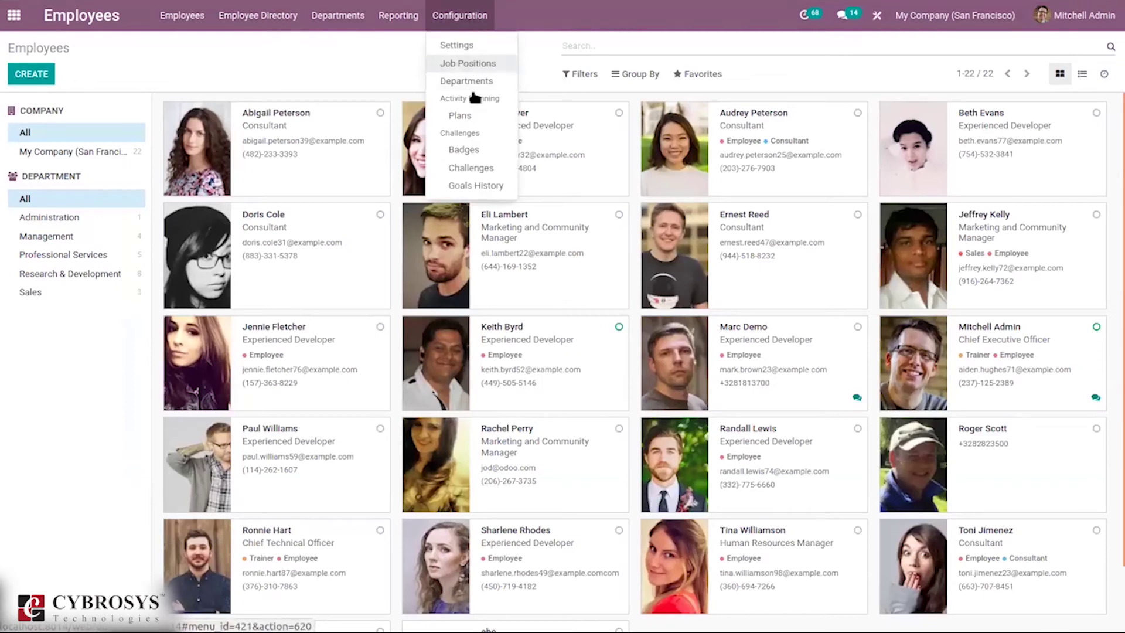
pyautogui.click(351, 51)
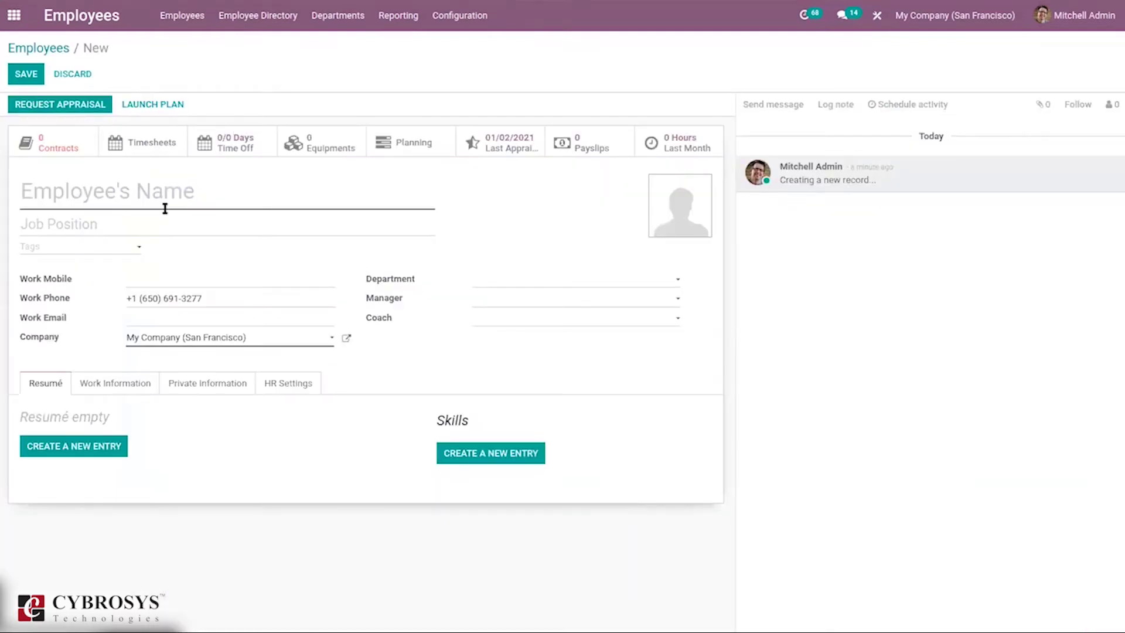
# - Enter the employee's name, set job position Designer and create a Designer tag
pyautogui.write('Any John')
pyautogui.click(114, 223)
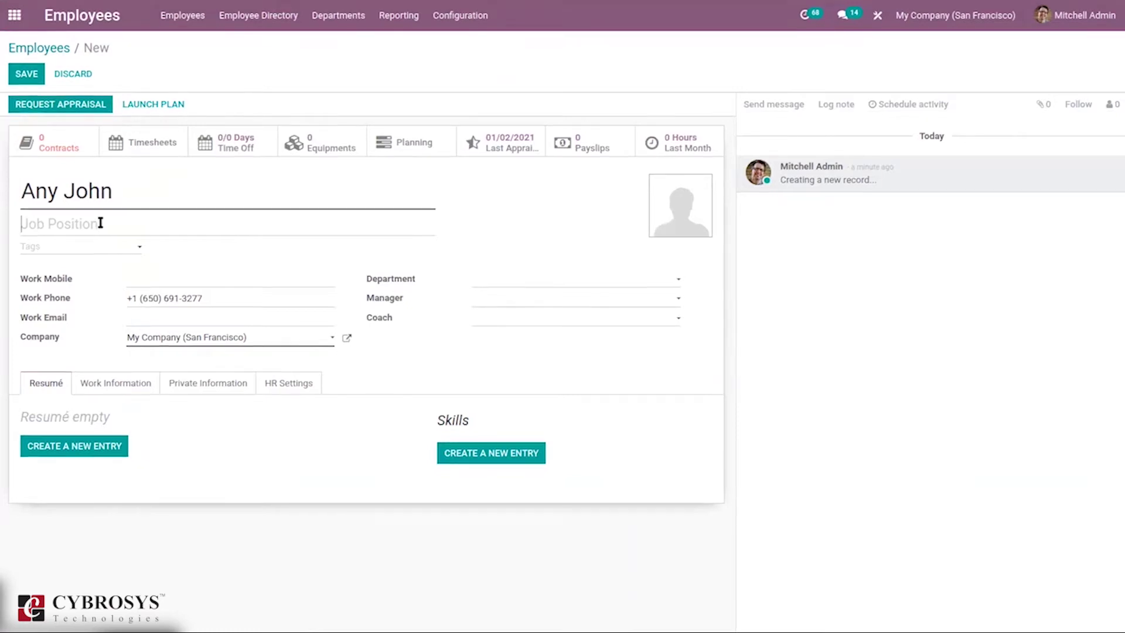
pyautogui.write('Designer')
pyautogui.click(68, 246)
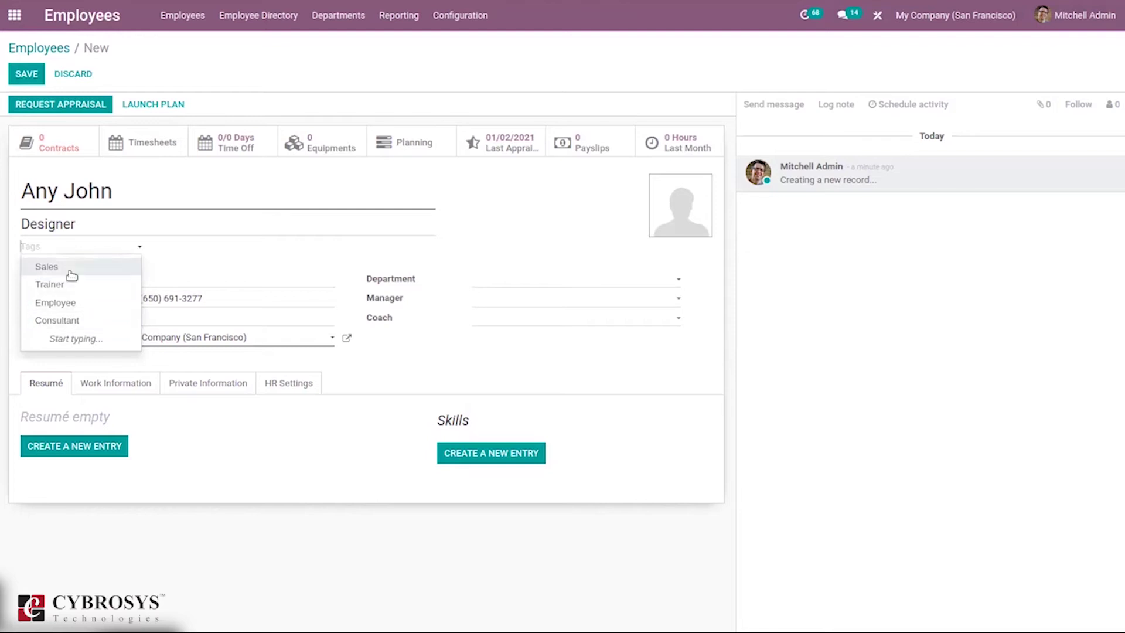
pyautogui.write('DE')
pyautogui.press('BackSpace')
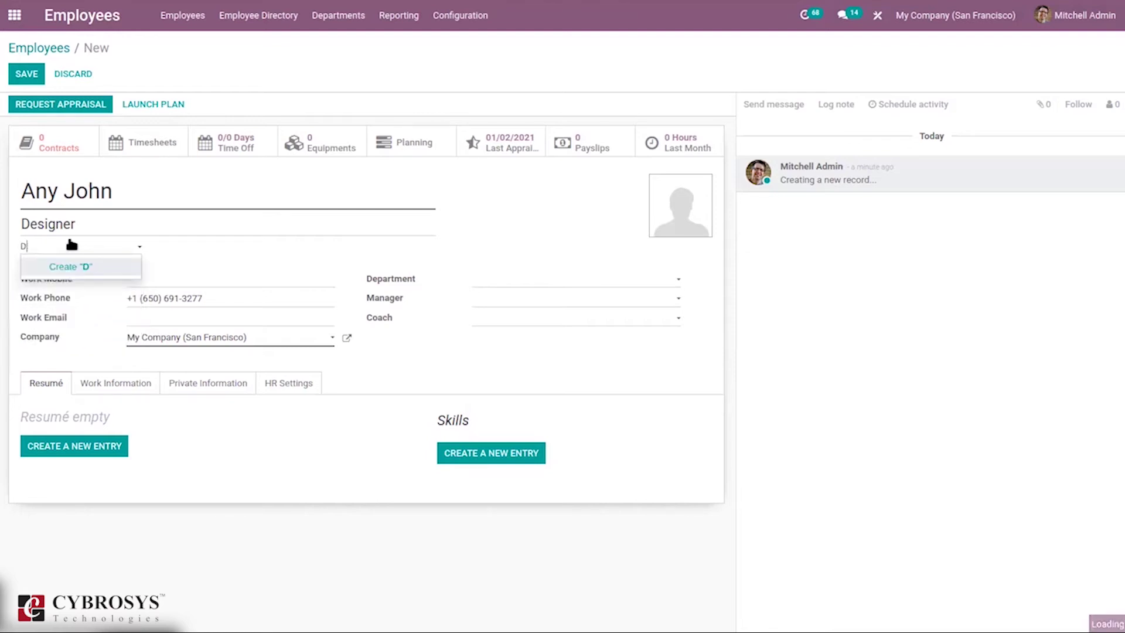
pyautogui.write('e')
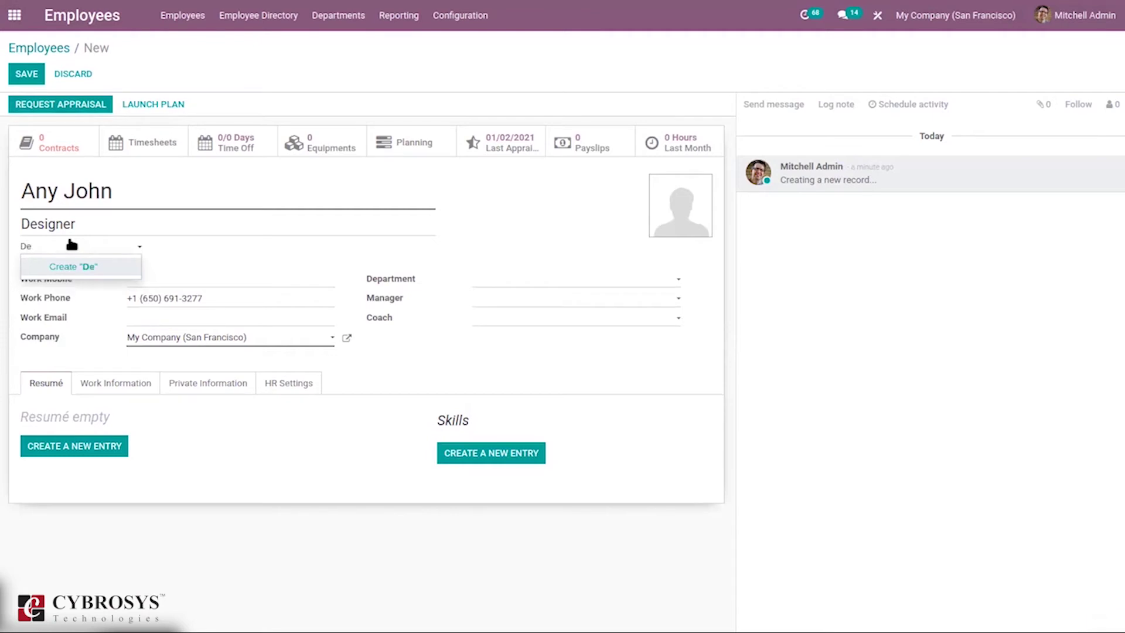
pyautogui.write('signer')
pyautogui.click(73, 265)
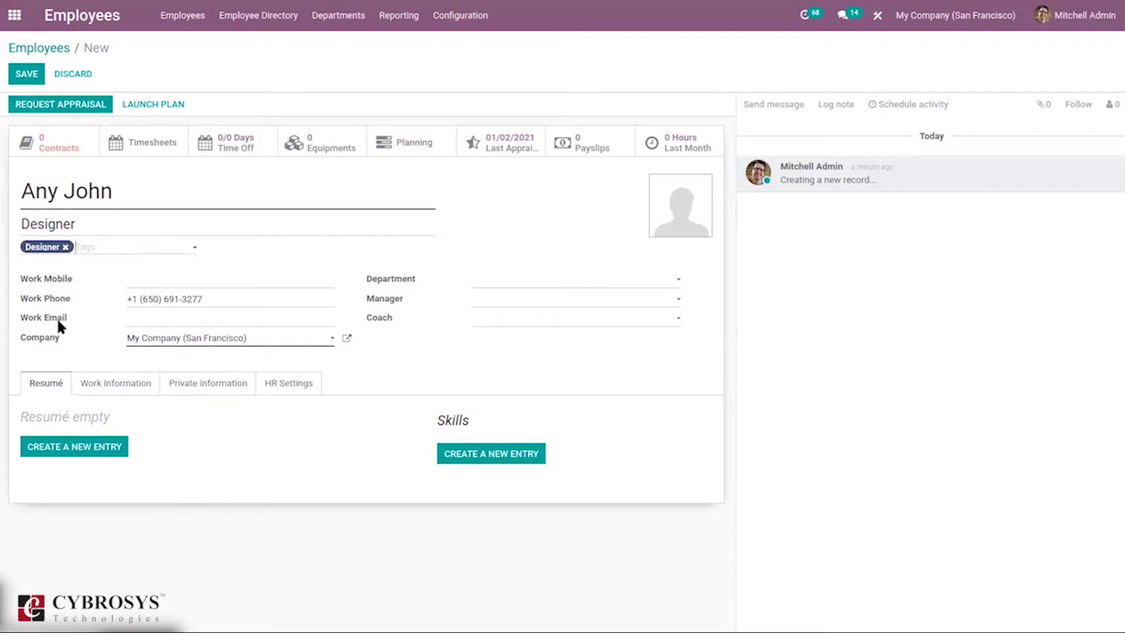
# - Assign the Designing department and glance at the auto-filled manager's record
pyautogui.click(477, 281)
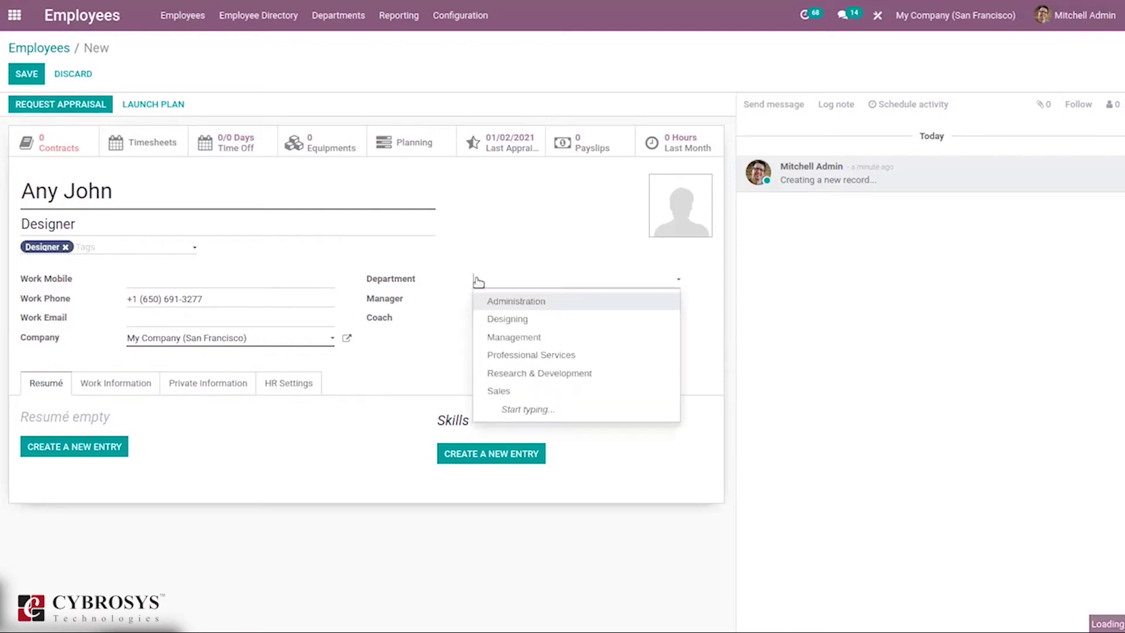
pyautogui.click(517, 321)
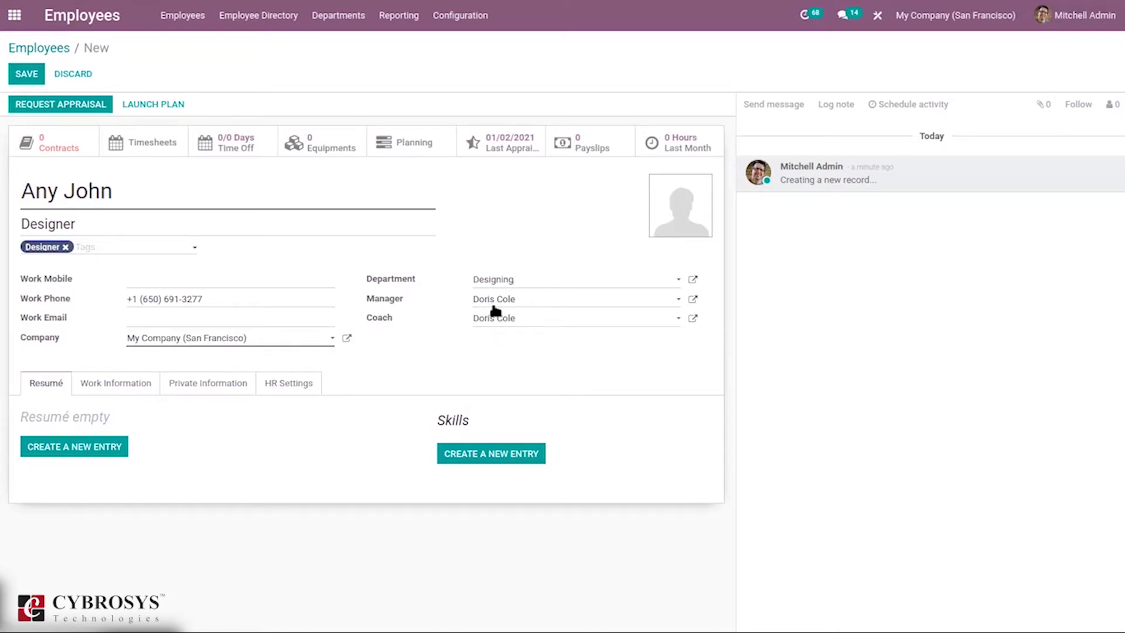
pyautogui.click(694, 299)
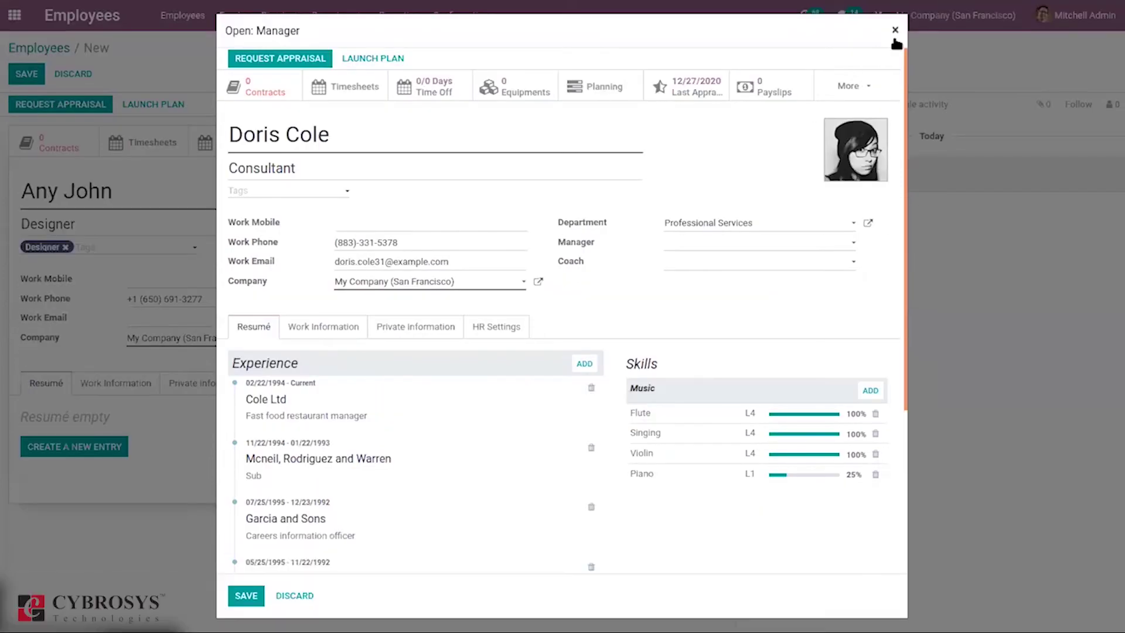
pyautogui.click(895, 29)
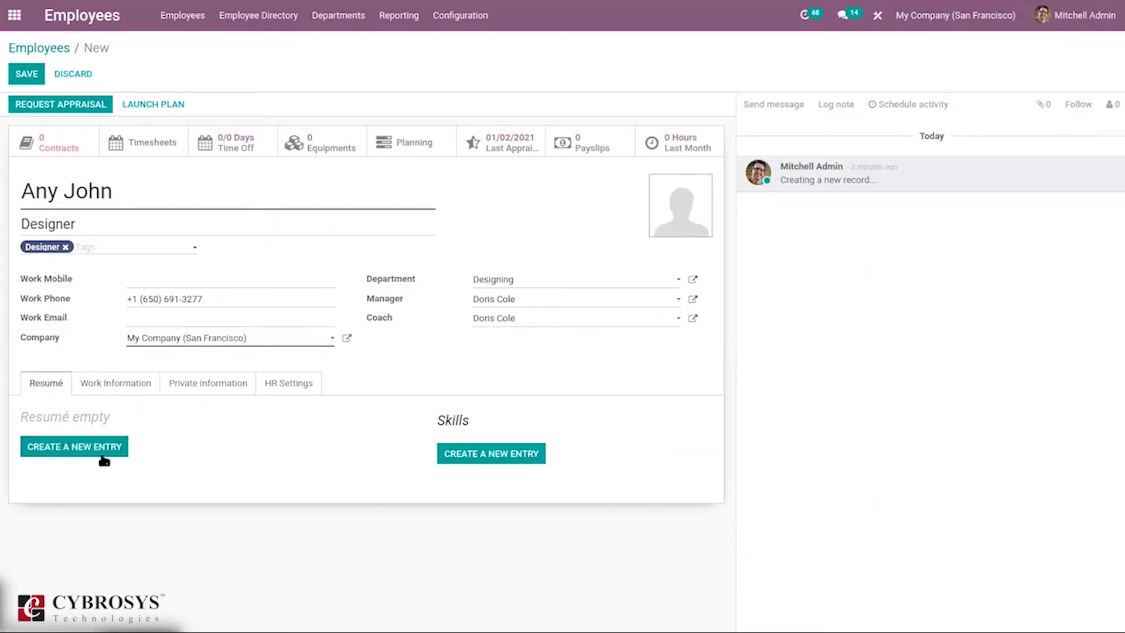
# - Start a new résumé line of type Education, displayed as a Course
pyautogui.click(63, 452)
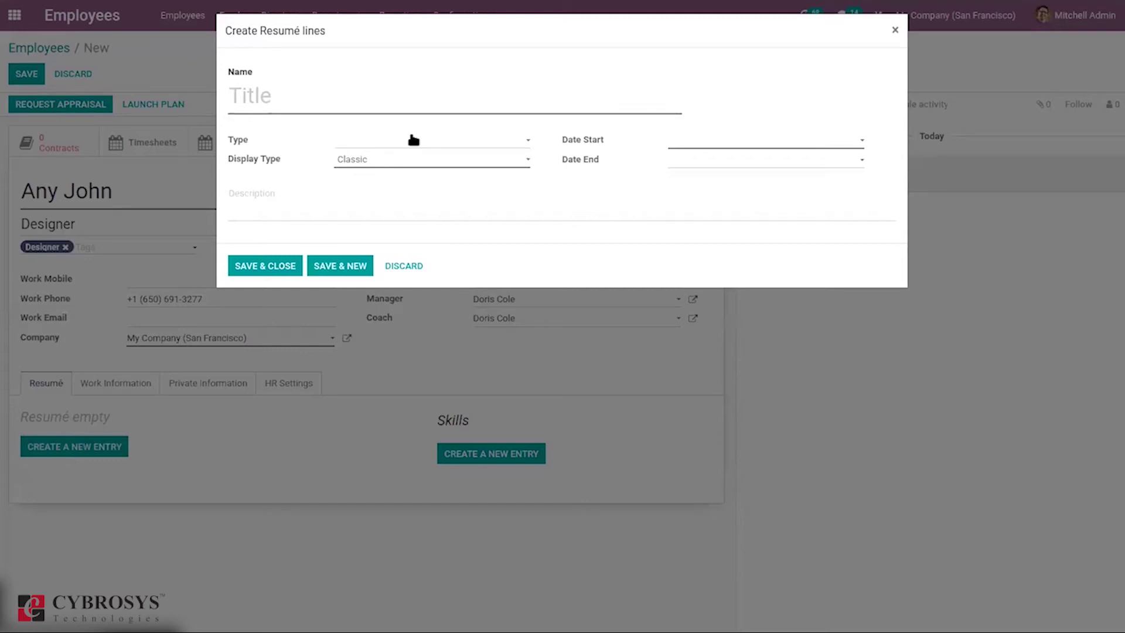
pyautogui.write('Resume- ')
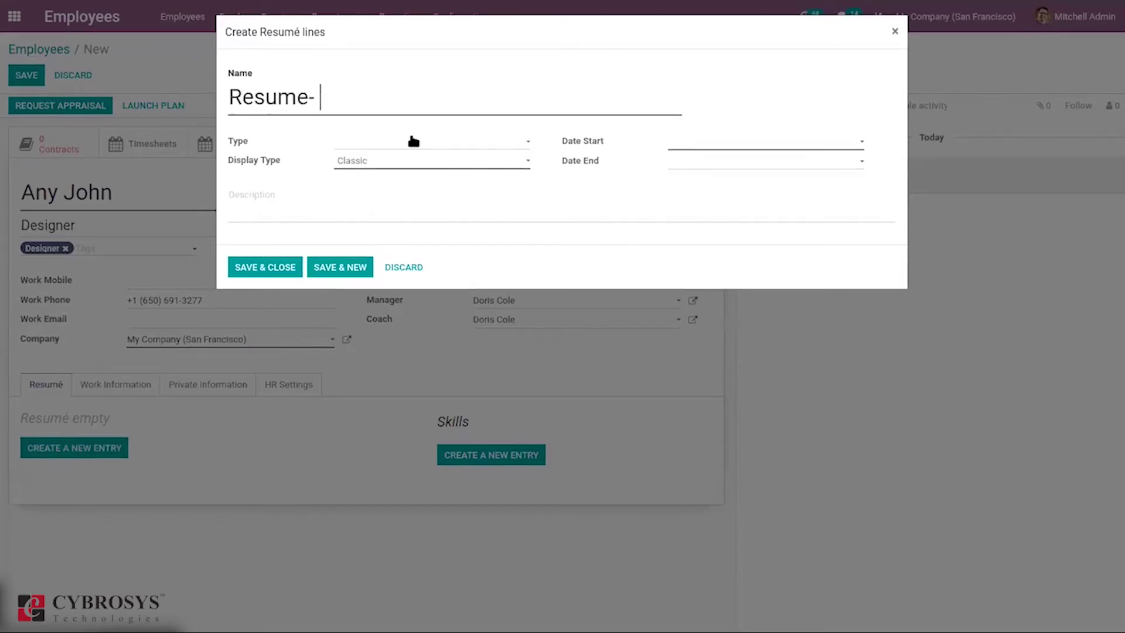
pyautogui.write('John')
pyautogui.click(412, 145)
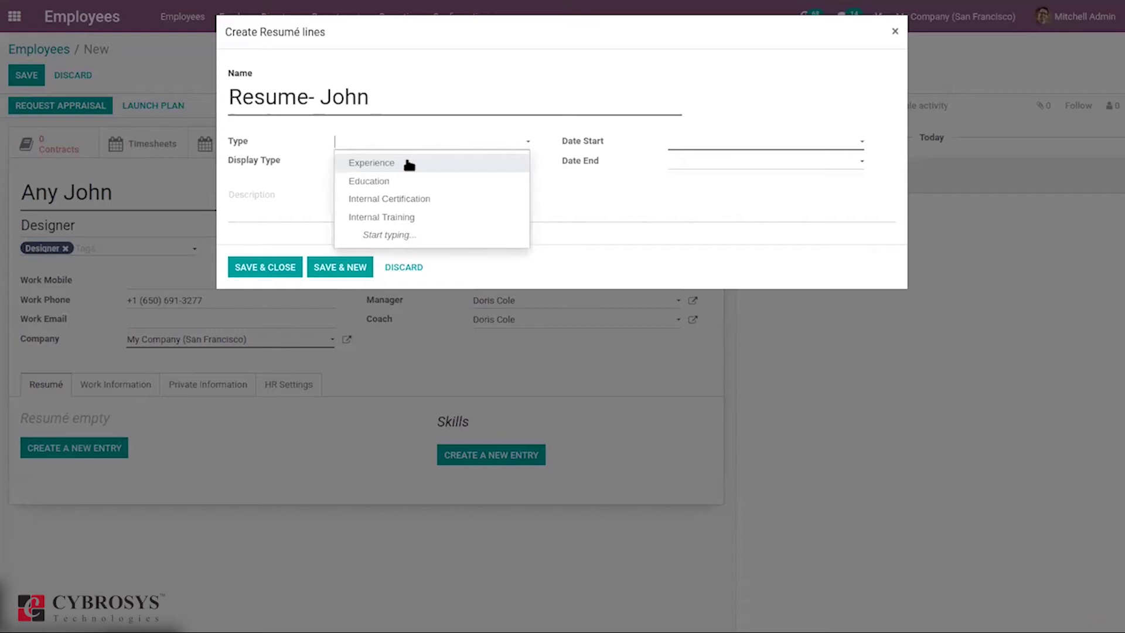
pyautogui.click(408, 164)
pyautogui.click(406, 163)
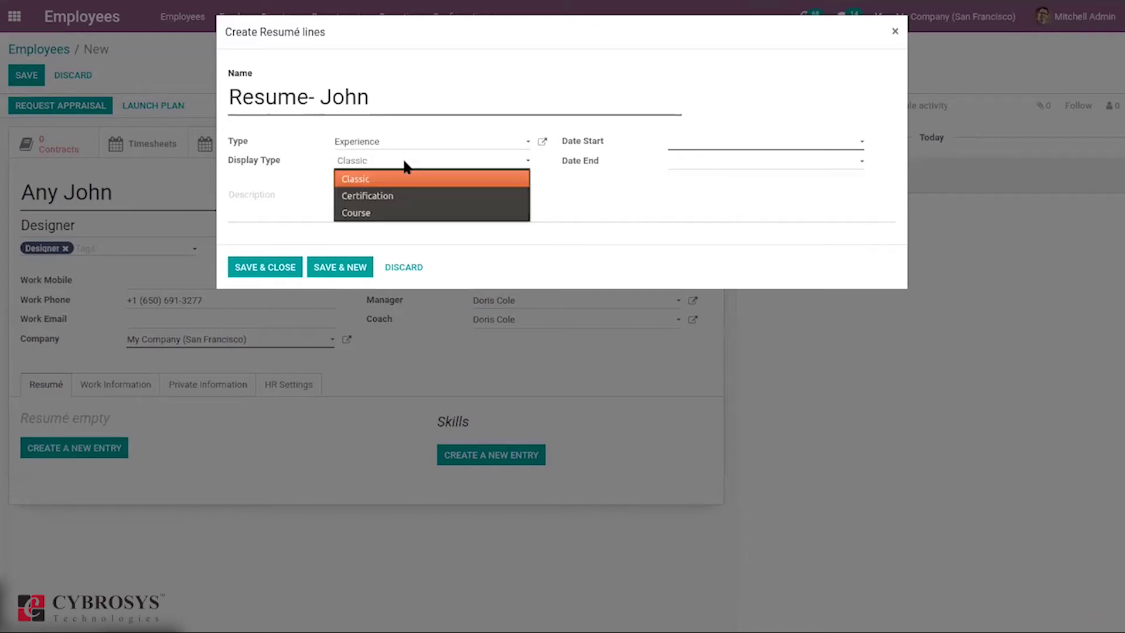
pyautogui.click(378, 143)
pyautogui.click(378, 143)
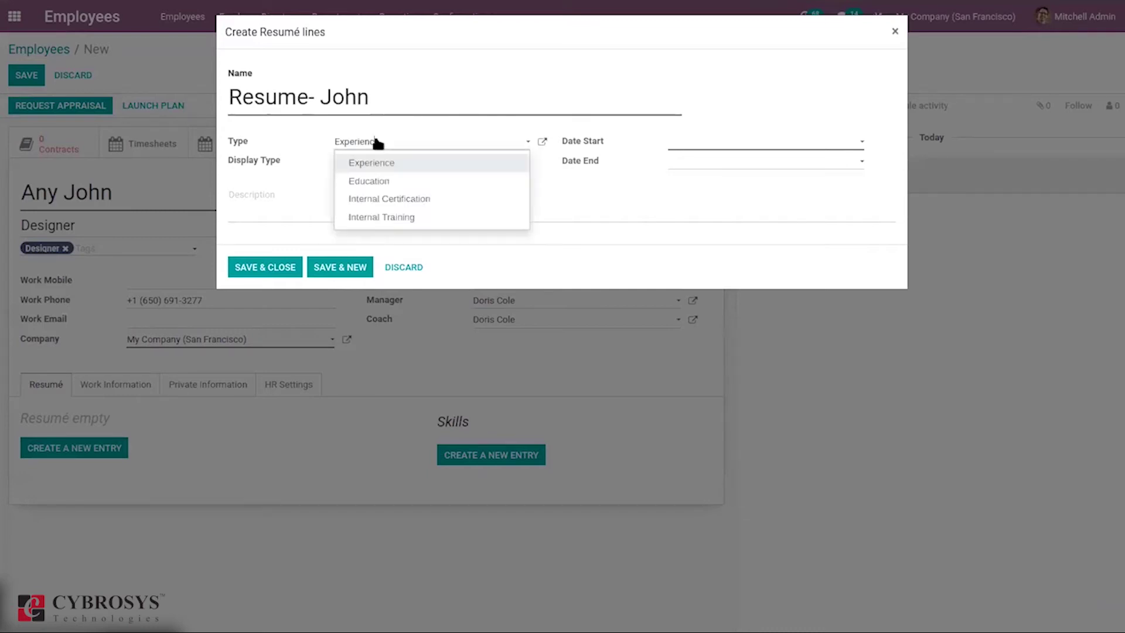
pyautogui.click(397, 182)
pyautogui.click(370, 162)
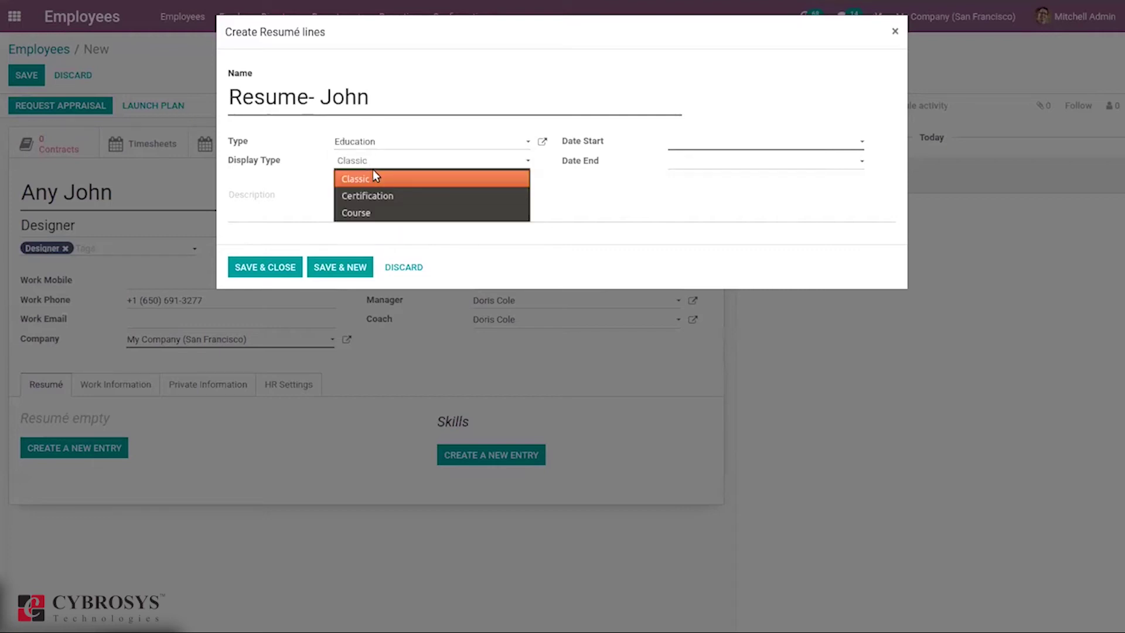
pyautogui.click(381, 212)
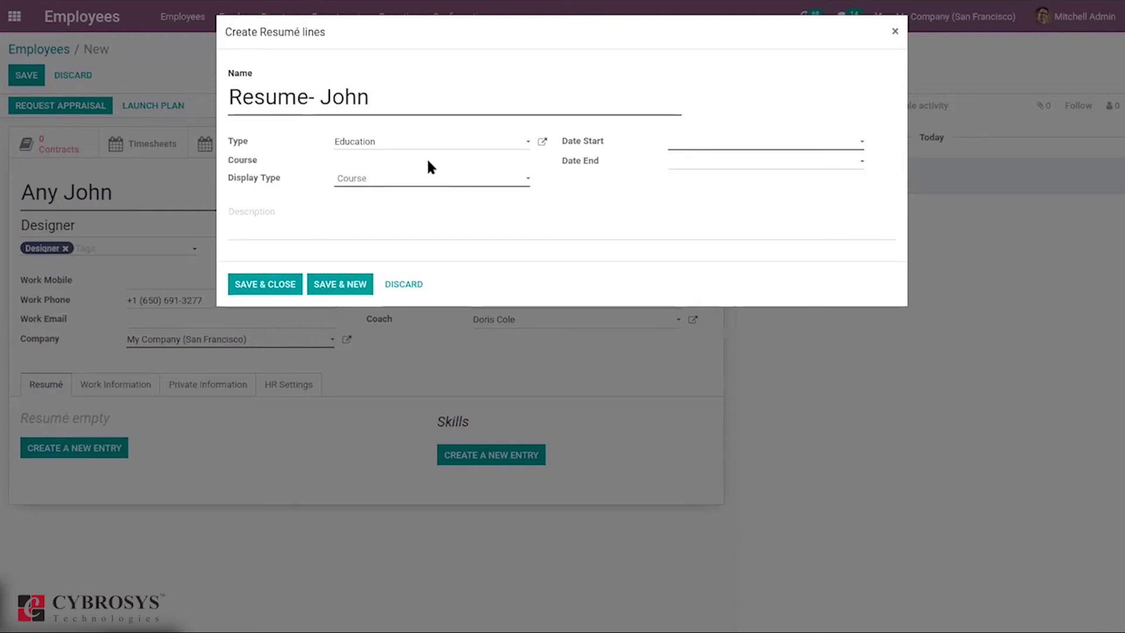
# - Set its start date to 11/06/2020 and describe it as 'Education Details' prefixed with 'Resume -'
pyautogui.click(705, 143)
pyautogui.click(691, 167)
pyautogui.click(691, 167)
pyautogui.click(802, 207)
pyautogui.write('Educst')
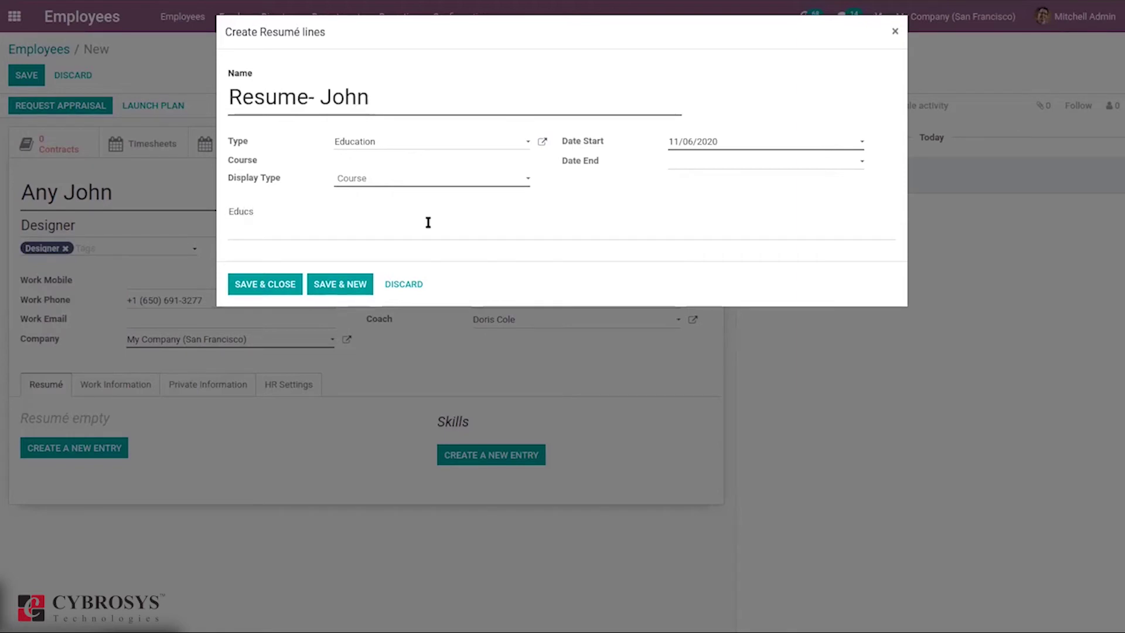
pyautogui.press('BackSpace')
pyautogui.write('ation Details')
pyautogui.click(230, 210)
pyautogui.write('Resu')
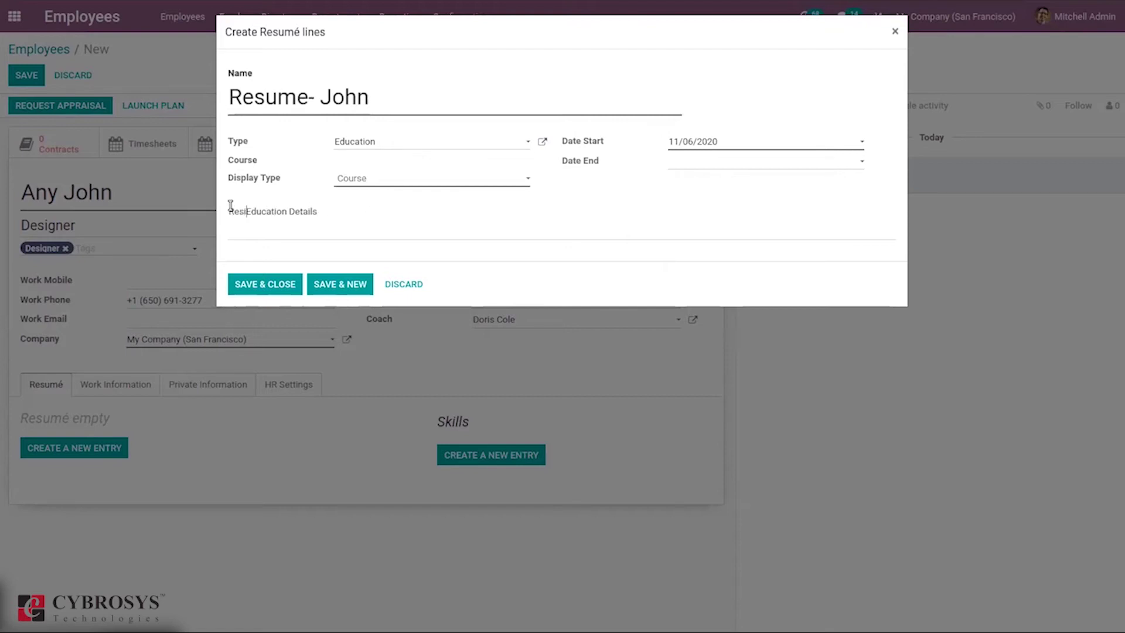
pyautogui.write('me -')
# - Rename the line to 'Resume- Education' and save it
pyautogui.click(373, 95)
pyautogui.press('BackSpace')
pyautogui.press('BackSpace')
pyautogui.press('BackSpace')
pyautogui.press('BackSpace')
pyautogui.write('Educa')
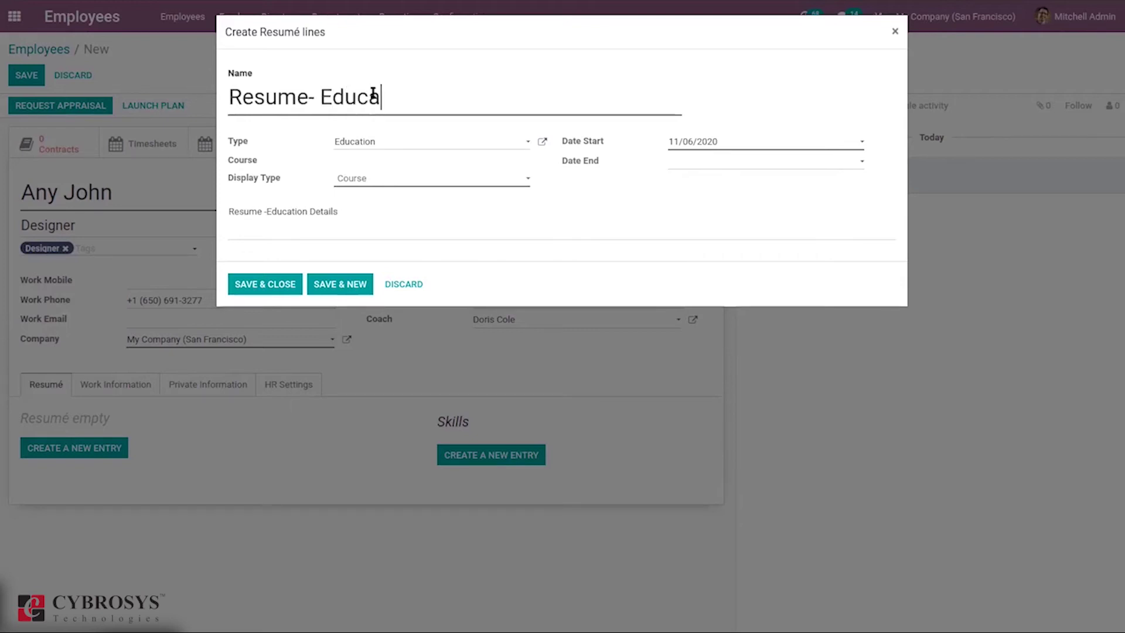
pyautogui.write('tional')
pyautogui.press('BackSpace')
pyautogui.press('BackSpace')
pyautogui.click(265, 284)
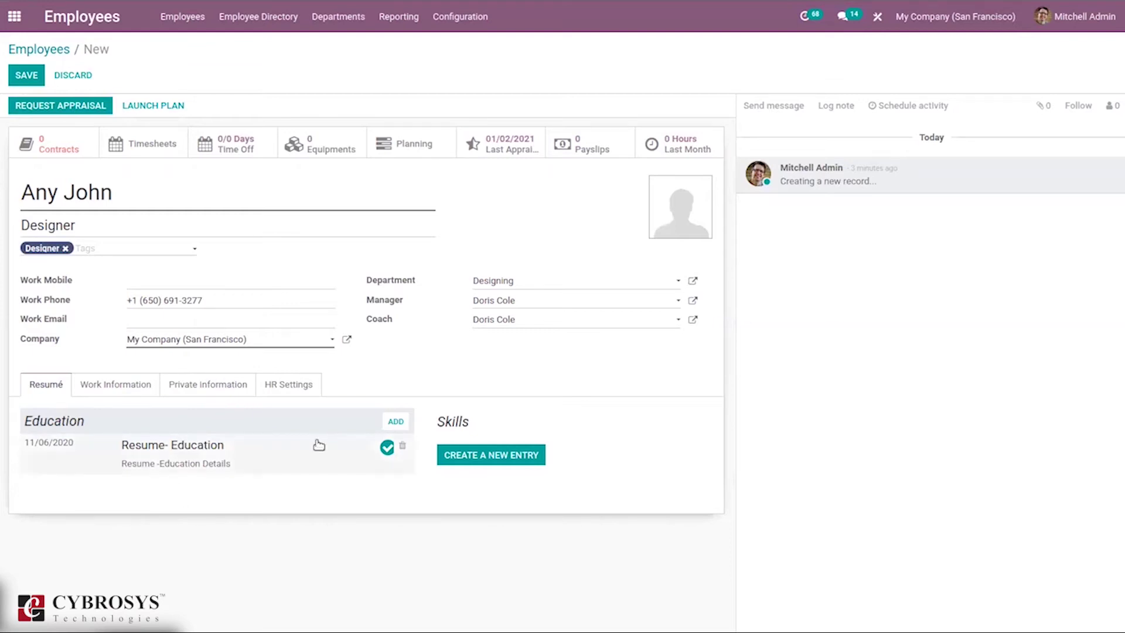
# - Add a new Experience résumé line named 'Resume - Experience'
pyautogui.click(394, 422)
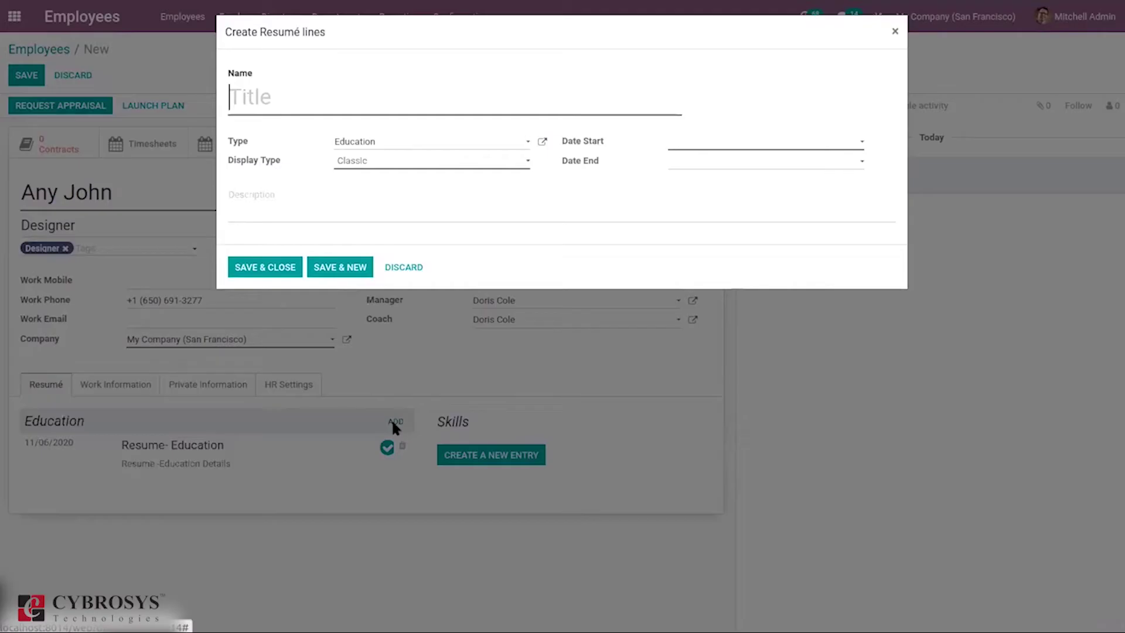
pyautogui.click(379, 146)
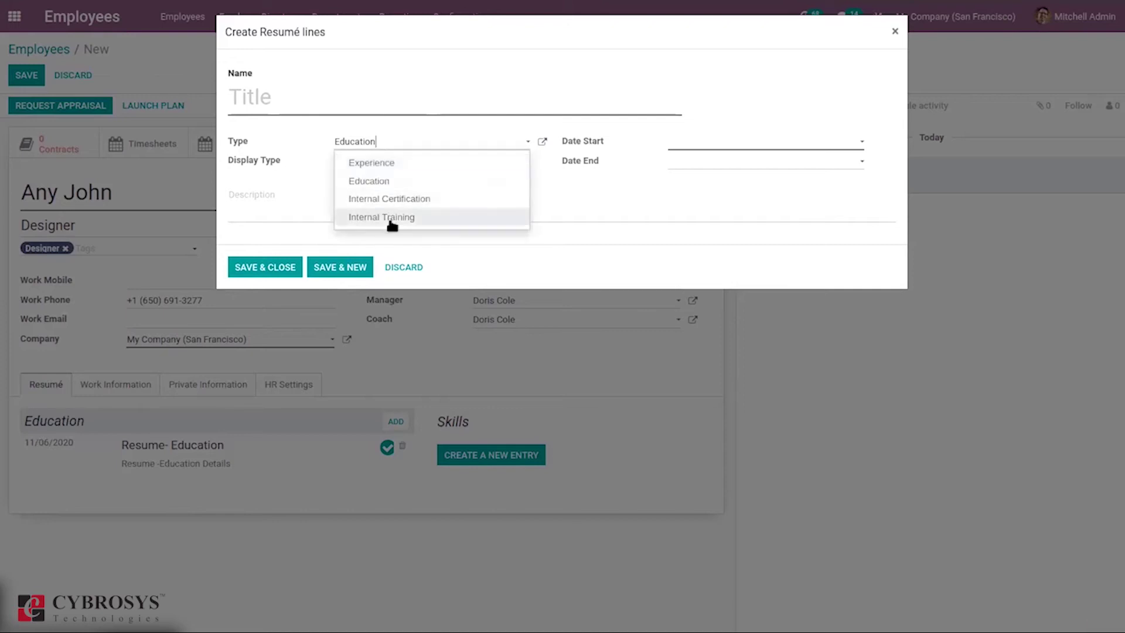
pyautogui.click(315, 208)
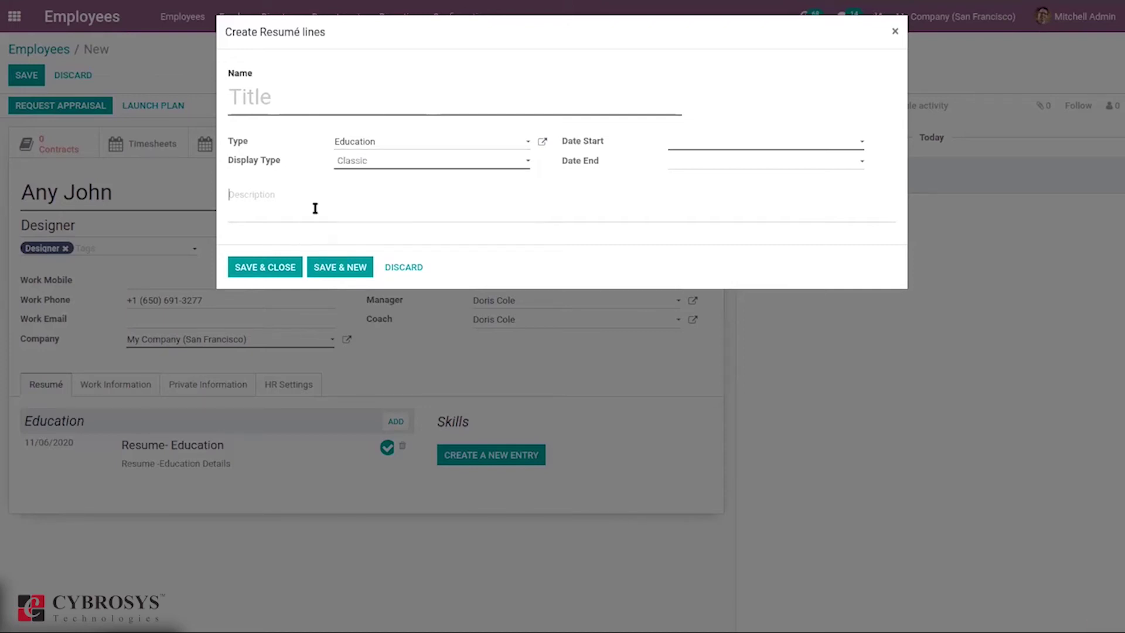
pyautogui.click(382, 148)
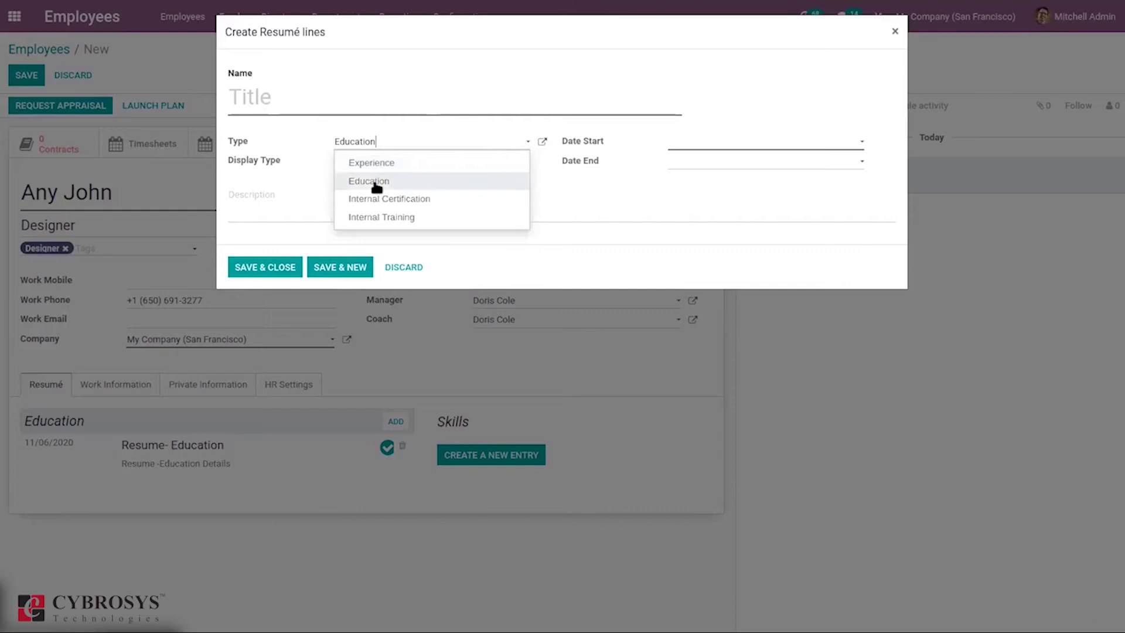
pyautogui.click(332, 101)
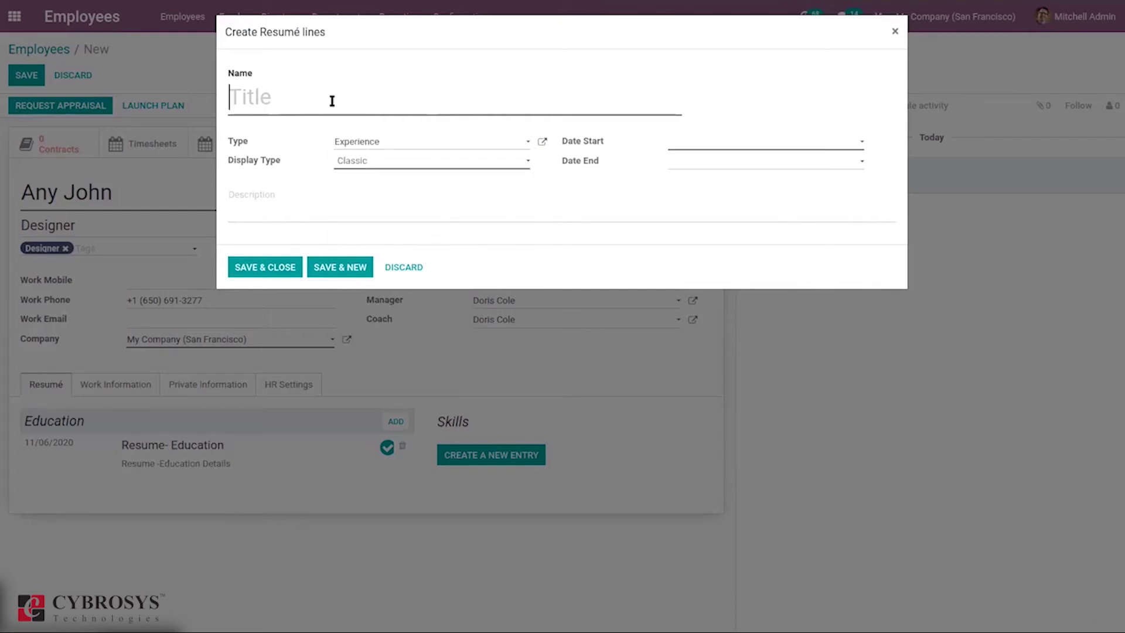
pyautogui.write('Exper')
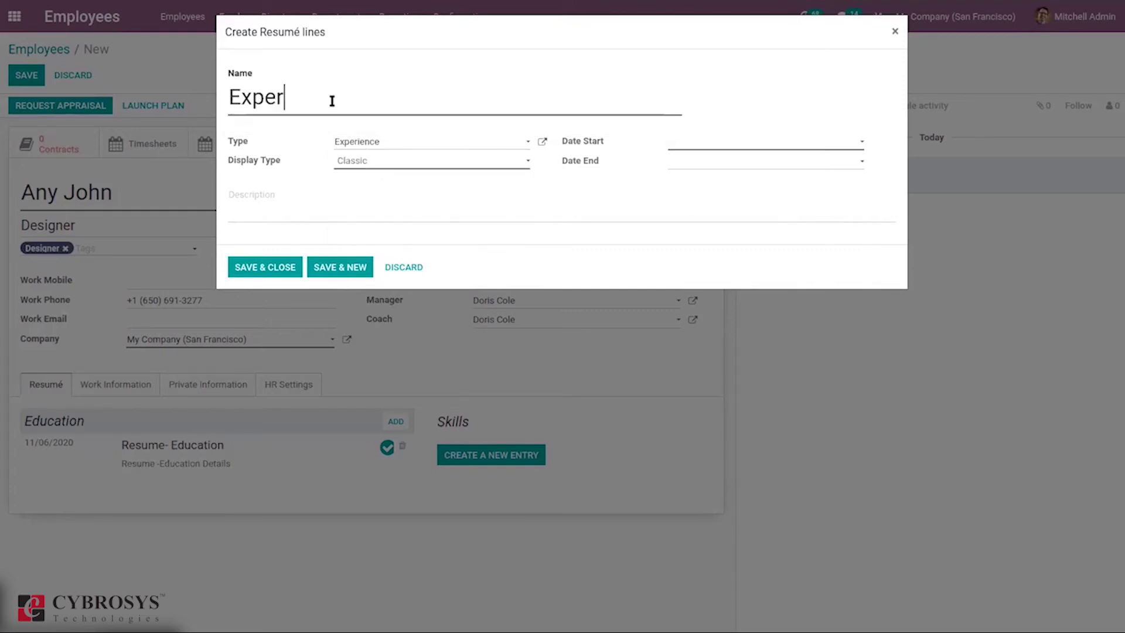
pyautogui.write('ience ')
pyautogui.write('-')
pyautogui.press('BackSpace')
pyautogui.press('Left')
pyautogui.press('Left')
pyautogui.press('Left')
pyautogui.press('Left')
pyautogui.press('Left')
pyautogui.press('Left')
pyautogui.press('Left')
pyautogui.press('Left')
pyautogui.press('Left')
pyautogui.press('Left')
pyautogui.press('Left')
pyautogui.write('Resume -')
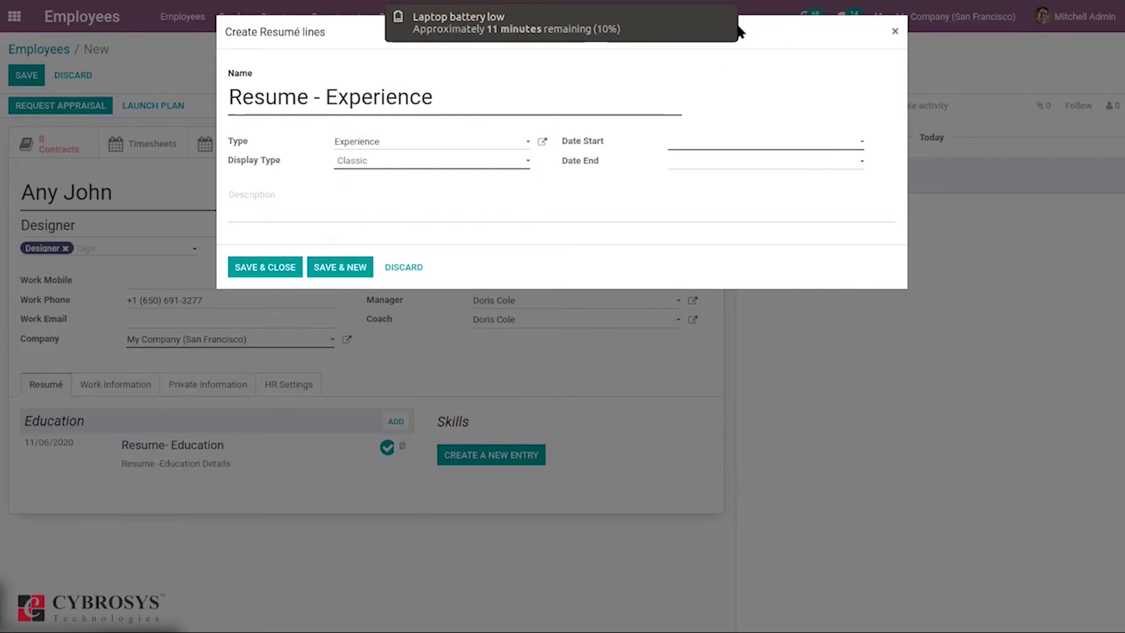
# - Set its start date to 12/15/2020 and save the line
pyautogui.click(725, 17)
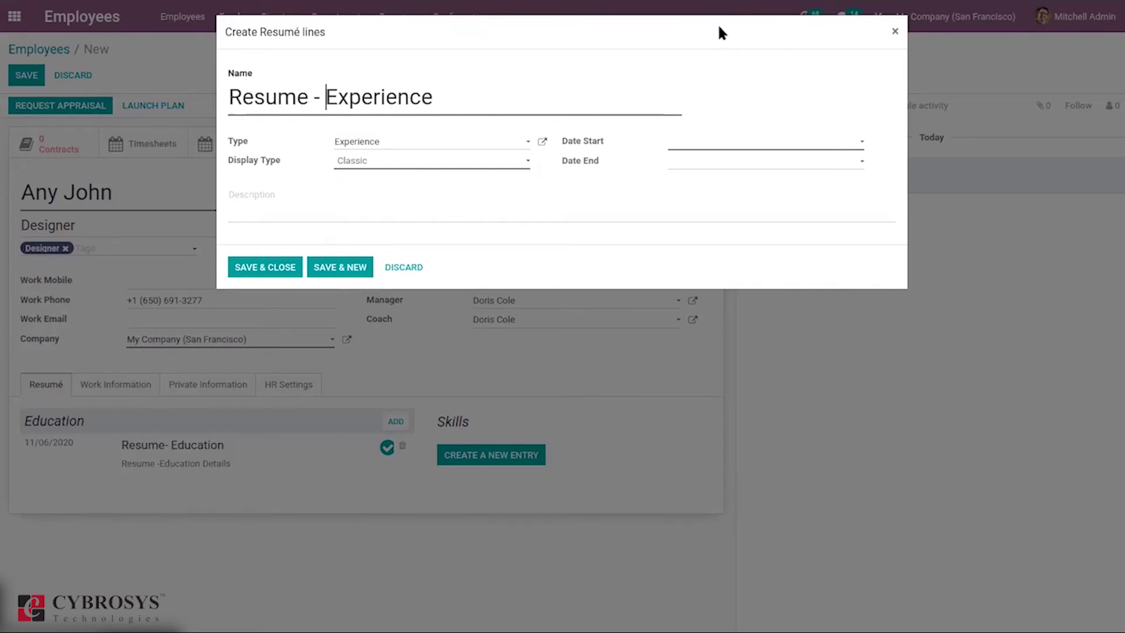
pyautogui.click(694, 142)
pyautogui.click(689, 166)
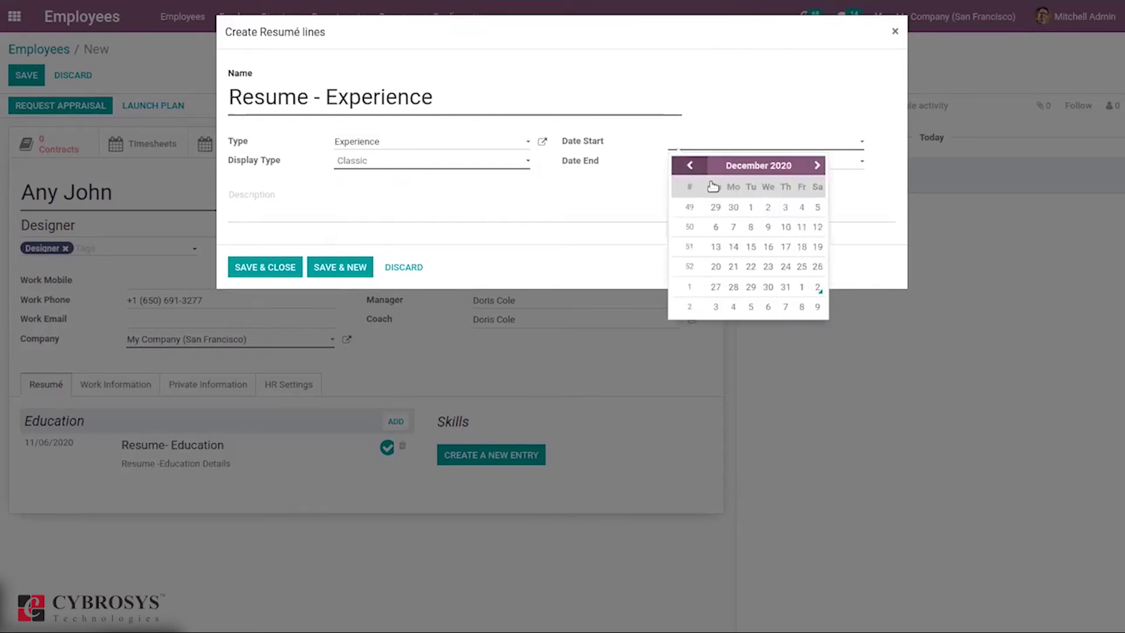
pyautogui.click(750, 246)
pyautogui.click(275, 260)
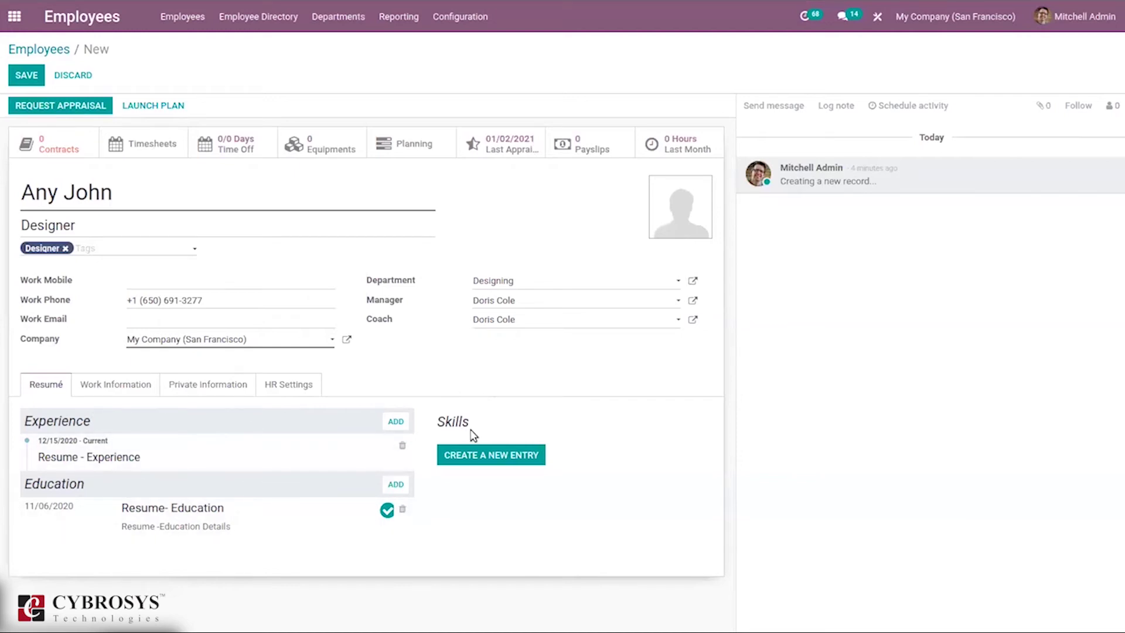
# - Add the Languages skill French at level A2
pyautogui.click(505, 456)
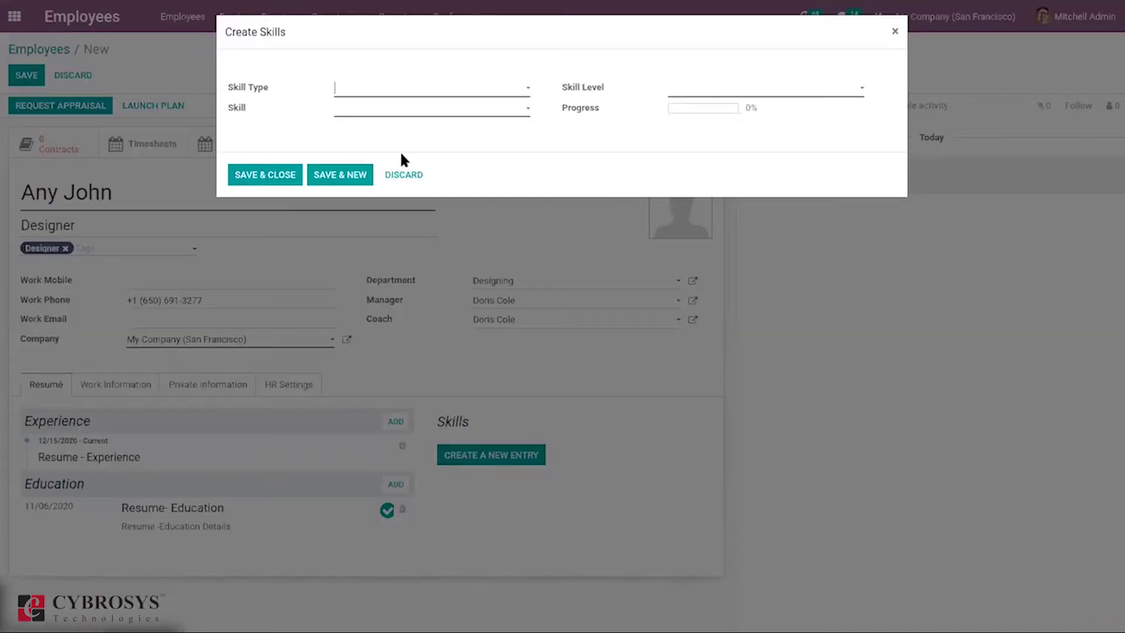
pyautogui.click(393, 93)
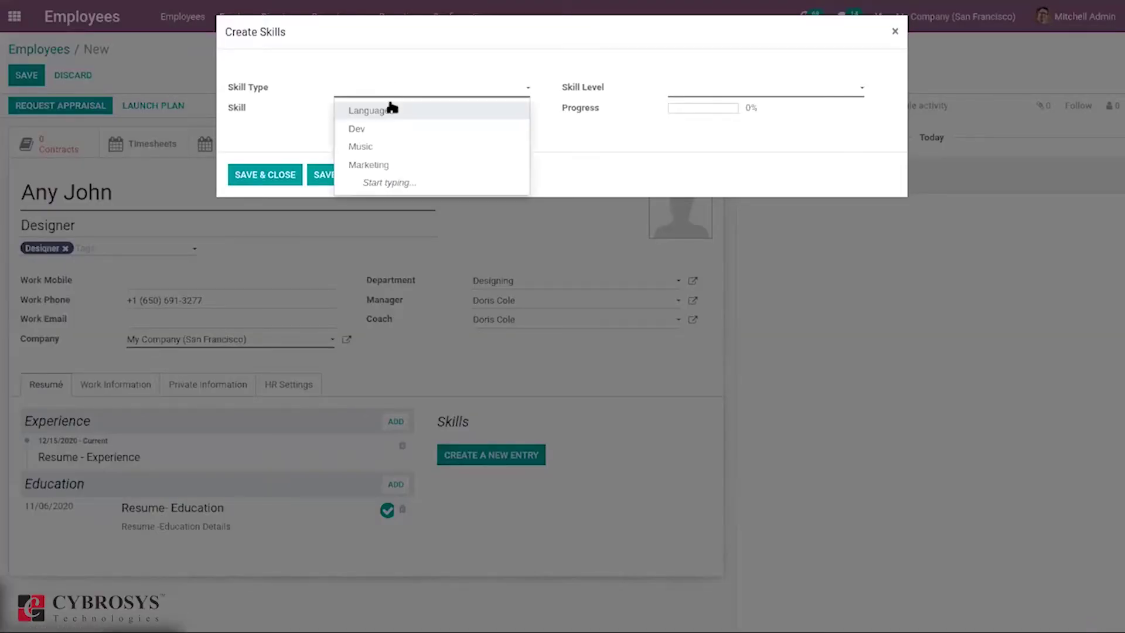
pyautogui.click(390, 112)
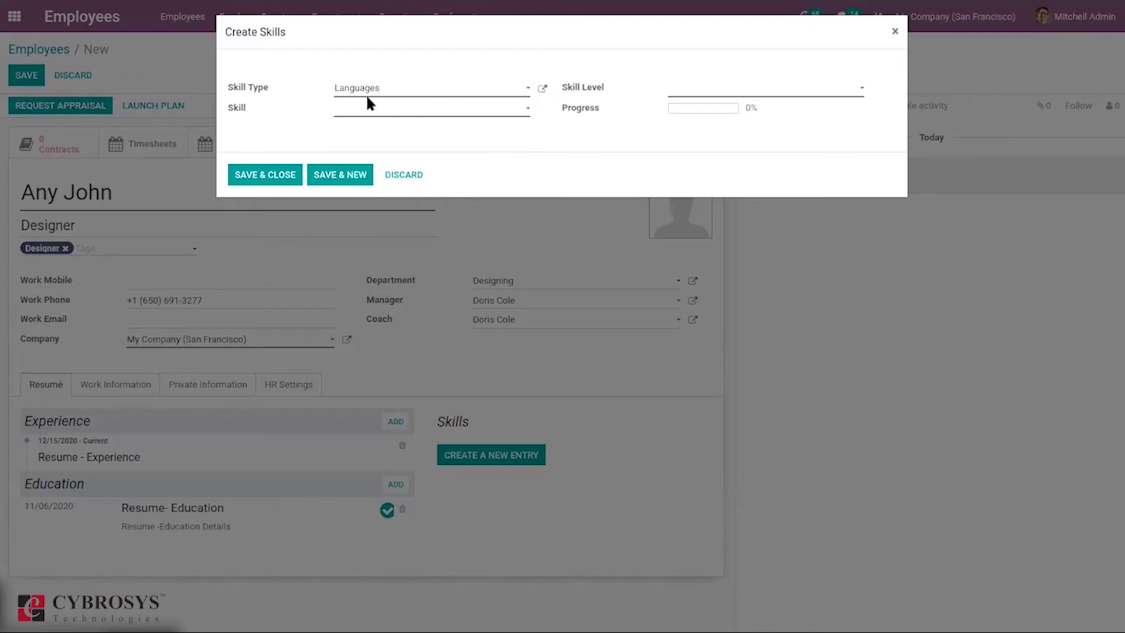
pyautogui.click(366, 111)
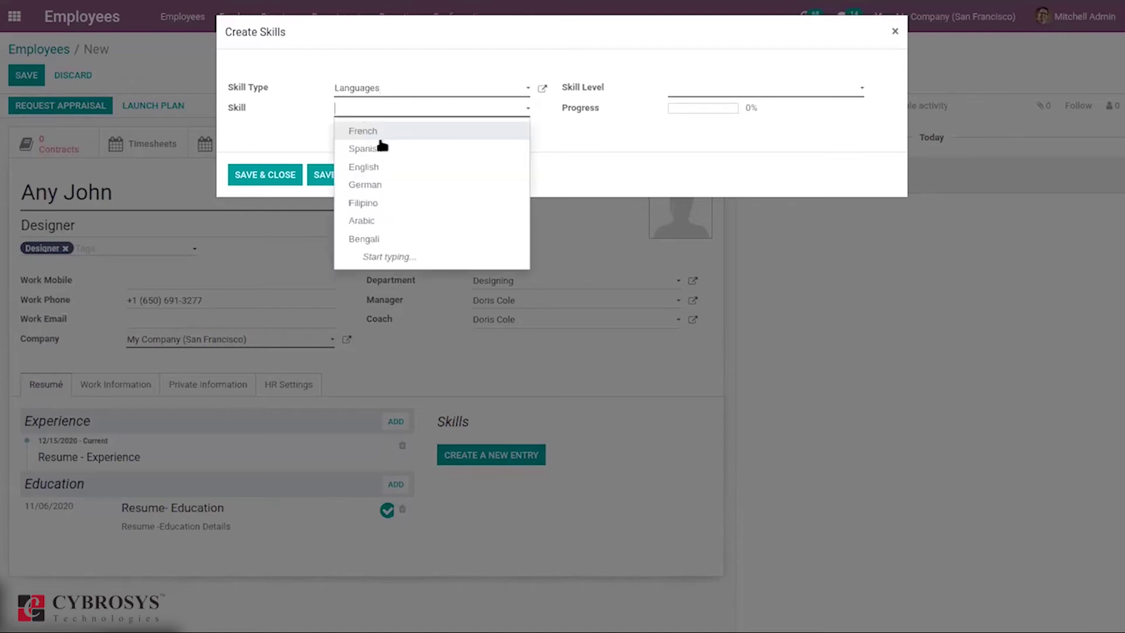
pyautogui.click(383, 169)
pyautogui.click(389, 111)
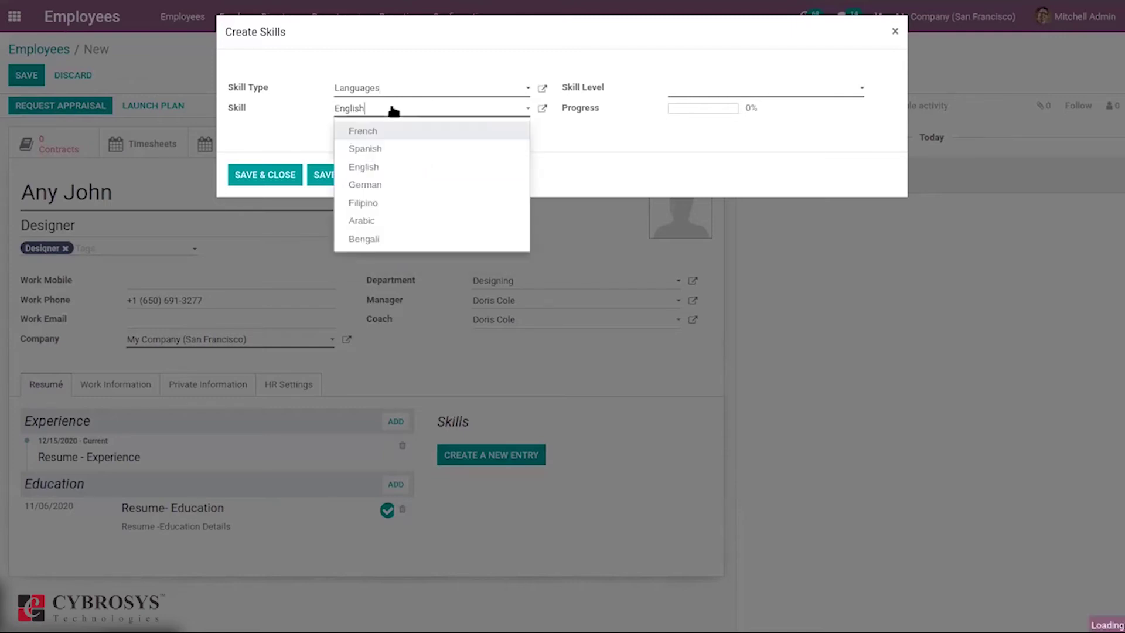
pyautogui.click(389, 132)
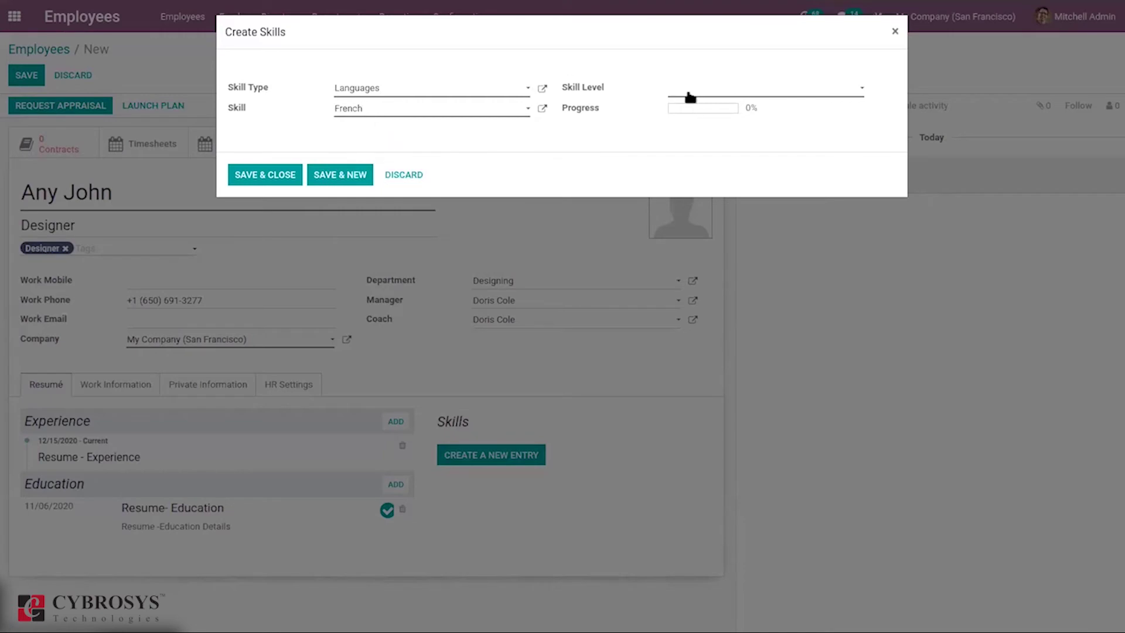
pyautogui.click(671, 95)
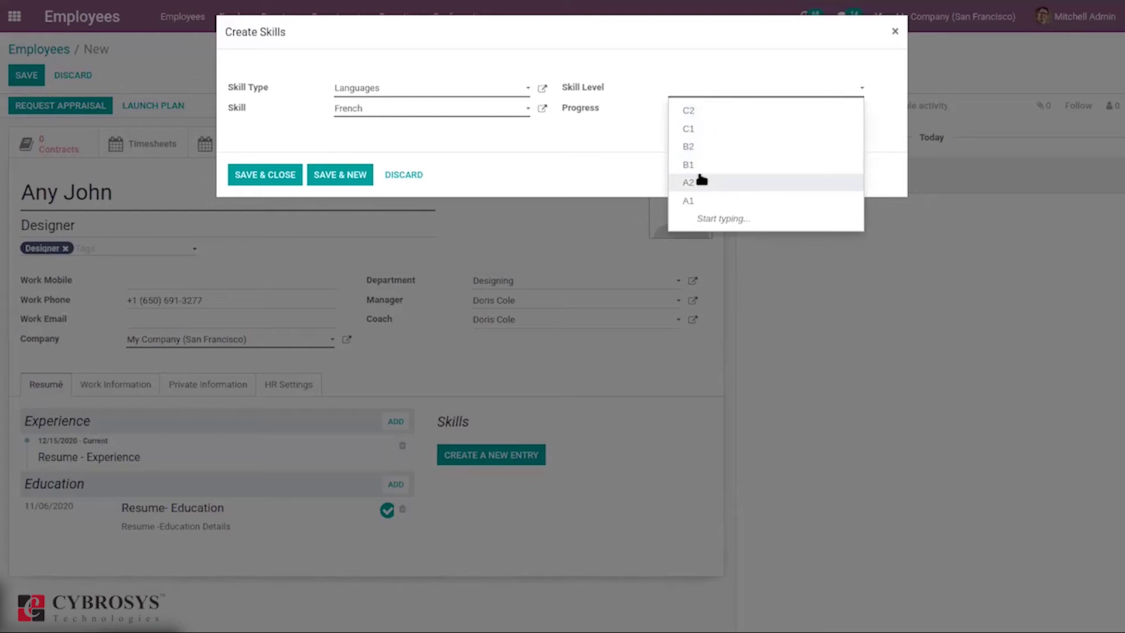
pyautogui.click(701, 180)
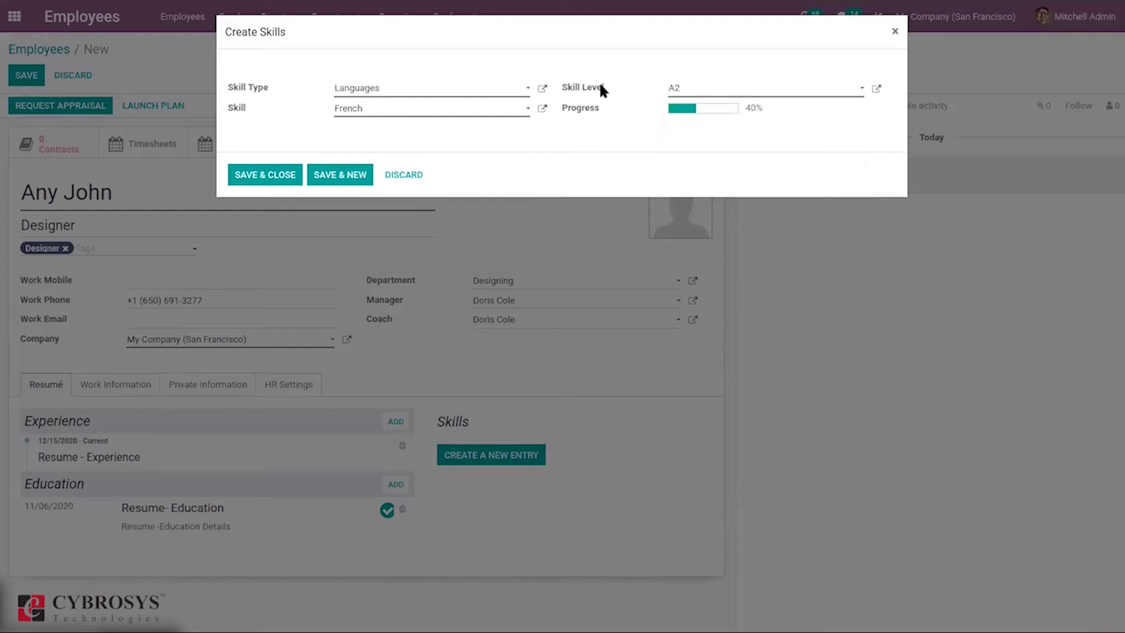
pyautogui.click(330, 182)
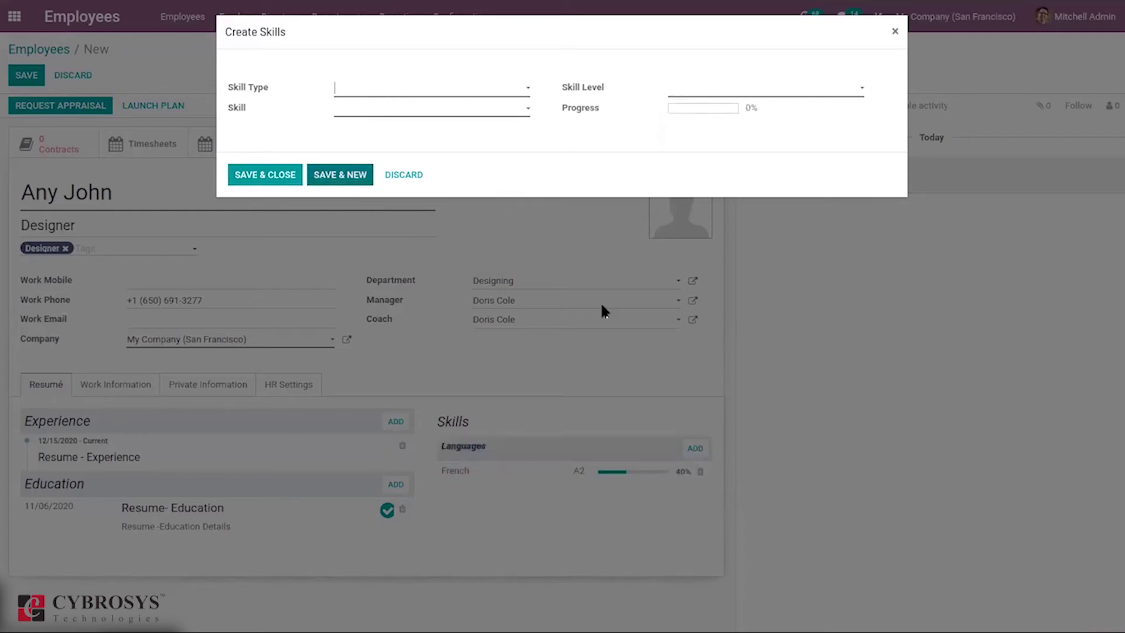
# - Add the Marketing skill Communication at level L3
pyautogui.click(367, 88)
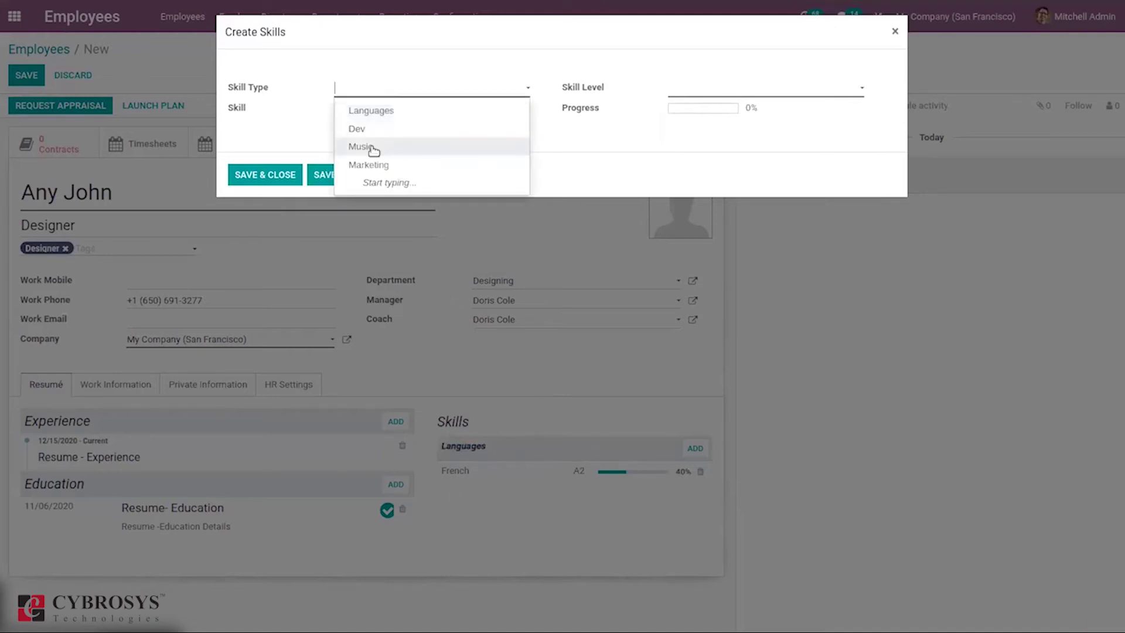
pyautogui.click(359, 166)
pyautogui.click(356, 111)
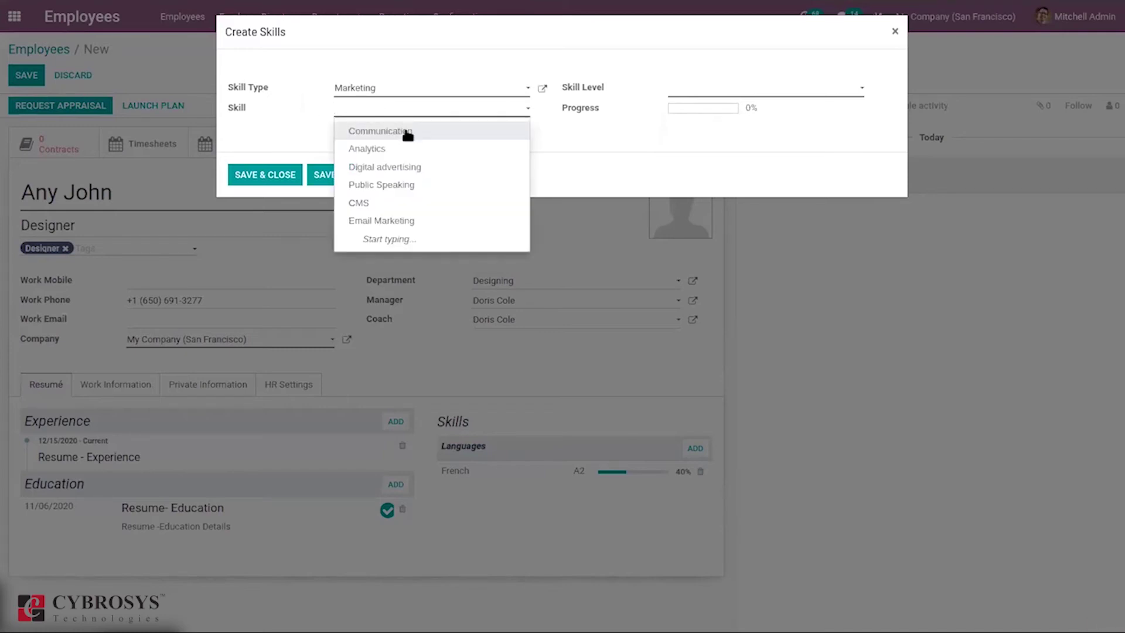
pyautogui.click(405, 133)
pyautogui.click(709, 85)
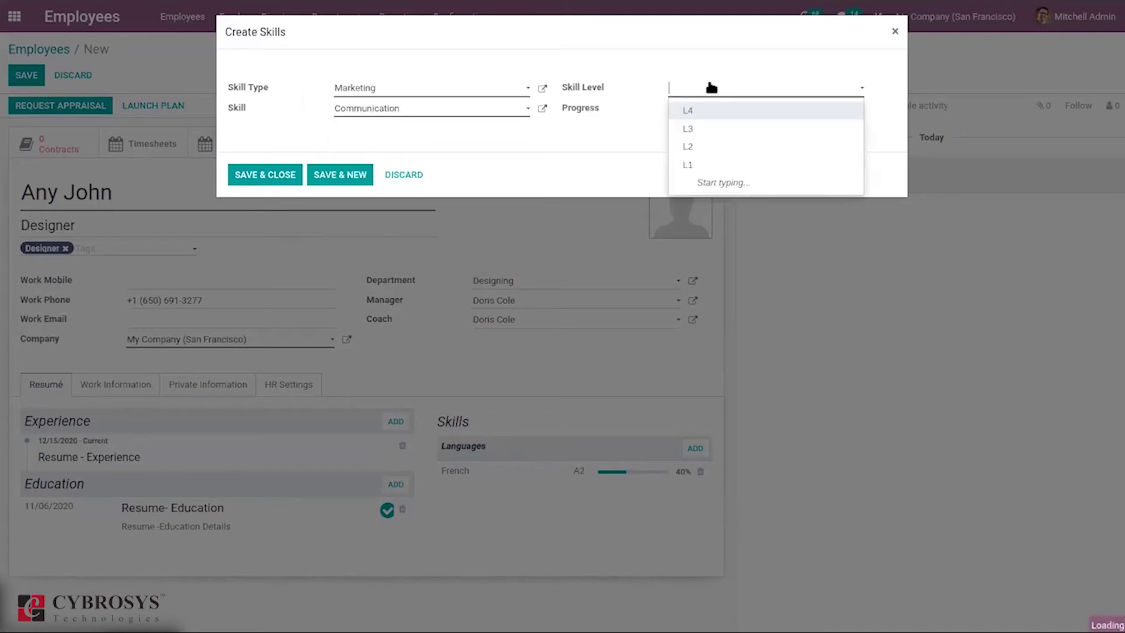
pyautogui.click(725, 129)
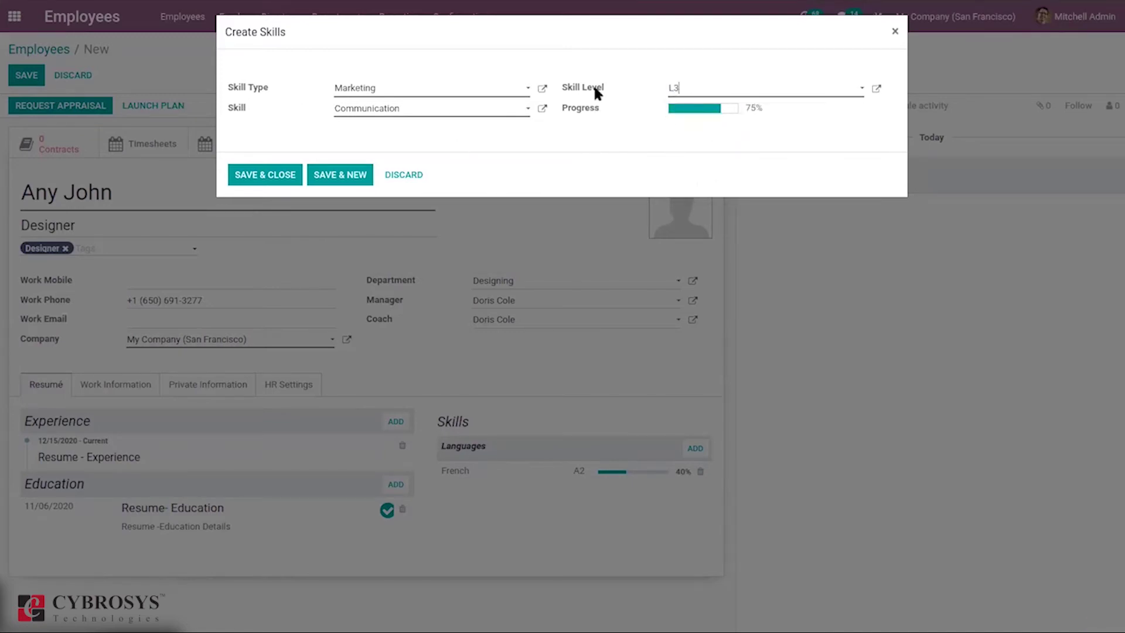
pyautogui.click(246, 176)
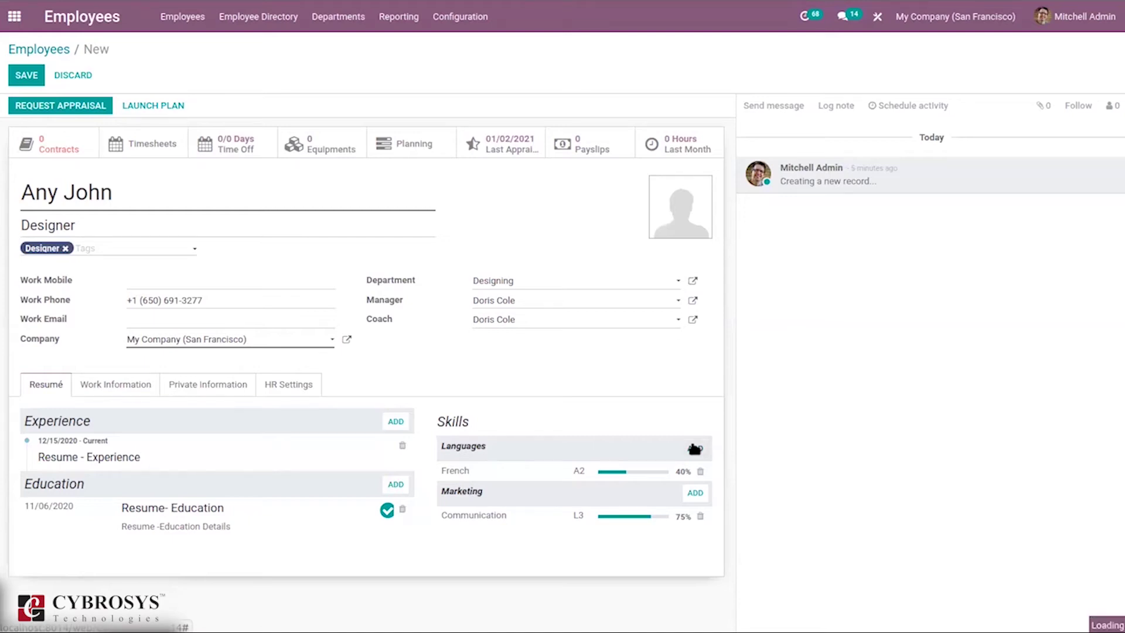
# - Add another Languages skill, French at level B2
pyautogui.click(695, 449)
pyautogui.click(398, 110)
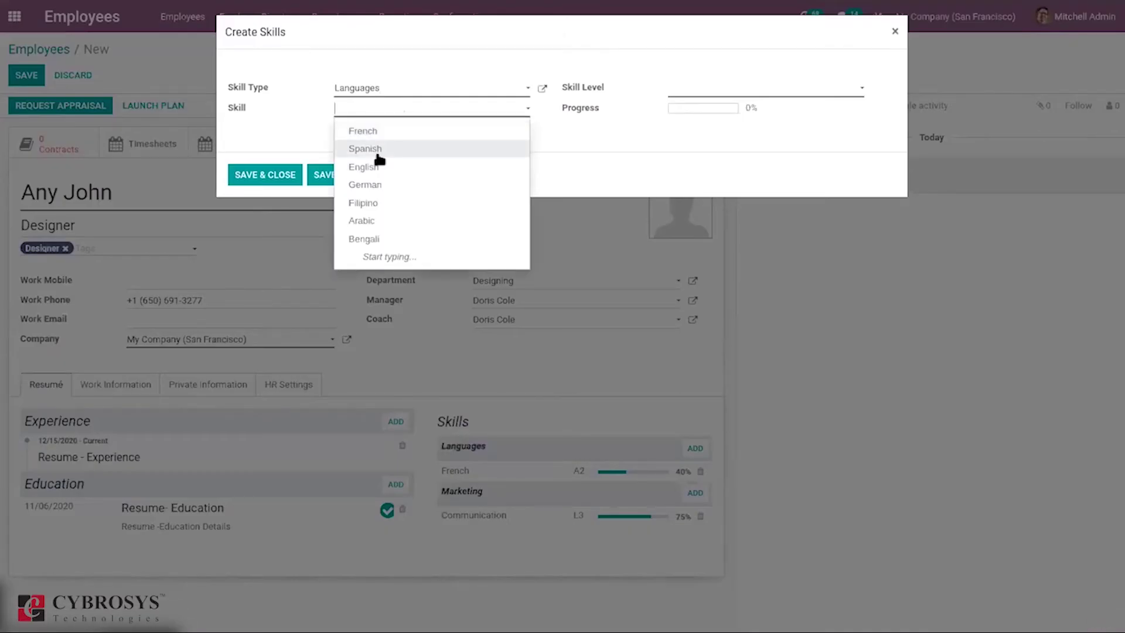
pyautogui.click(385, 126)
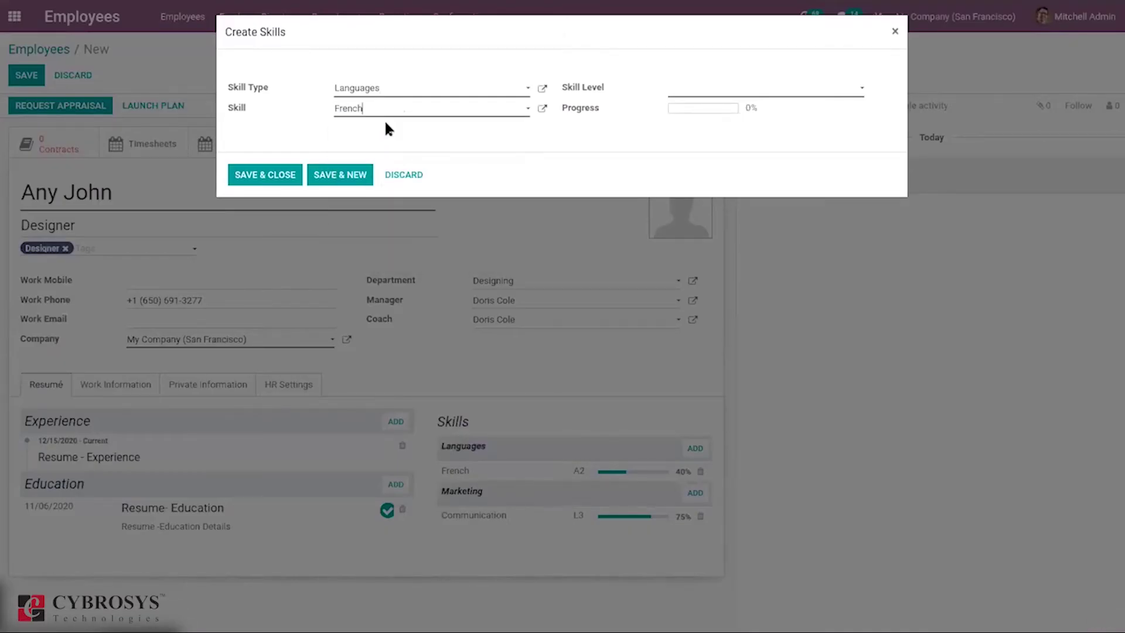
pyautogui.click(674, 91)
pyautogui.click(713, 153)
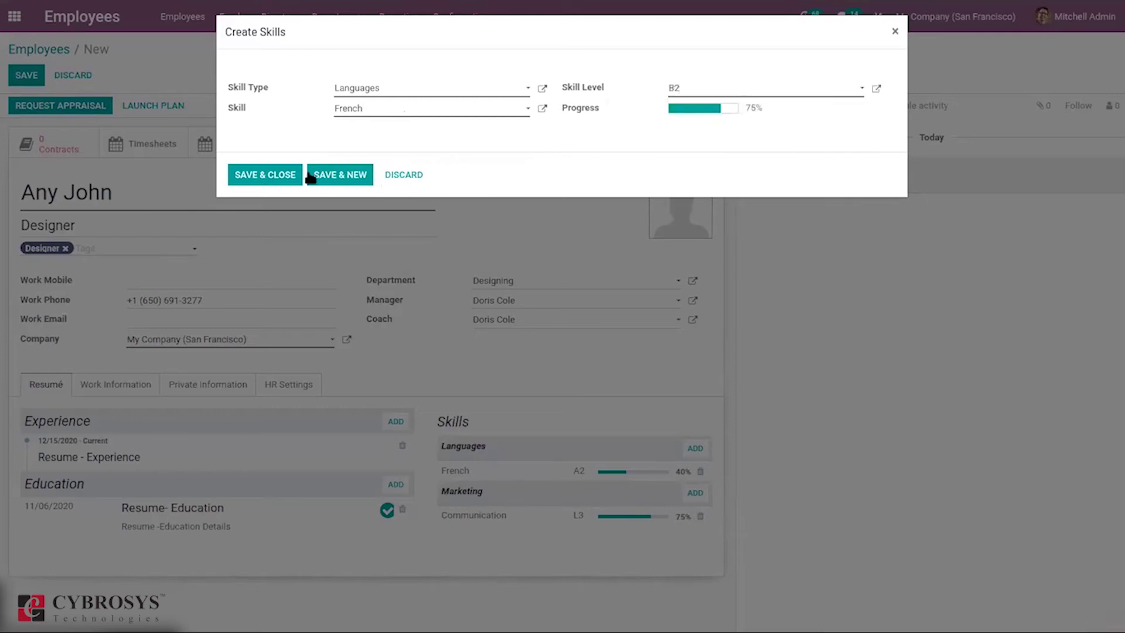
pyautogui.click(269, 175)
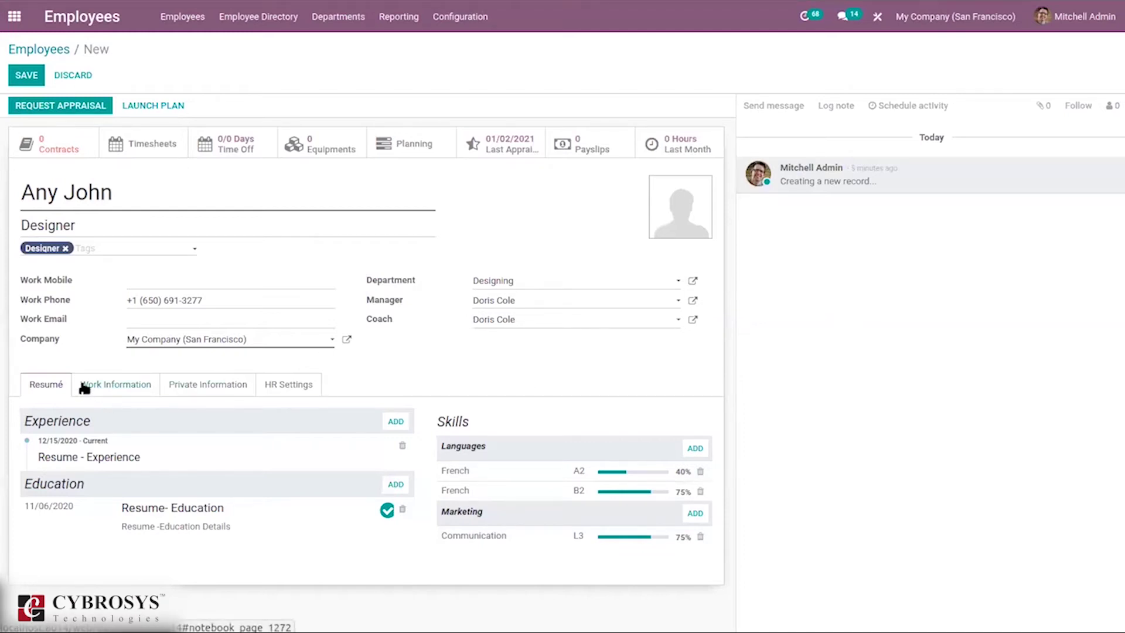
pyautogui.click(85, 389)
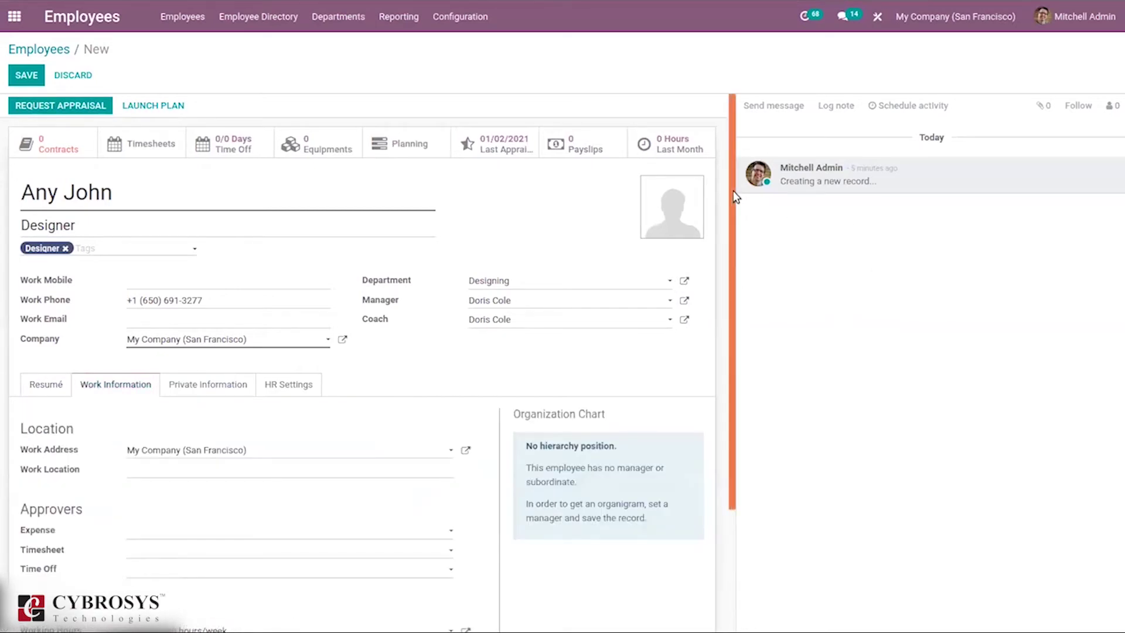
pyautogui.moveTo(734, 193); pyautogui.dragTo(732, 392)
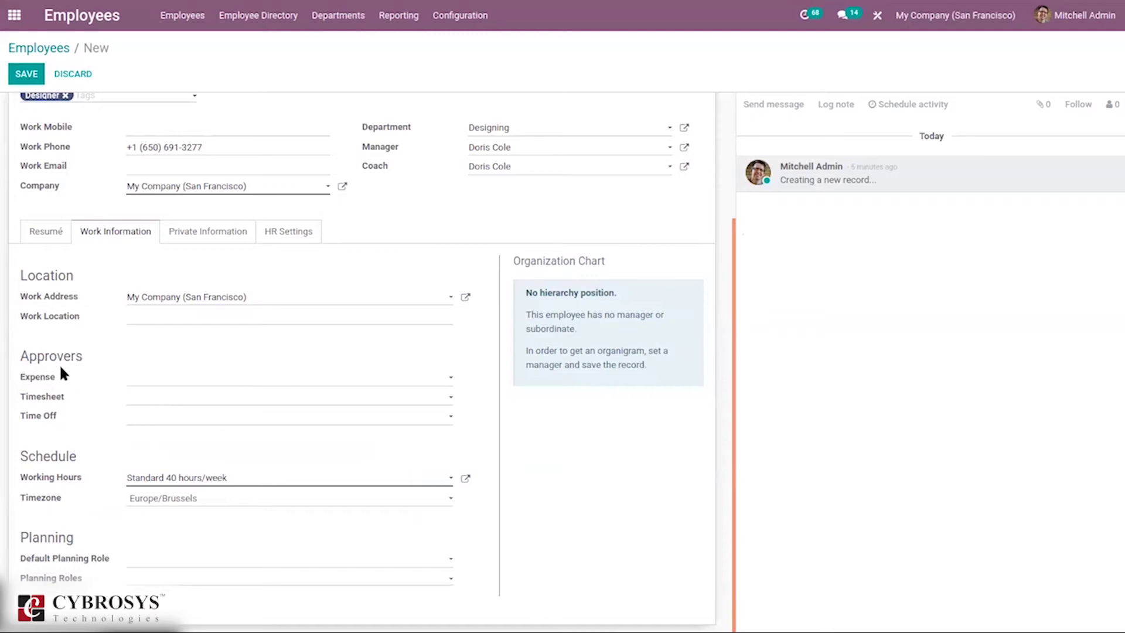
pyautogui.moveTo(51, 376)
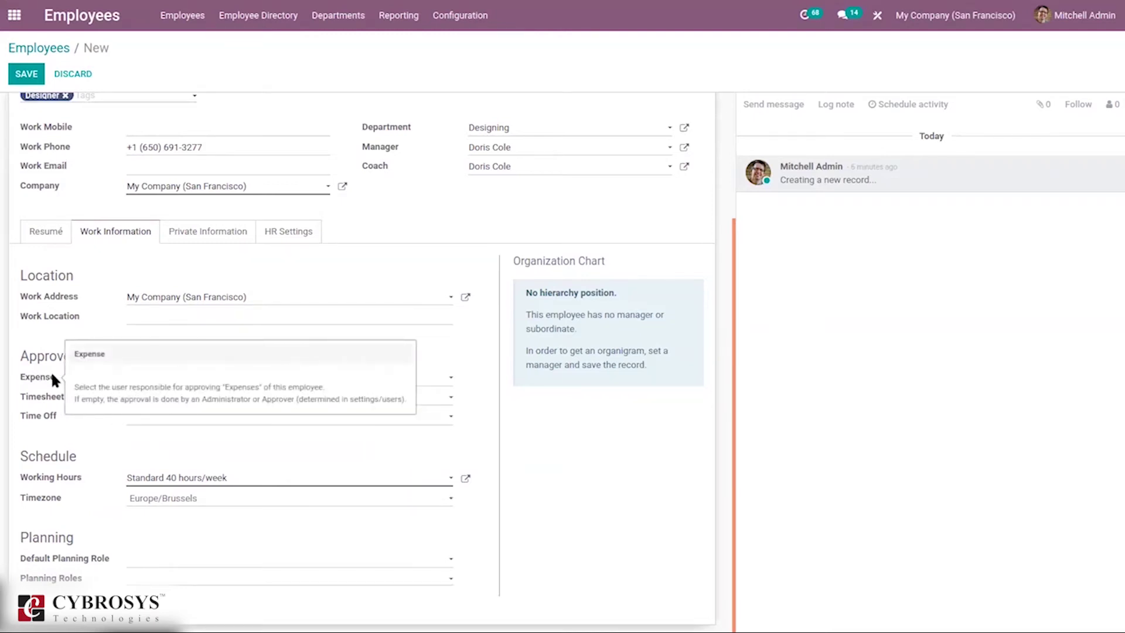
pyautogui.click(156, 481)
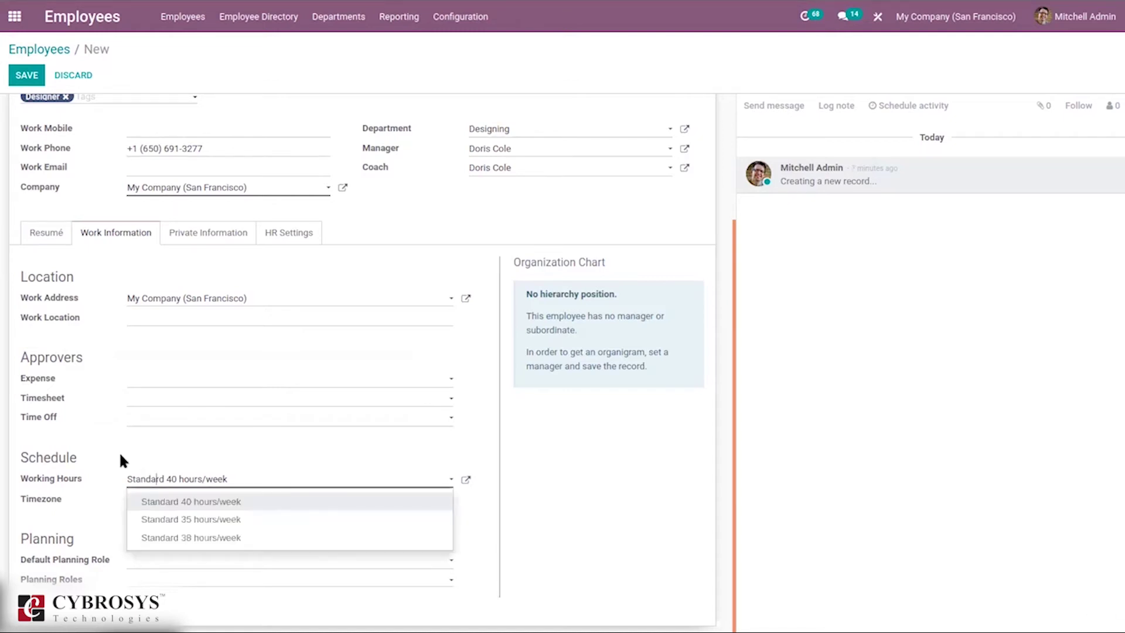
pyautogui.click(96, 438)
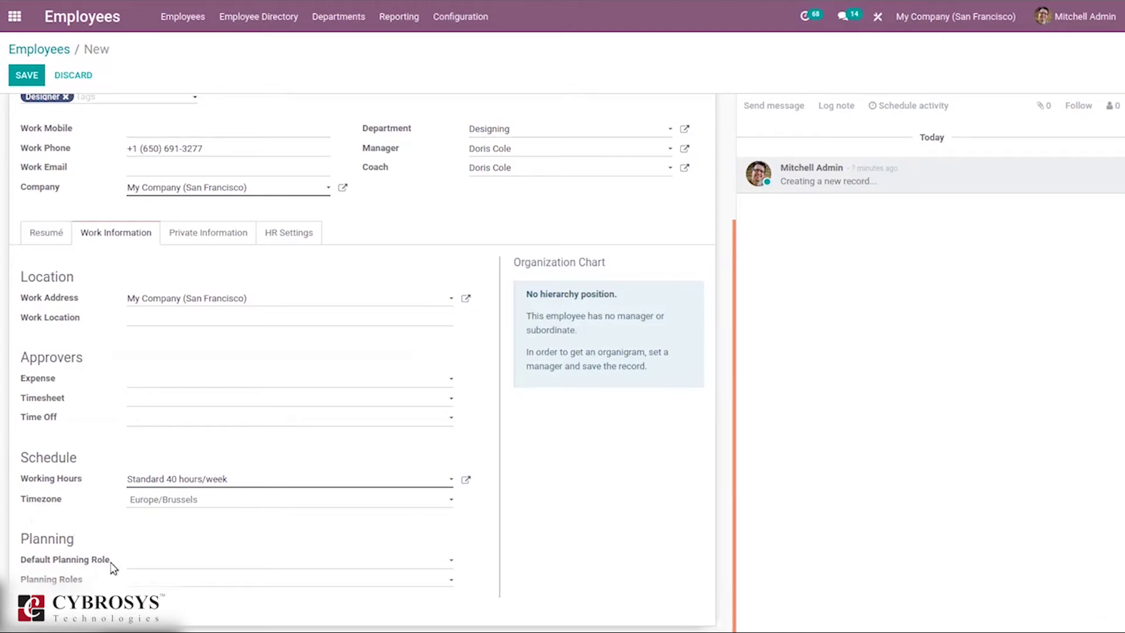
pyautogui.click(139, 560)
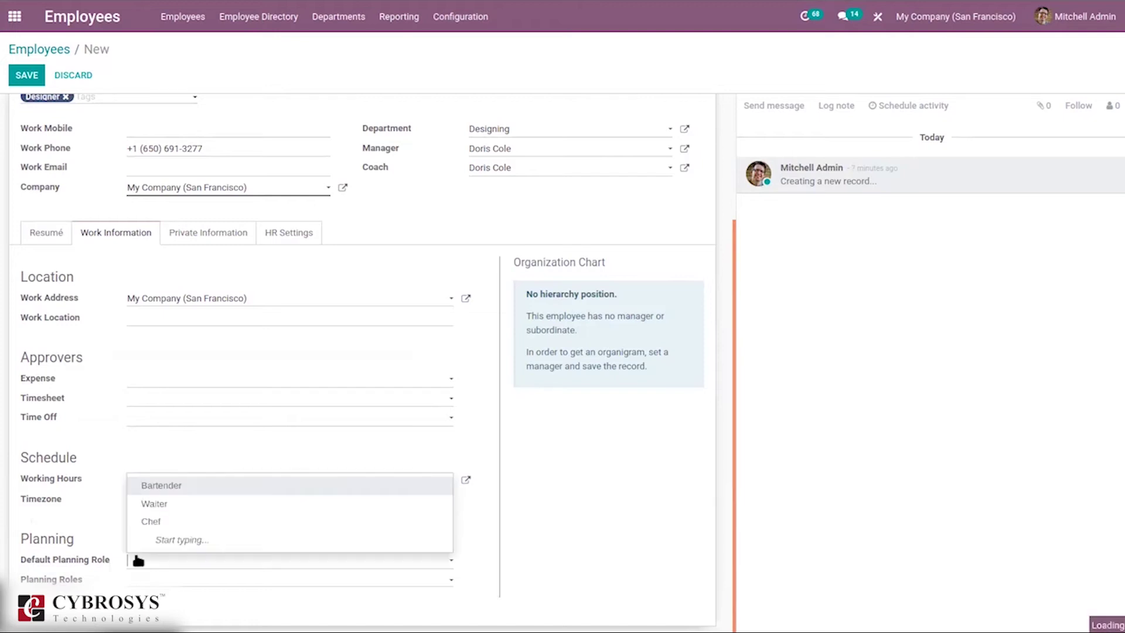
pyautogui.click(78, 580)
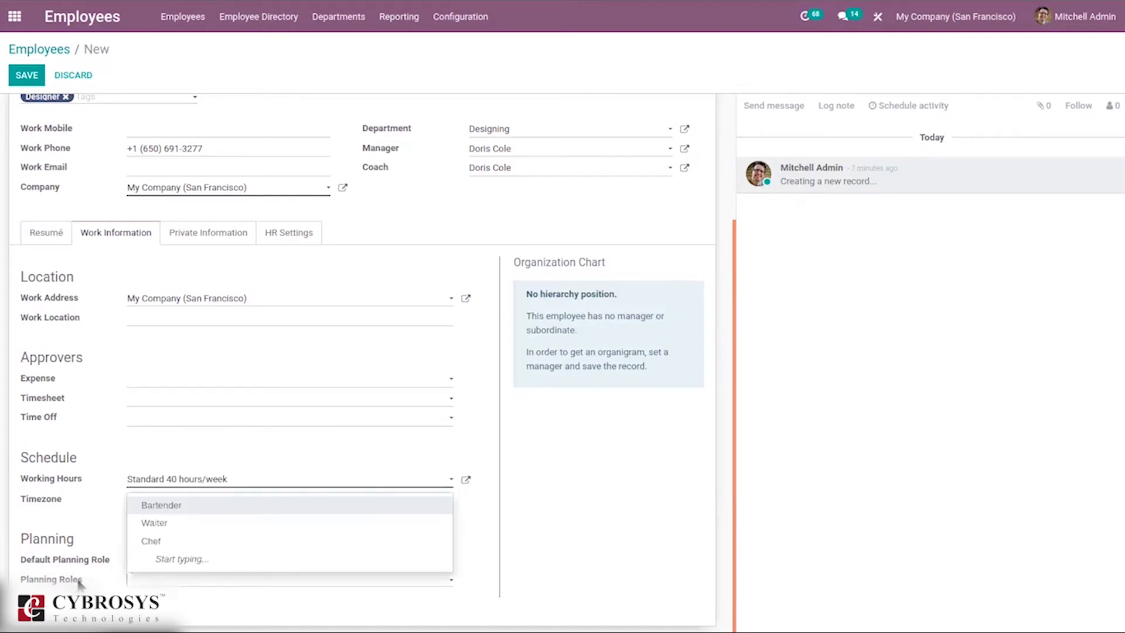
pyautogui.click(146, 579)
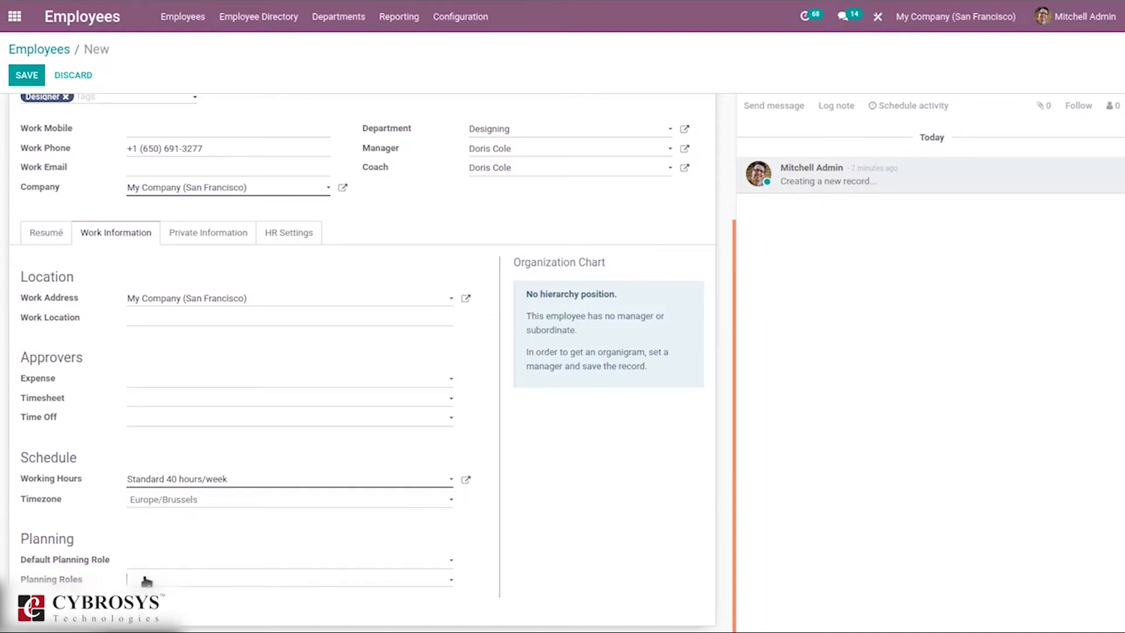
pyautogui.click(145, 579)
pyautogui.click(419, 362)
pyautogui.moveTo(728, 230); pyautogui.dragTo(683, 110)
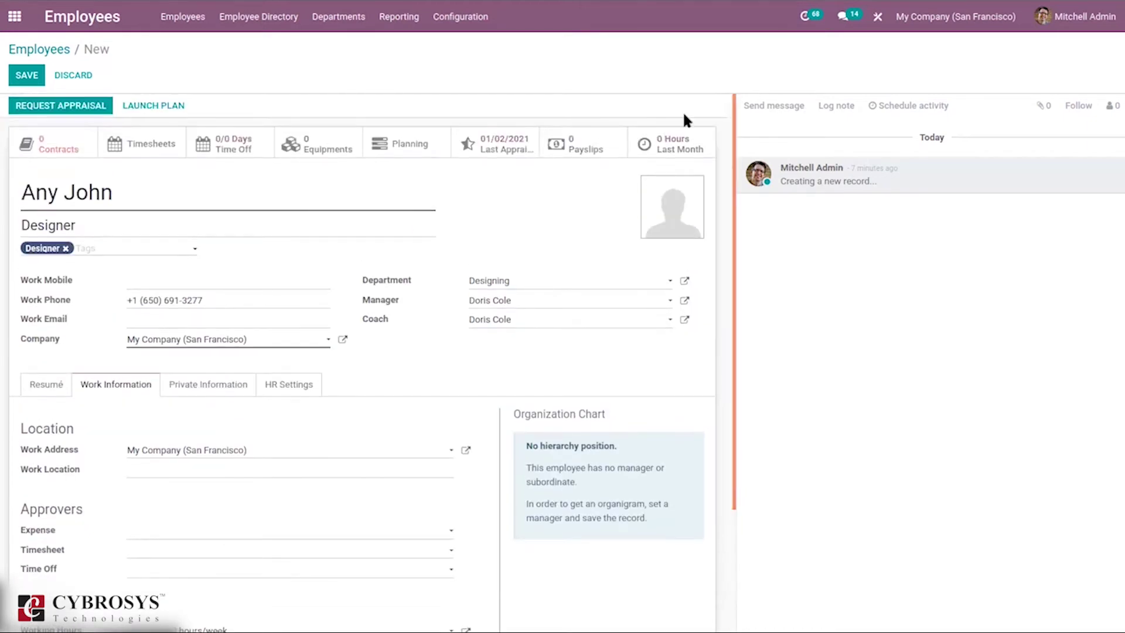
# - Set gender to Female and date of birth to 12/10/2020 by entering -2d
pyautogui.click(215, 392)
pyautogui.moveTo(727, 169); pyautogui.dragTo(702, 353)
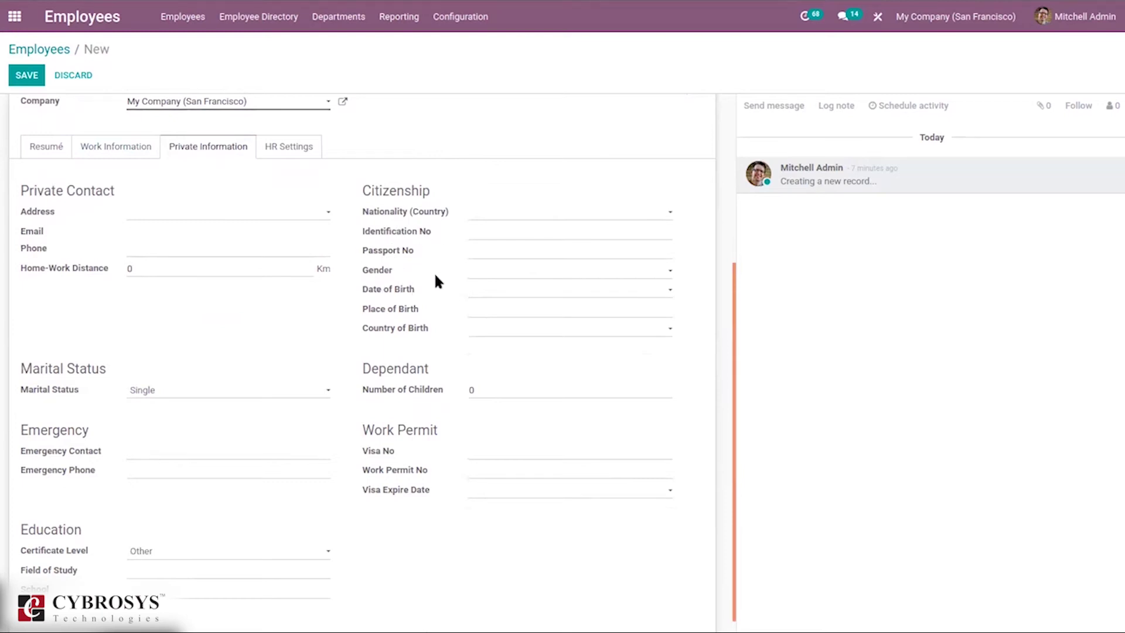
pyautogui.click(485, 264)
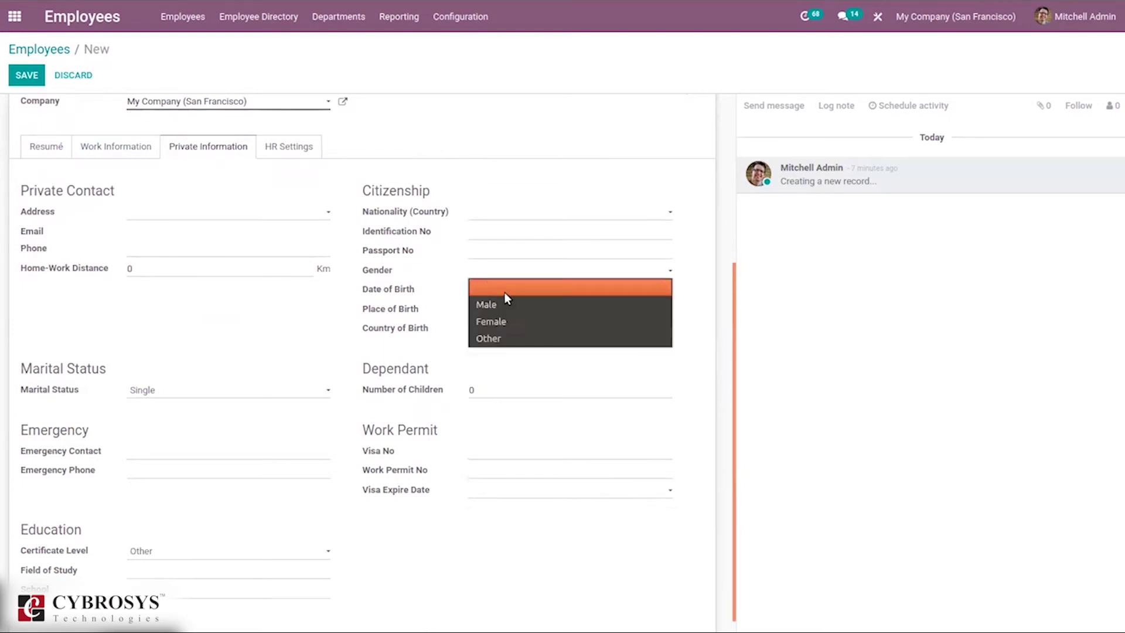
pyautogui.click(518, 324)
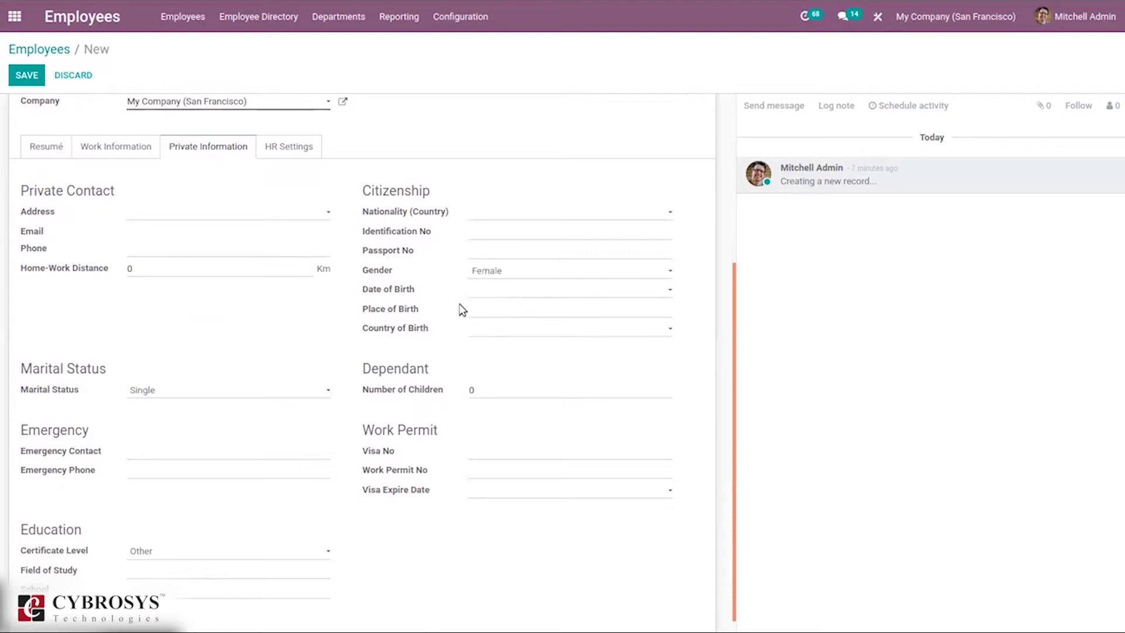
pyautogui.click(500, 290)
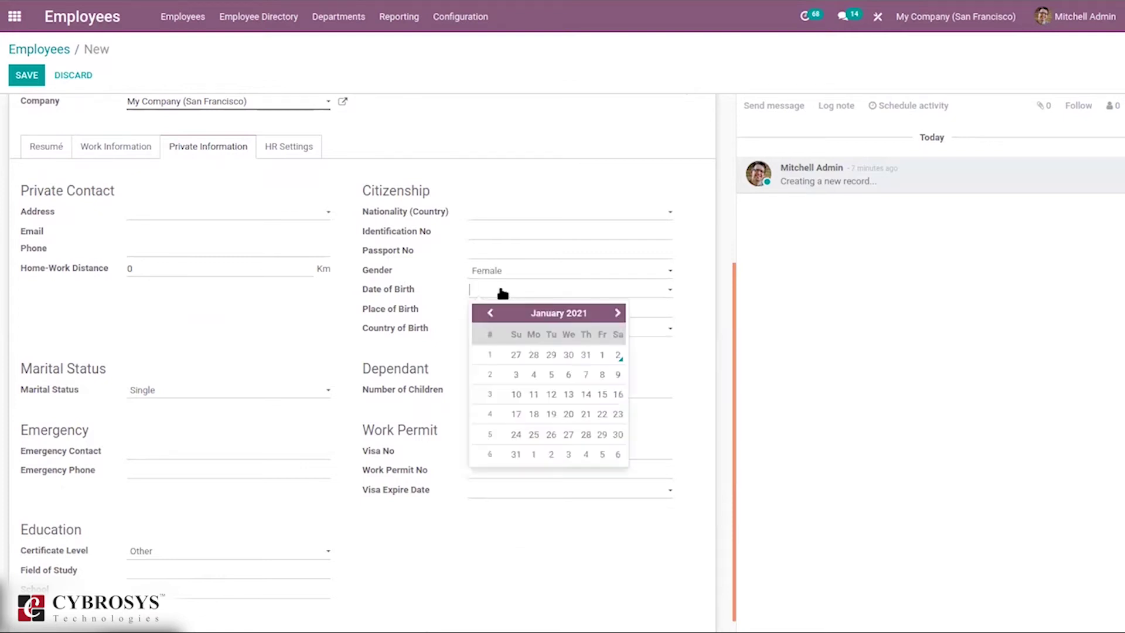
pyautogui.click(535, 288)
pyautogui.write('-')
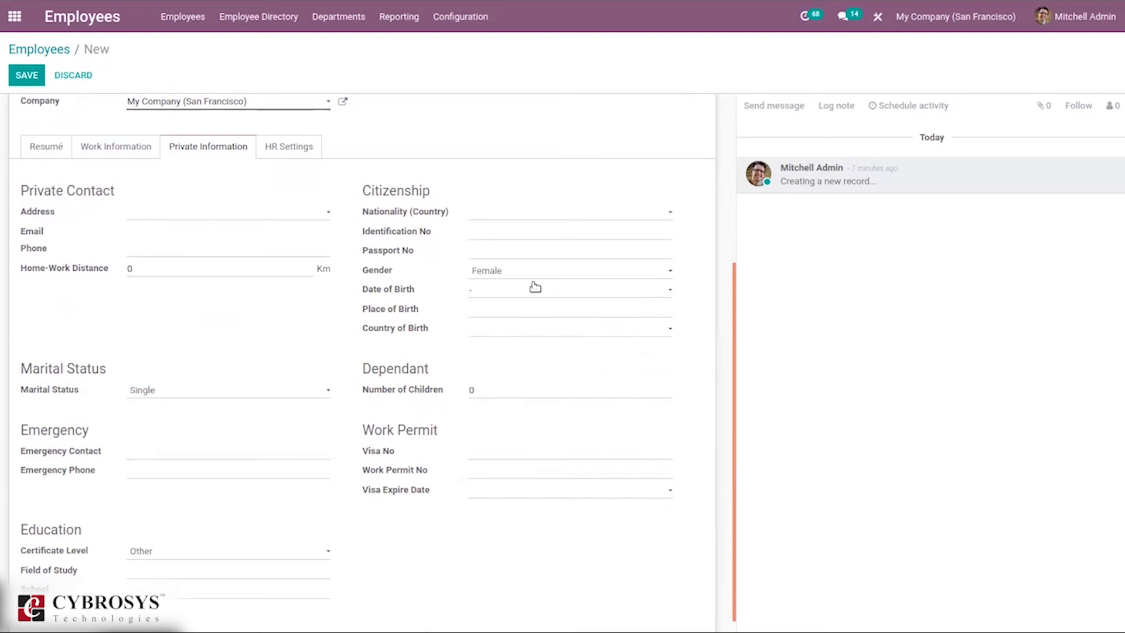
pyautogui.write('2')
pyautogui.write('d')
pyautogui.press('Return')
# - Change the certificate level from Other to Bachelor
pyautogui.scroll(-1, 726, 316)
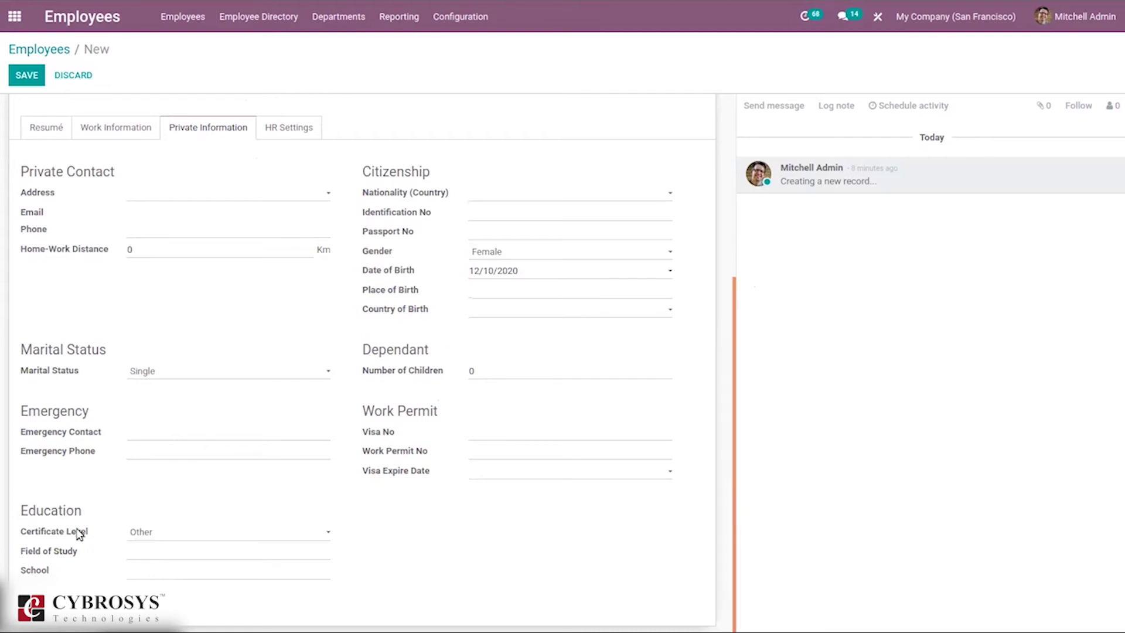
pyautogui.click(154, 532)
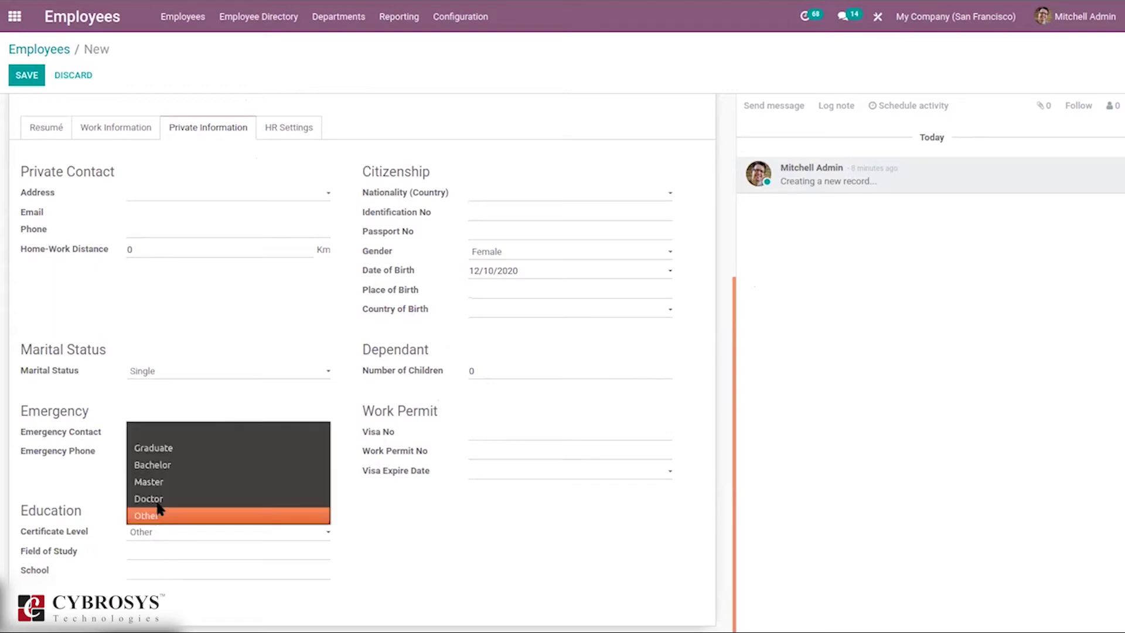
pyautogui.click(159, 464)
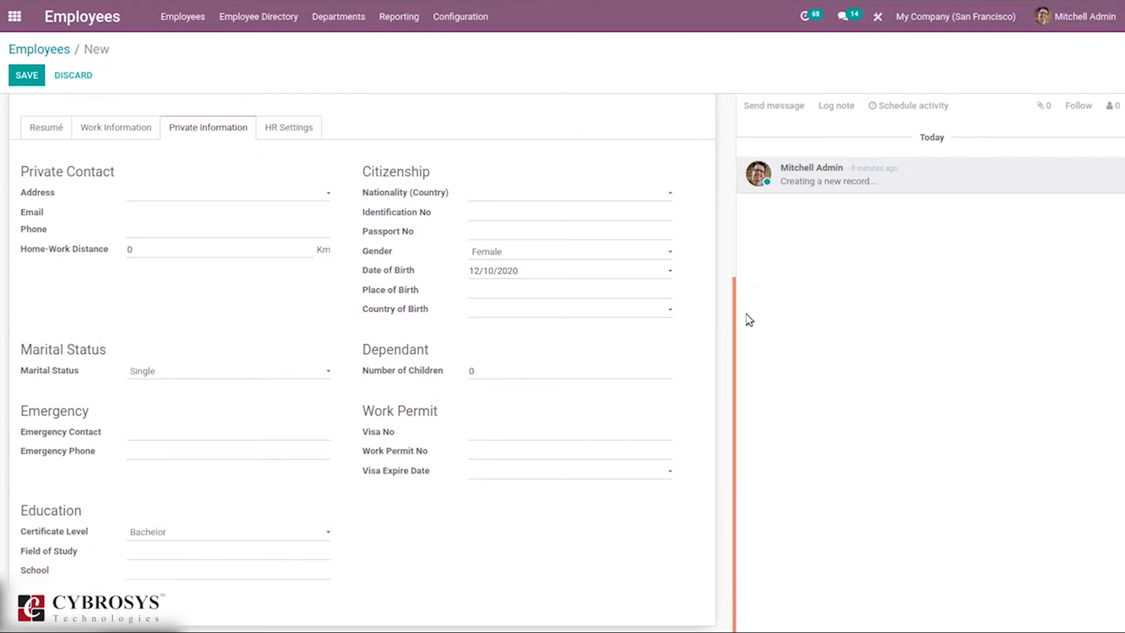
pyautogui.moveTo(733, 311); pyautogui.dragTo(724, 146)
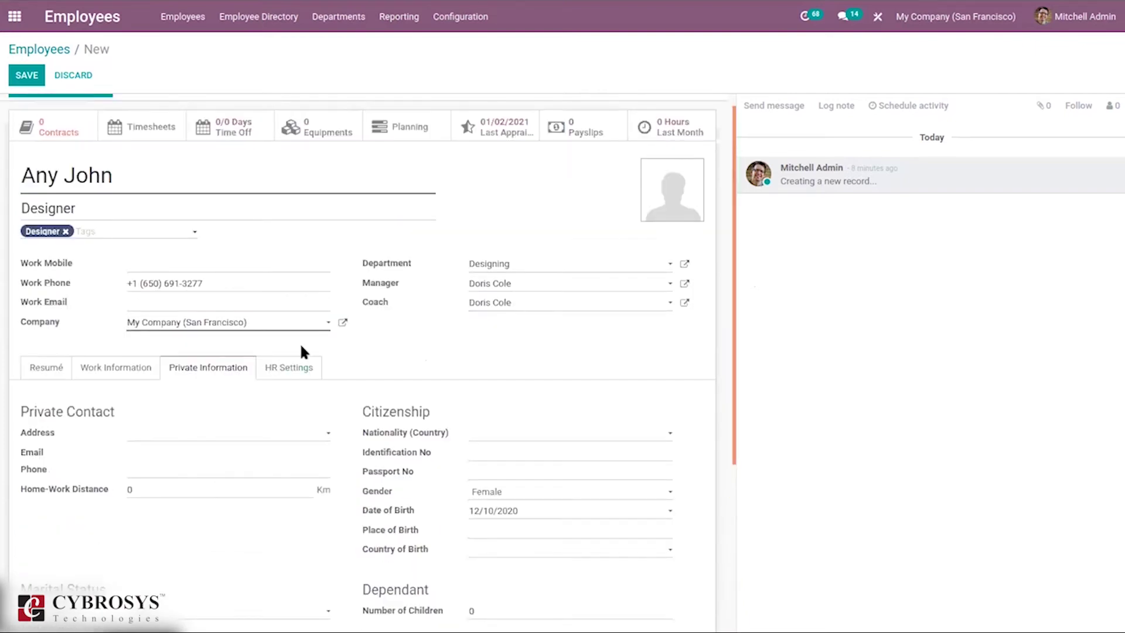
# - Set Any John's job position to Designer in the HR Settings
pyautogui.click(304, 369)
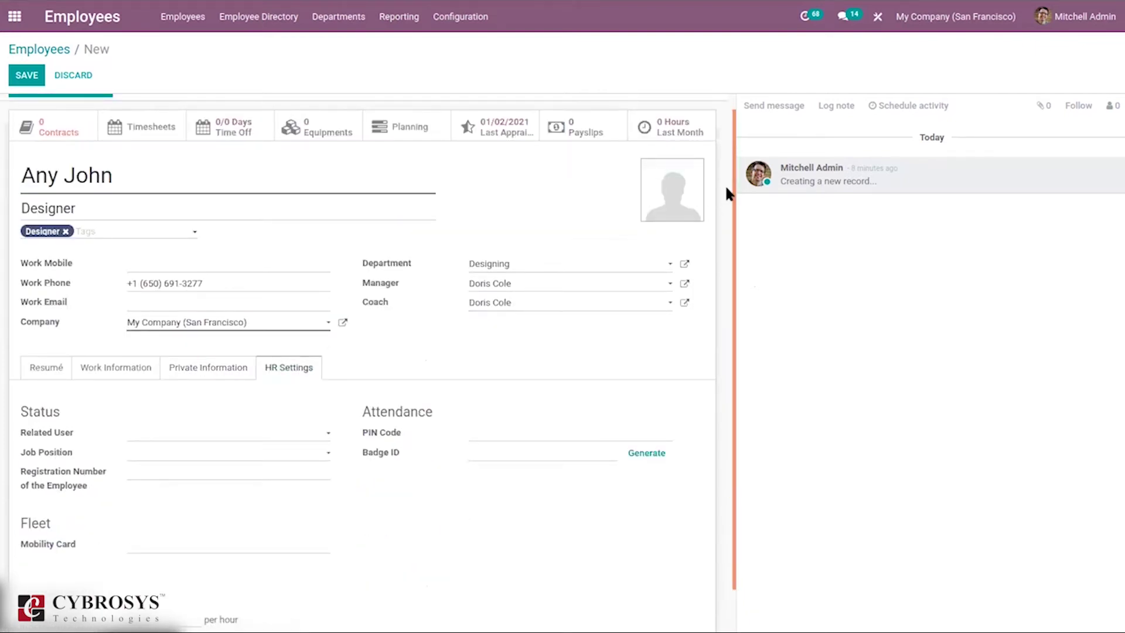
pyautogui.moveTo(733, 194); pyautogui.dragTo(726, 314)
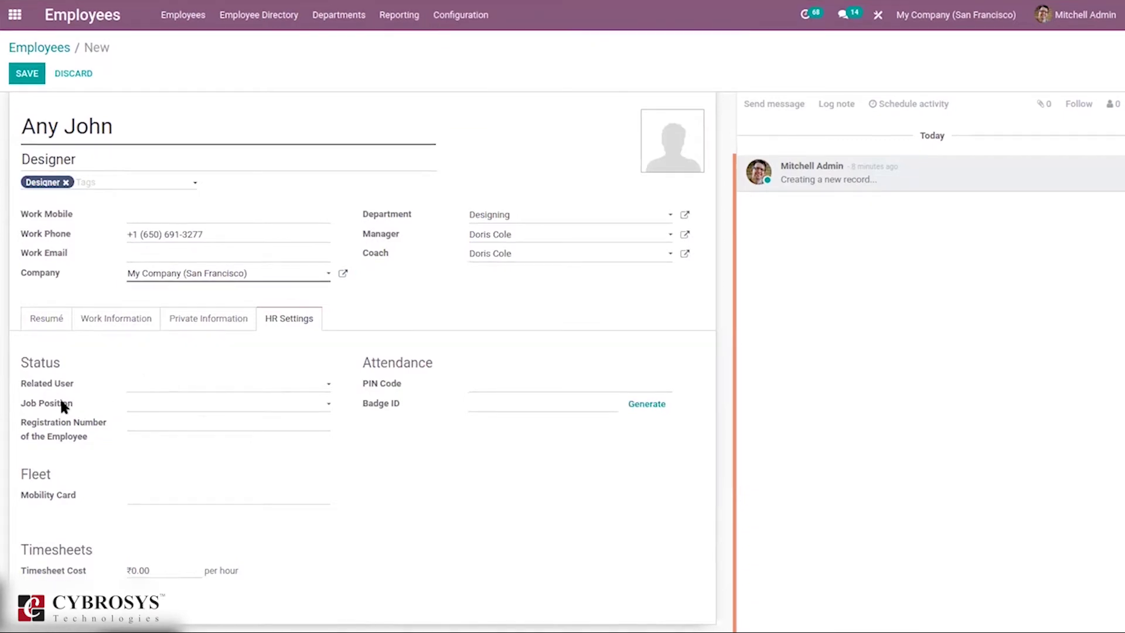
pyautogui.click(151, 405)
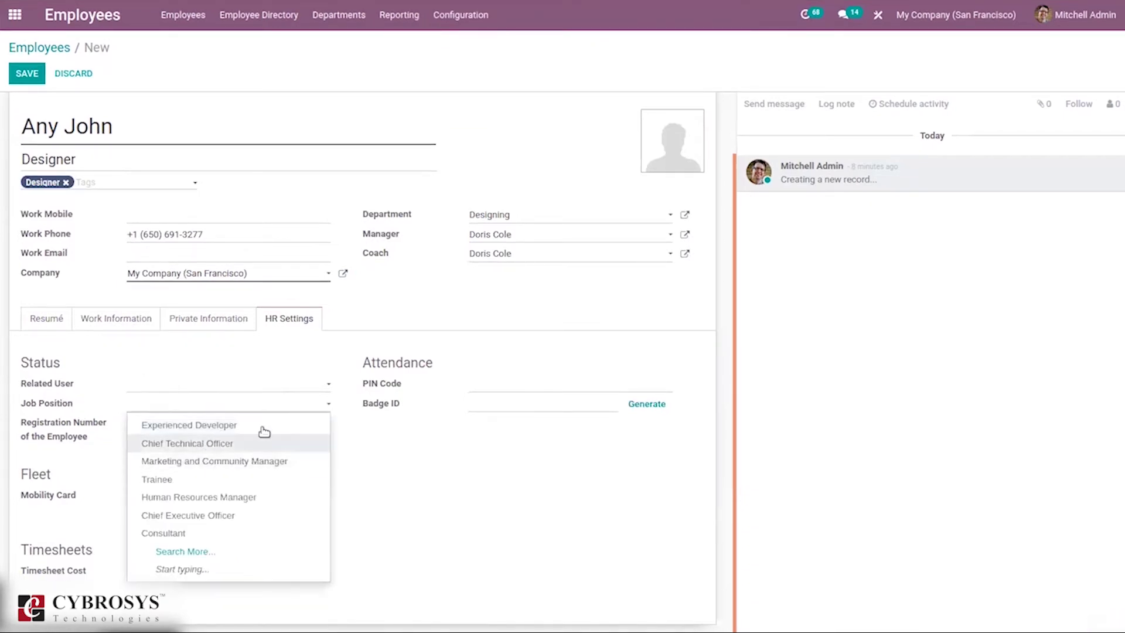
pyautogui.write('de')
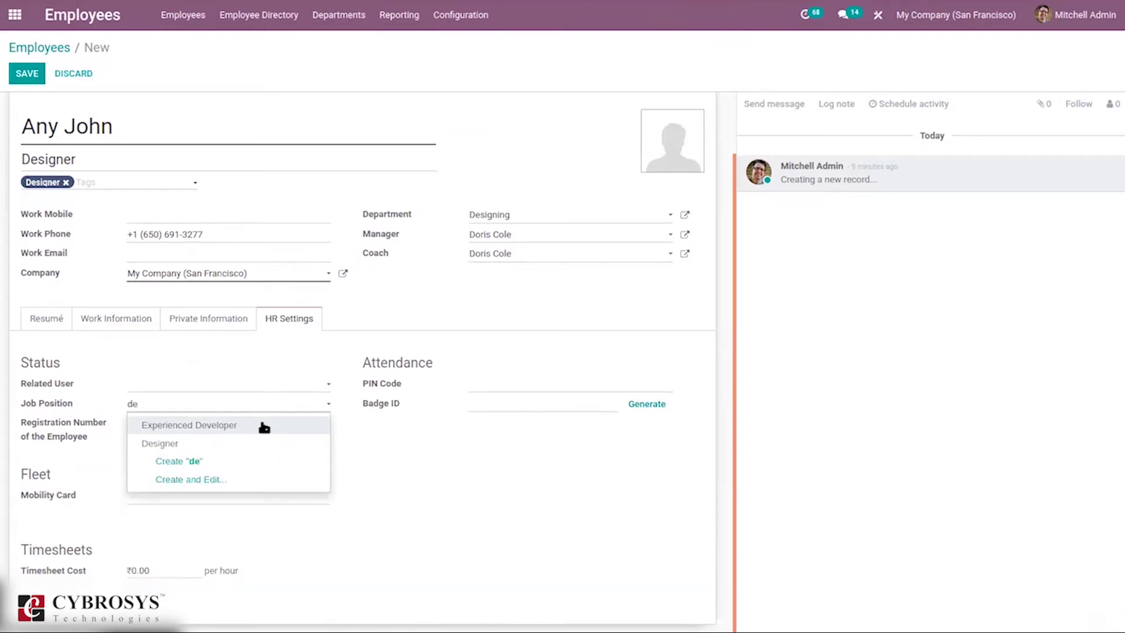
pyautogui.click(192, 445)
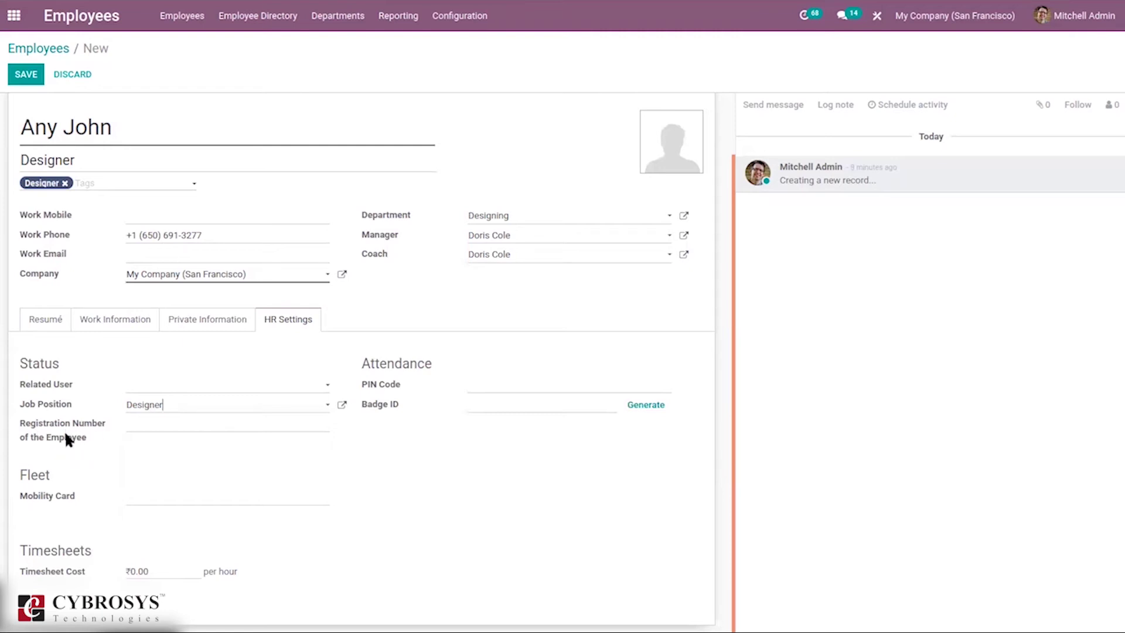
# - Enter an attendance PIN code for the employee
pyautogui.click(158, 426)
pyautogui.click(398, 382)
pyautogui.write('3333')
# - Generate a badge ID, dismiss the duplicate-skill error, and delete the French B2 skill
pyautogui.click(645, 412)
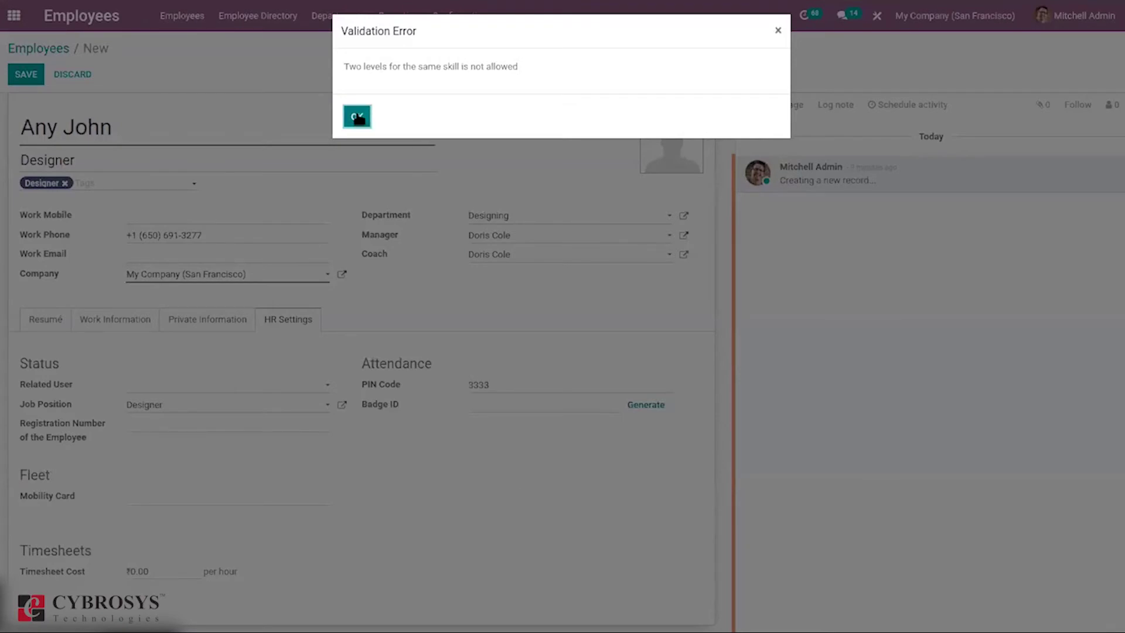
pyautogui.click(779, 30)
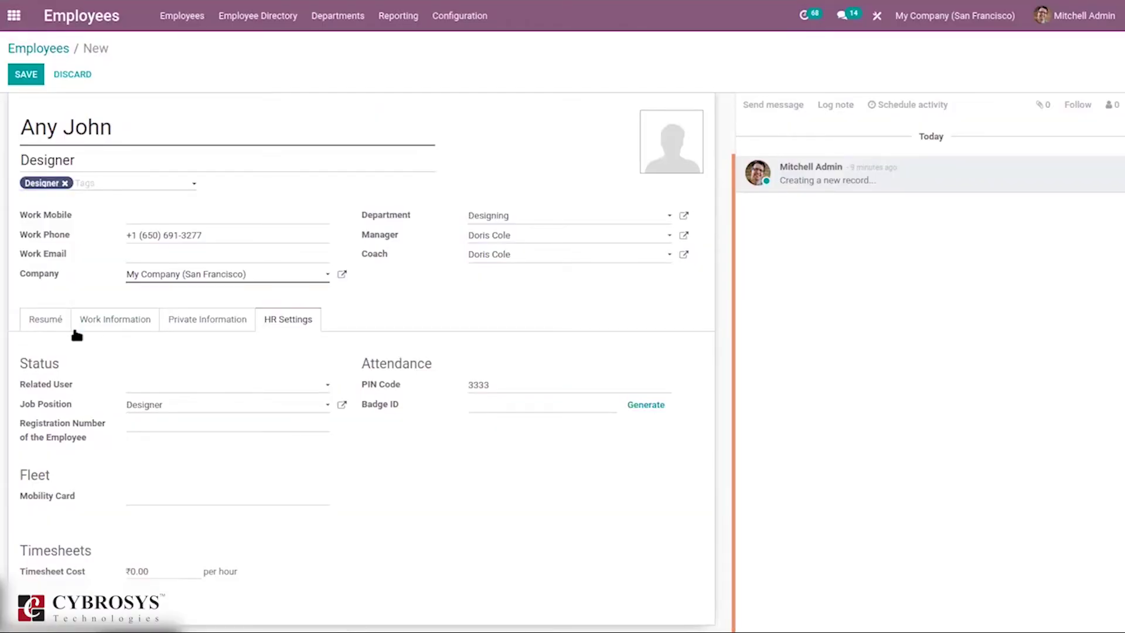
pyautogui.click(96, 328)
pyautogui.click(42, 320)
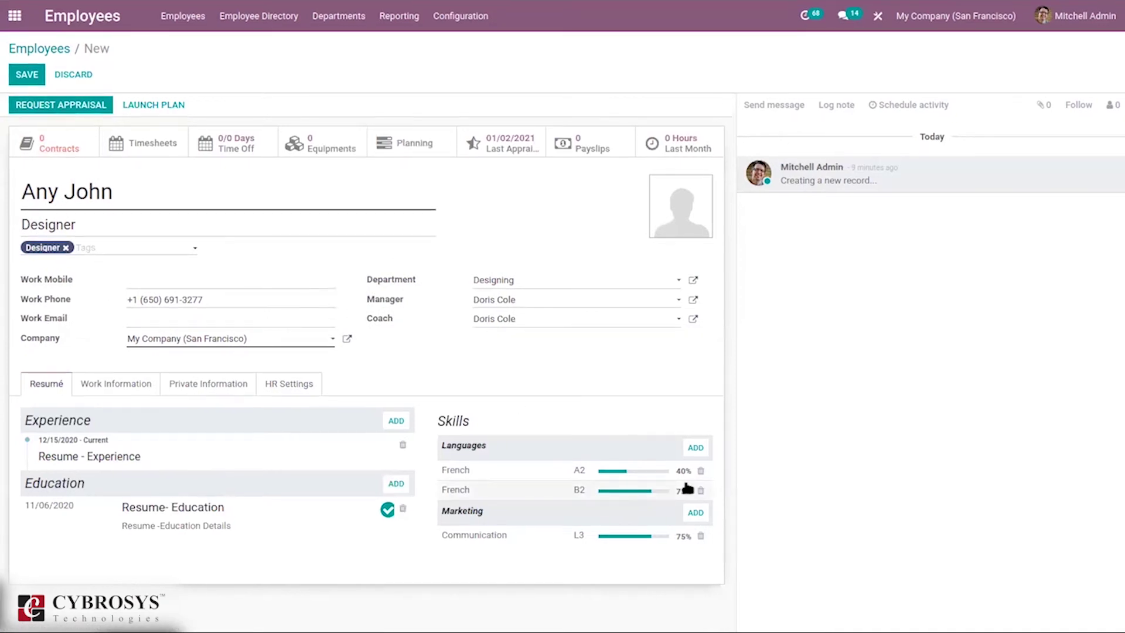
pyautogui.click(699, 491)
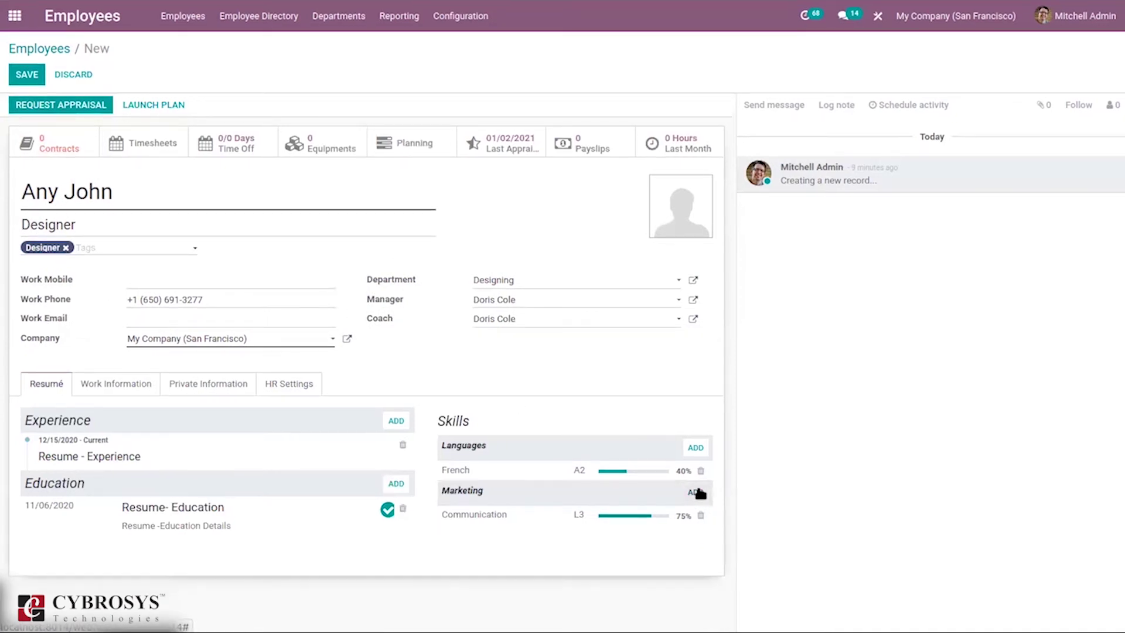
# - Add English at level B2 to the employee's language skills
pyautogui.click(696, 449)
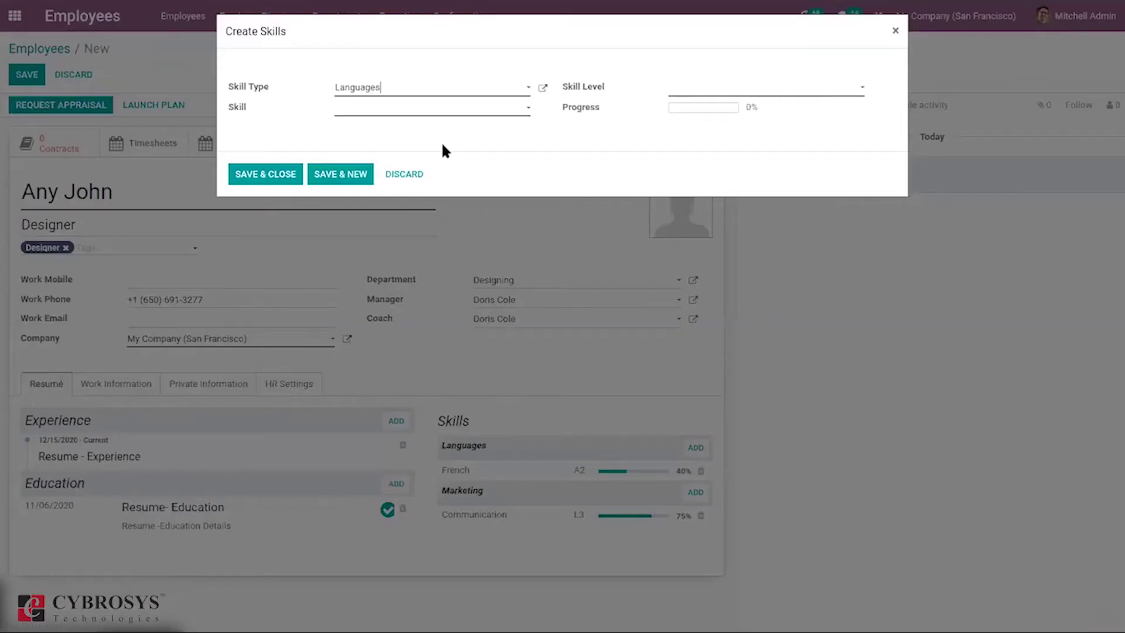
pyautogui.click(399, 114)
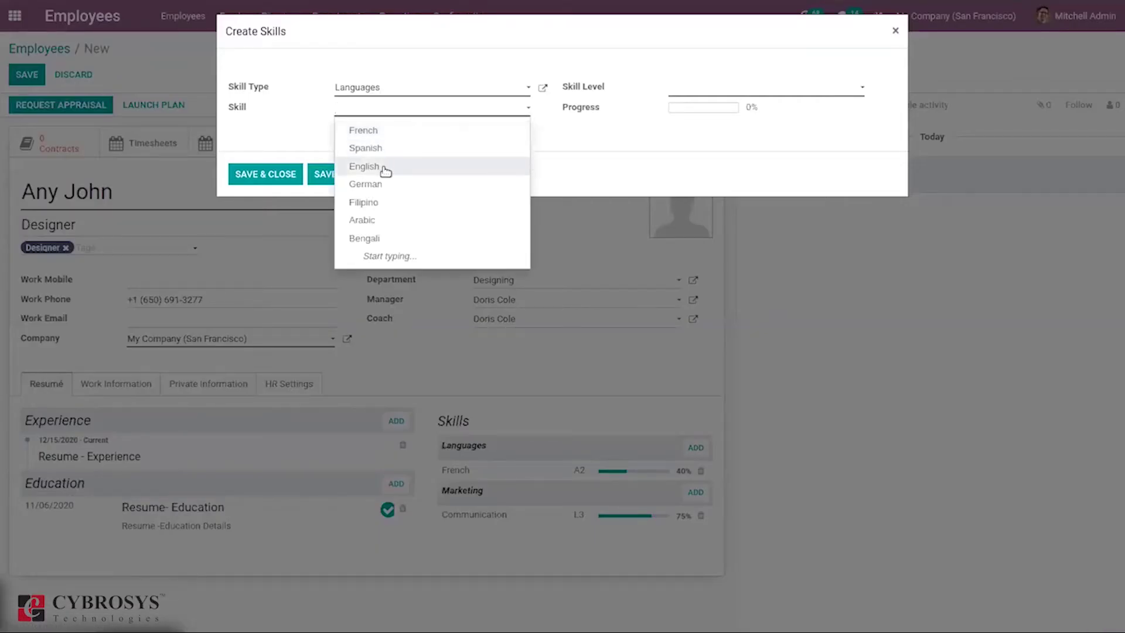
pyautogui.click(365, 167)
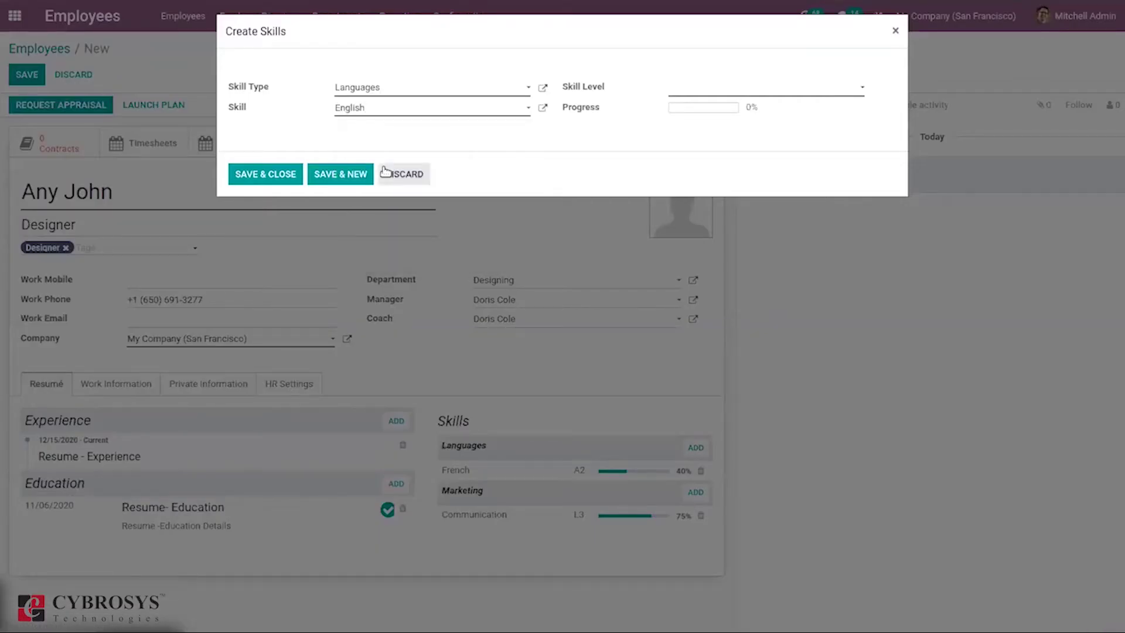
pyautogui.click(687, 91)
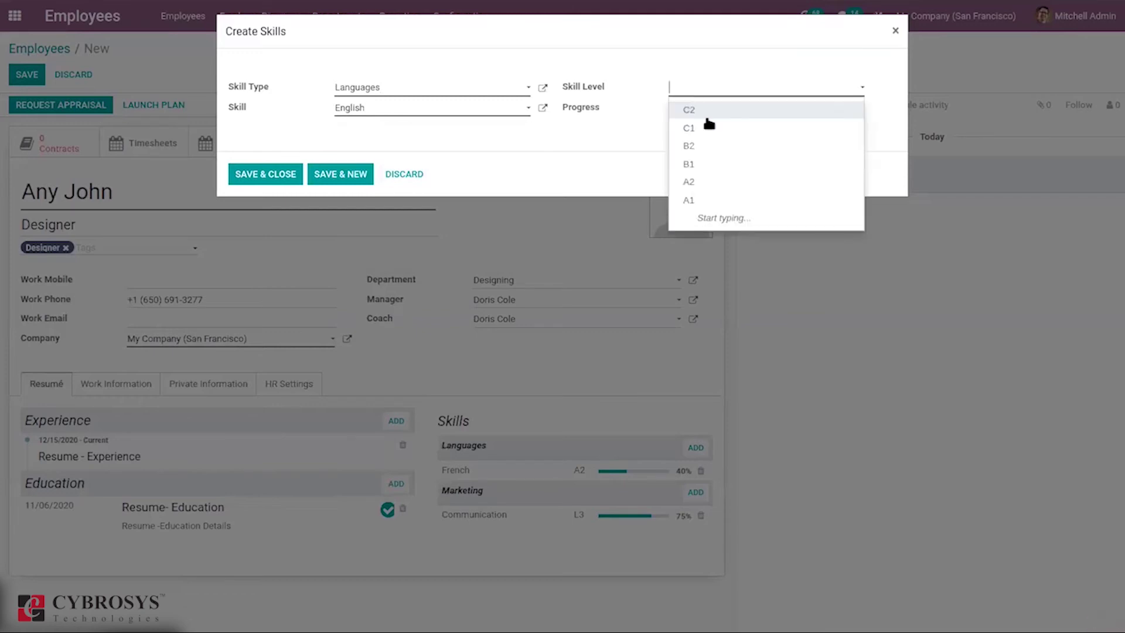
pyautogui.click(715, 147)
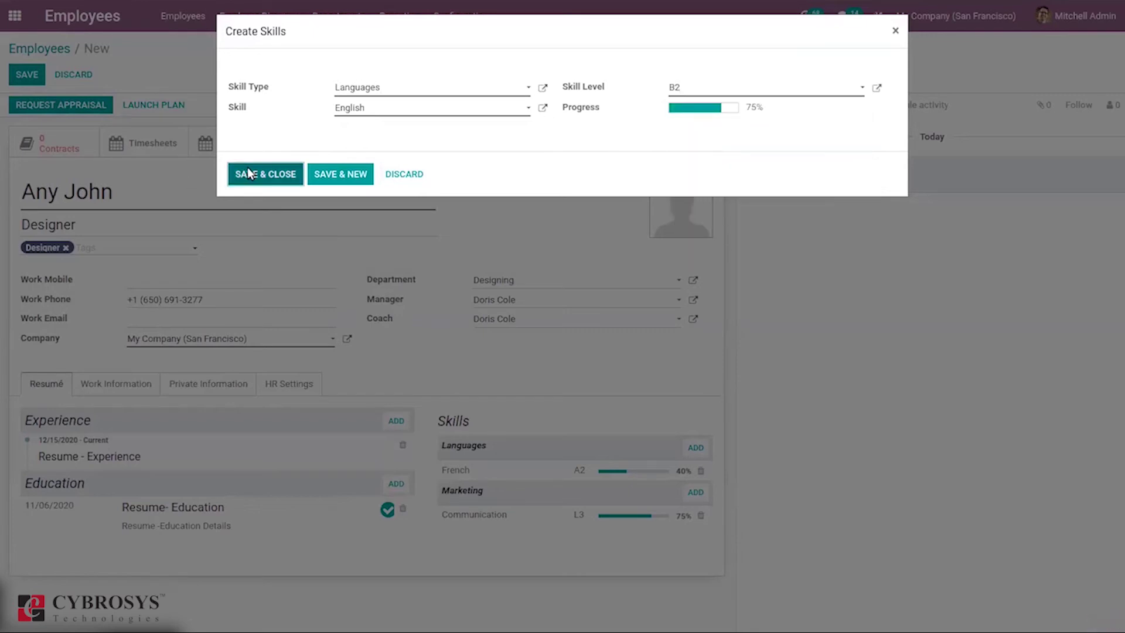
pyautogui.click(247, 171)
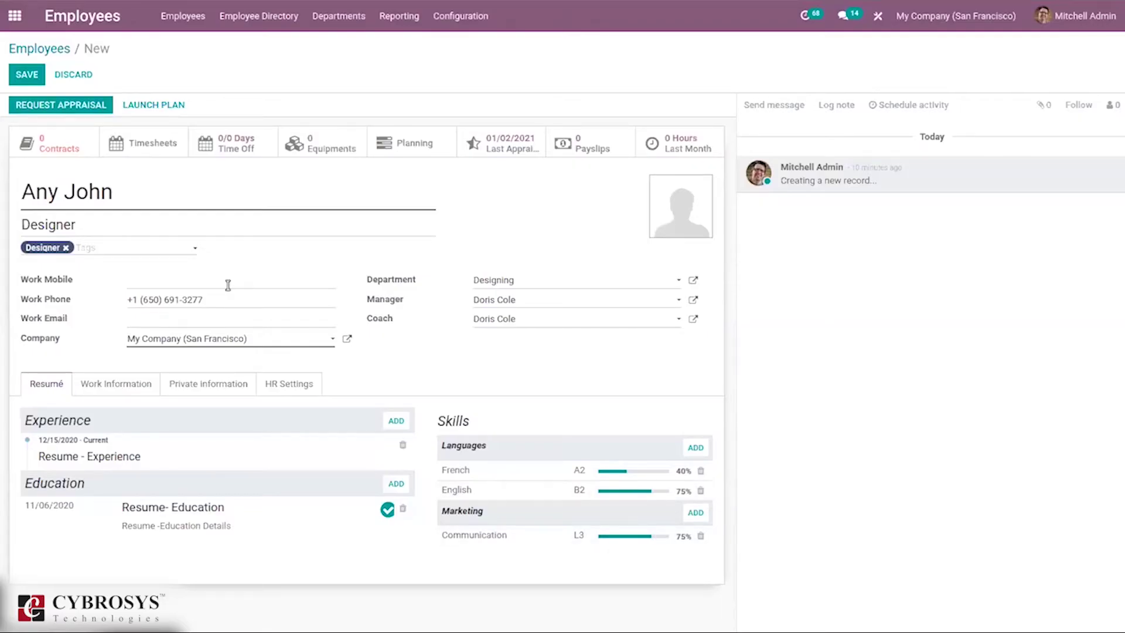
pyautogui.click(272, 387)
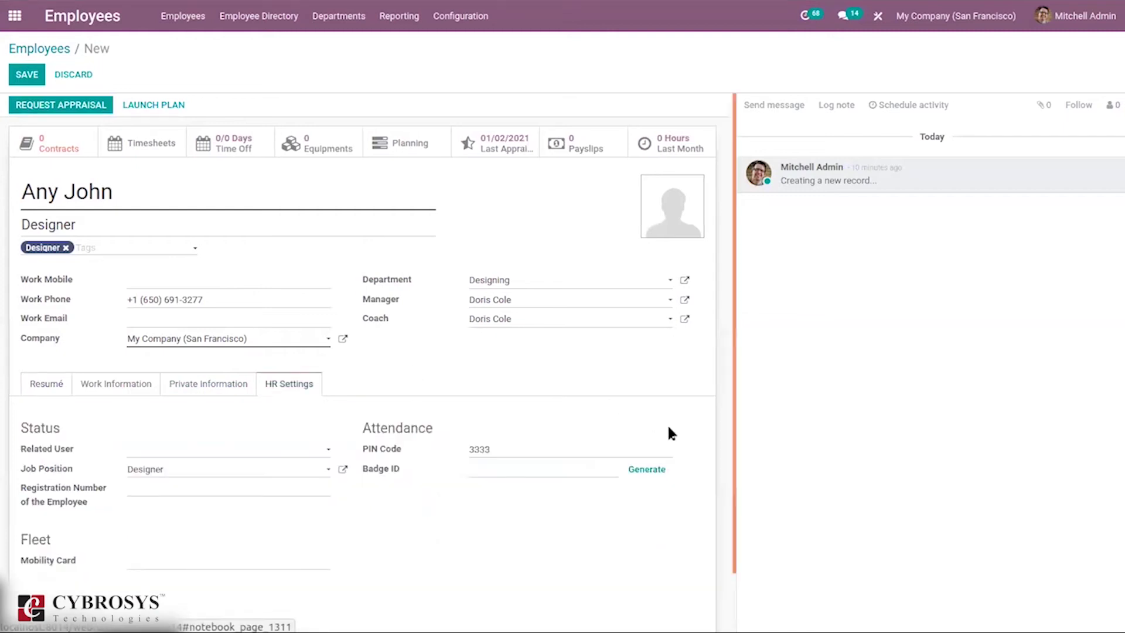
# - Generate a badge ID, change the timesheet cost to 100 per hour, and save
pyautogui.click(643, 473)
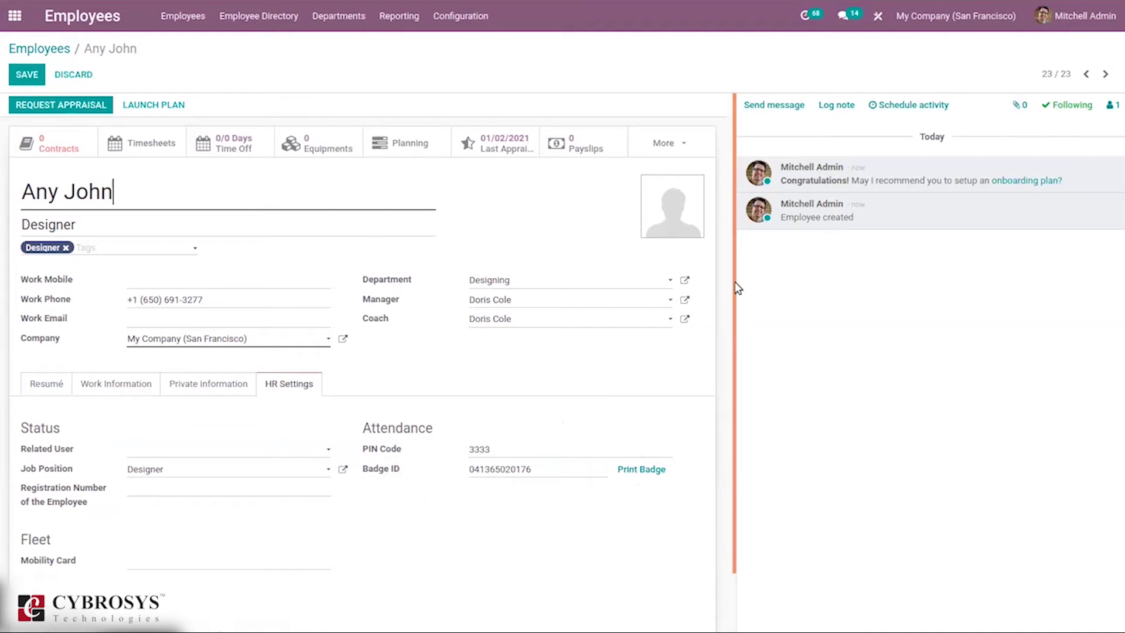
pyautogui.scroll(-1, 721, 319)
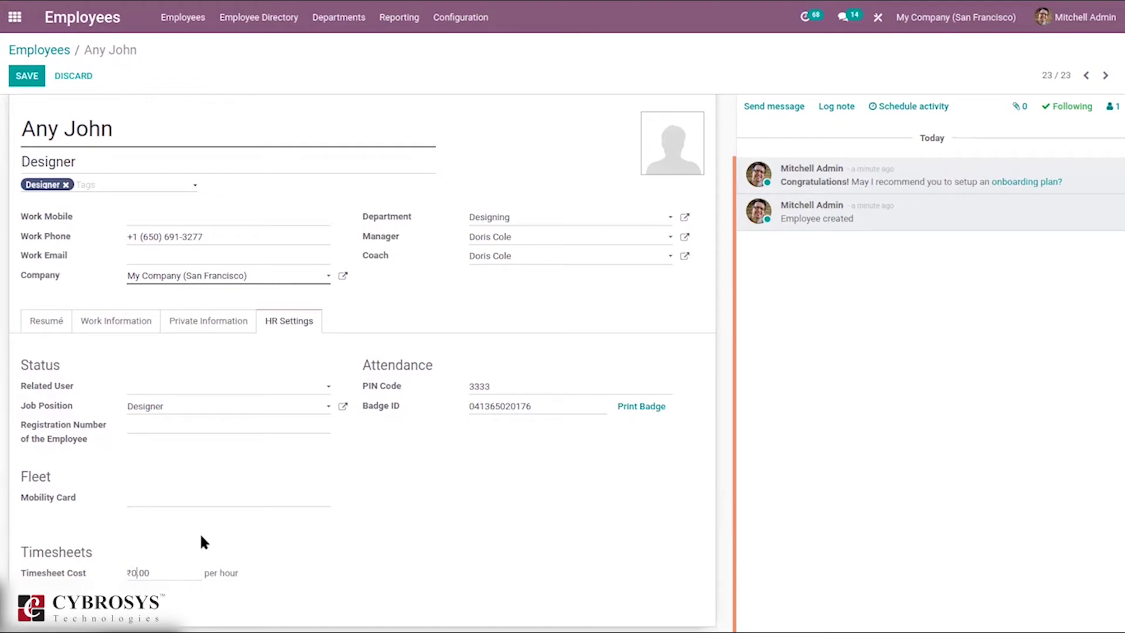
pyautogui.press('Delete')
pyautogui.press('Delete')
pyautogui.write('100')
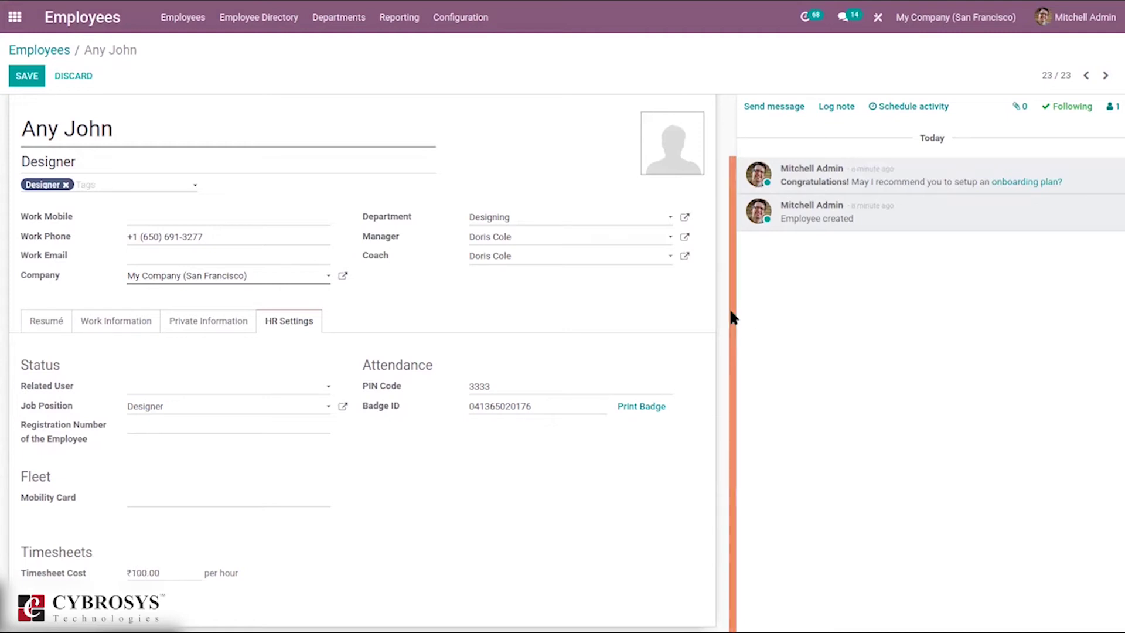
pyautogui.moveTo(728, 238); pyautogui.dragTo(723, 154)
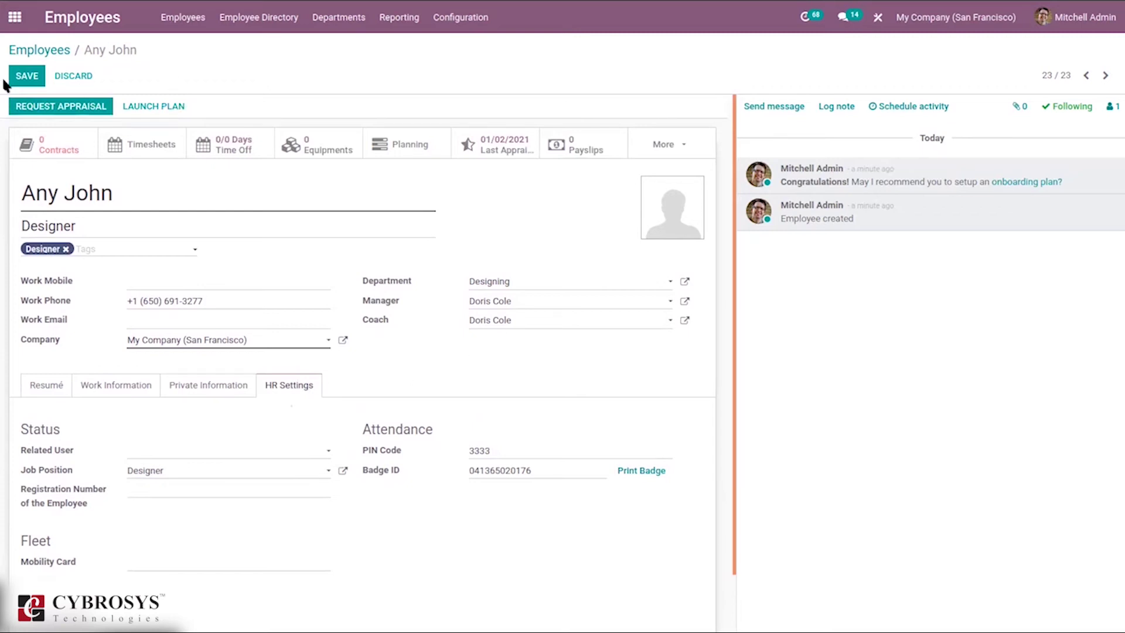
pyautogui.click(26, 78)
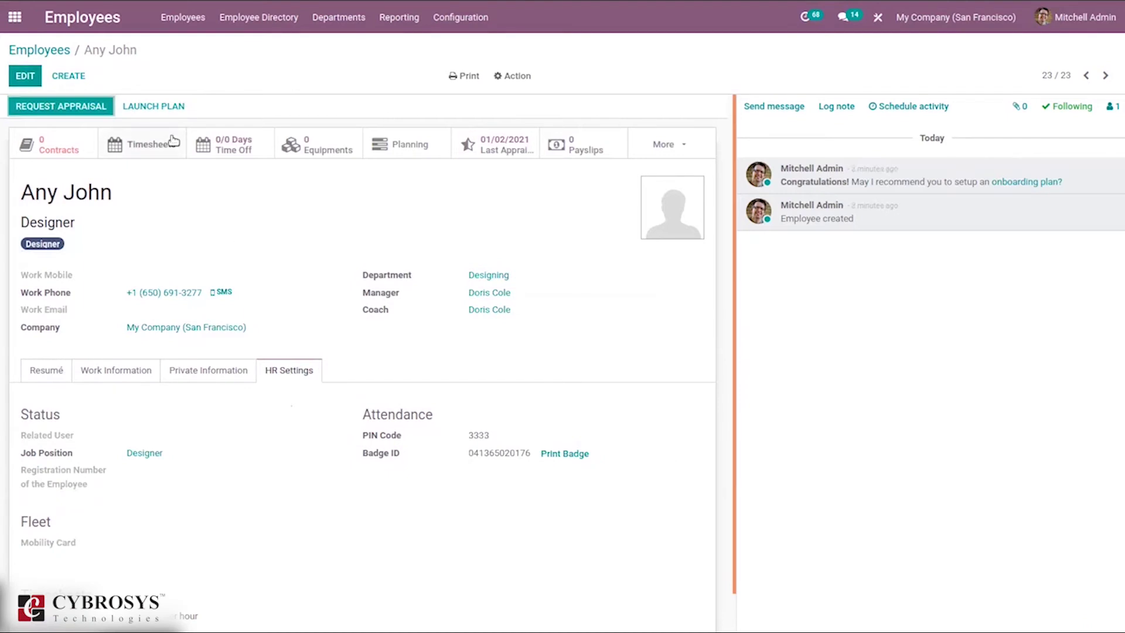
pyautogui.click(27, 76)
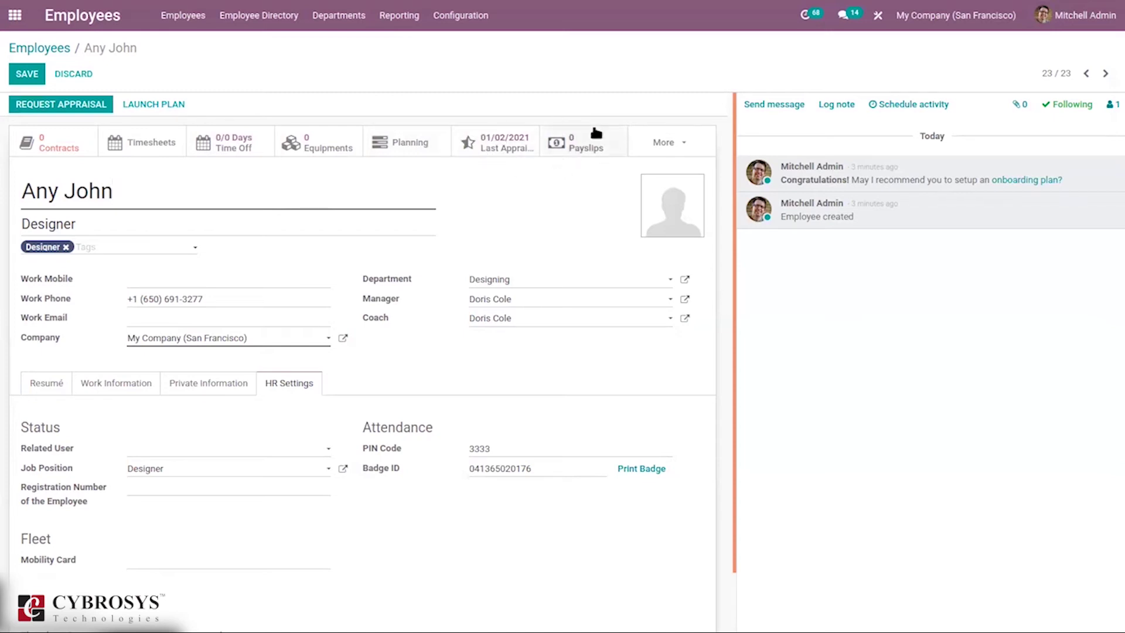
pyautogui.click(690, 140)
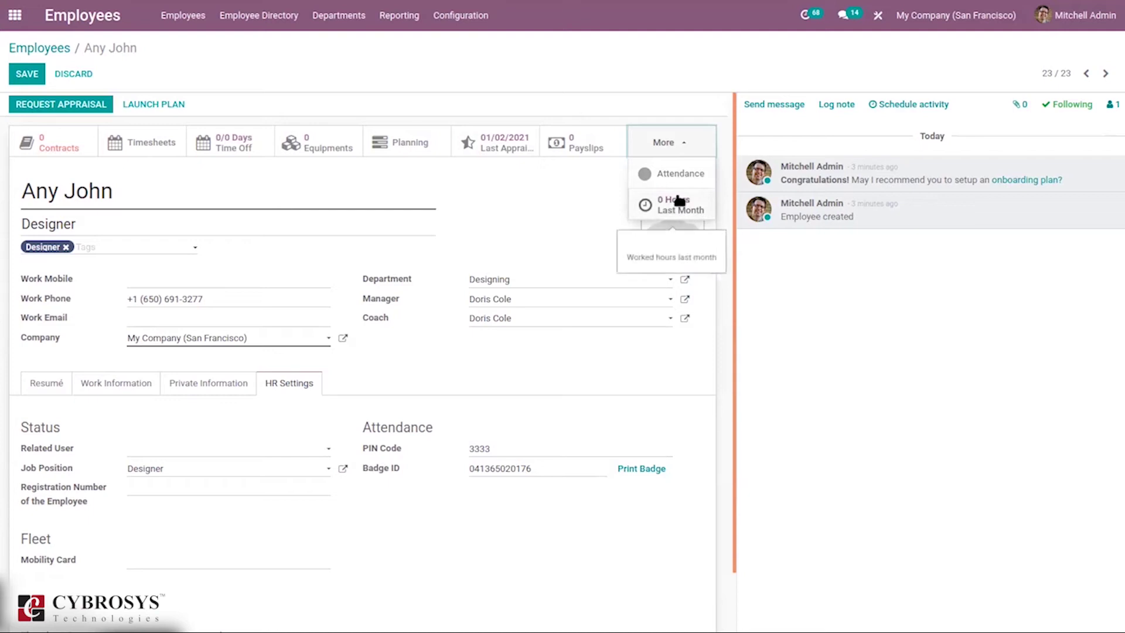
pyautogui.click(27, 74)
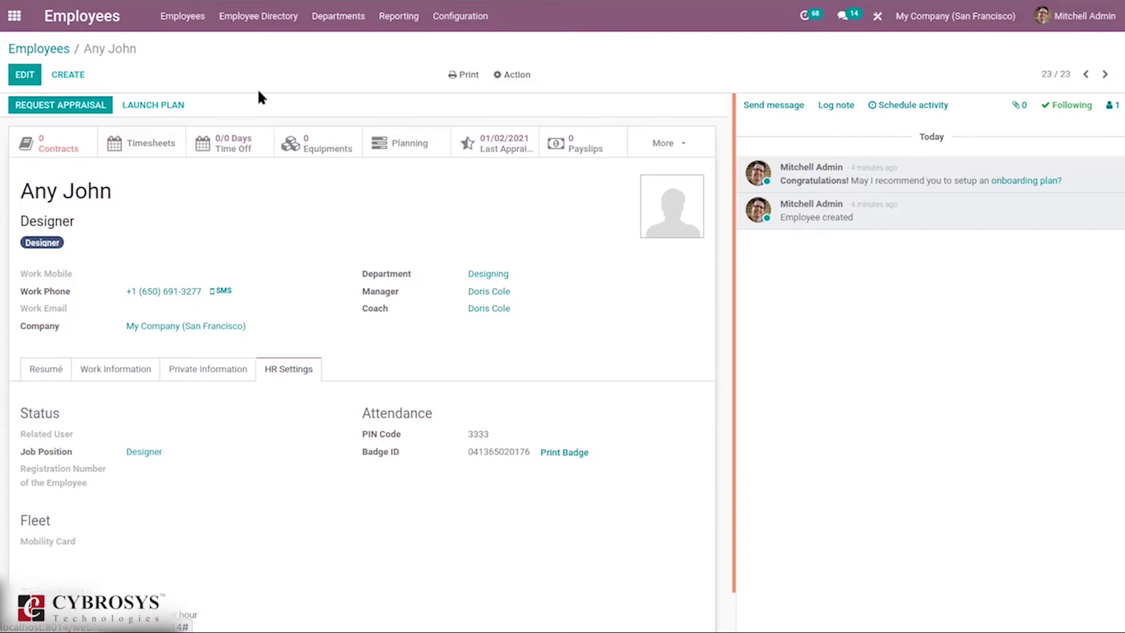
pyautogui.click(417, 143)
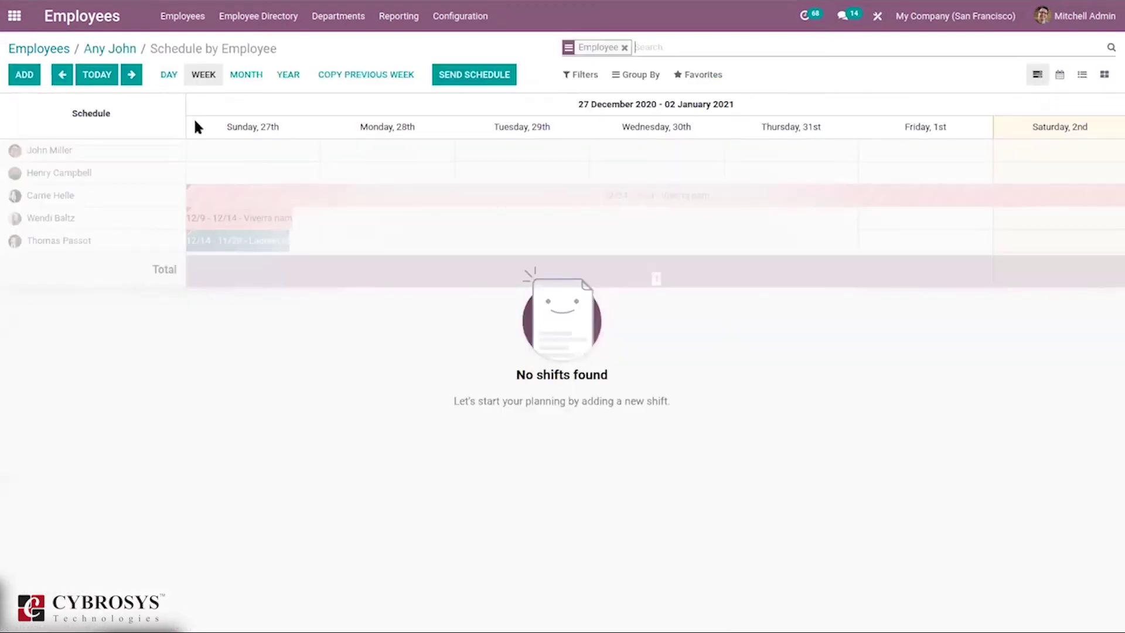
pyautogui.click(24, 75)
pyautogui.click(361, 147)
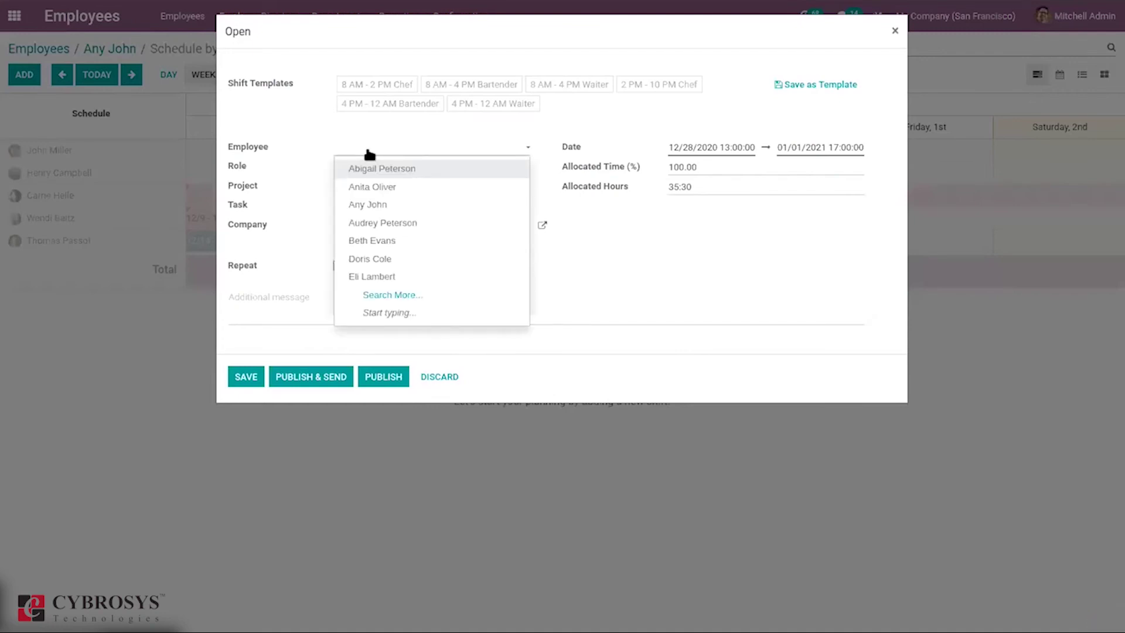
pyautogui.click(389, 205)
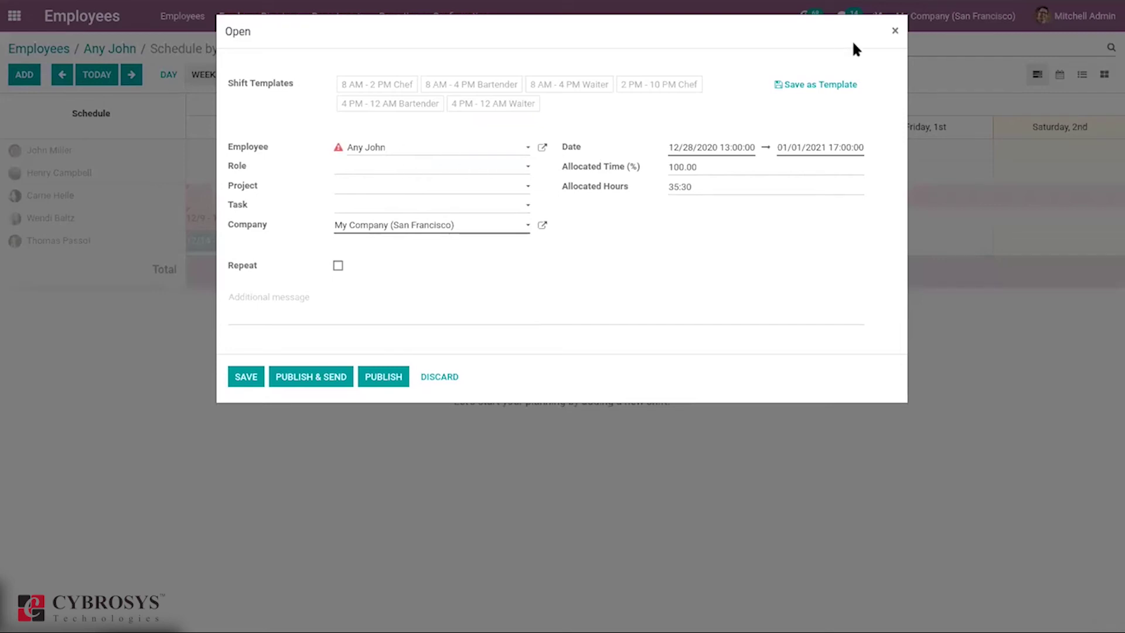
pyautogui.click(894, 32)
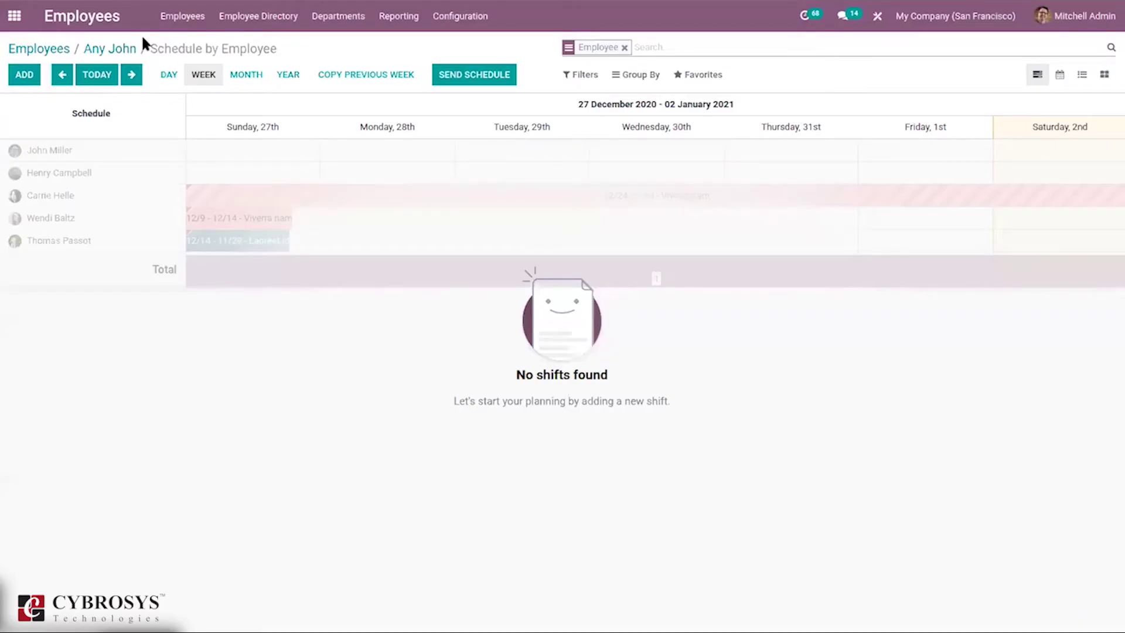
pyautogui.click(108, 48)
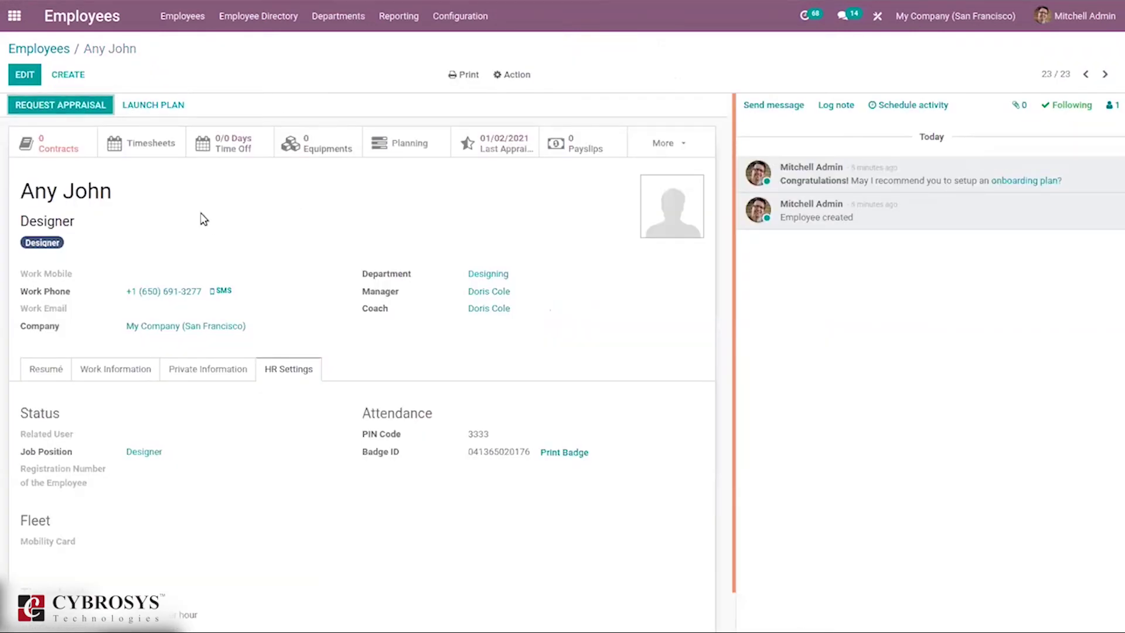
# - Save the Designer employee record
pyautogui.moveTo(671, 198)
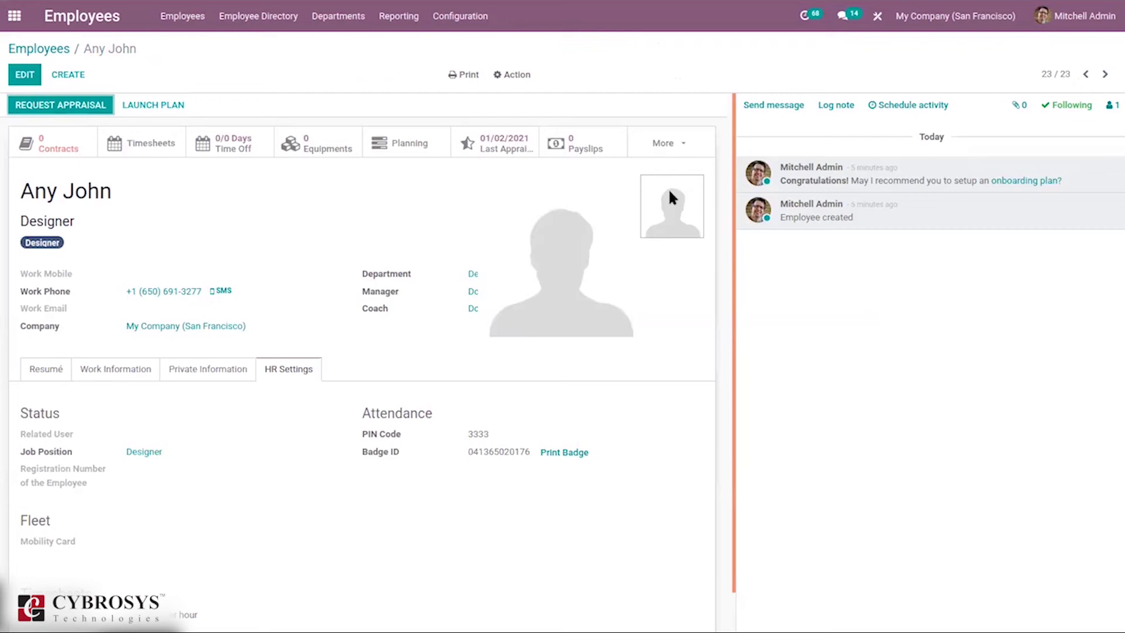
pyautogui.click(15, 71)
pyautogui.click(25, 75)
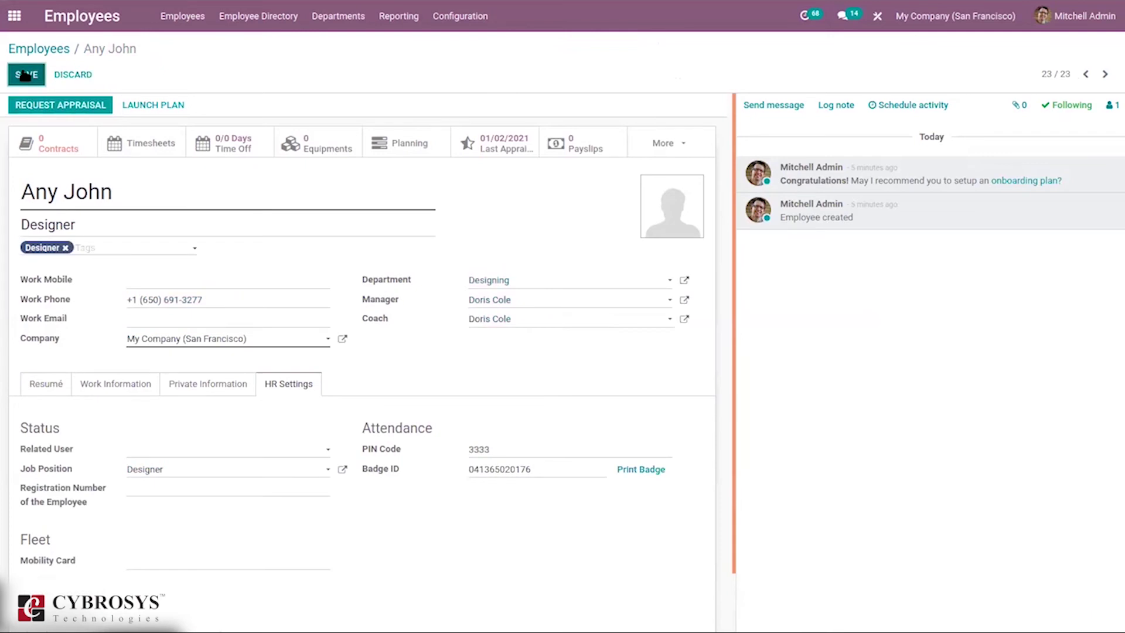
# - Request an appraisal from the manager with a desired deadline of 01/09/2021
pyautogui.click(74, 110)
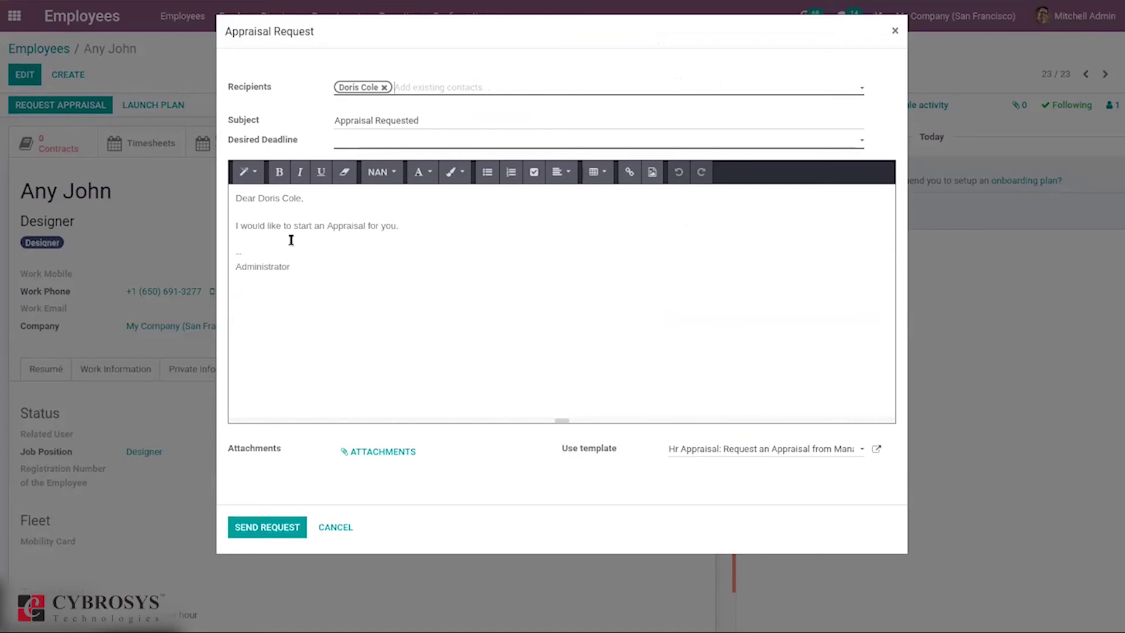
pyautogui.click(317, 279)
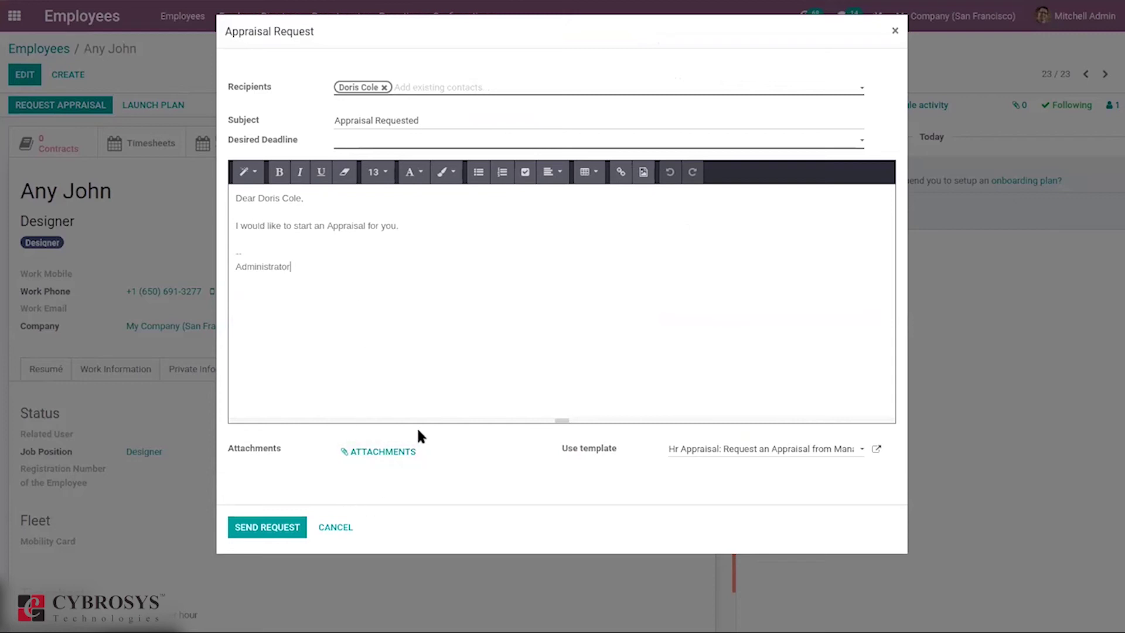
pyautogui.click(280, 522)
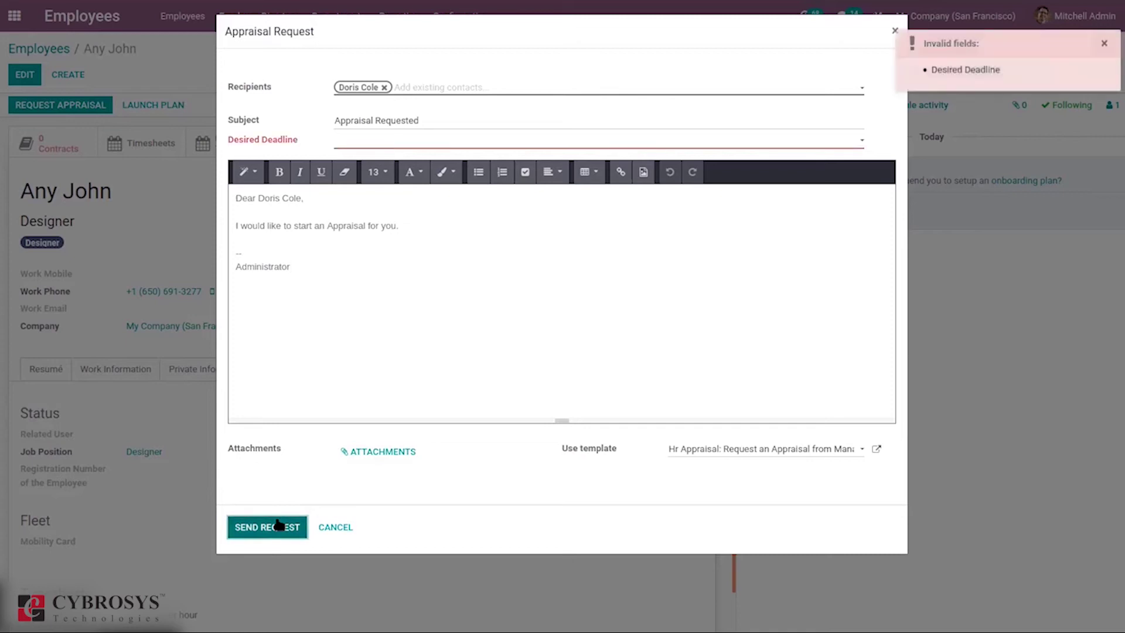
pyautogui.click(344, 143)
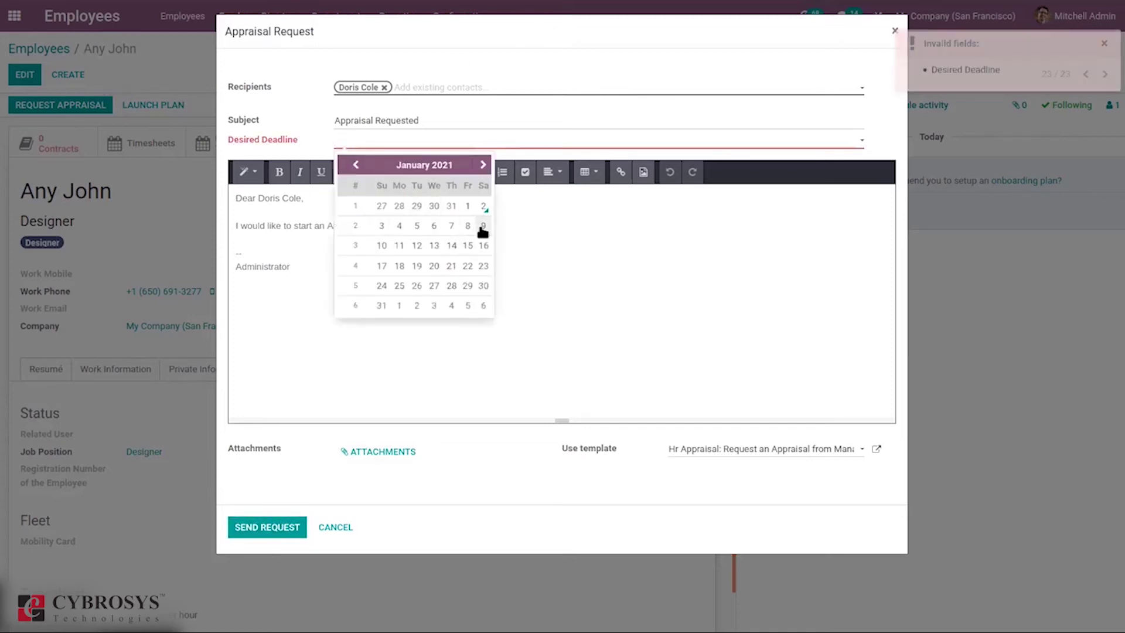
pyautogui.click(483, 227)
pyautogui.click(252, 527)
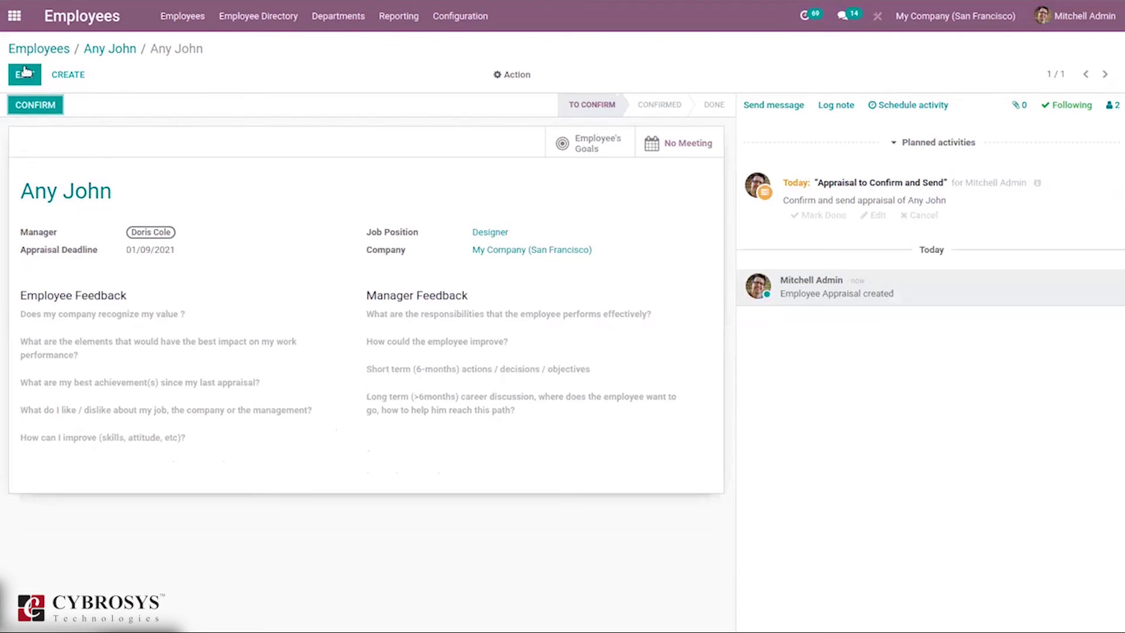
# - Confirm the appraisal, cancel the Onboarding plan launch, and return to the employees overview
pyautogui.click(35, 105)
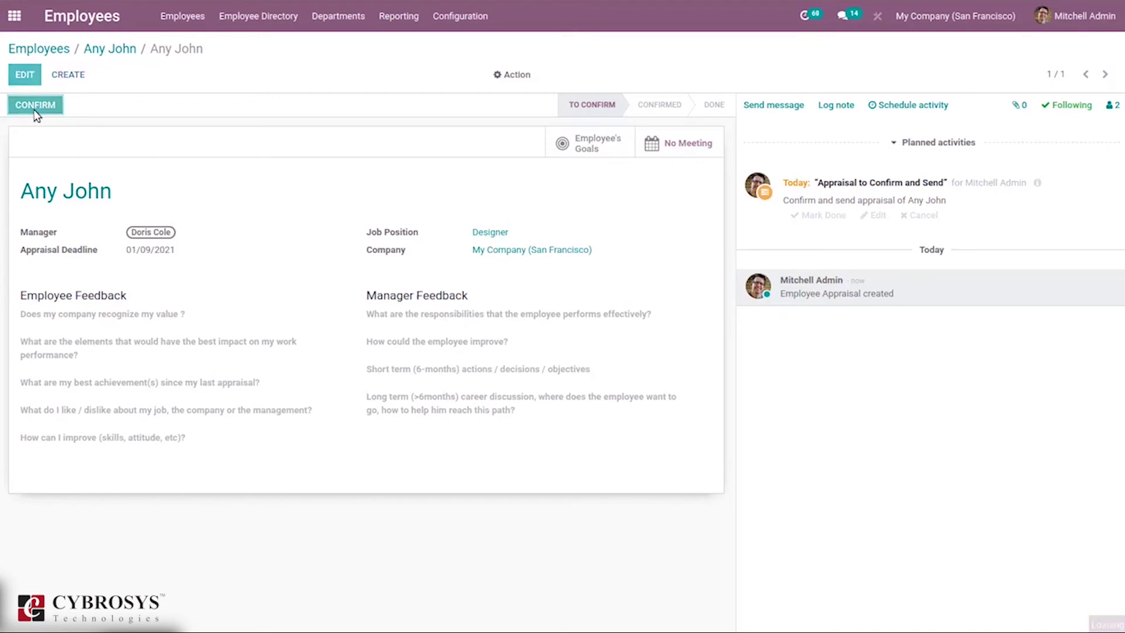
pyautogui.click(109, 47)
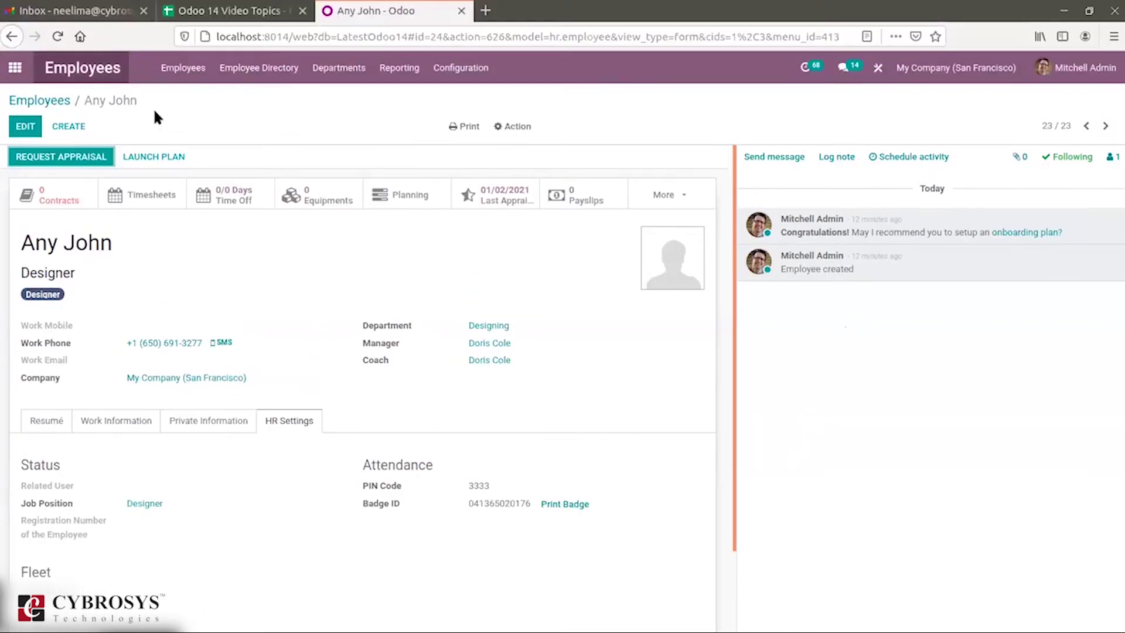
pyautogui.click(141, 103)
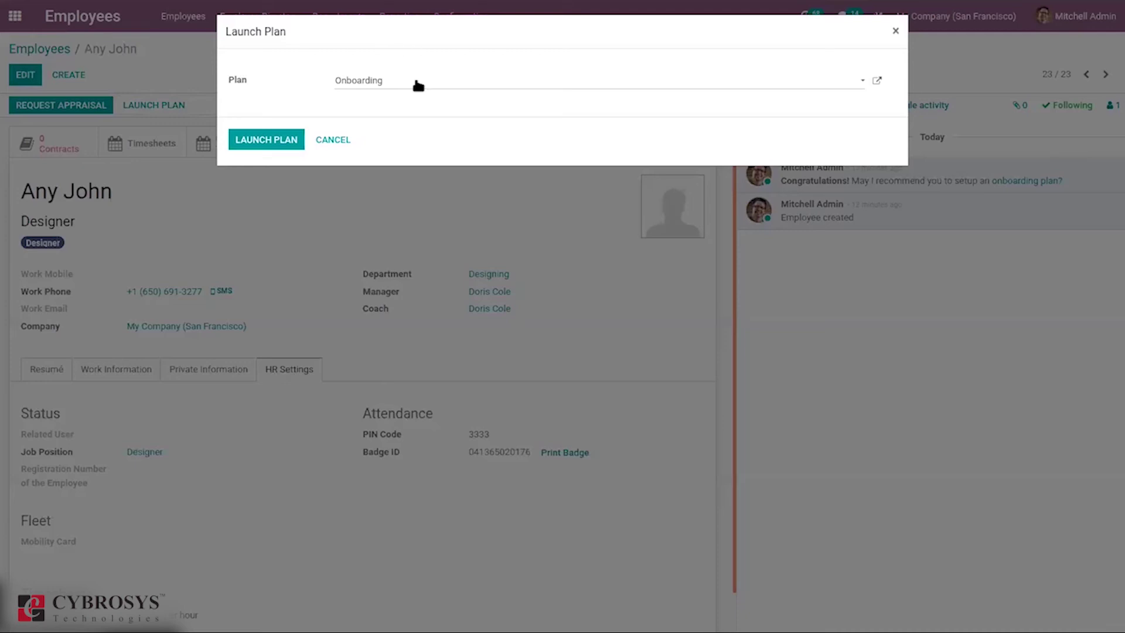
pyautogui.click(375, 83)
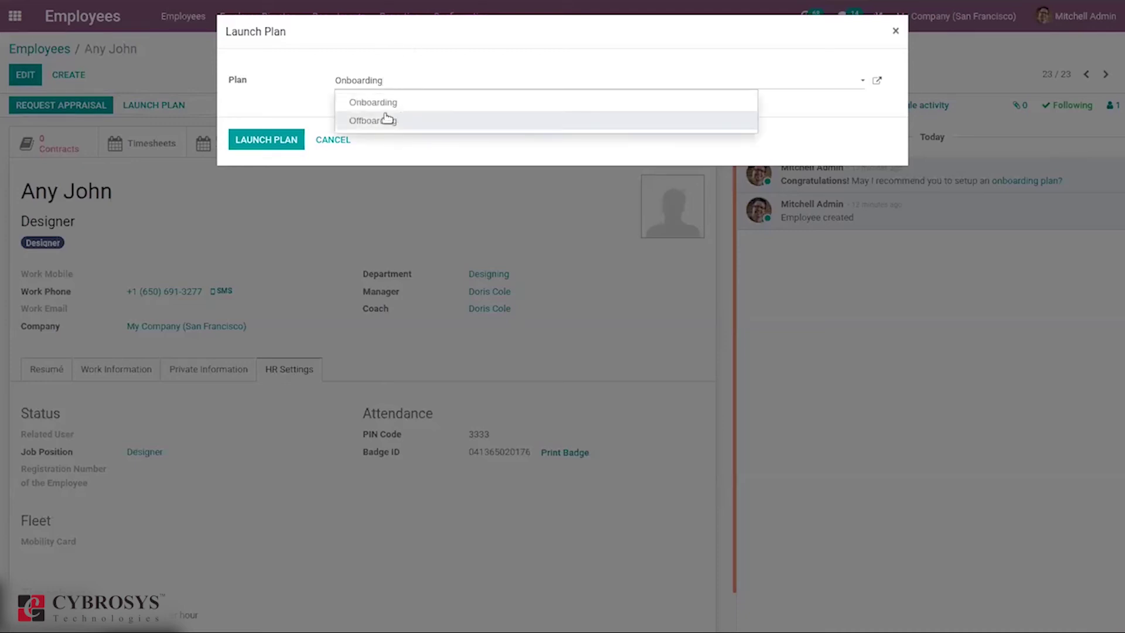
pyautogui.click(359, 102)
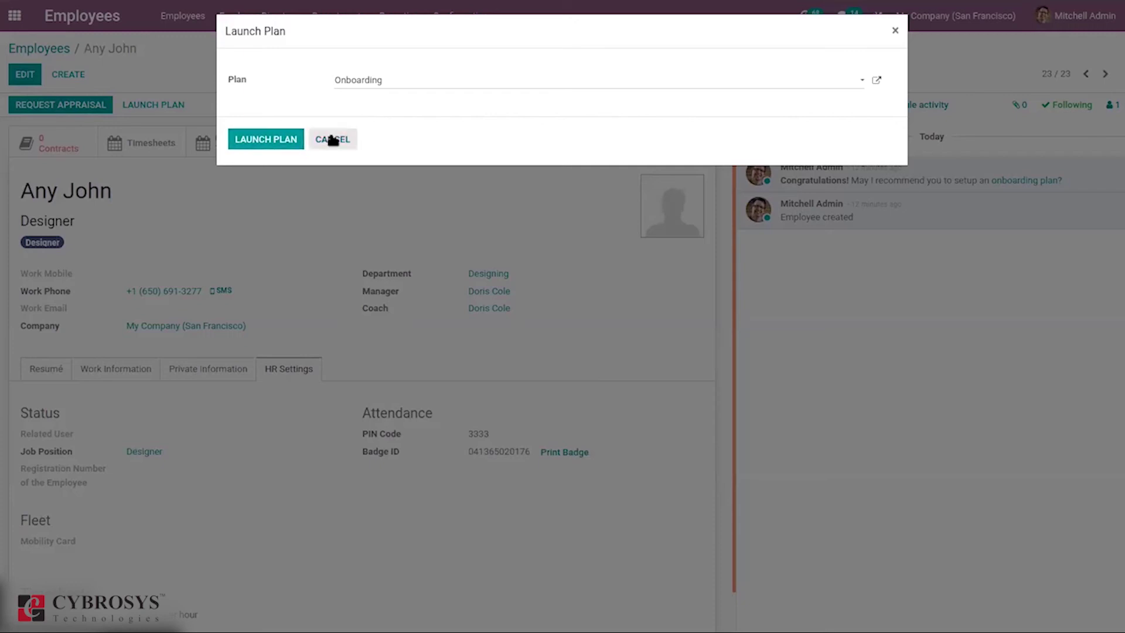
pyautogui.click(332, 140)
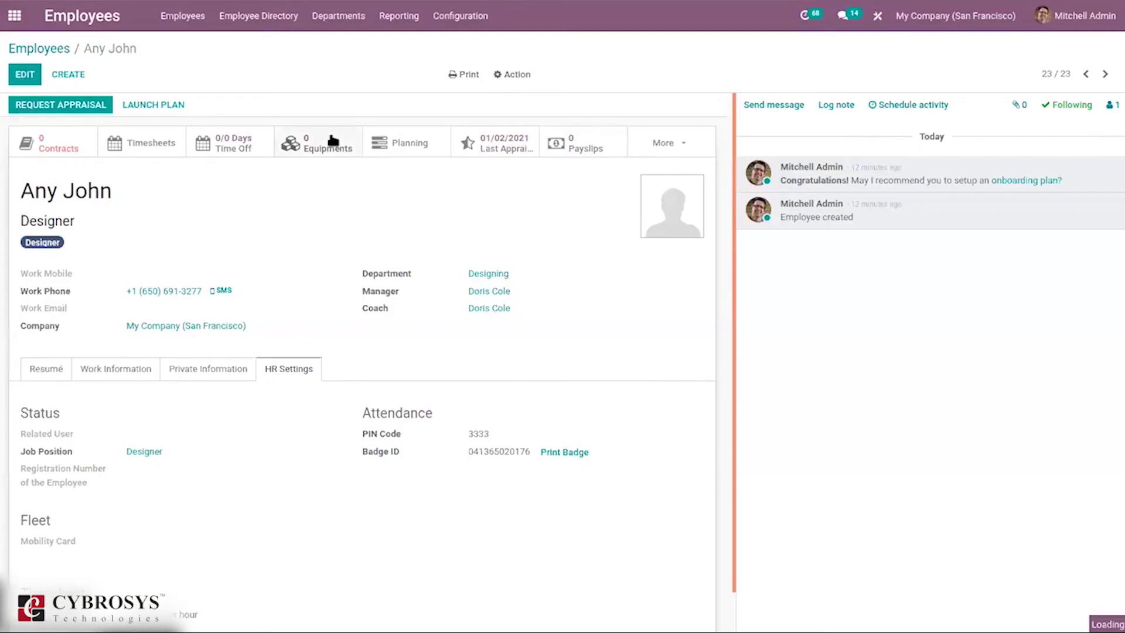
pyautogui.click(44, 49)
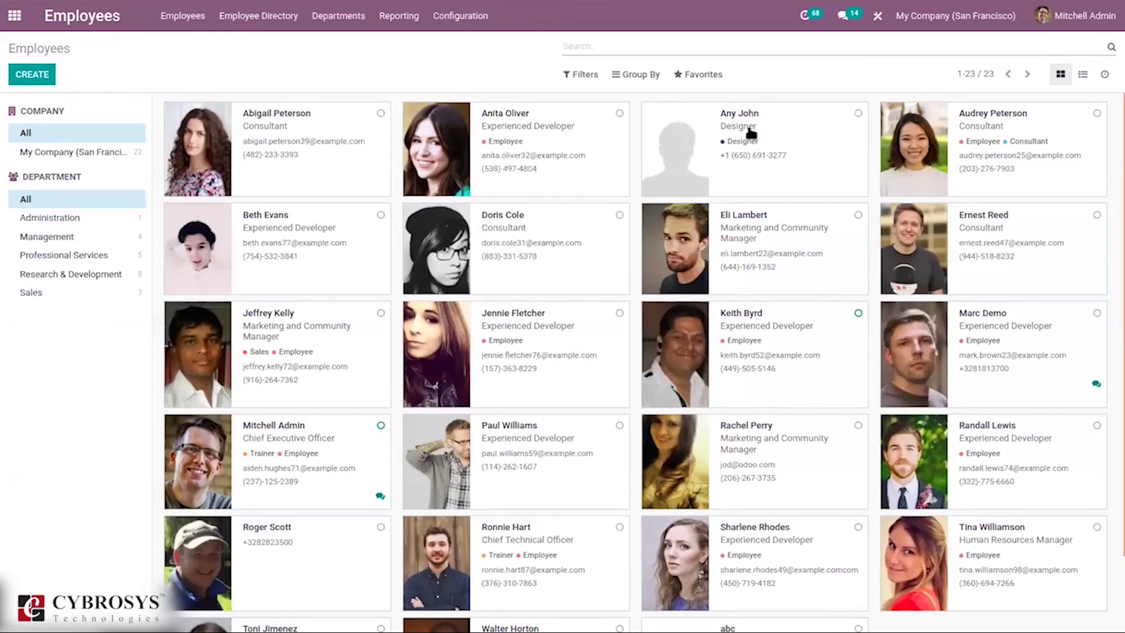
# - Switch from the Employees overview to the Contracts board and start a new contract
pyautogui.click(185, 16)
pyautogui.click(187, 16)
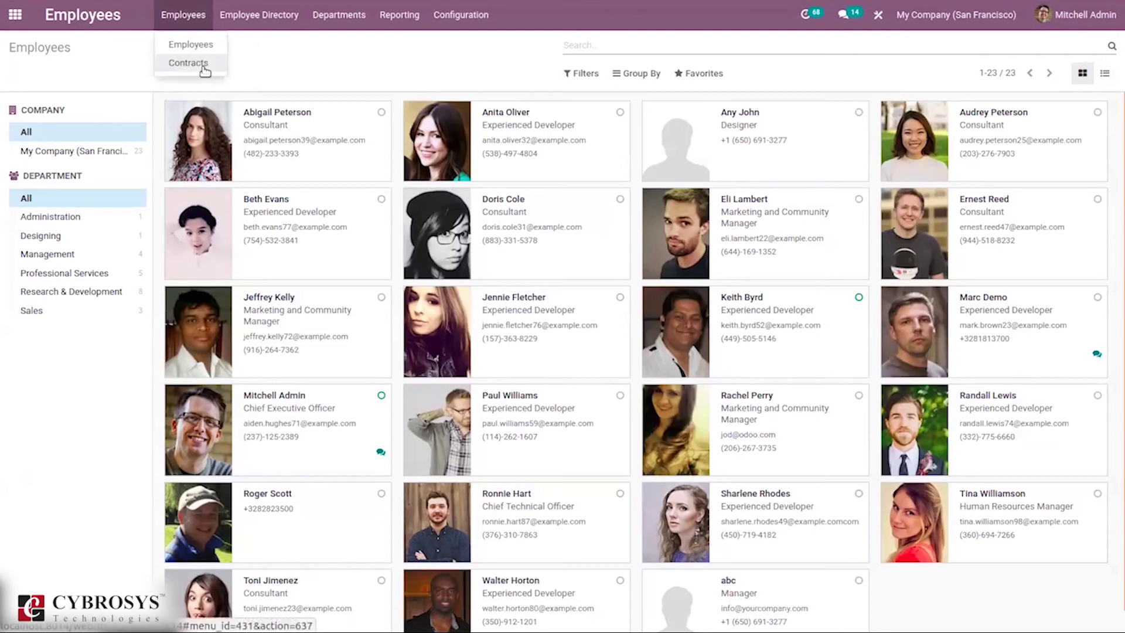
pyautogui.click(816, 137)
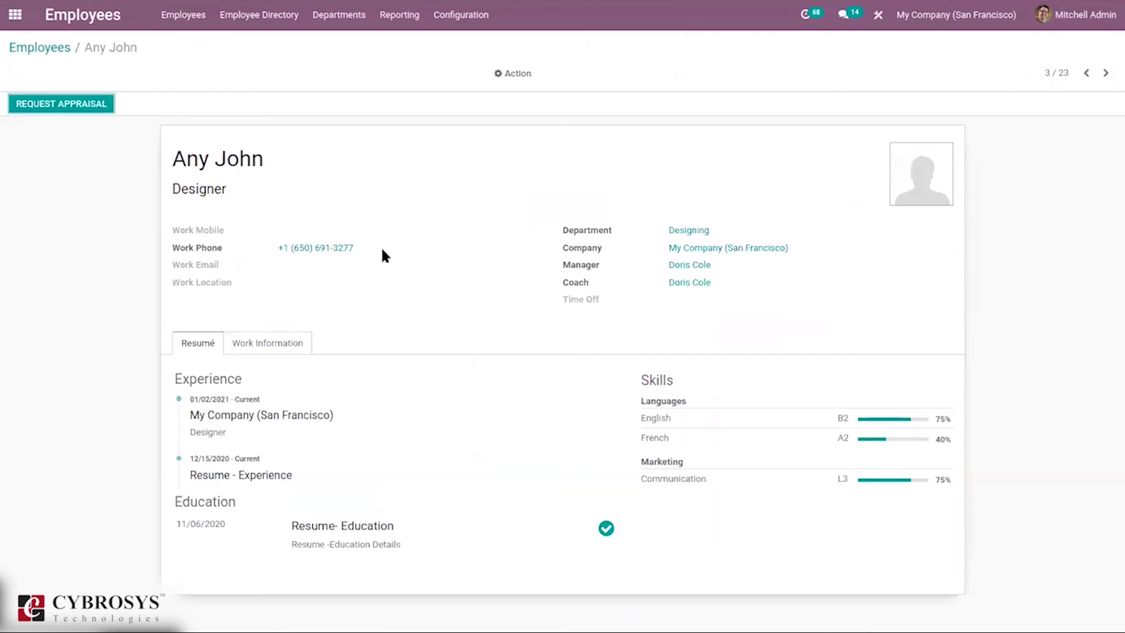
pyautogui.click(174, 16)
pyautogui.click(193, 62)
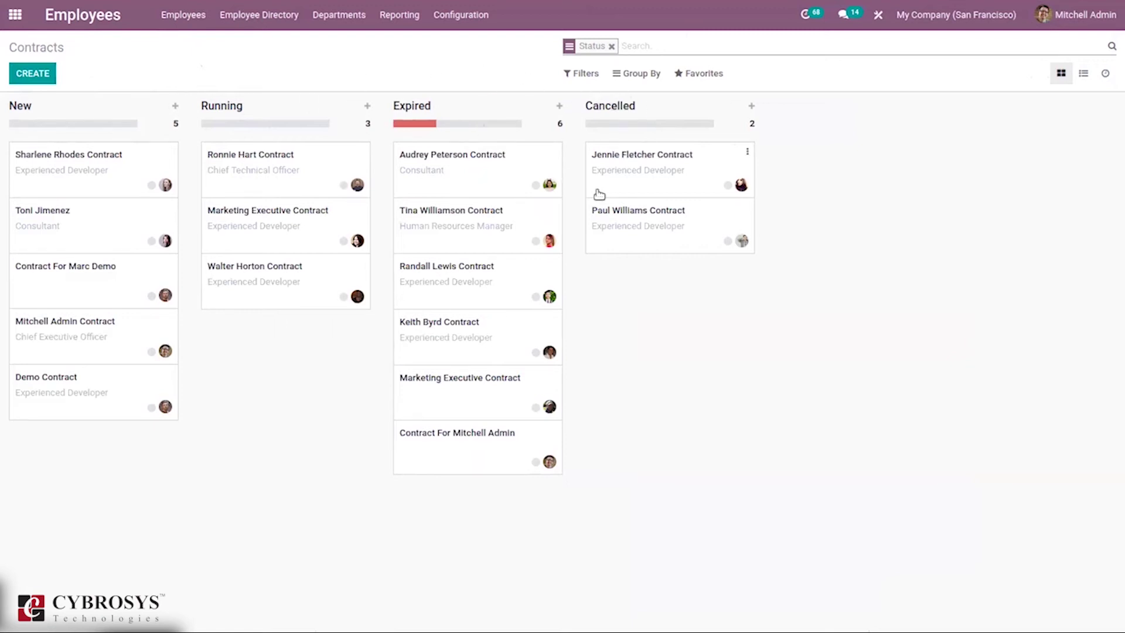
pyautogui.click(25, 79)
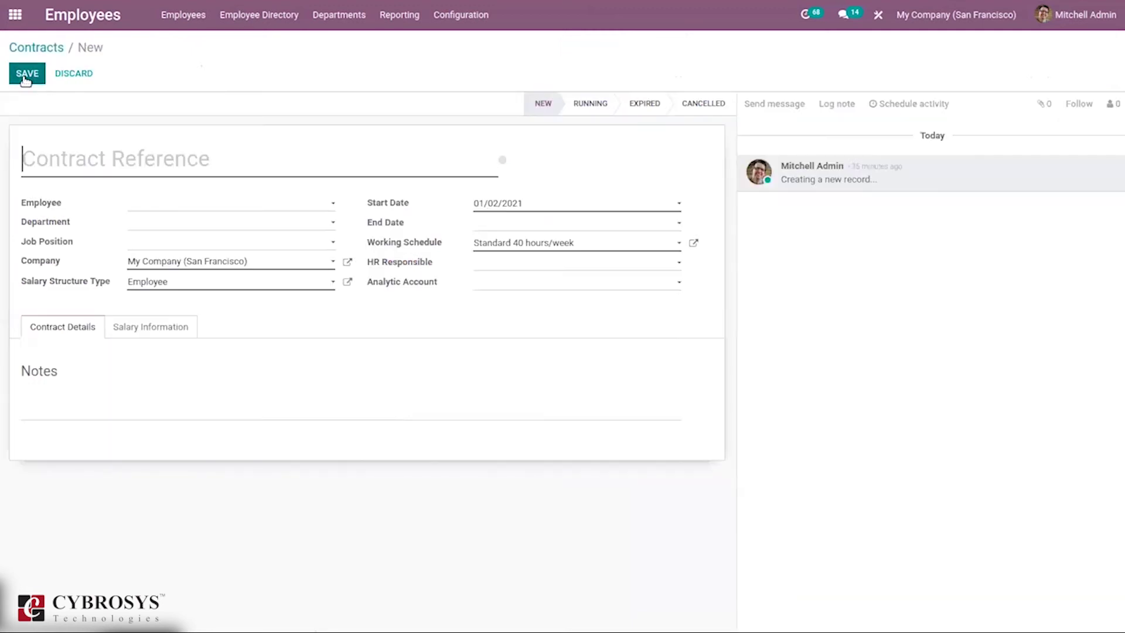
# - Create 'Any John Contract' for the designer with Employee structure type and an HR responsible
pyautogui.click(41, 48)
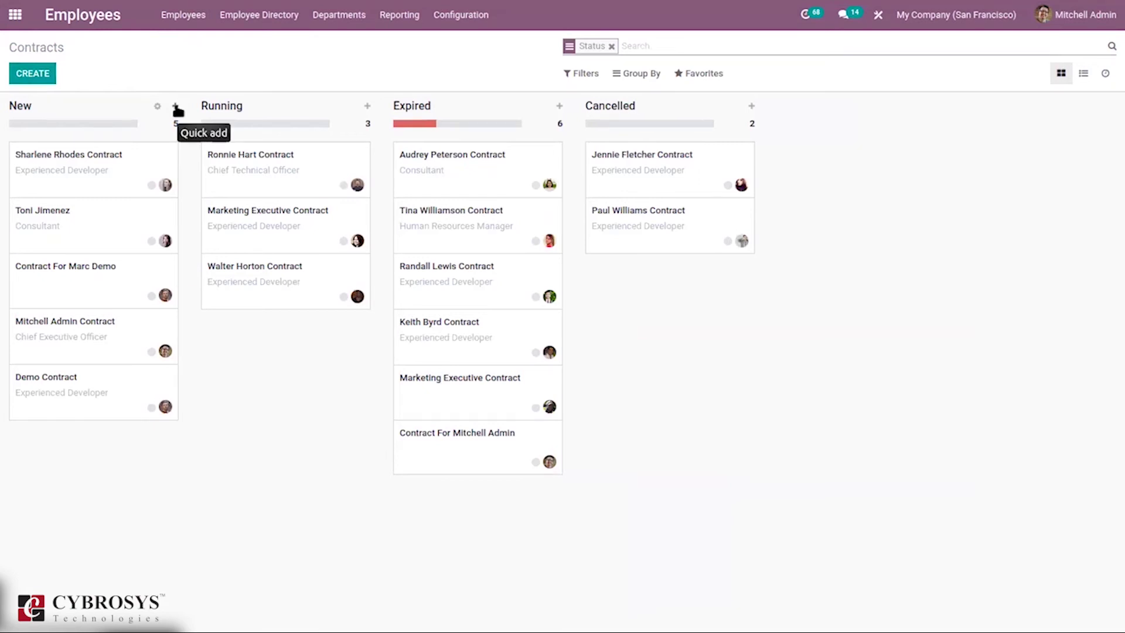
pyautogui.click(30, 76)
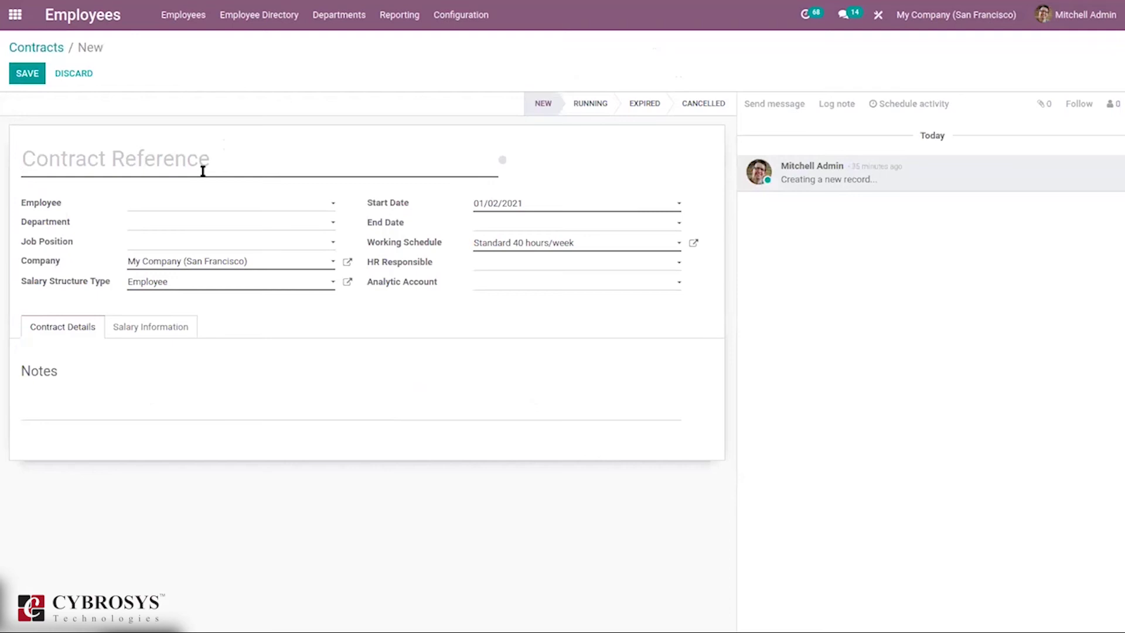
pyautogui.write('An')
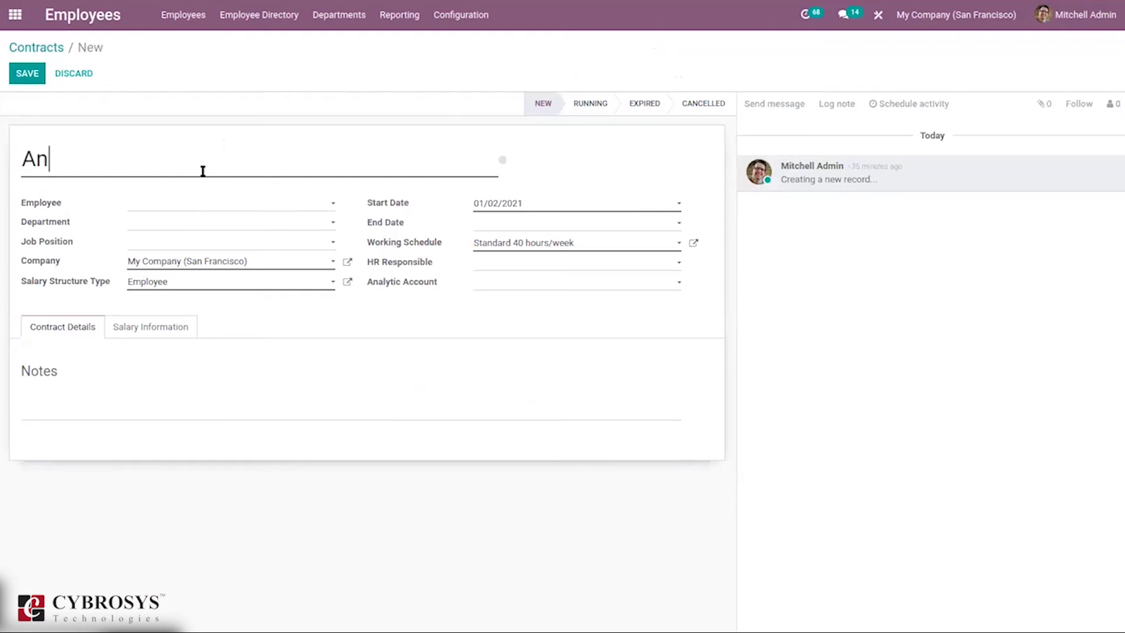
pyautogui.write('y John')
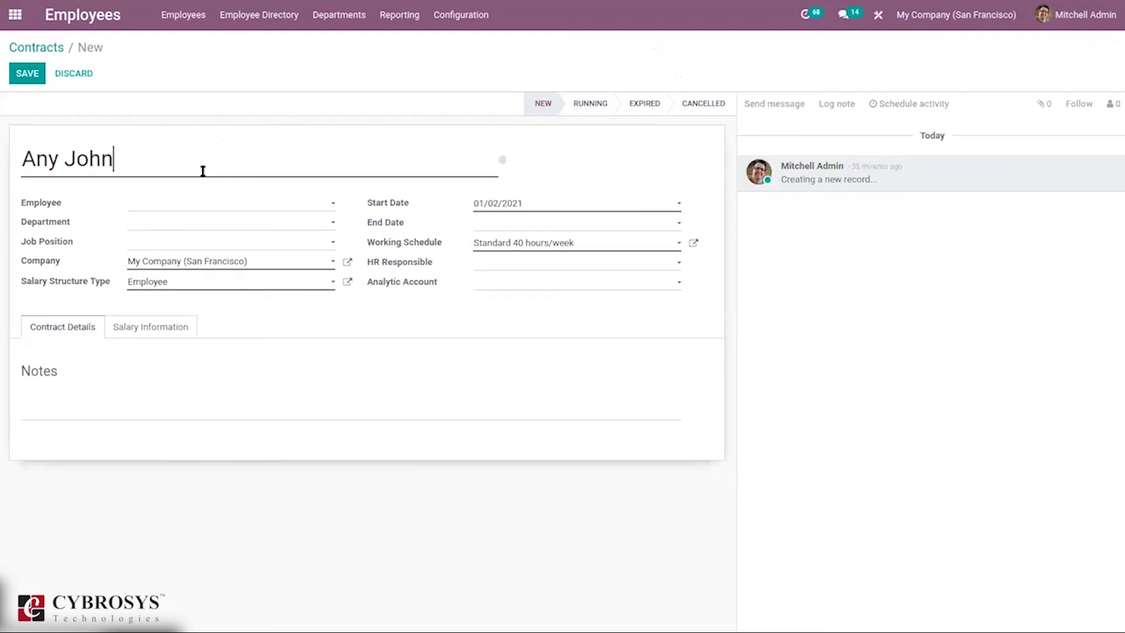
pyautogui.write(' Contract')
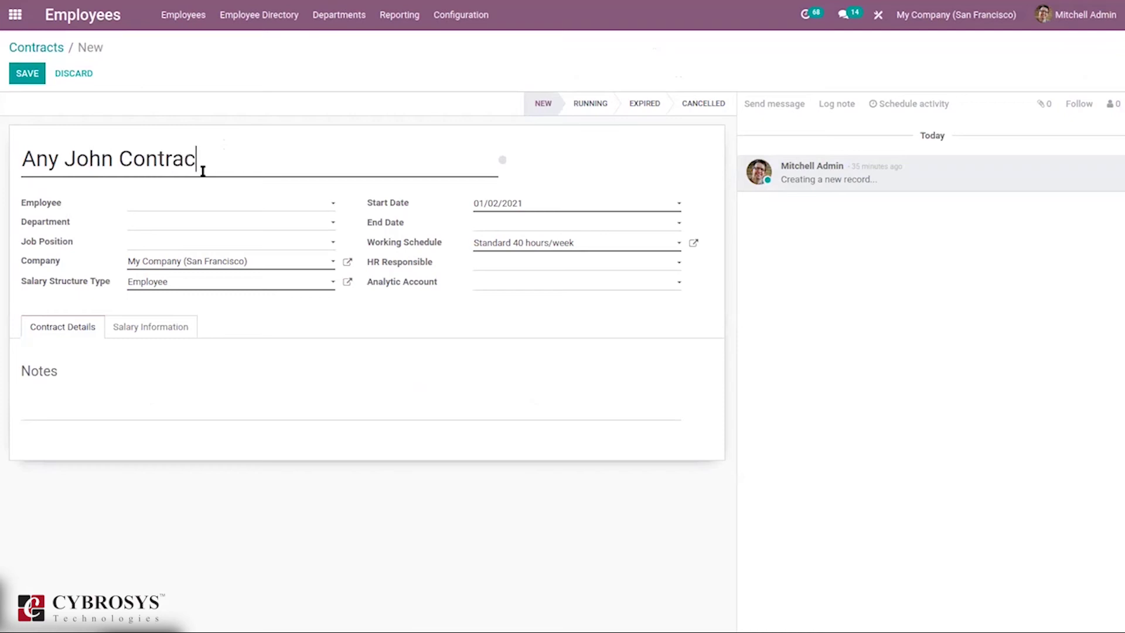
pyautogui.click(186, 203)
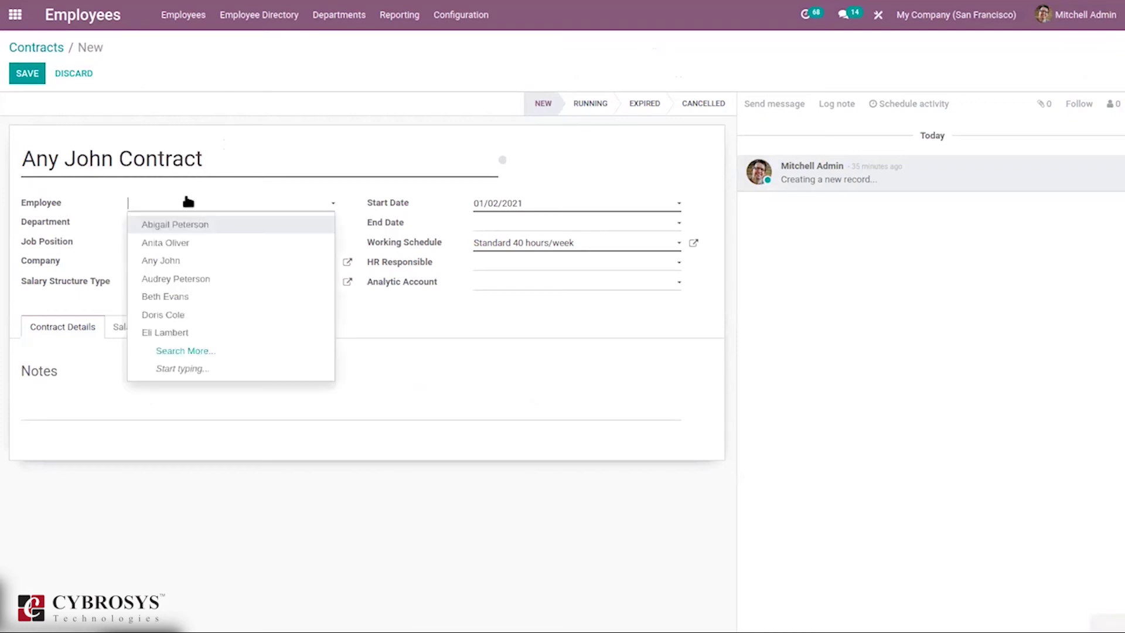
pyautogui.click(196, 261)
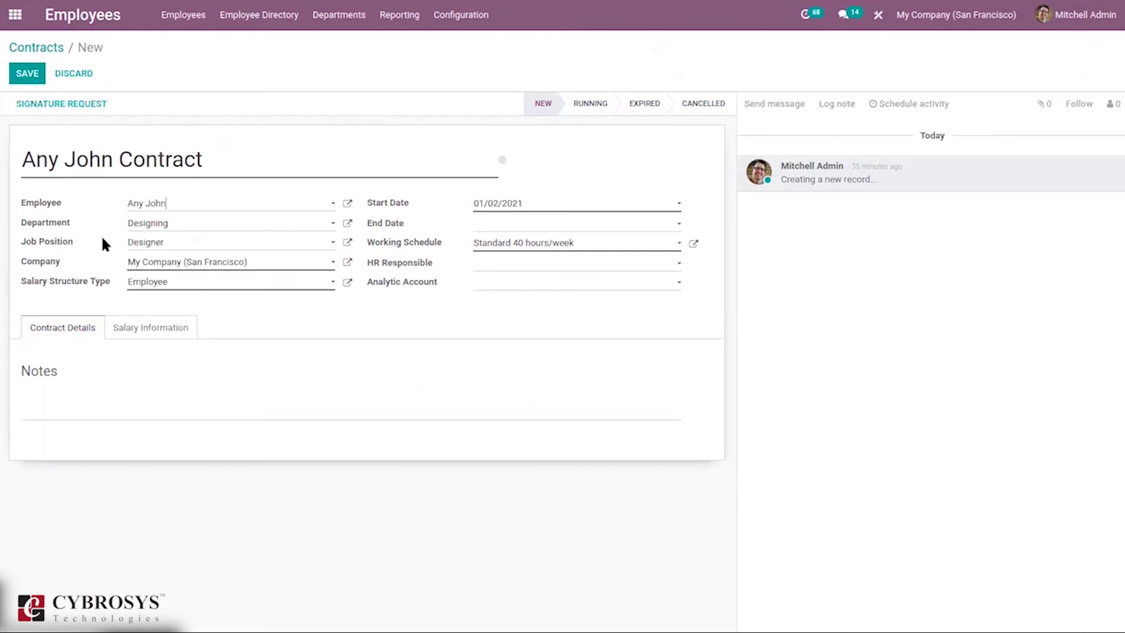
pyautogui.click(152, 287)
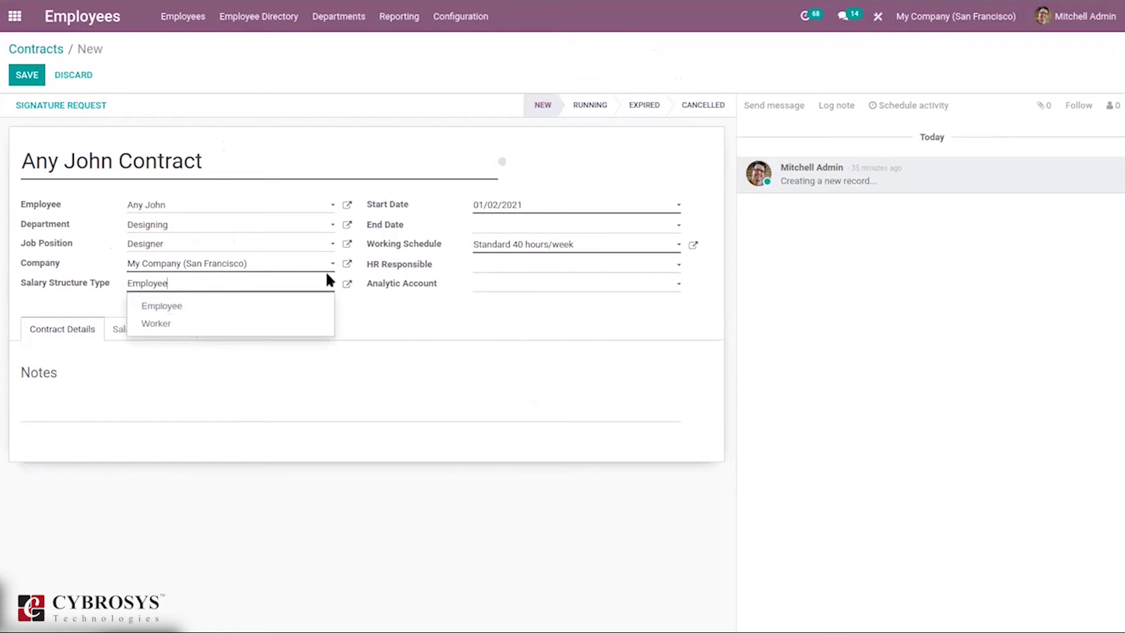
pyautogui.click(449, 312)
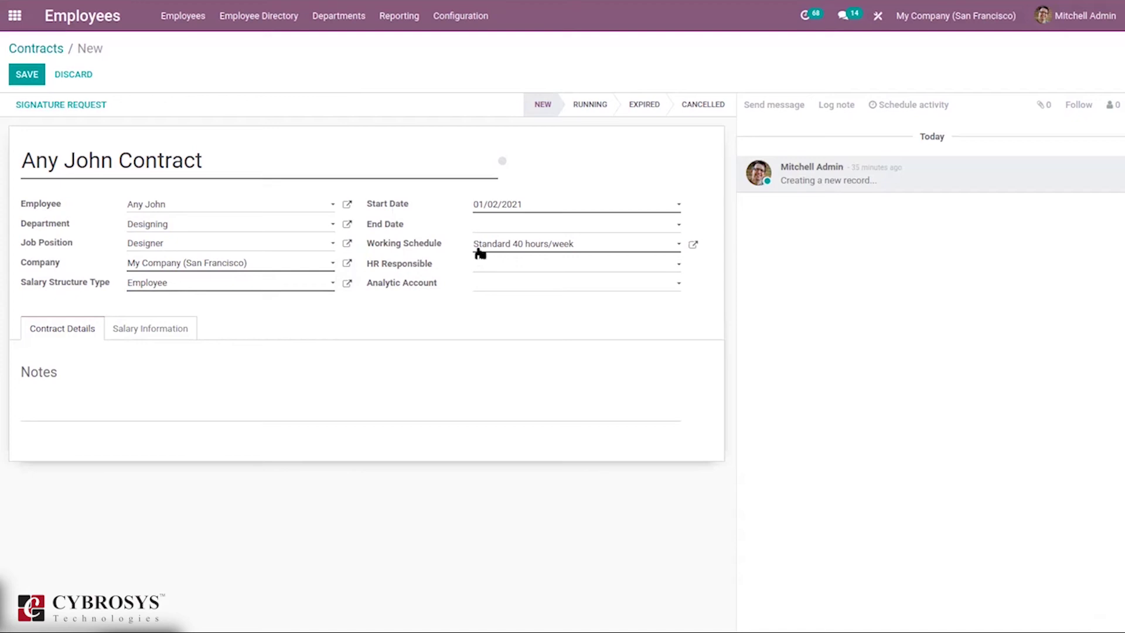
pyautogui.click(481, 268)
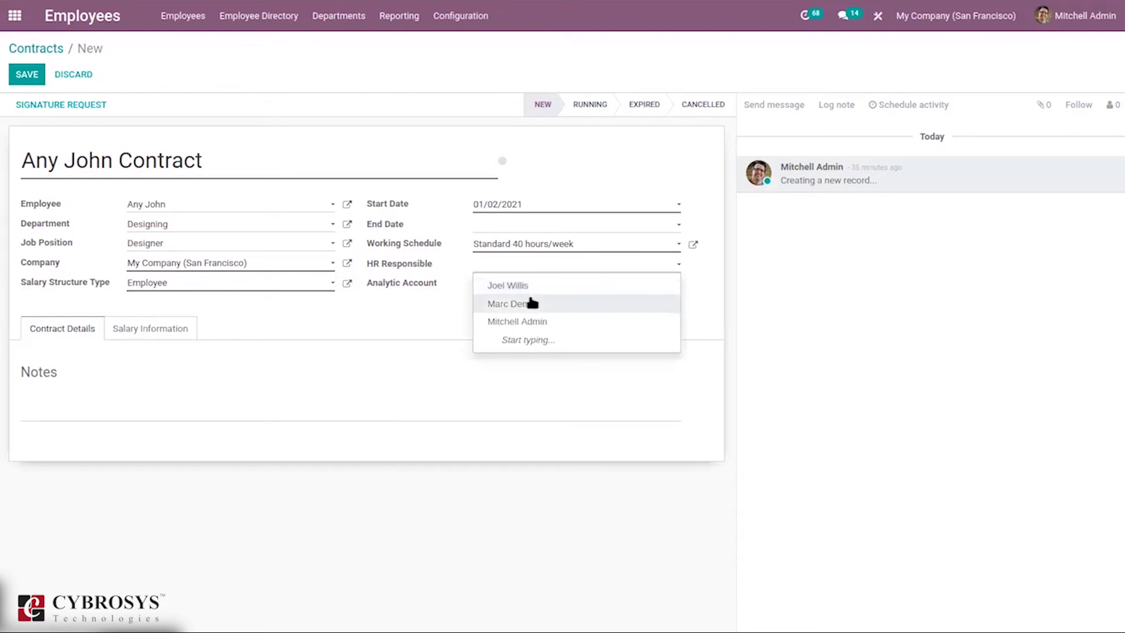
pyautogui.click(527, 321)
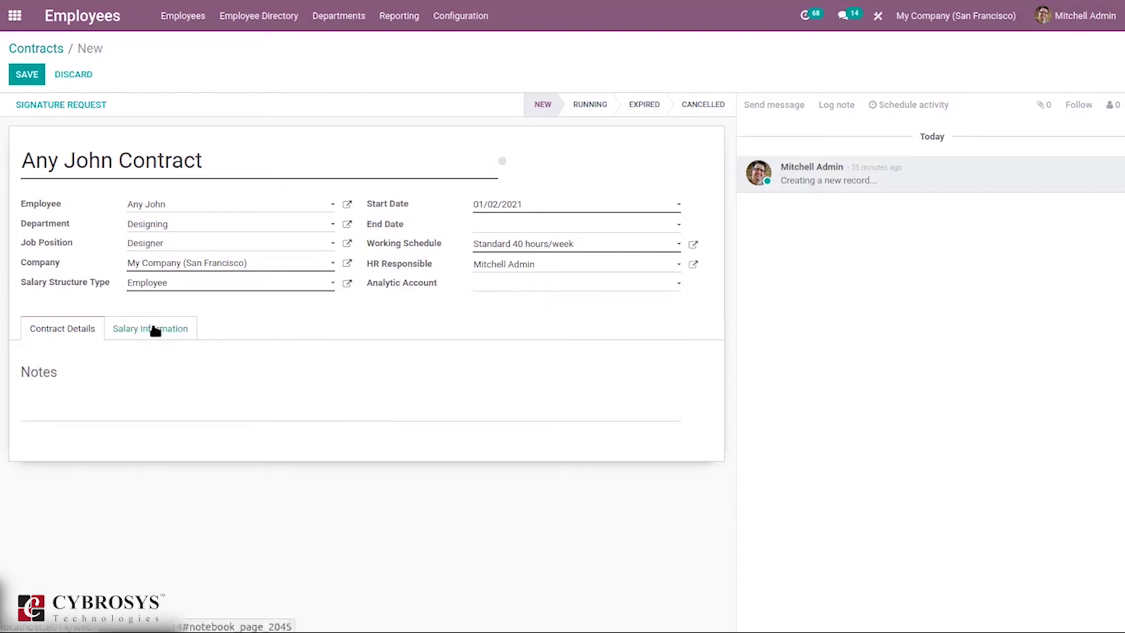
# - Set the monthly wage to ₹30.00, keep the Employee structure type, and save the contract
pyautogui.click(156, 331)
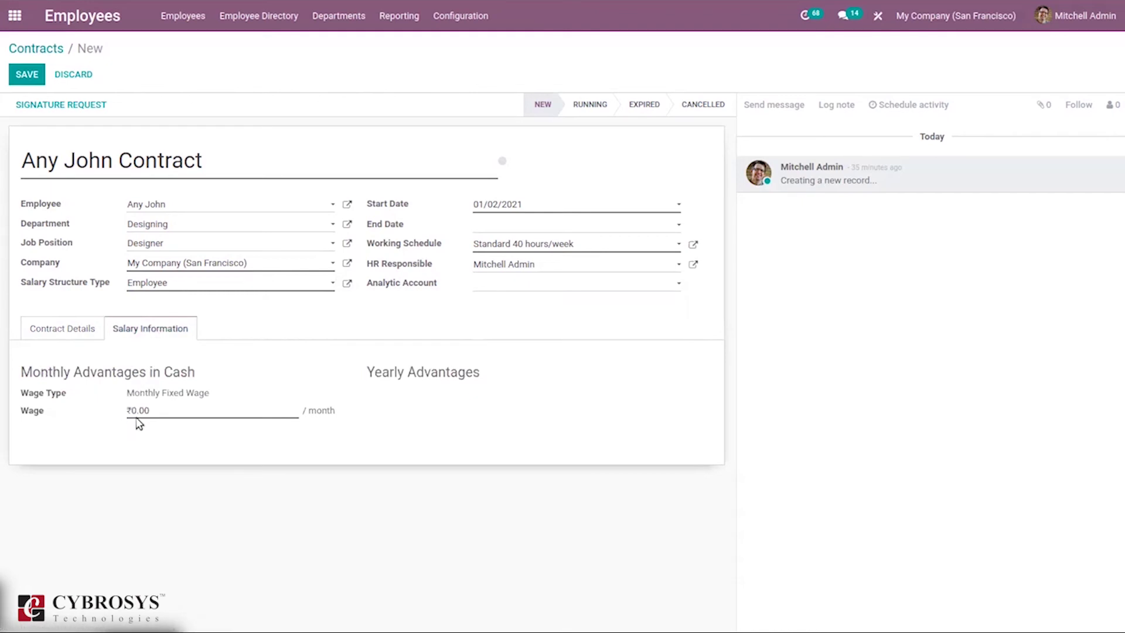
pyautogui.press('BackSpace')
pyautogui.write('30')
pyautogui.click(147, 284)
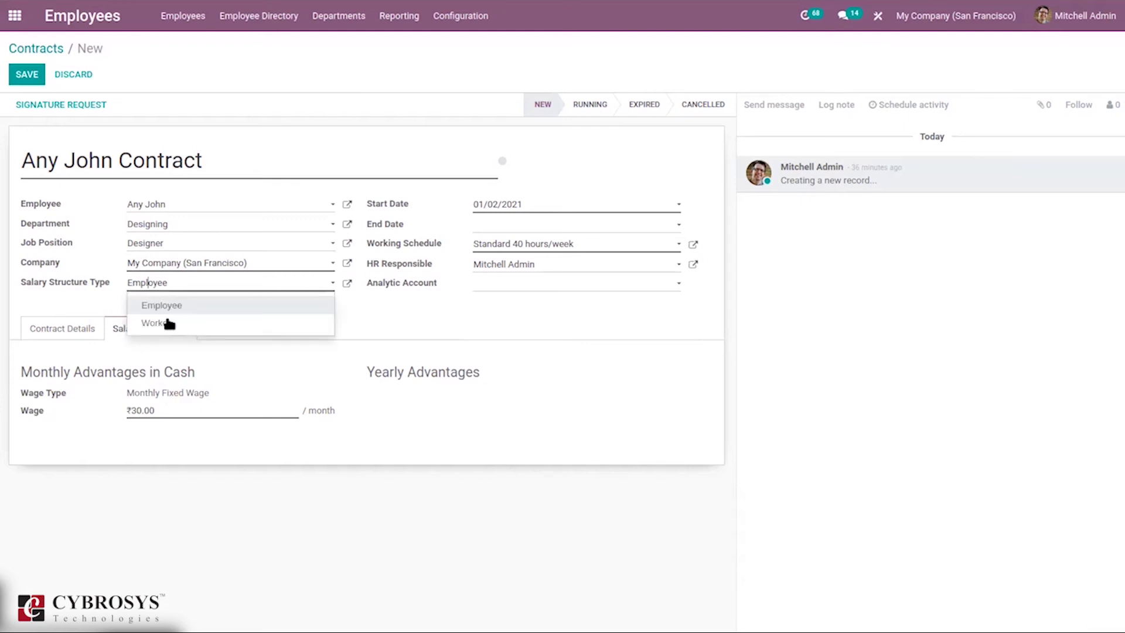
pyautogui.click(169, 326)
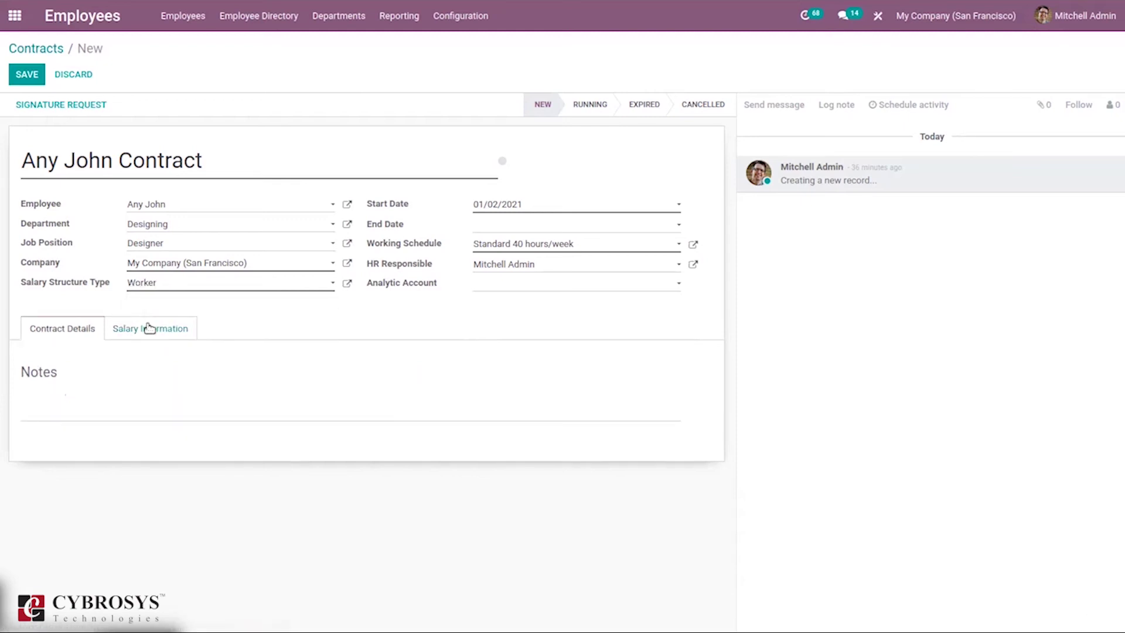
pyautogui.click(149, 328)
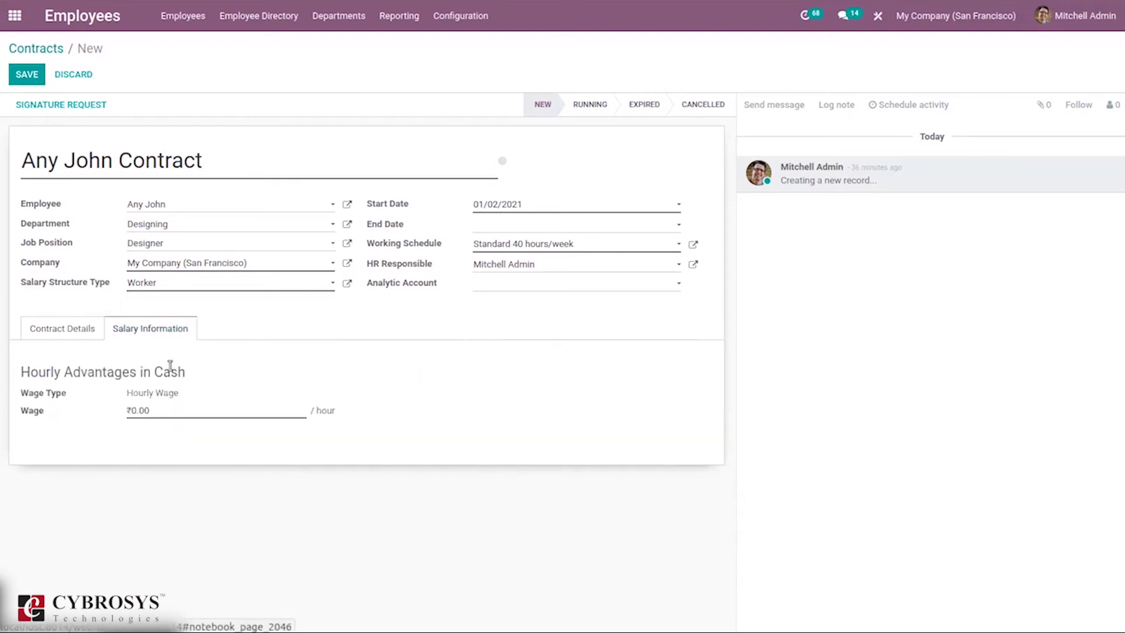
pyautogui.click(157, 286)
pyautogui.click(172, 307)
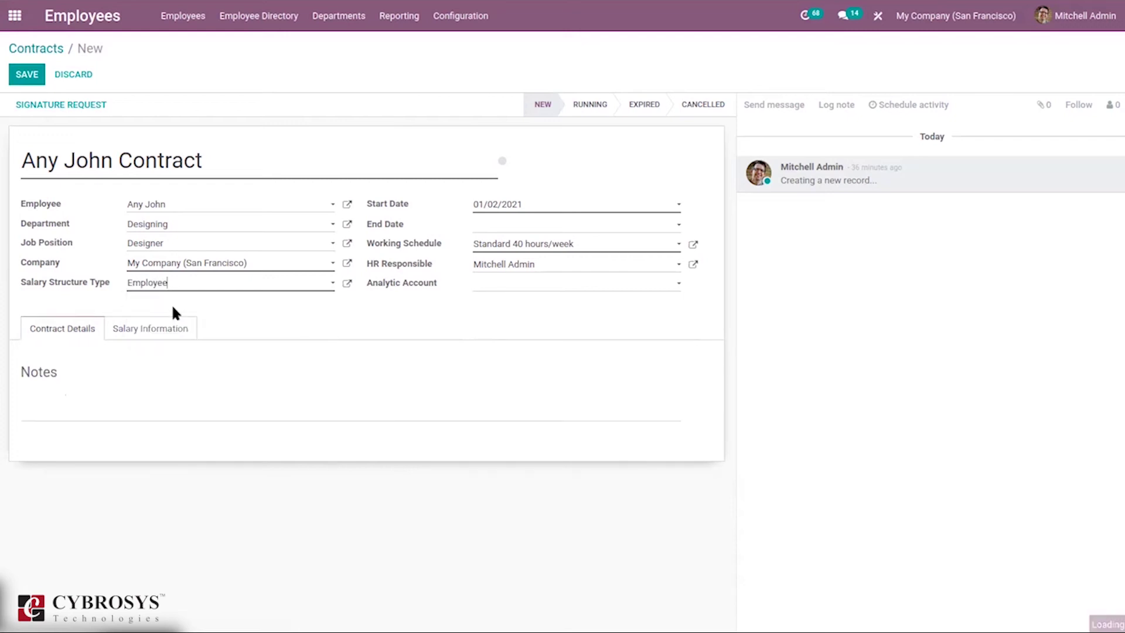
pyautogui.click(139, 329)
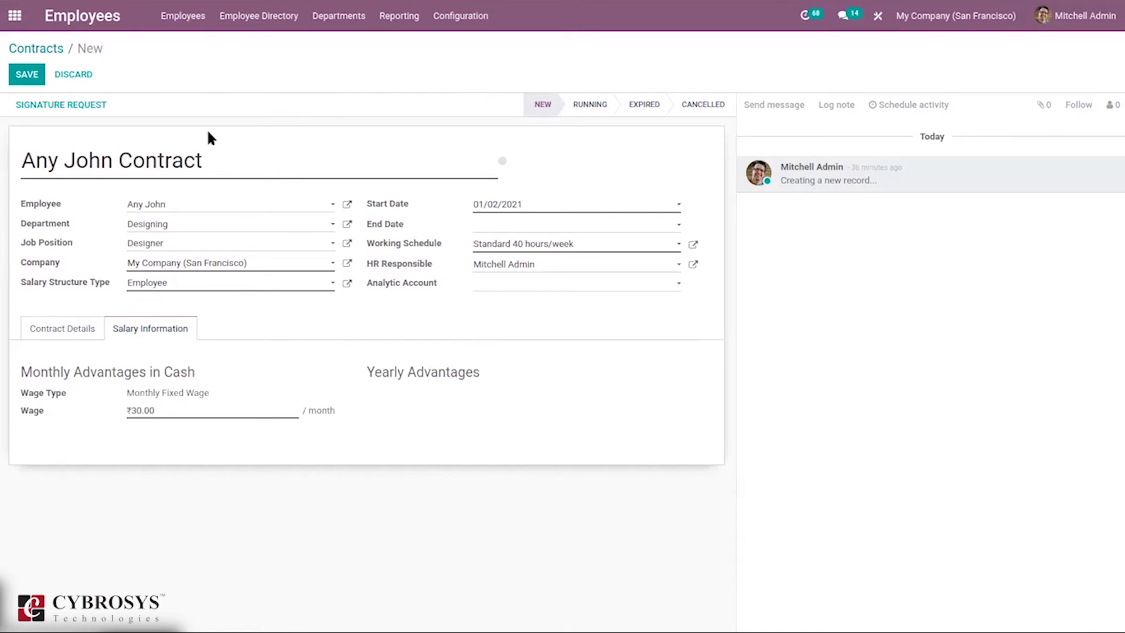
pyautogui.click(27, 75)
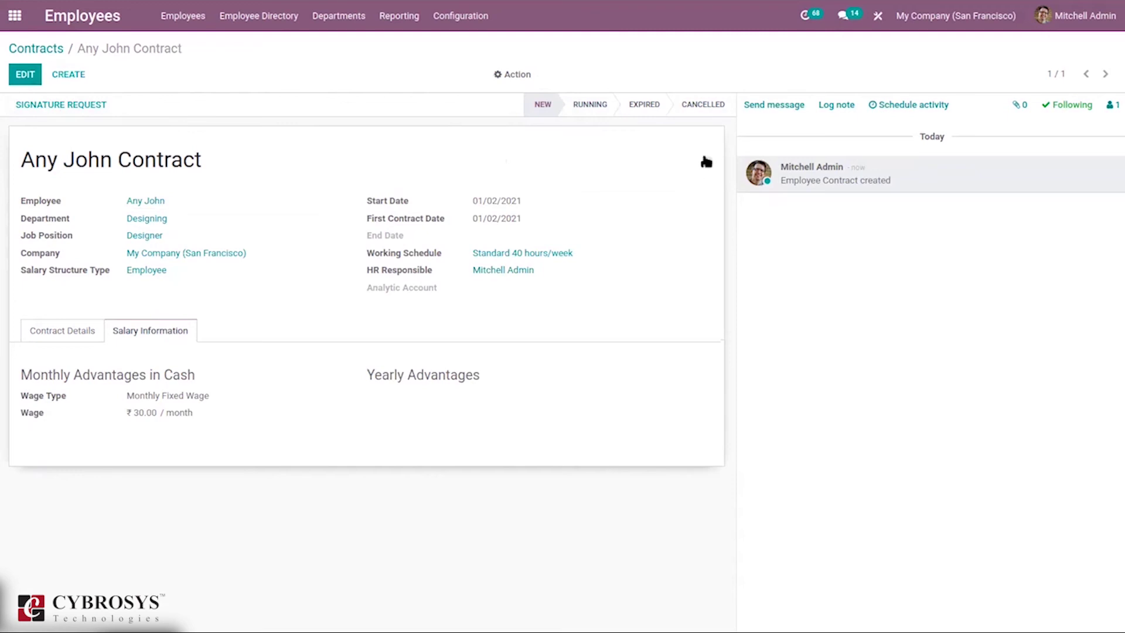
# - Mark the Any John Contract green and move it to the Running stage
pyautogui.click(708, 161)
pyautogui.click(678, 189)
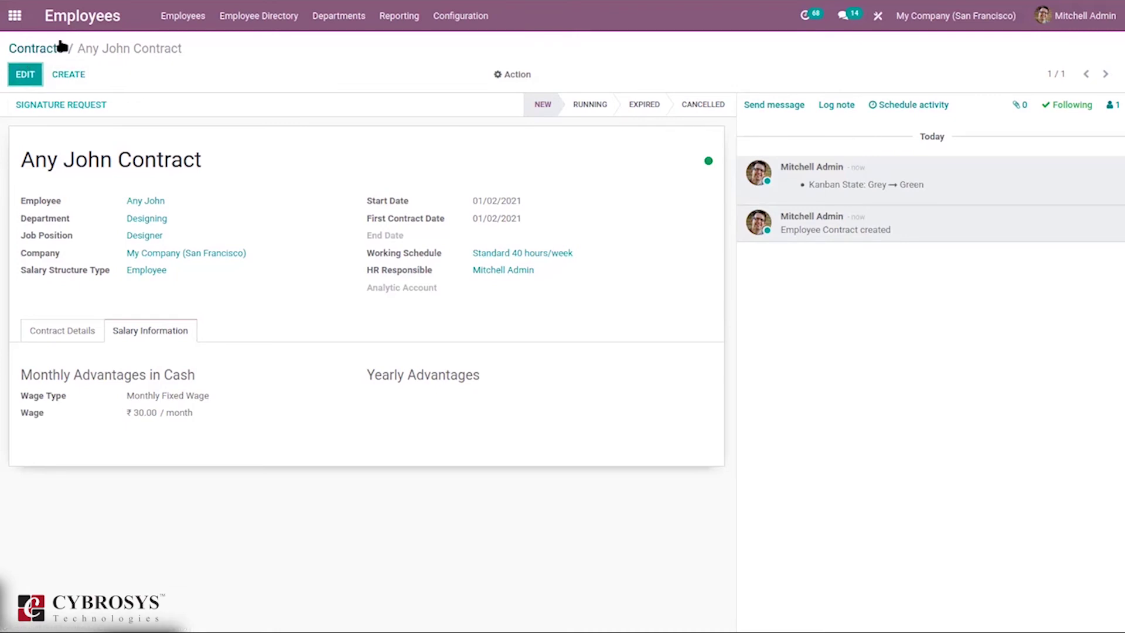
pyautogui.click(62, 47)
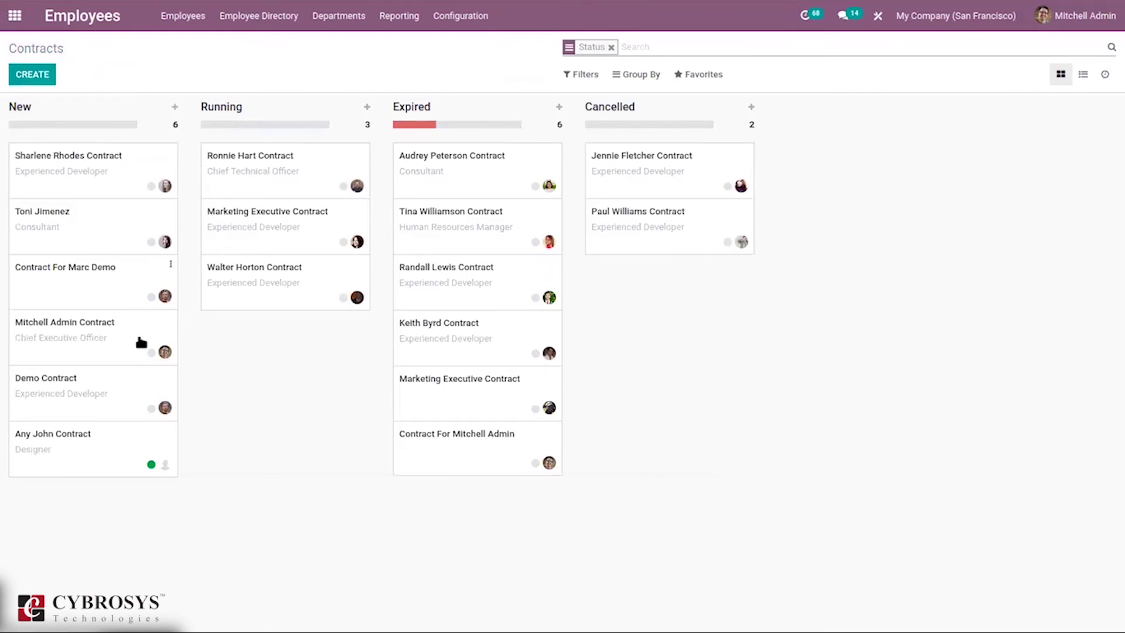
pyautogui.moveTo(106, 437); pyautogui.dragTo(306, 325)
# - Open the Any John Contract, then go to the list of all employees
pyautogui.click(304, 318)
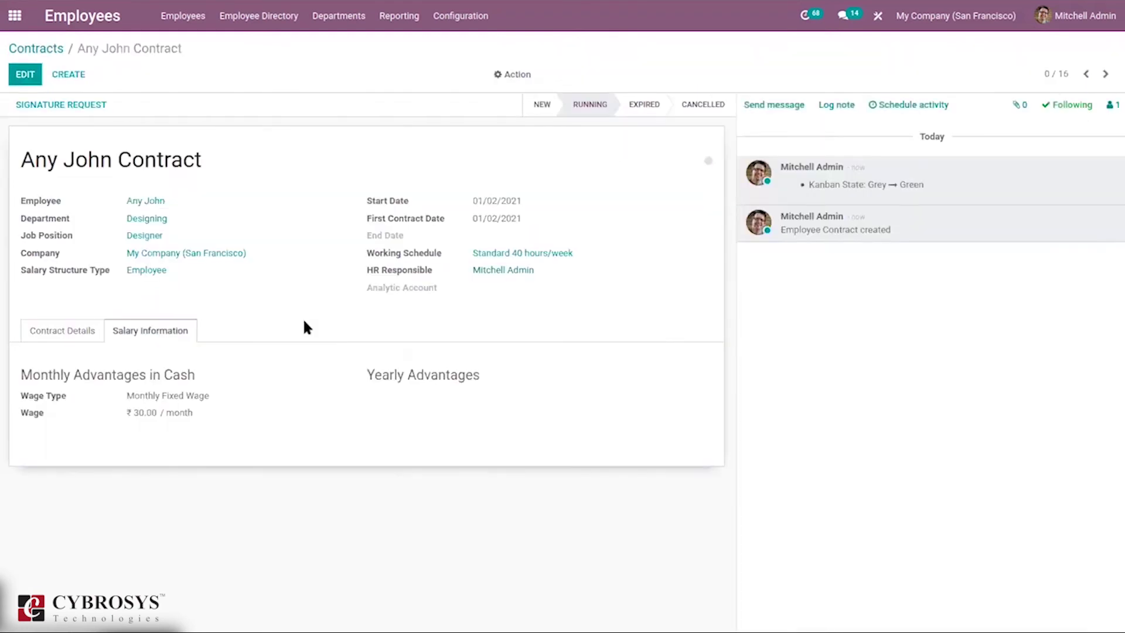
pyautogui.click(198, 17)
pyautogui.click(203, 47)
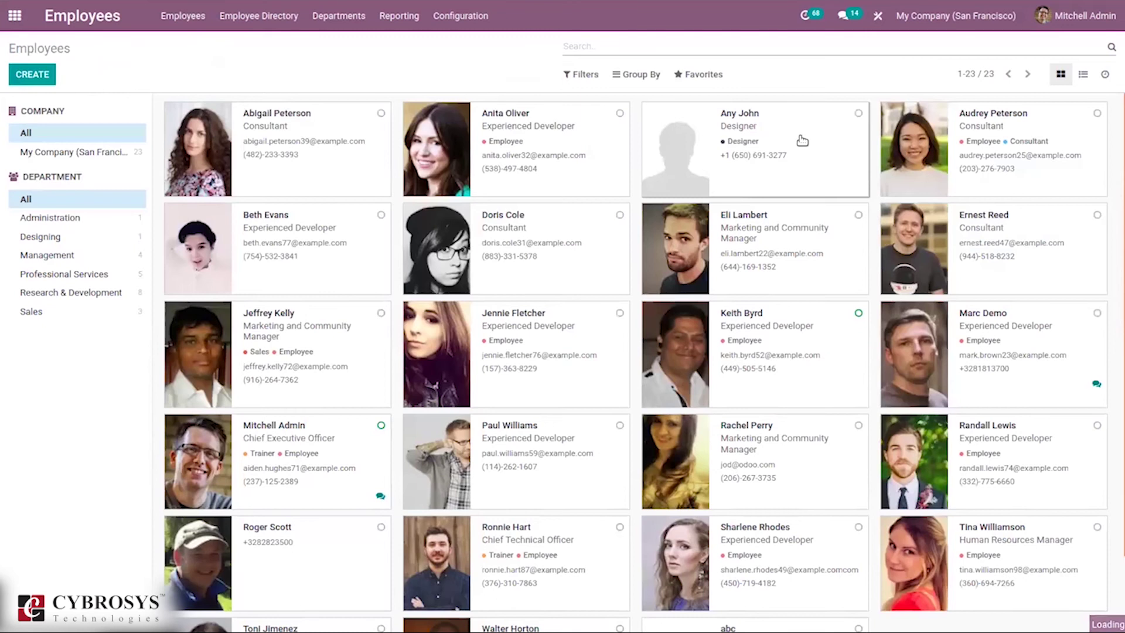
# - Open the designer's profile, view the linked Any John Contract, and mark it green
pyautogui.click(802, 140)
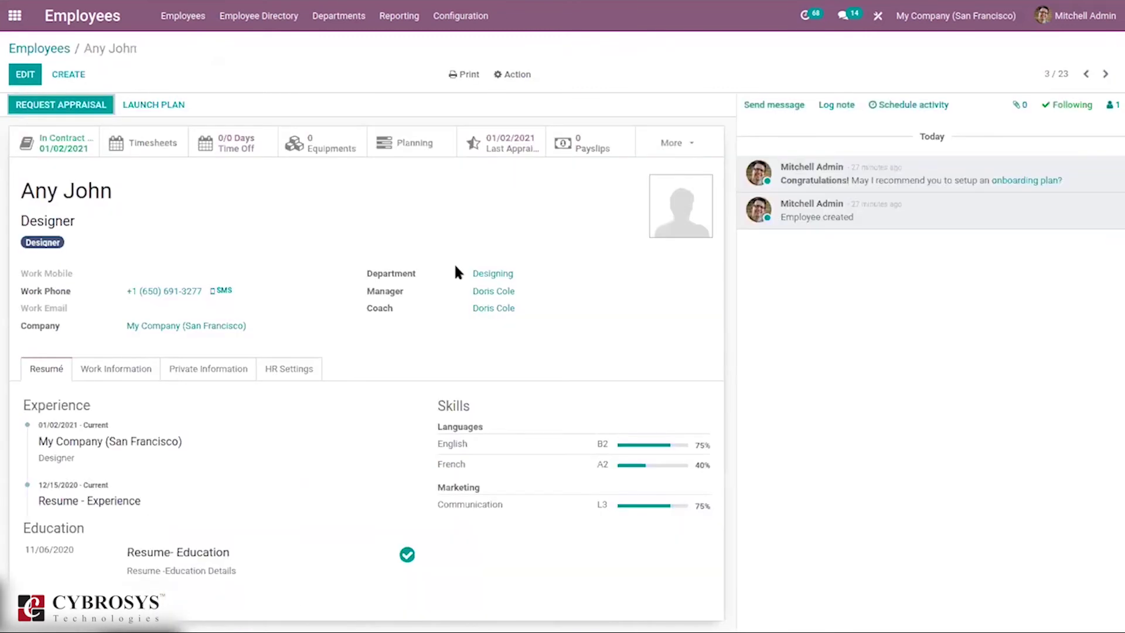
pyautogui.click(52, 145)
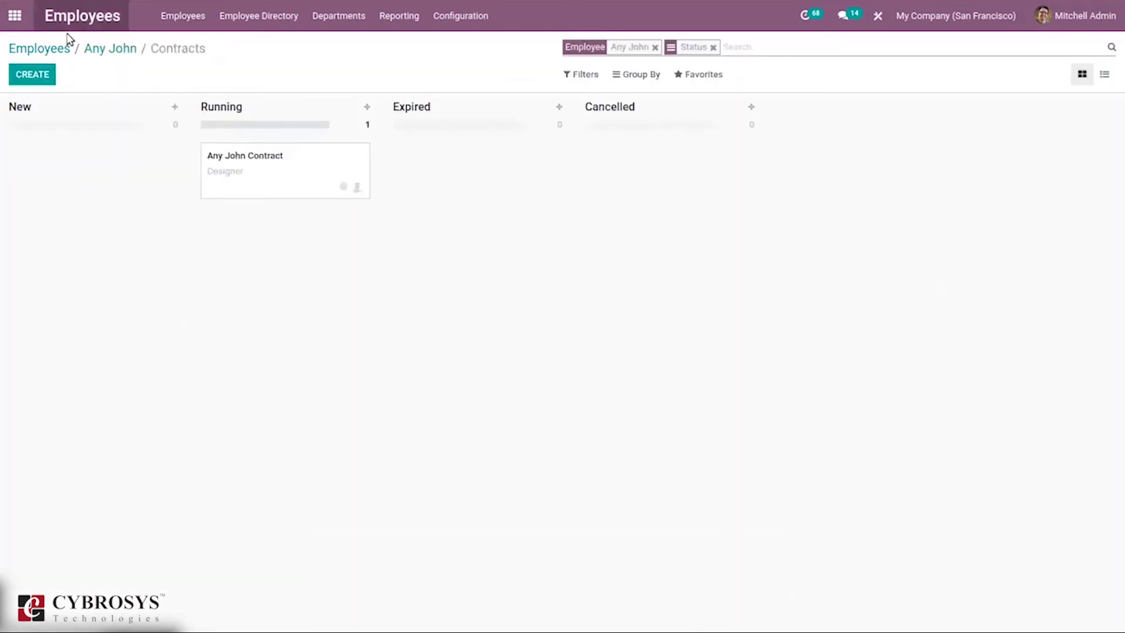
pyautogui.click(123, 48)
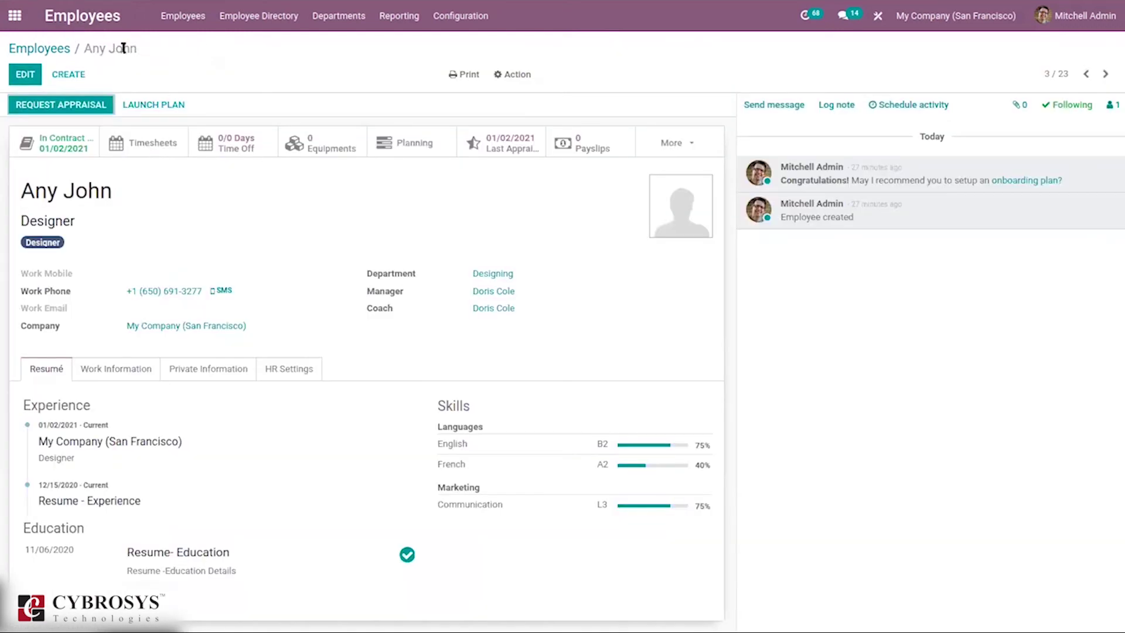
pyautogui.click(72, 140)
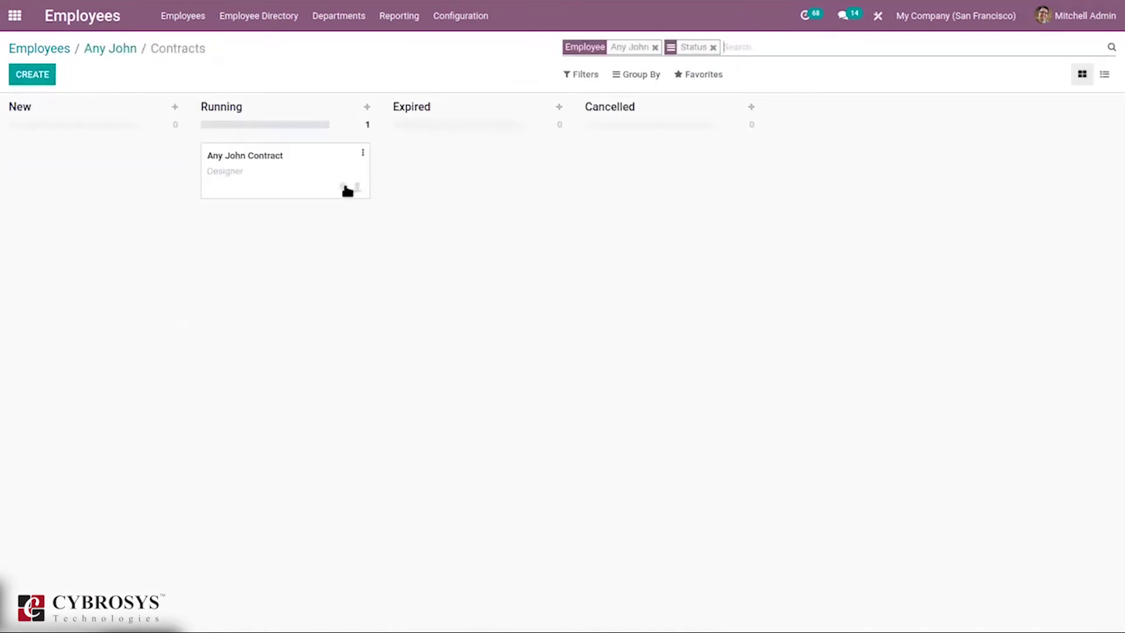
pyautogui.click(346, 187)
pyautogui.click(318, 205)
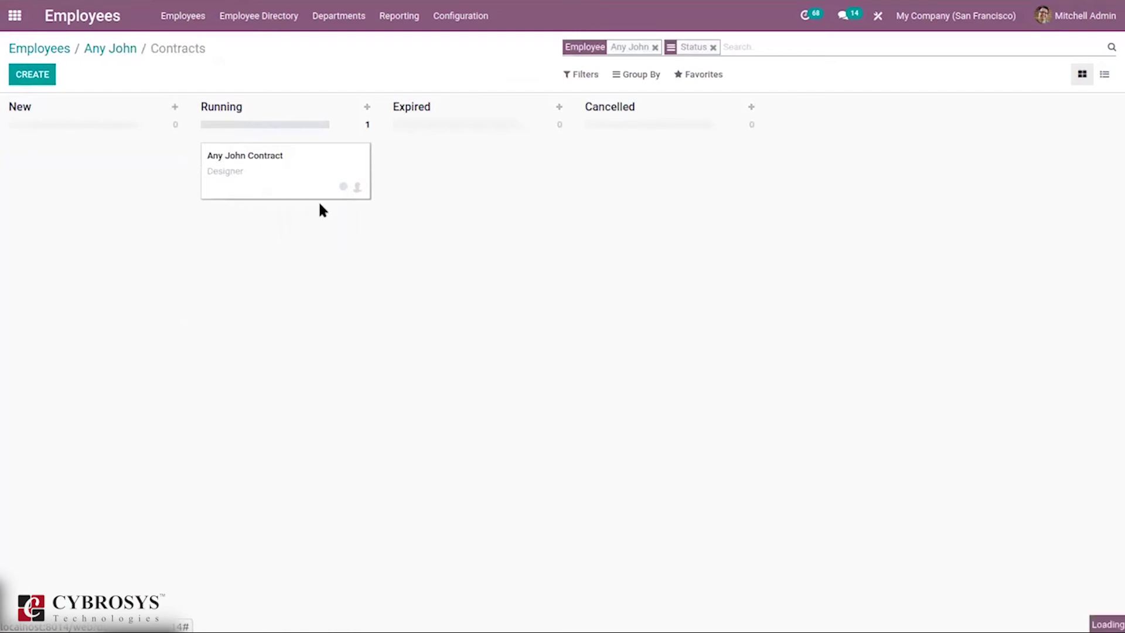
pyautogui.click(357, 187)
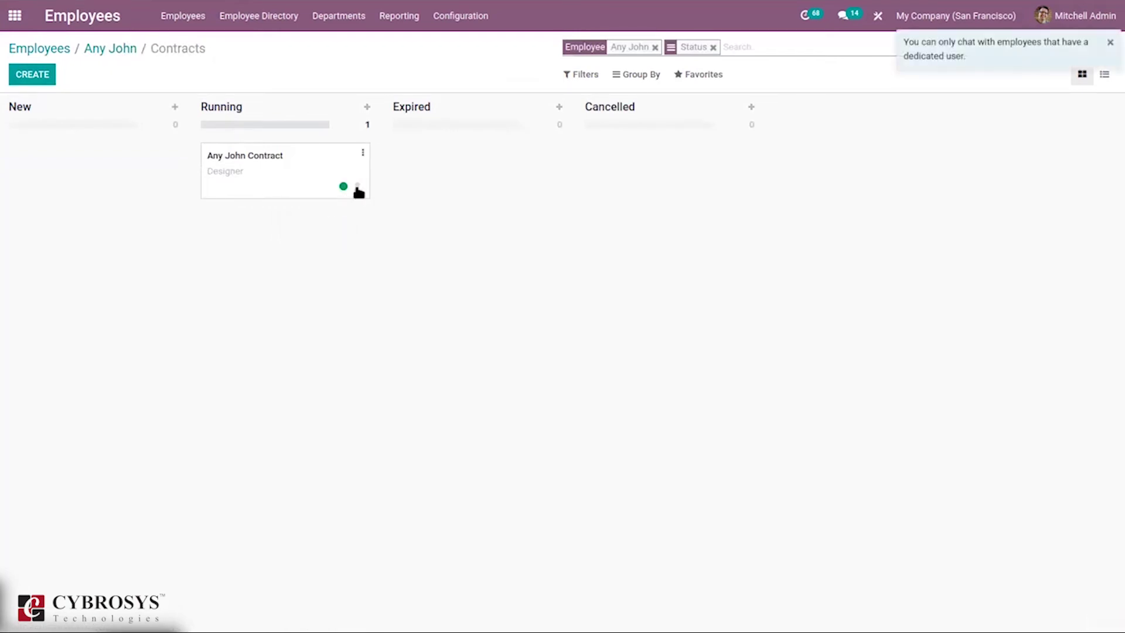
pyautogui.click(1111, 43)
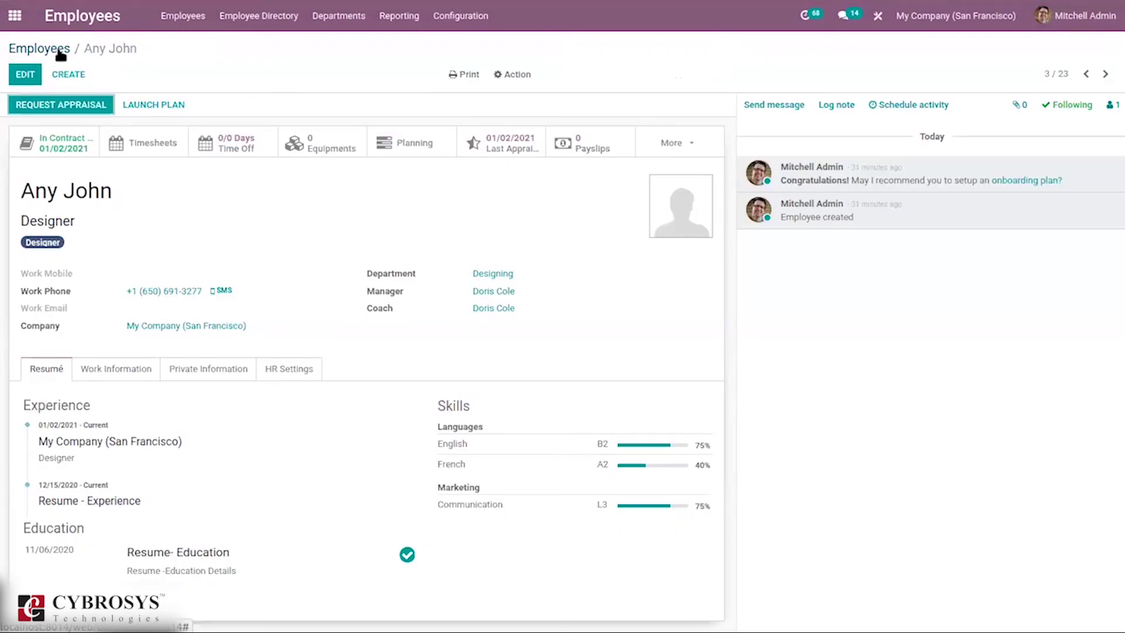
# - Return to the employees list and open Badges from the Configuration menu
pyautogui.click(258, 15)
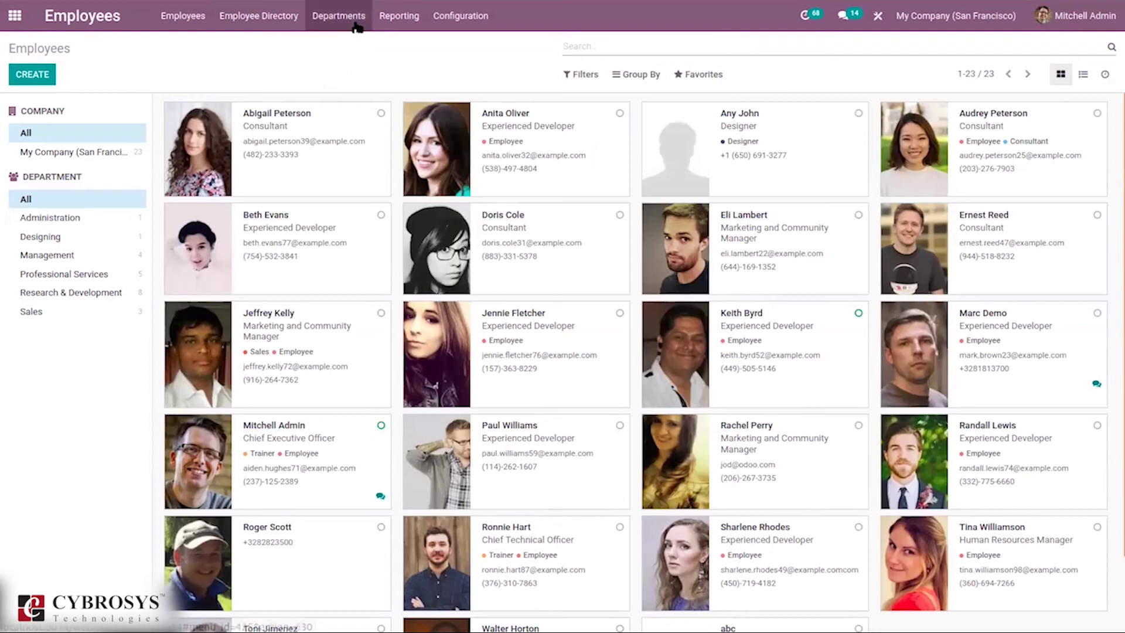
pyautogui.click(477, 24)
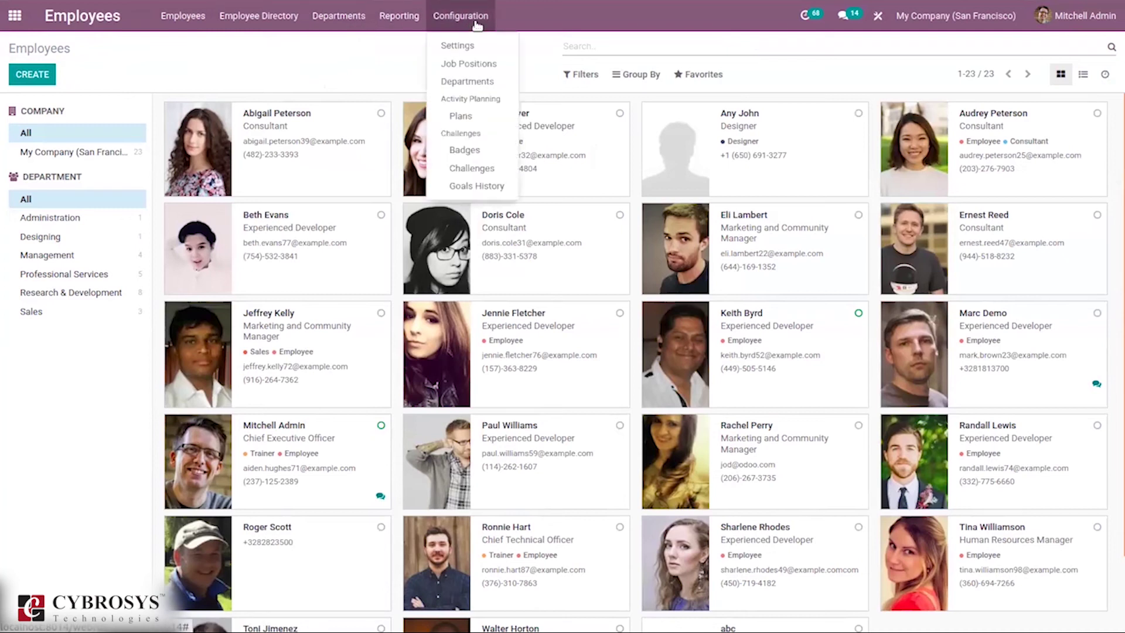
pyautogui.click(479, 153)
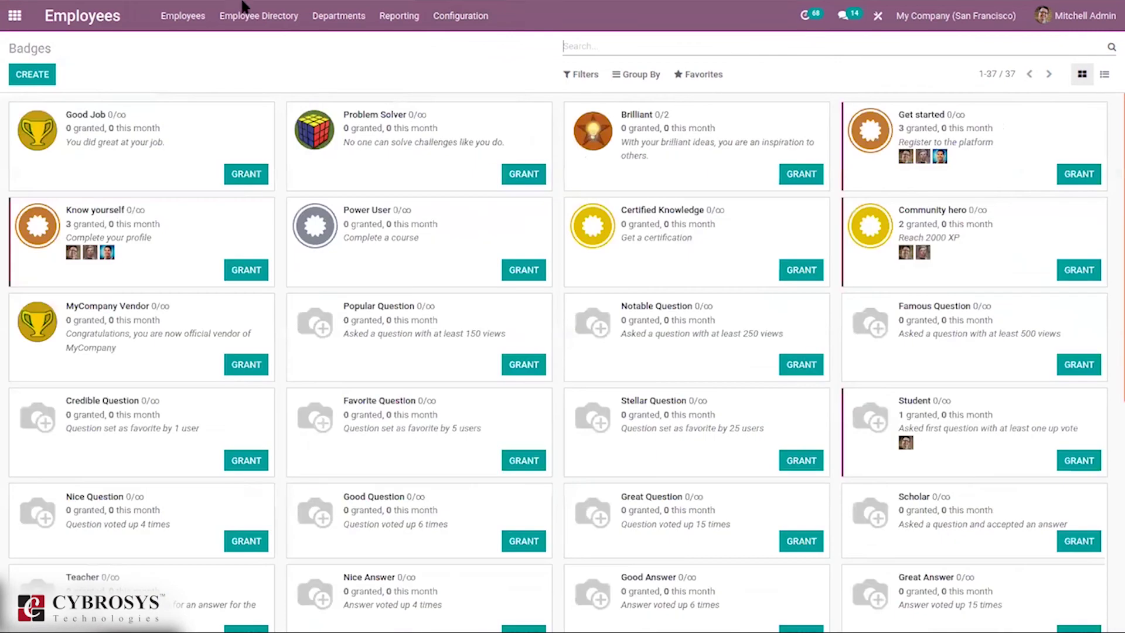
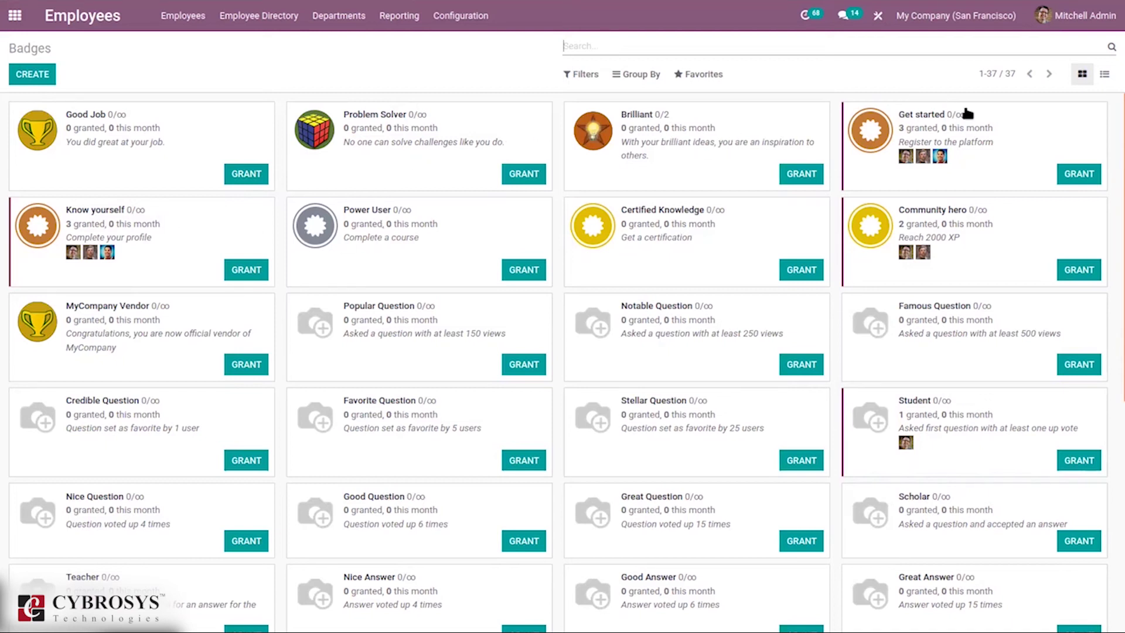
# - Open the Get started badge in edit mode
pyautogui.click(967, 121)
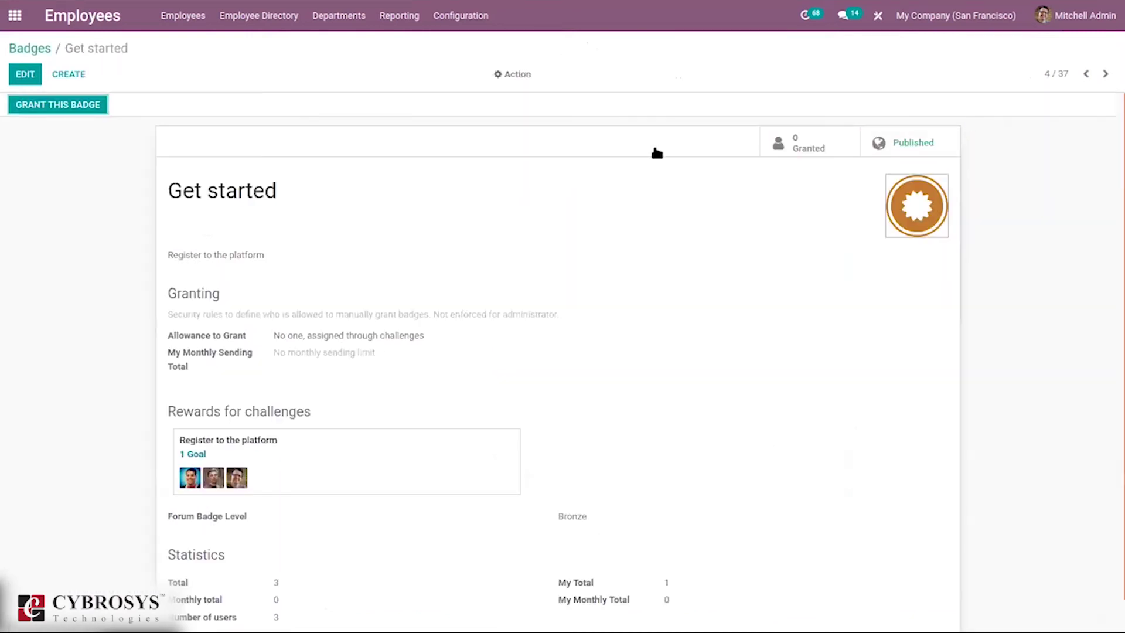
pyautogui.click(24, 74)
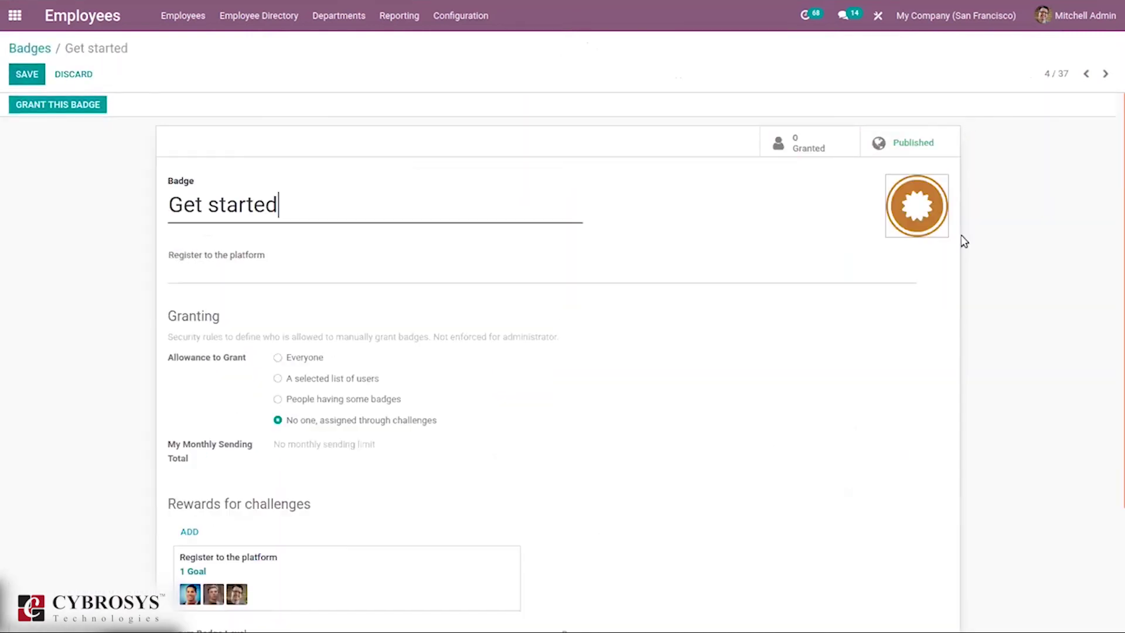
pyautogui.moveTo(1117, 226); pyautogui.dragTo(1116, 306)
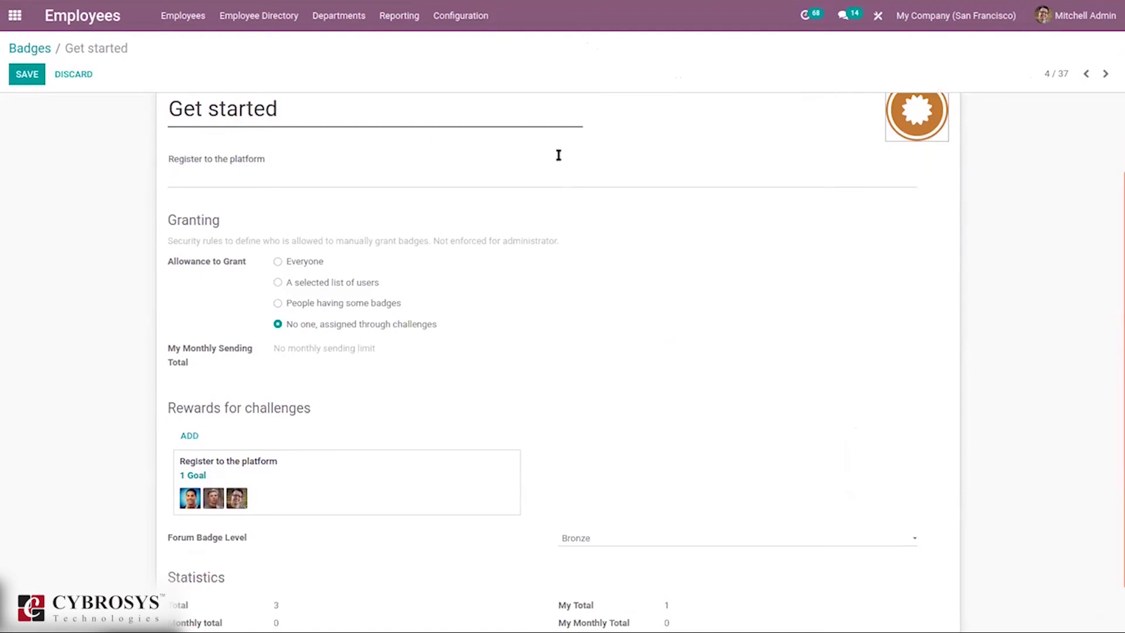
pyautogui.moveTo(1115, 259); pyautogui.dragTo(1117, 319)
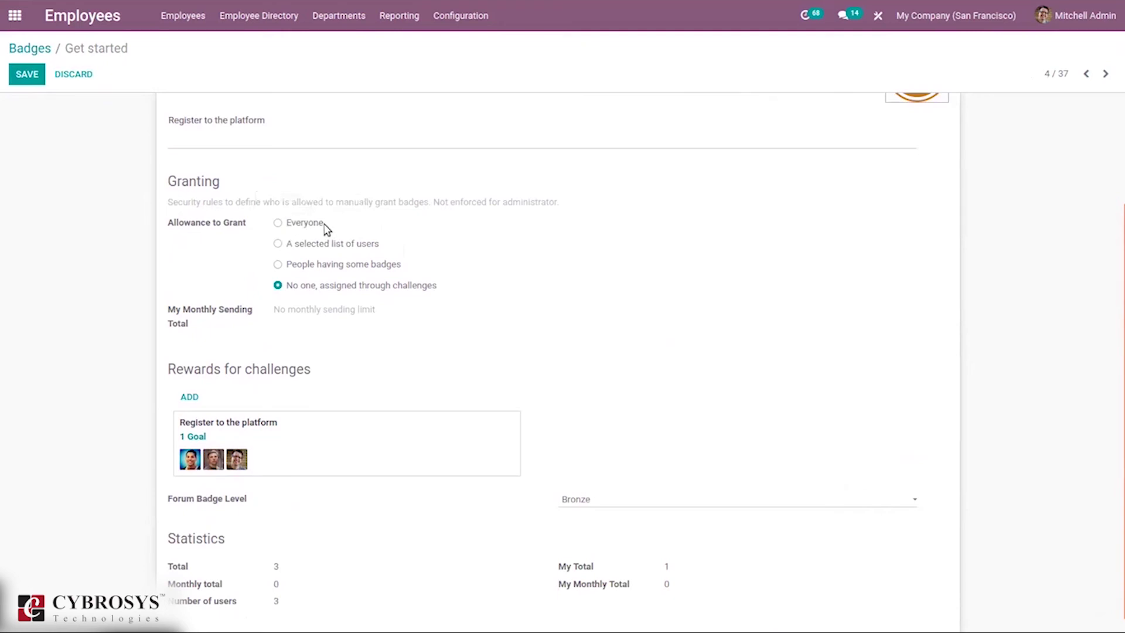
# - Set Allowance to Grant to Everyone and toggle Monthly Limited Sending on and back off
pyautogui.click(306, 222)
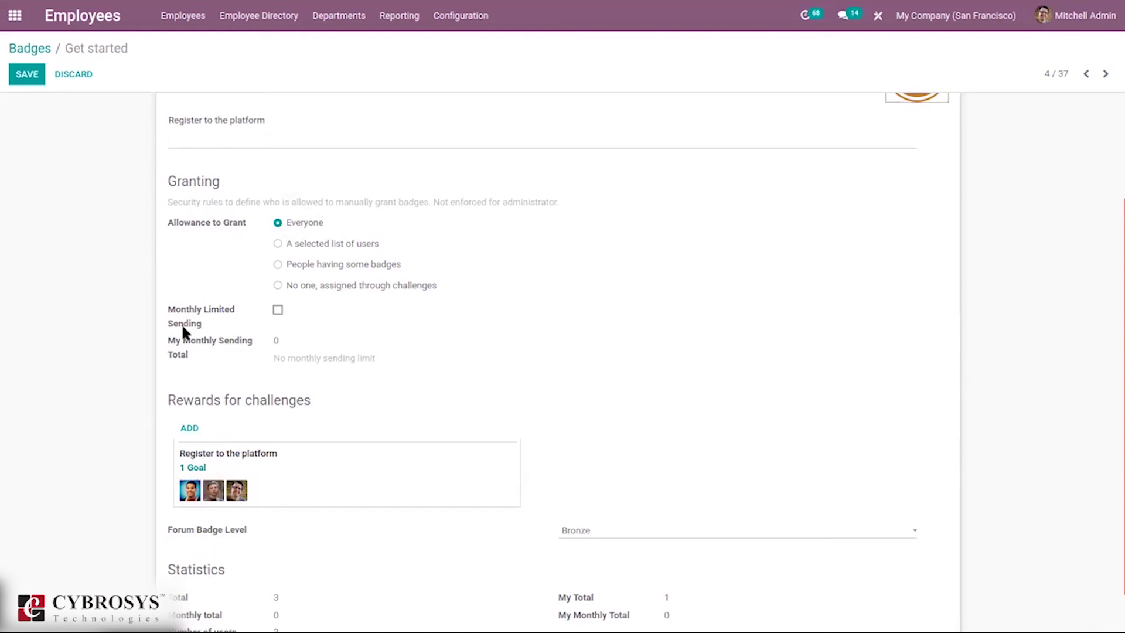
pyautogui.click(278, 310)
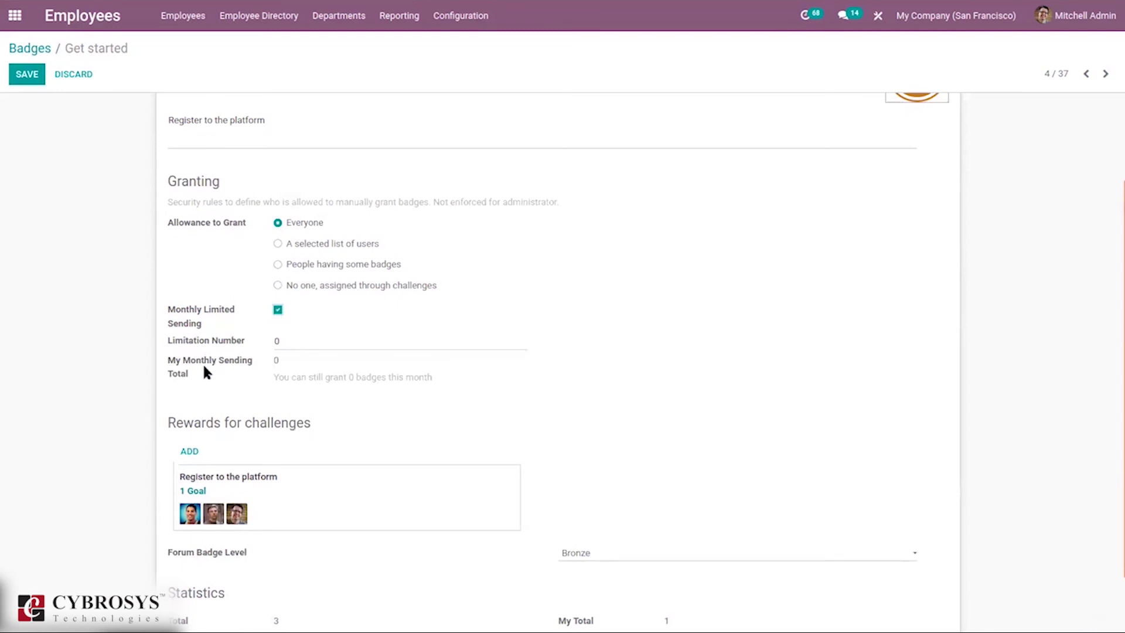
pyautogui.click(277, 310)
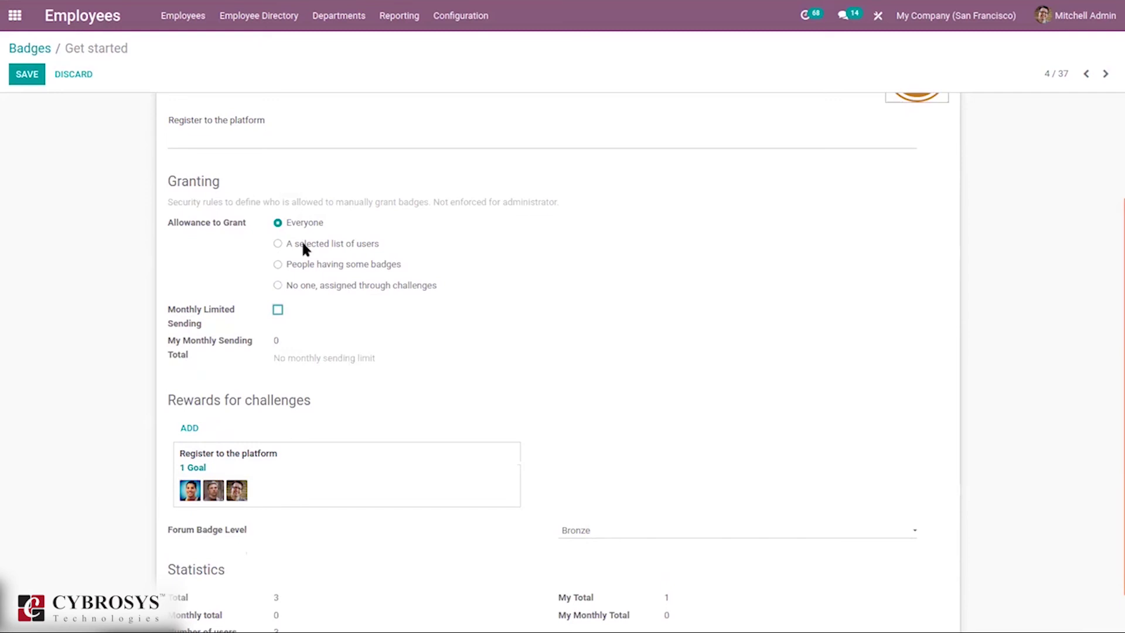
# - Try requiring the Problem Solver badge to grant, then remove that requirement
pyautogui.click(302, 244)
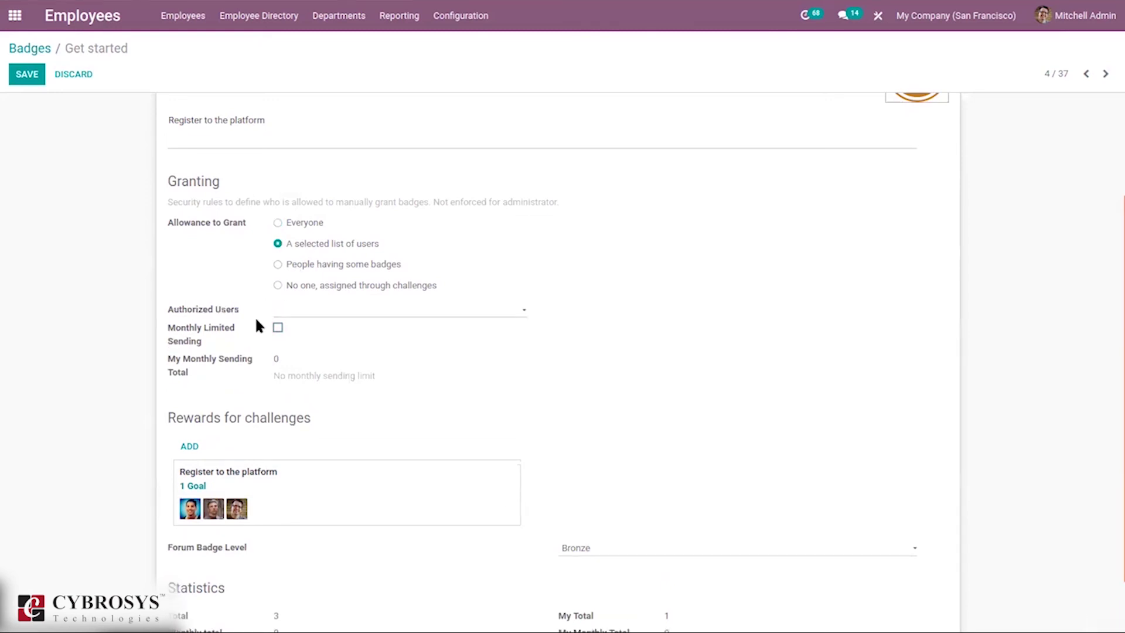
pyautogui.click(309, 266)
pyautogui.click(300, 315)
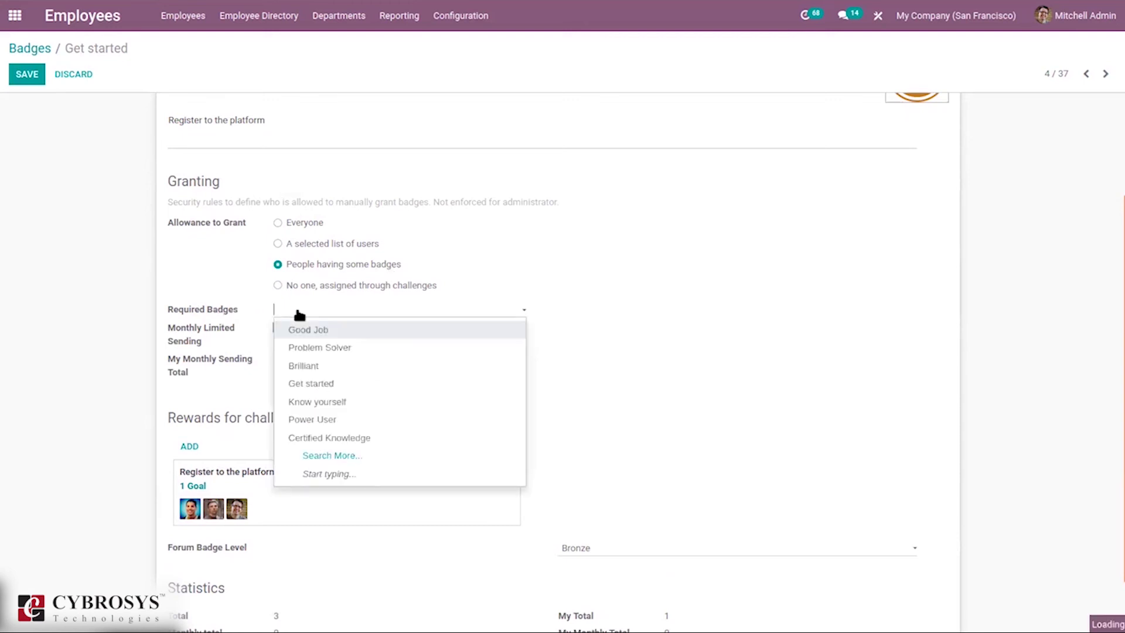
pyautogui.click(342, 344)
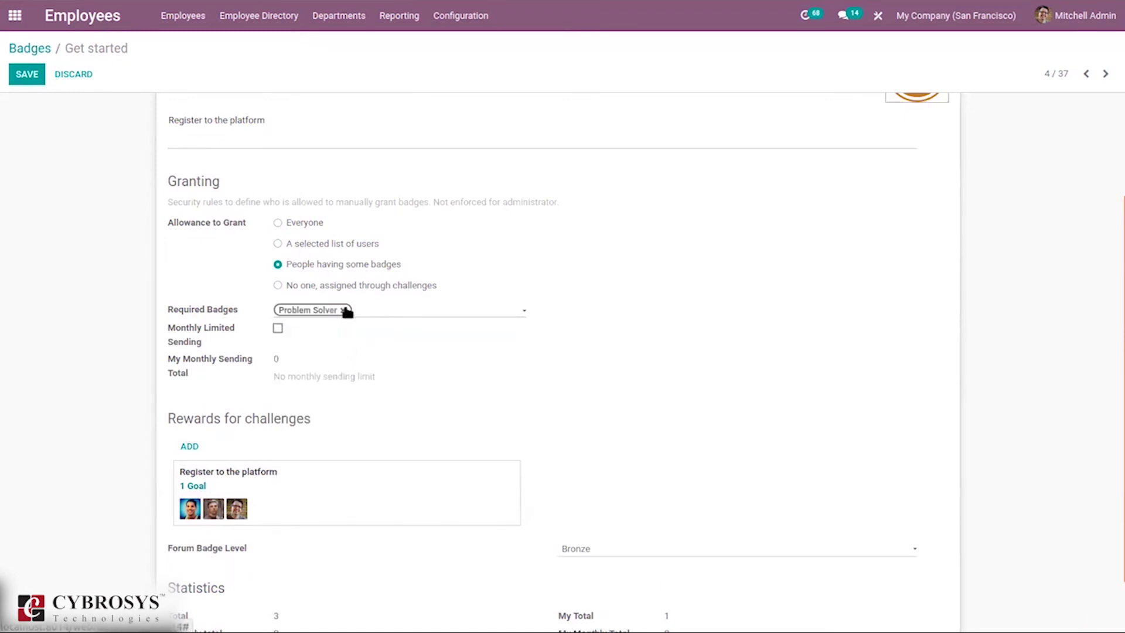
pyautogui.click(344, 310)
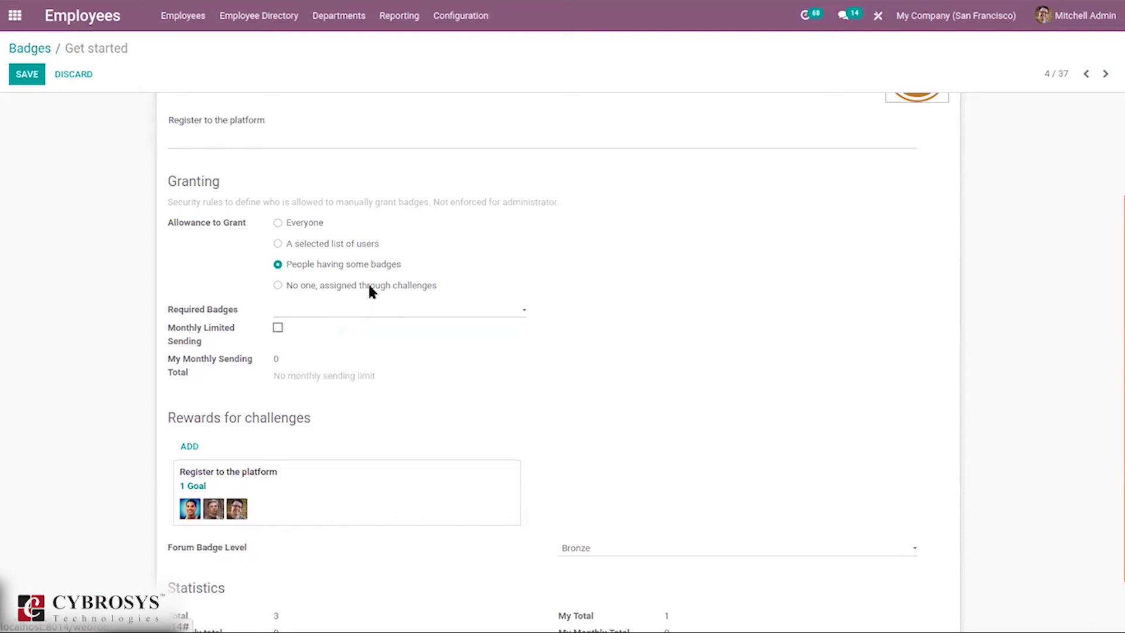
# - Restrict granting to a selected list of users with the admin user authorized
pyautogui.click(303, 239)
pyautogui.click(306, 308)
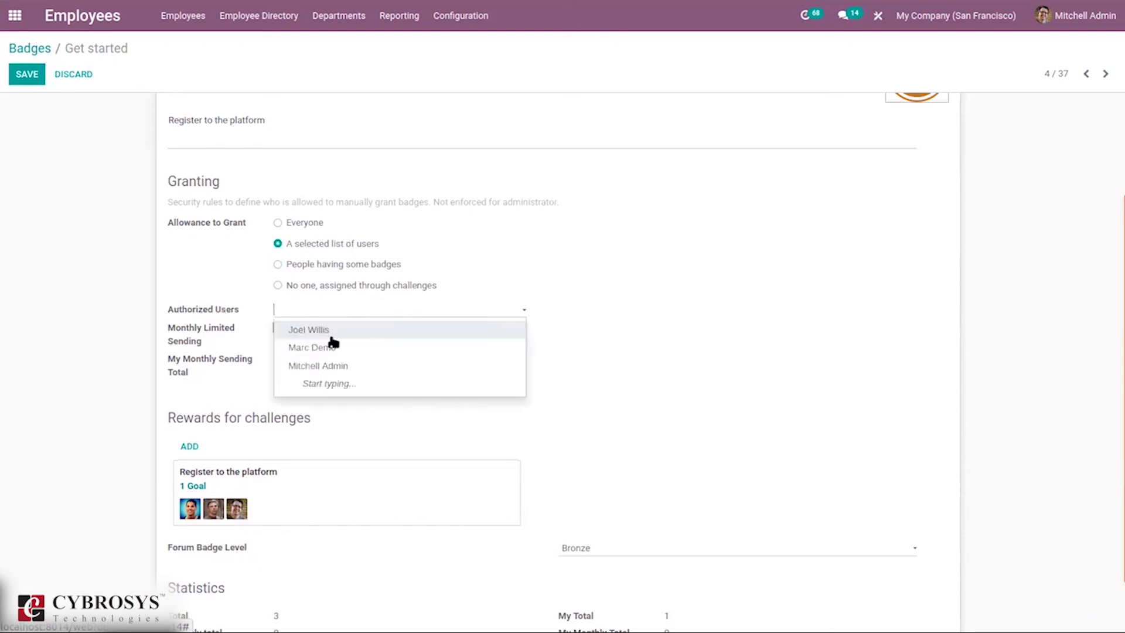
pyautogui.click(334, 365)
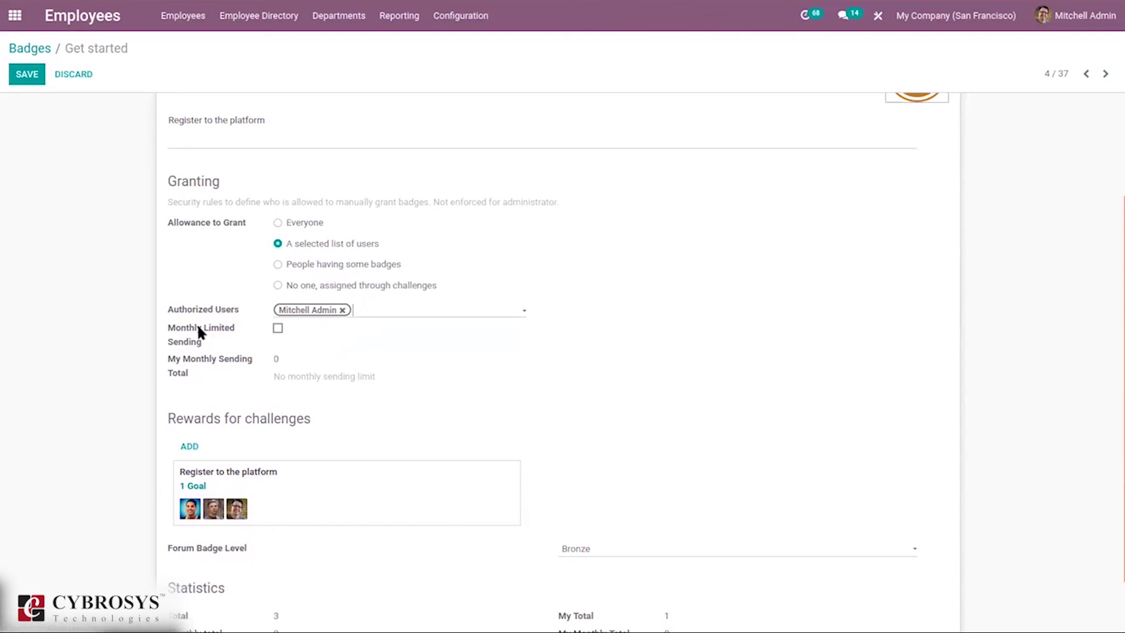
# - Enable Monthly Limited Sending with a limitation number of 5
pyautogui.click(278, 328)
pyautogui.click(305, 359)
pyautogui.press('BackSpace')
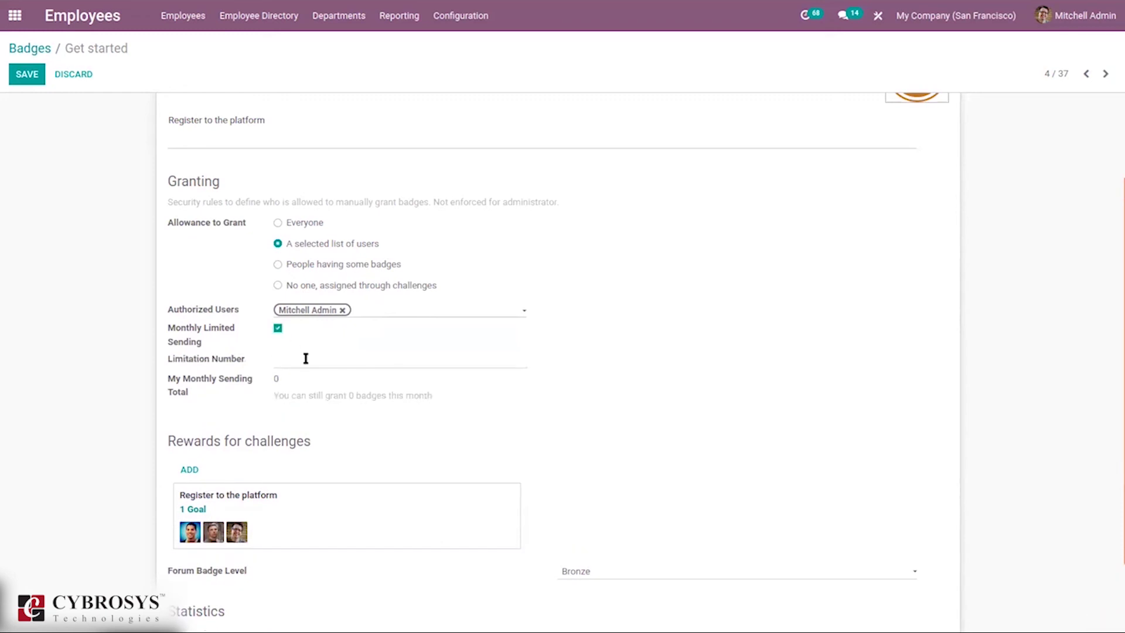
pyautogui.write('5')
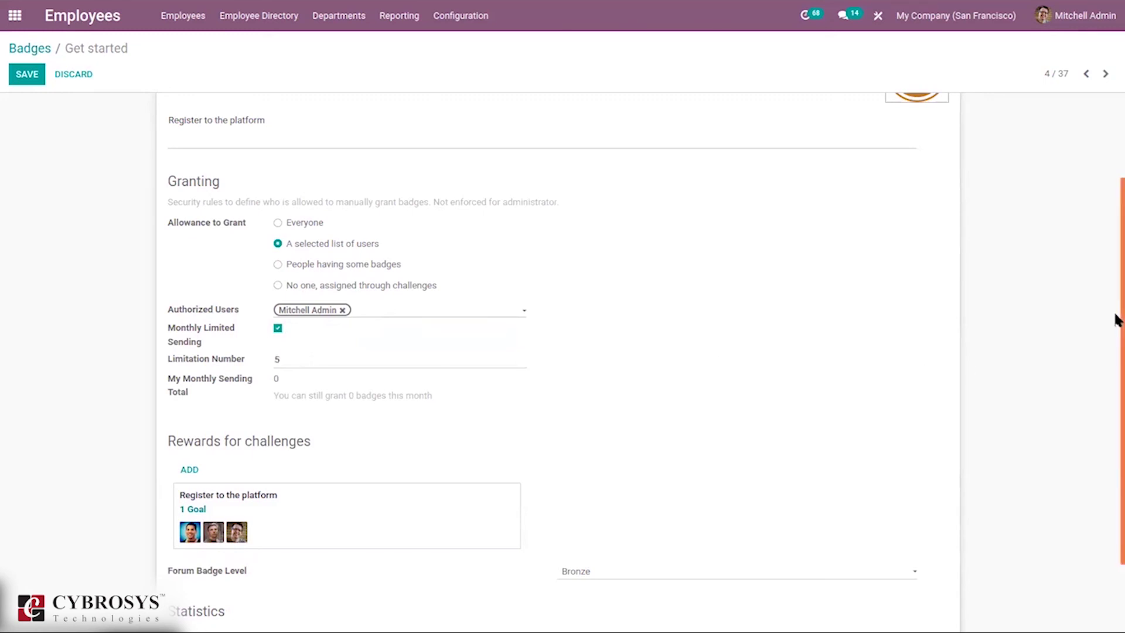
pyautogui.scroll(-2, 279, 397)
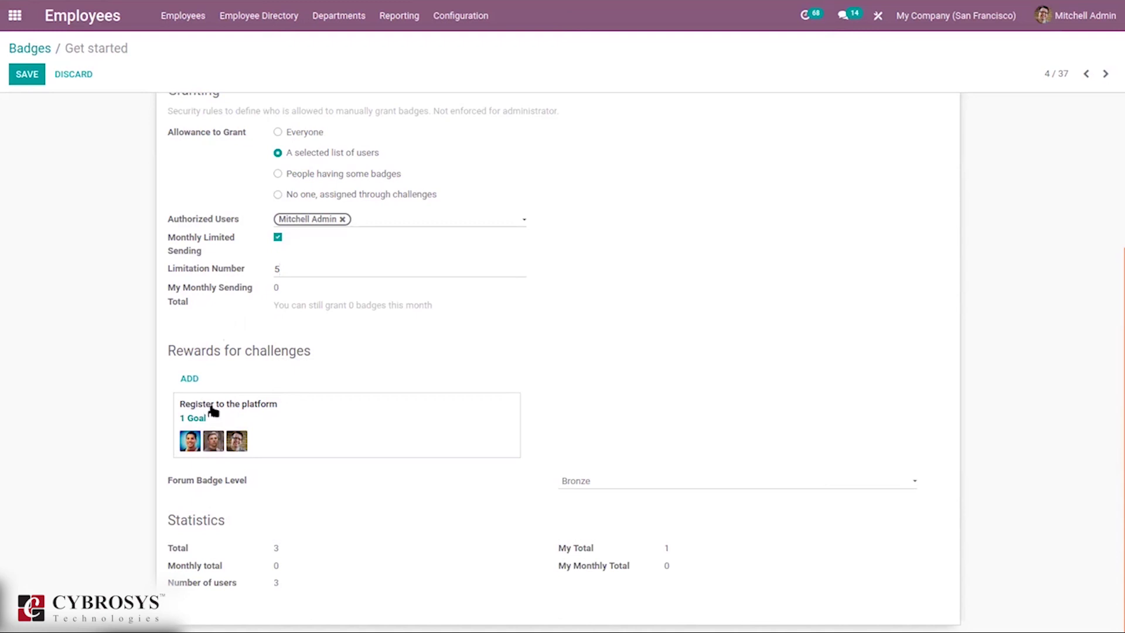
# - Add Good Answer as a rewarding challenge, keep Forum Badge Level at Bronze, and save the badge
pyautogui.click(190, 379)
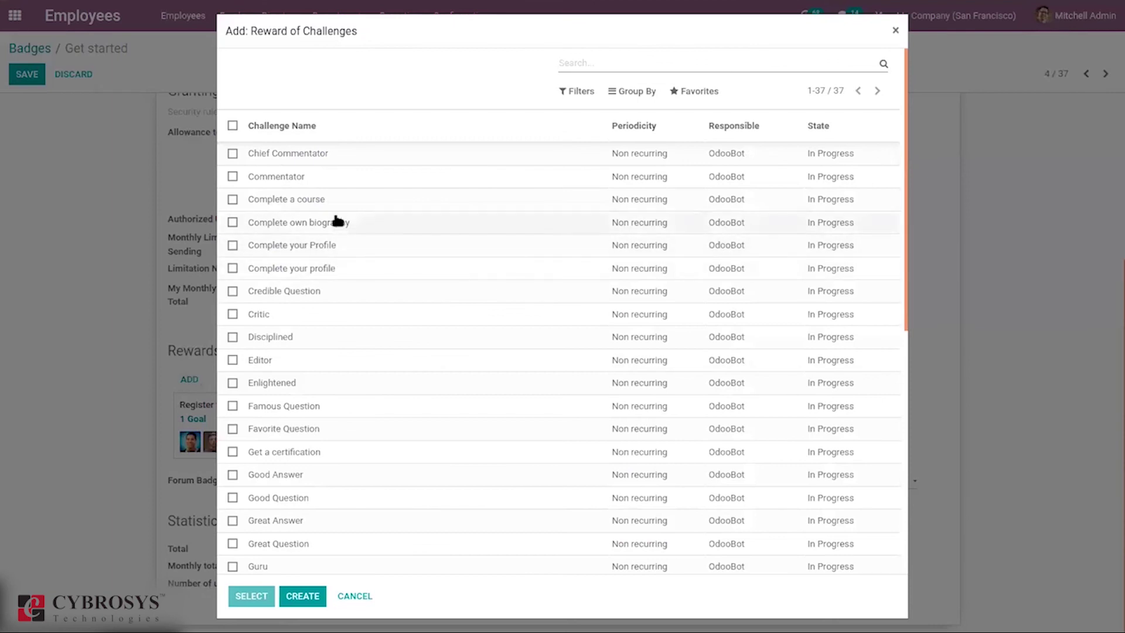
pyautogui.click(279, 474)
pyautogui.moveTo(1117, 356); pyautogui.dragTo(1119, 535)
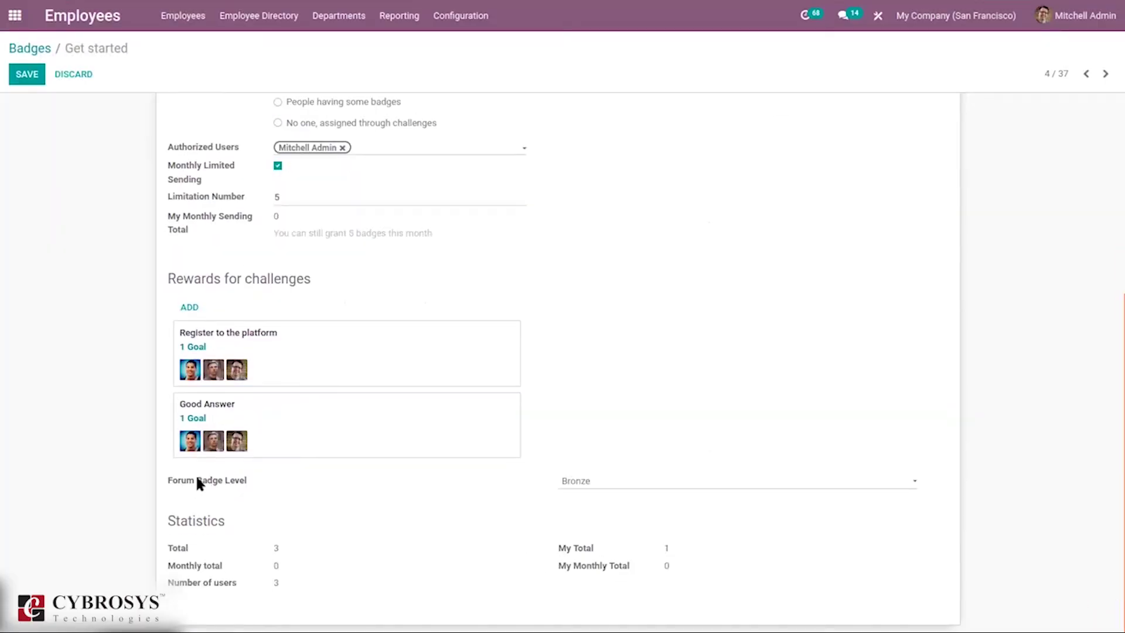
pyautogui.click(647, 481)
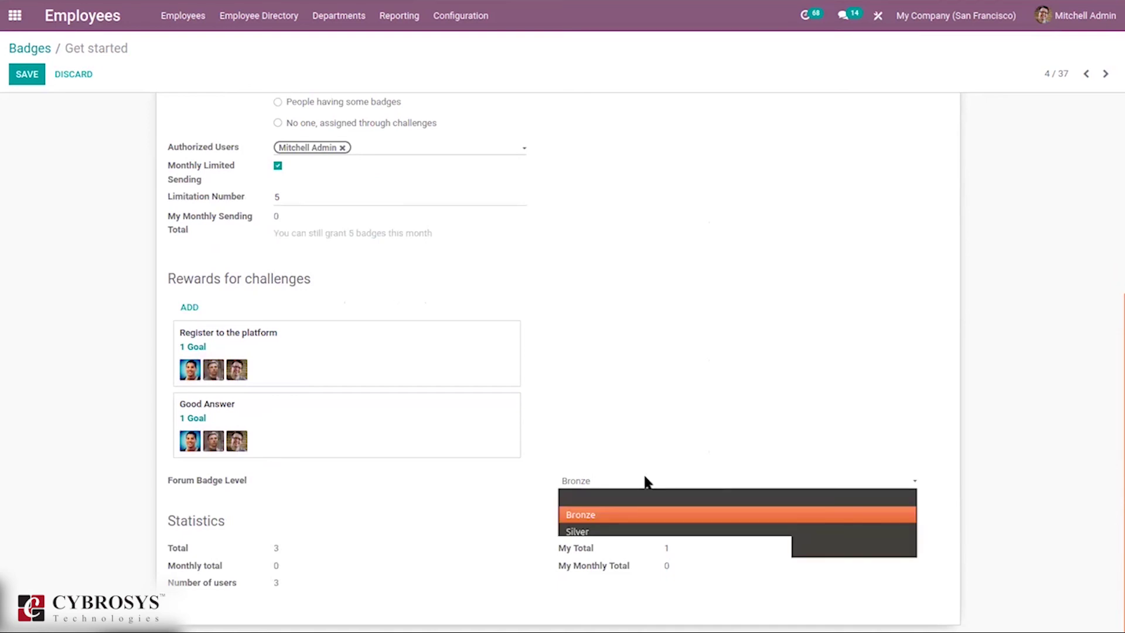
pyautogui.click(801, 417)
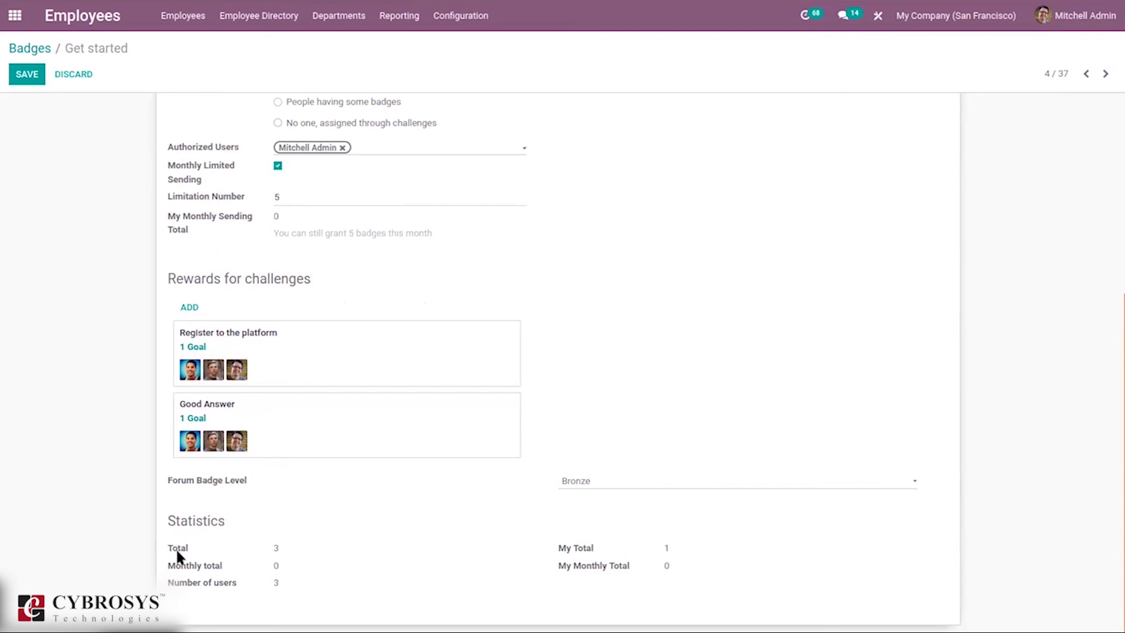
pyautogui.moveTo(177, 551)
pyautogui.click(19, 71)
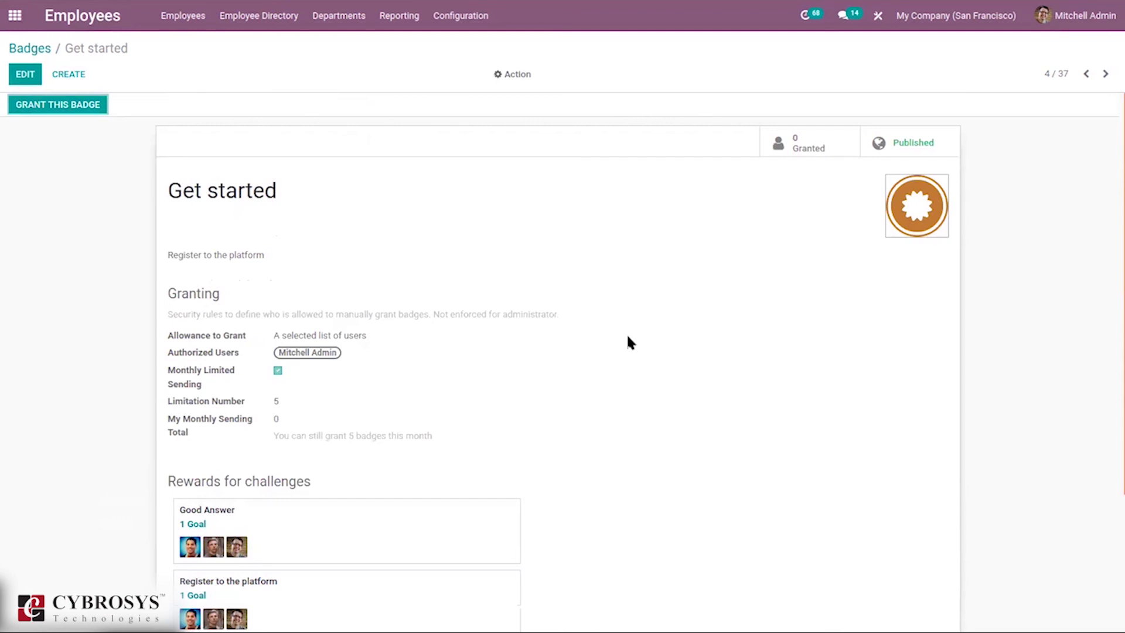
# - Grant the Get started badge to the demo user
pyautogui.click(65, 108)
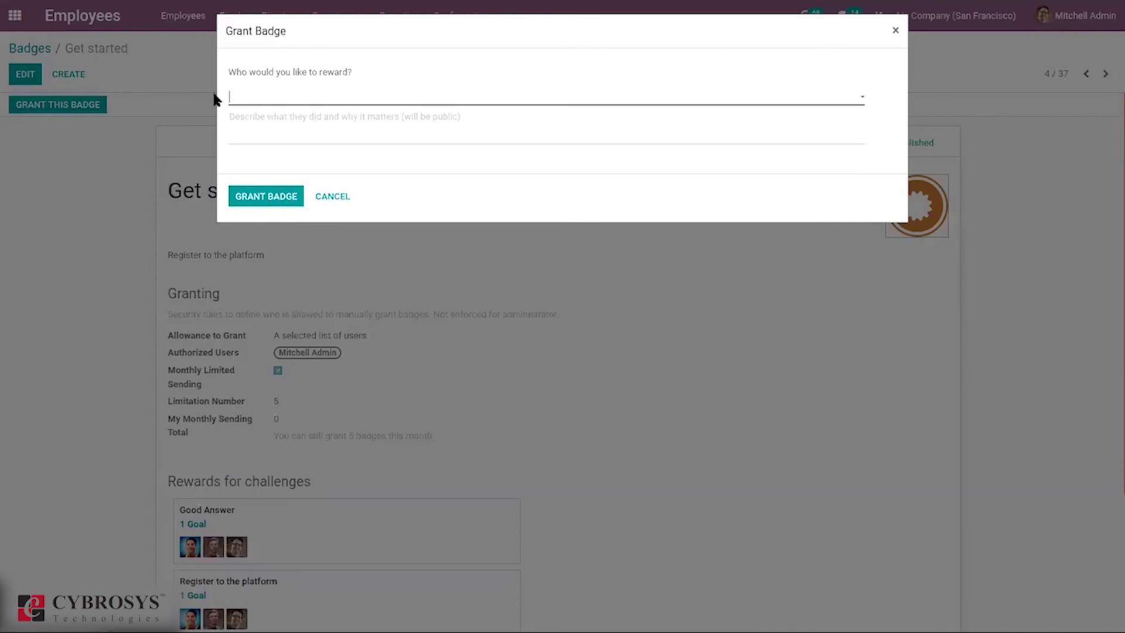
pyautogui.click(341, 100)
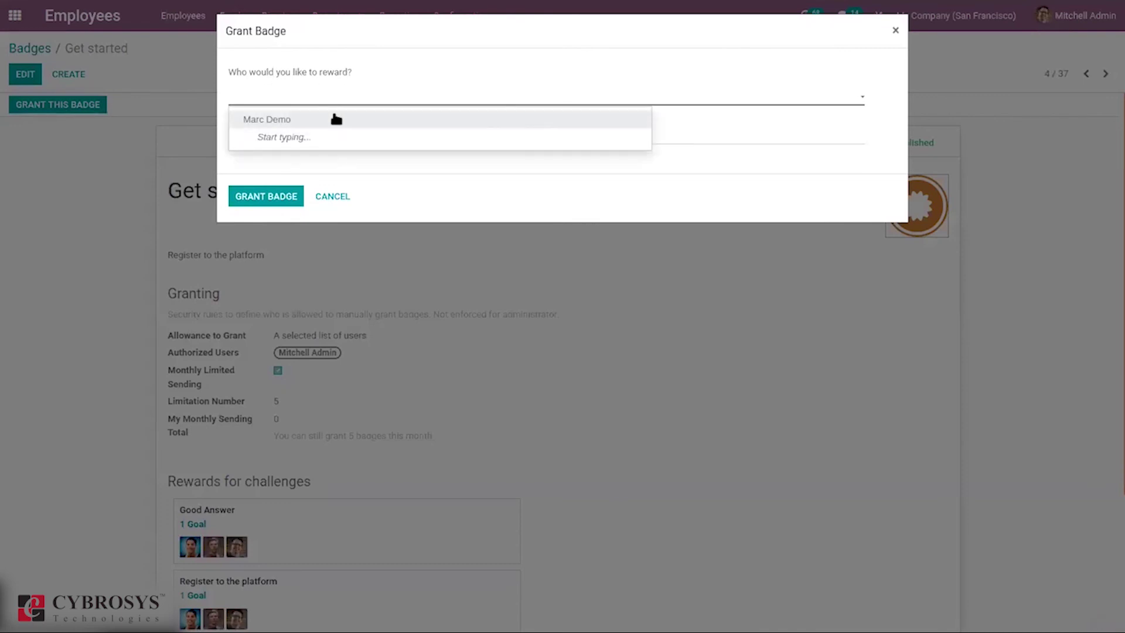
pyautogui.click(334, 119)
pyautogui.click(270, 201)
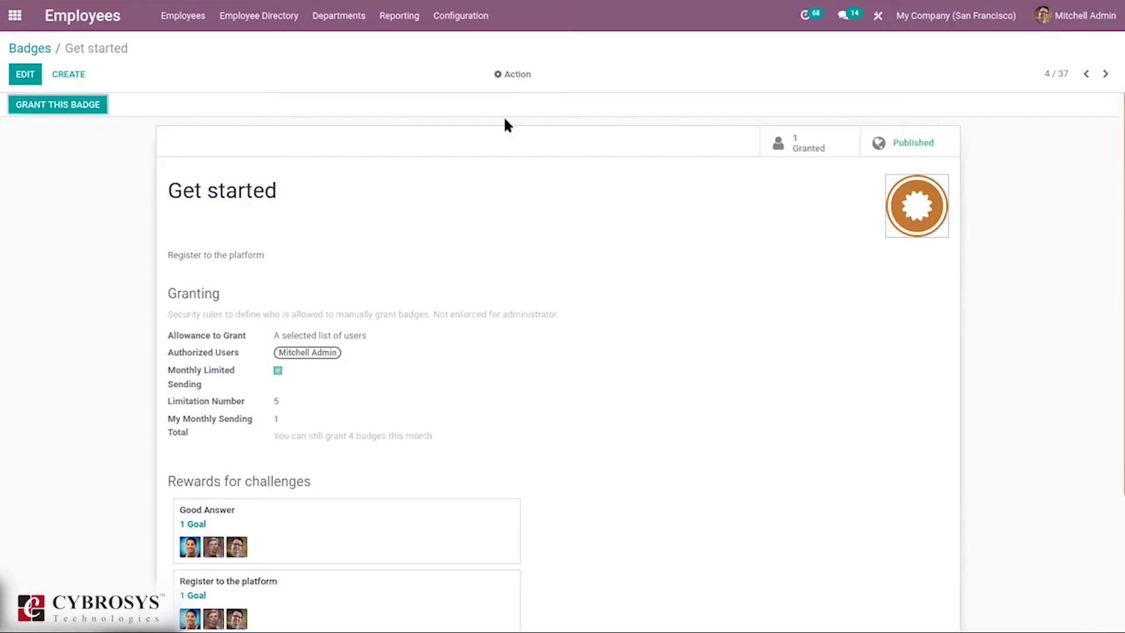
# - Review who holds the badge, then return to the Badges list
pyautogui.click(799, 150)
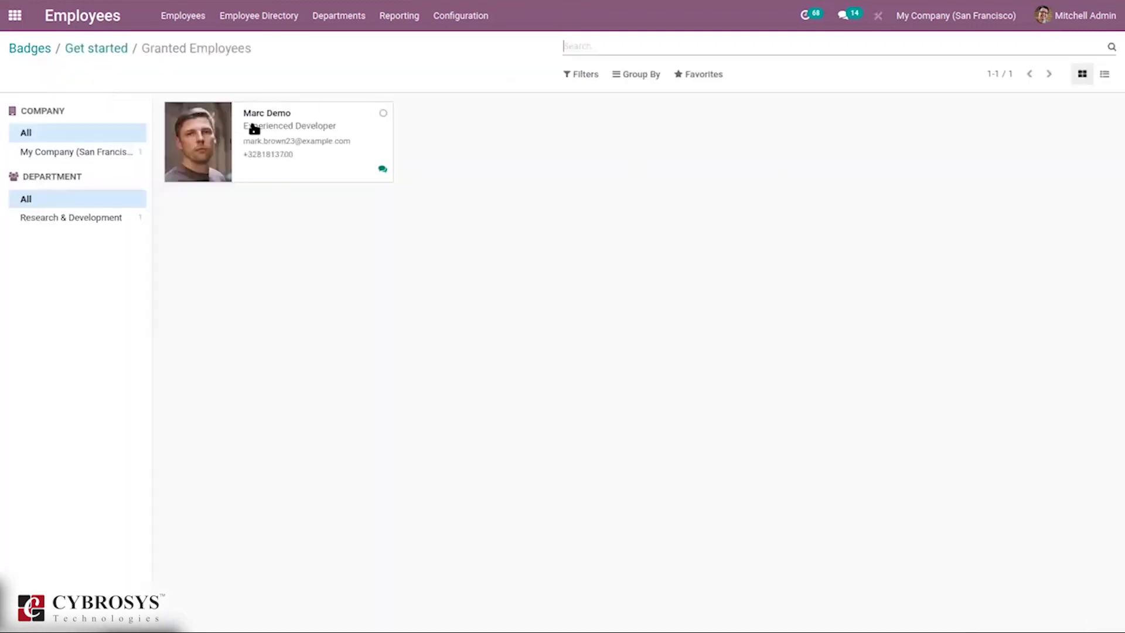
pyautogui.click(105, 47)
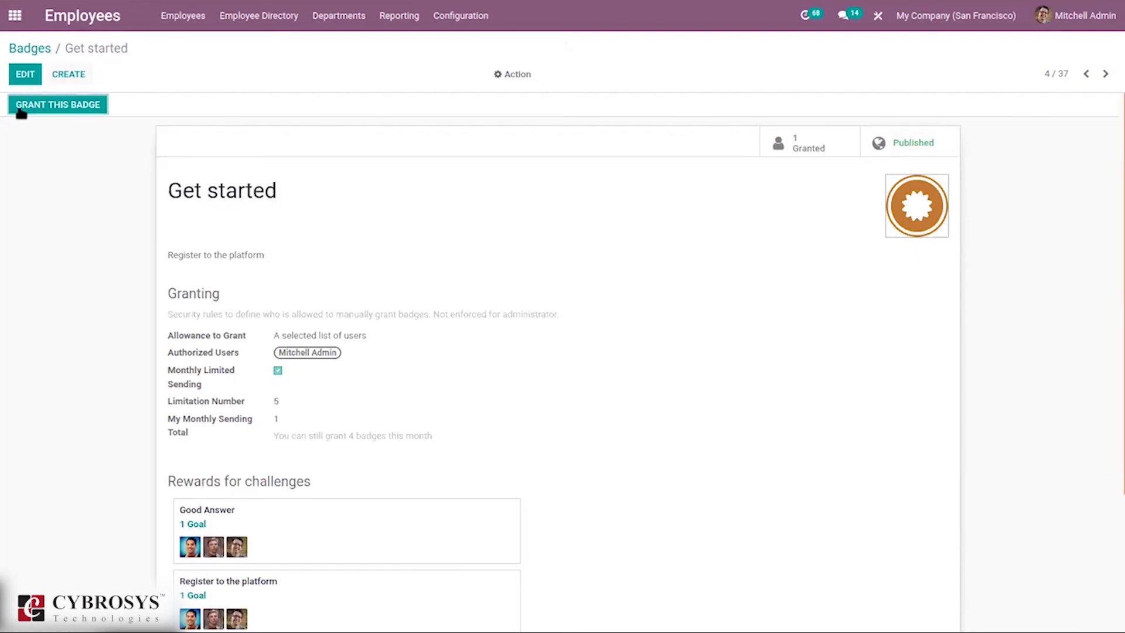
pyautogui.click(29, 51)
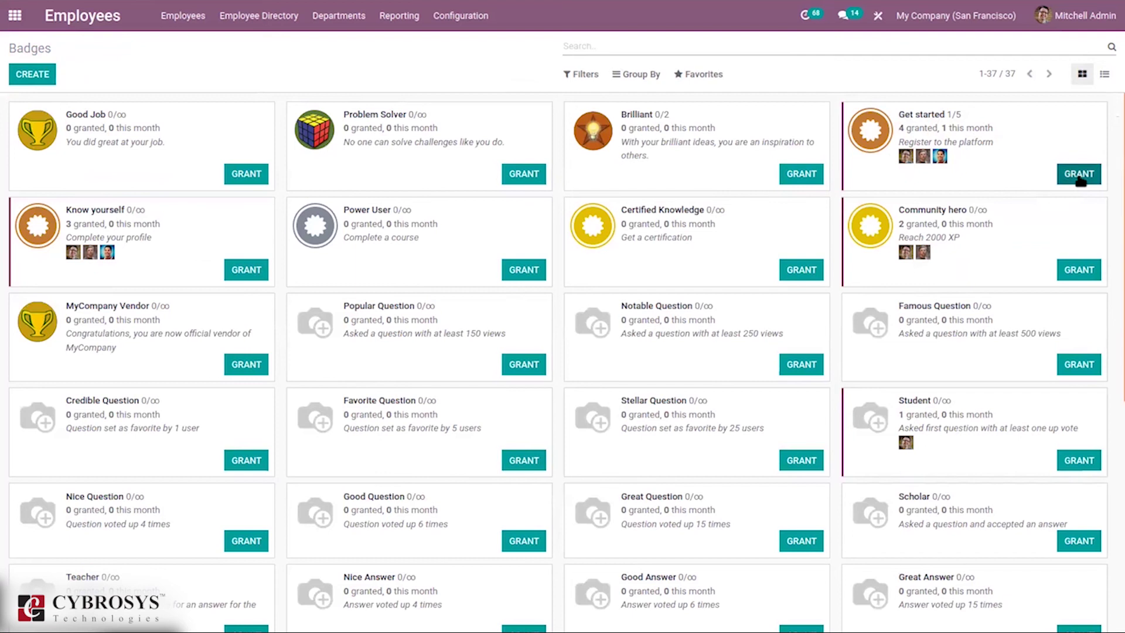
# - Open the Monthly Sales Targets challenge from Configuration > Challenges in edit mode
pyautogui.click(38, 73)
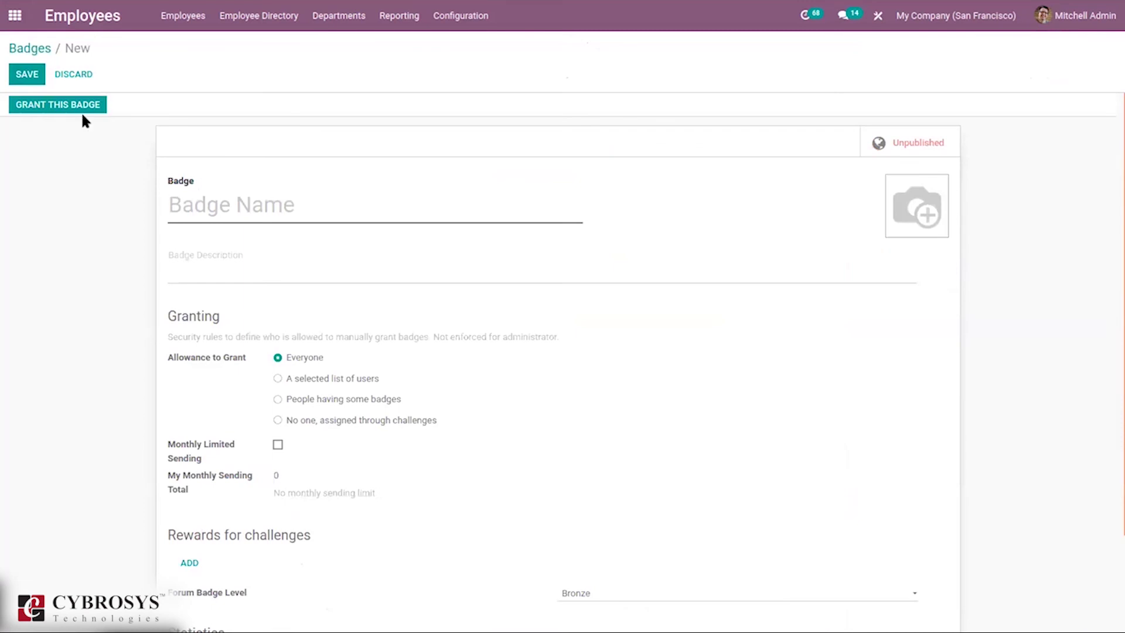
pyautogui.click(30, 47)
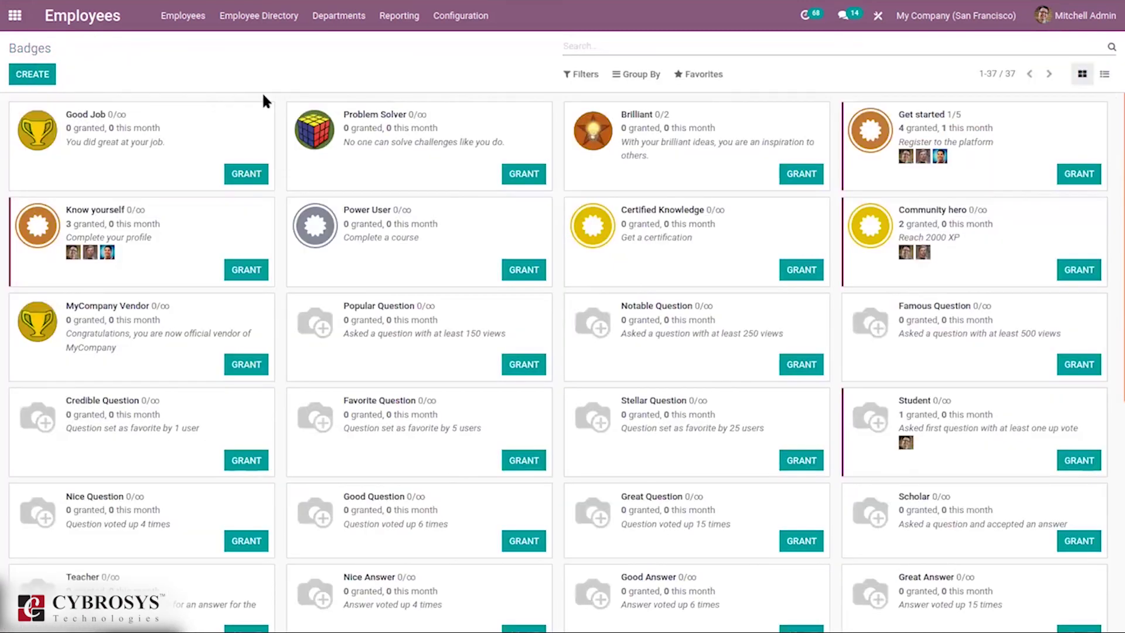
pyautogui.click(461, 16)
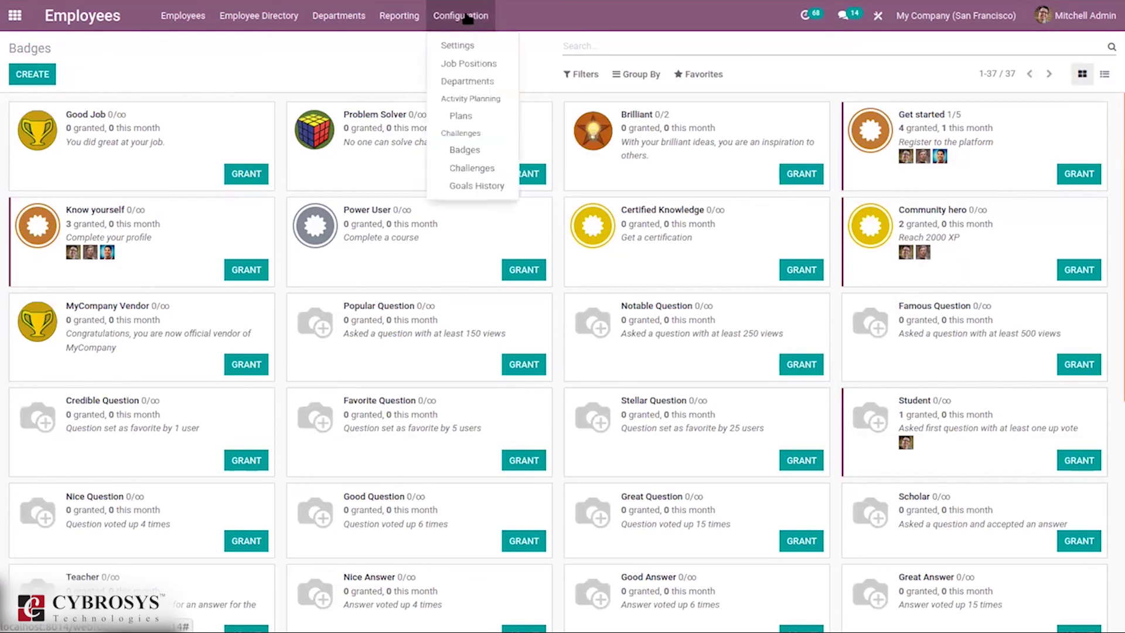
pyautogui.click(479, 168)
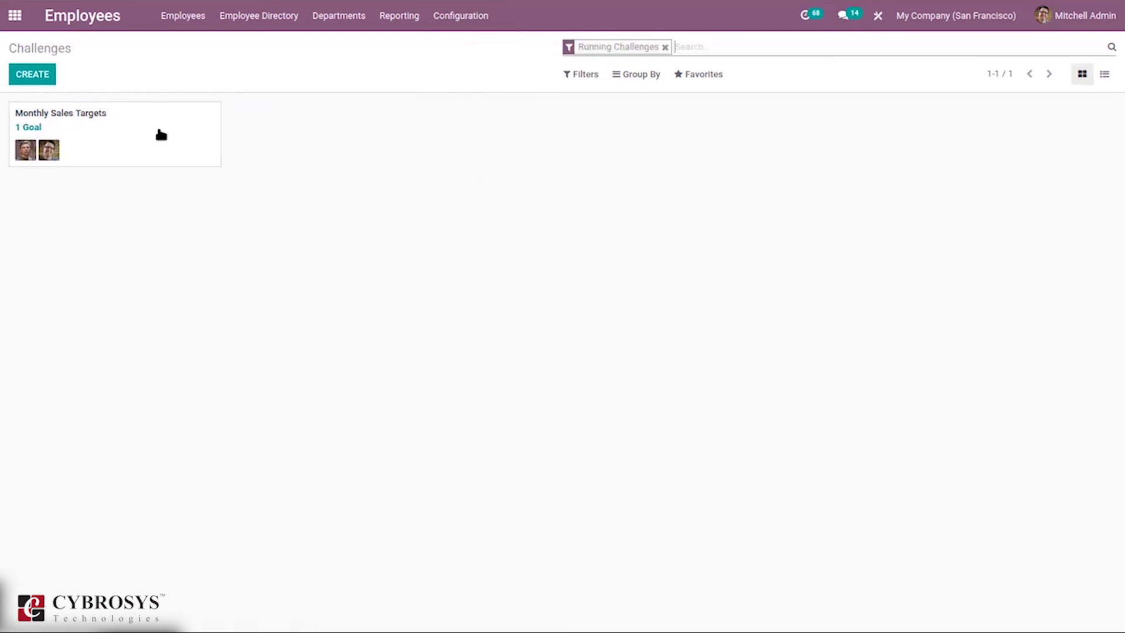
pyautogui.click(160, 134)
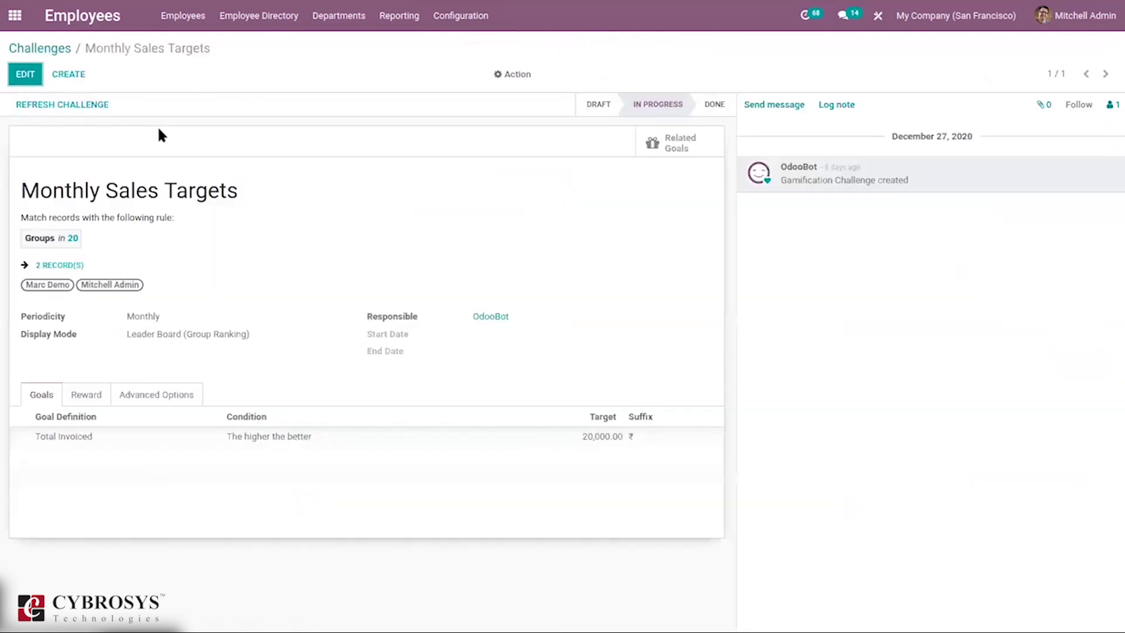
pyautogui.click(24, 75)
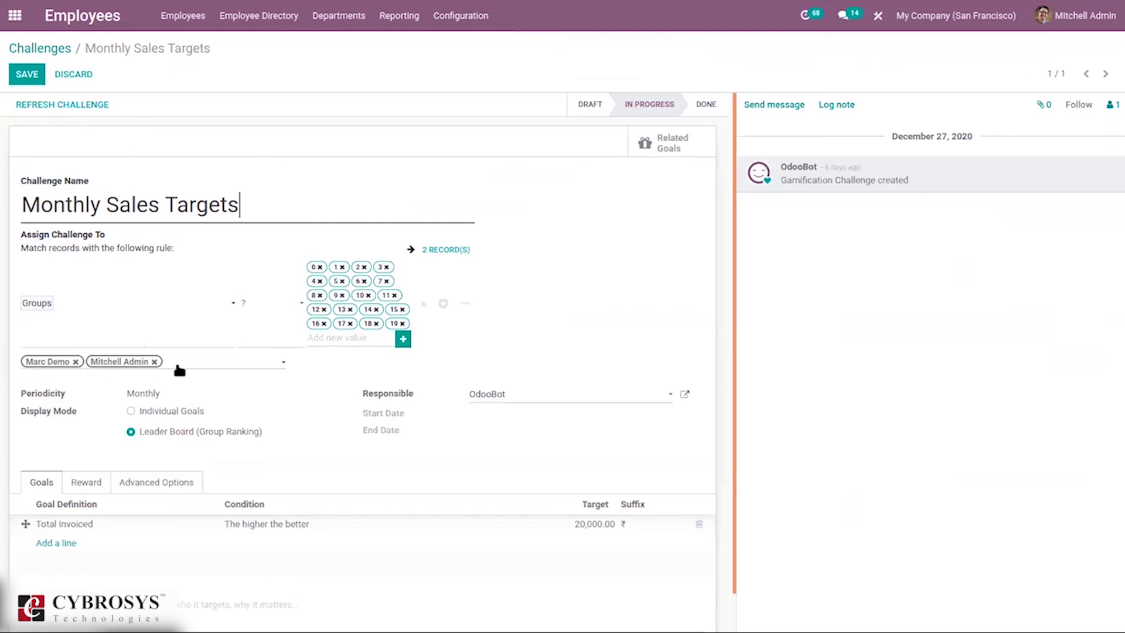
# - Add a new goal line, then view the challenge's Reward settings
pyautogui.moveTo(183, 367)
pyautogui.scroll(-1, 716, 343)
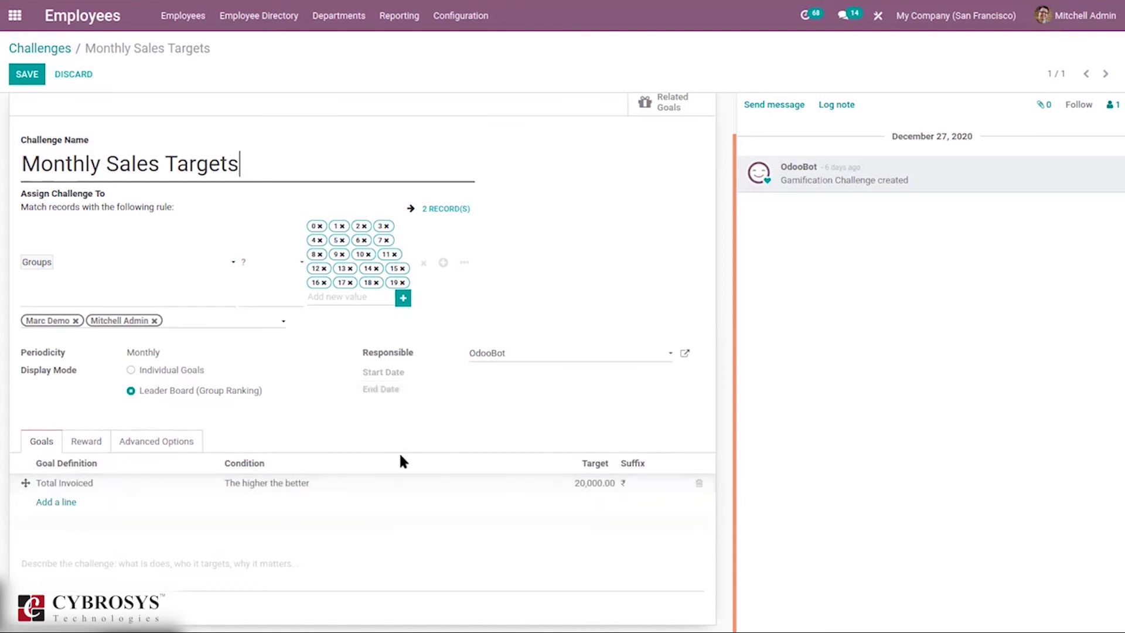
pyautogui.click(42, 501)
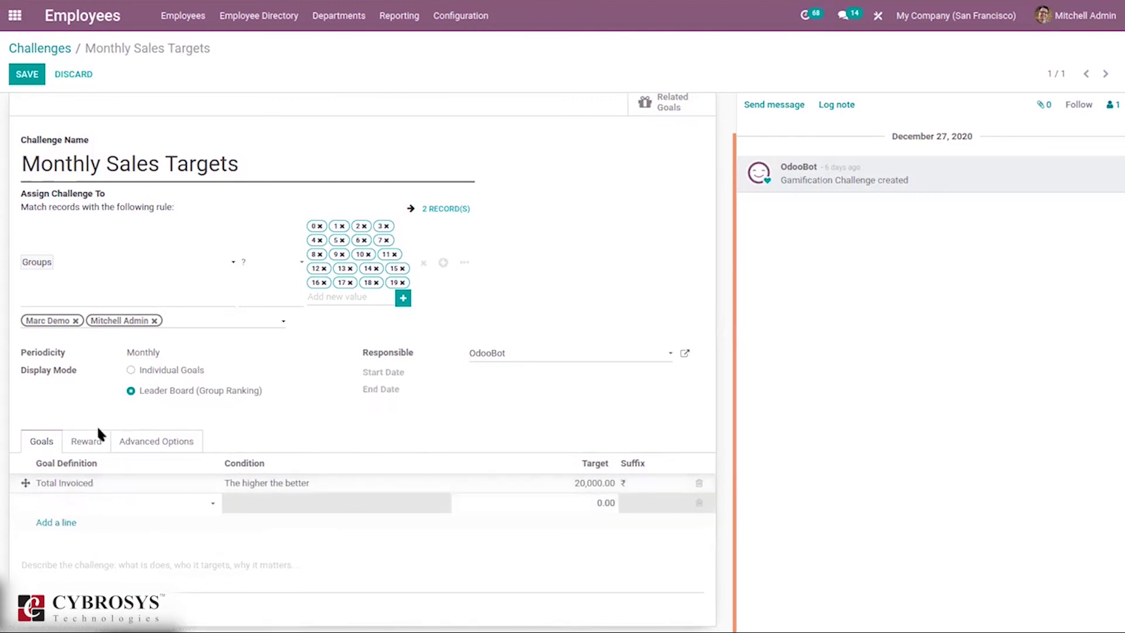
pyautogui.click(85, 436)
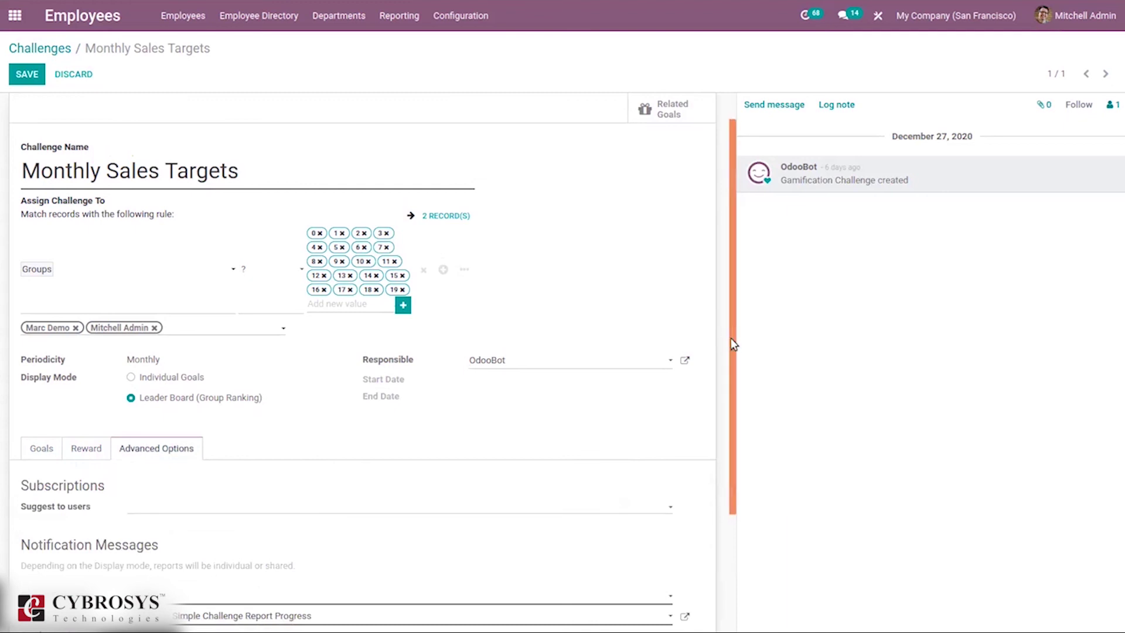
# - Check the Send a copy to options without choosing one, then return to the Goals tab
pyautogui.scroll(-2, 706, 410)
pyautogui.scroll(-3, 706, 416)
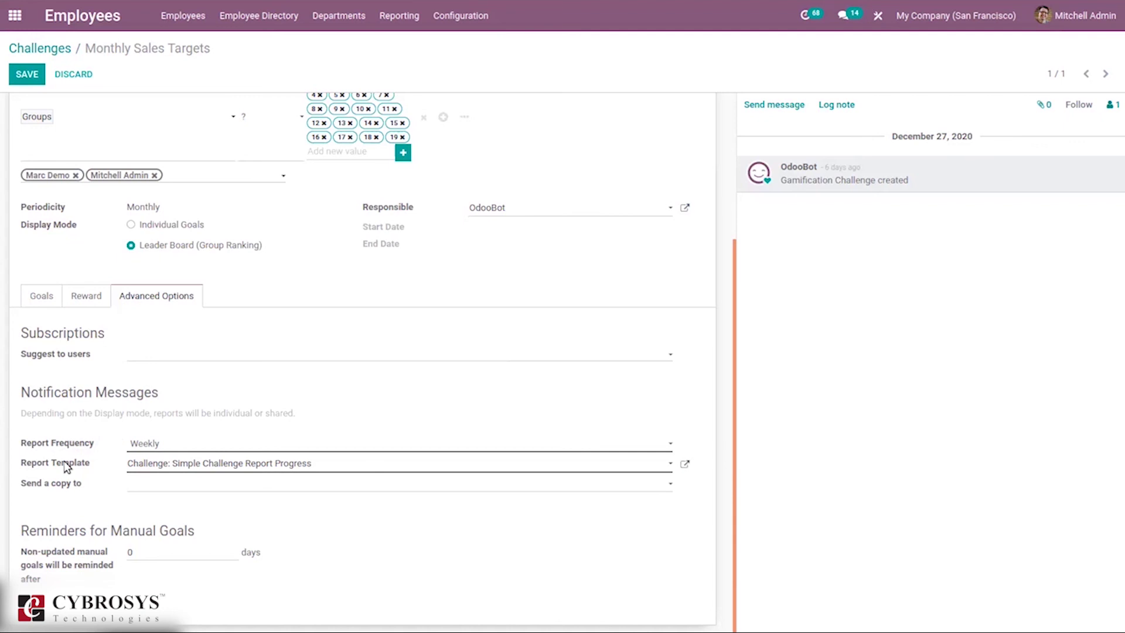
pyautogui.click(142, 488)
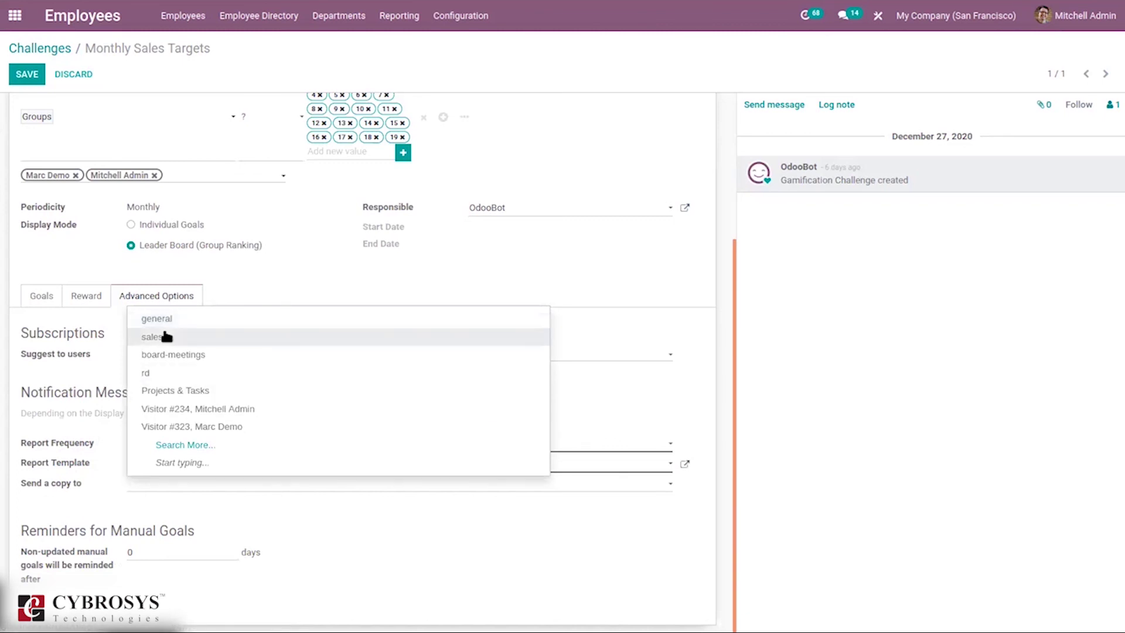
pyautogui.click(594, 341)
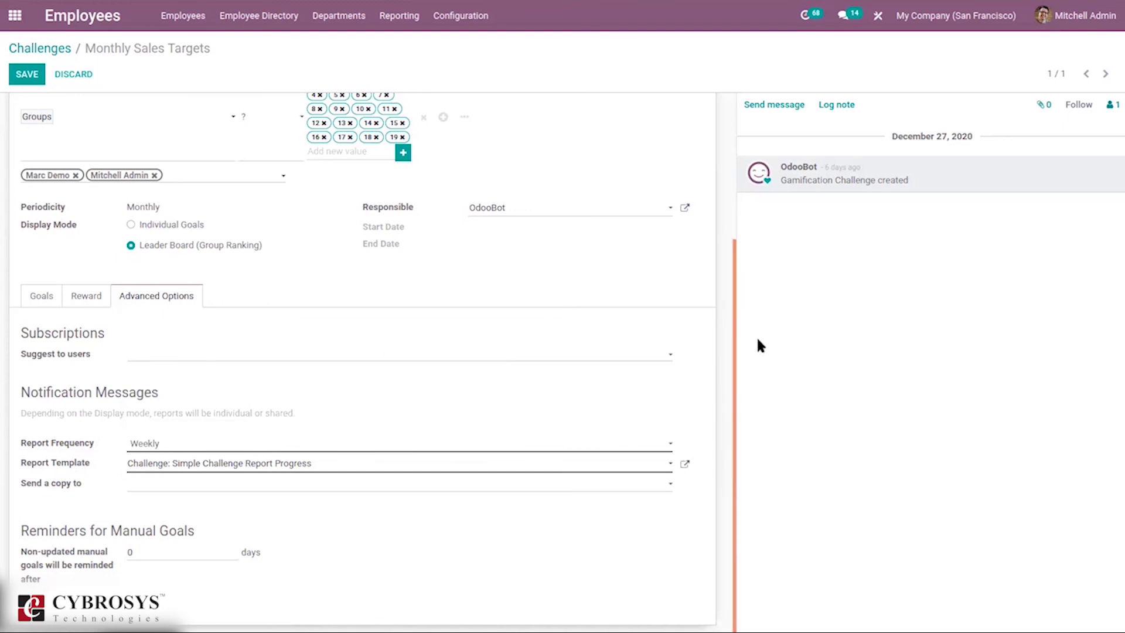
pyautogui.click(42, 296)
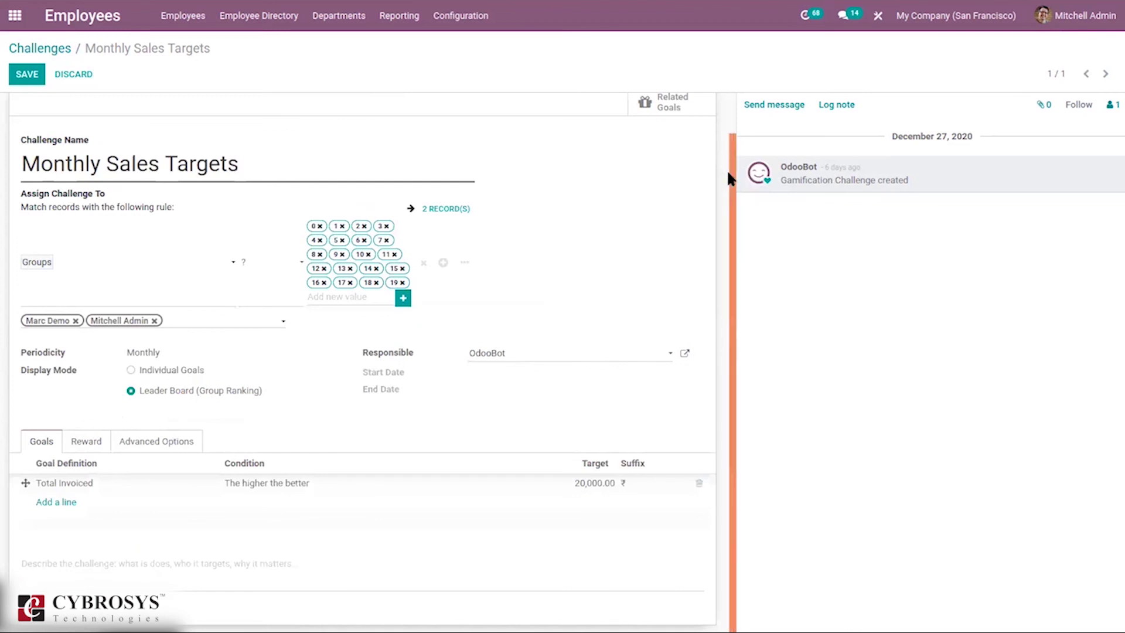
pyautogui.moveTo(731, 162); pyautogui.dragTo(715, 91)
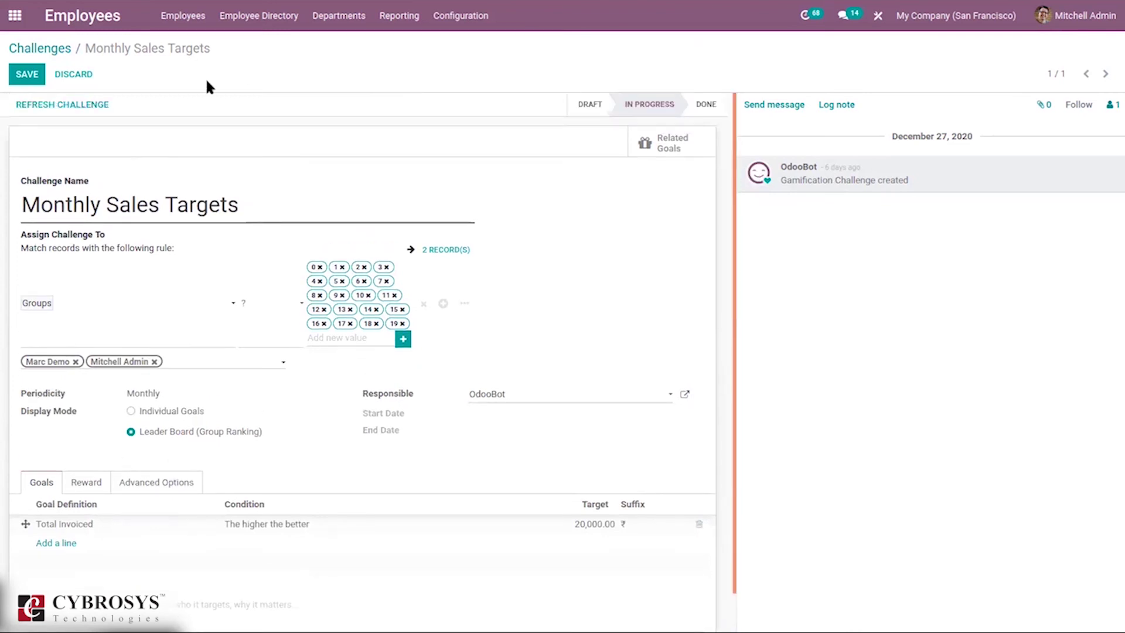
# - Save the challenge, view its three Total Invoiced related goals, and return to the challenge
pyautogui.click(28, 73)
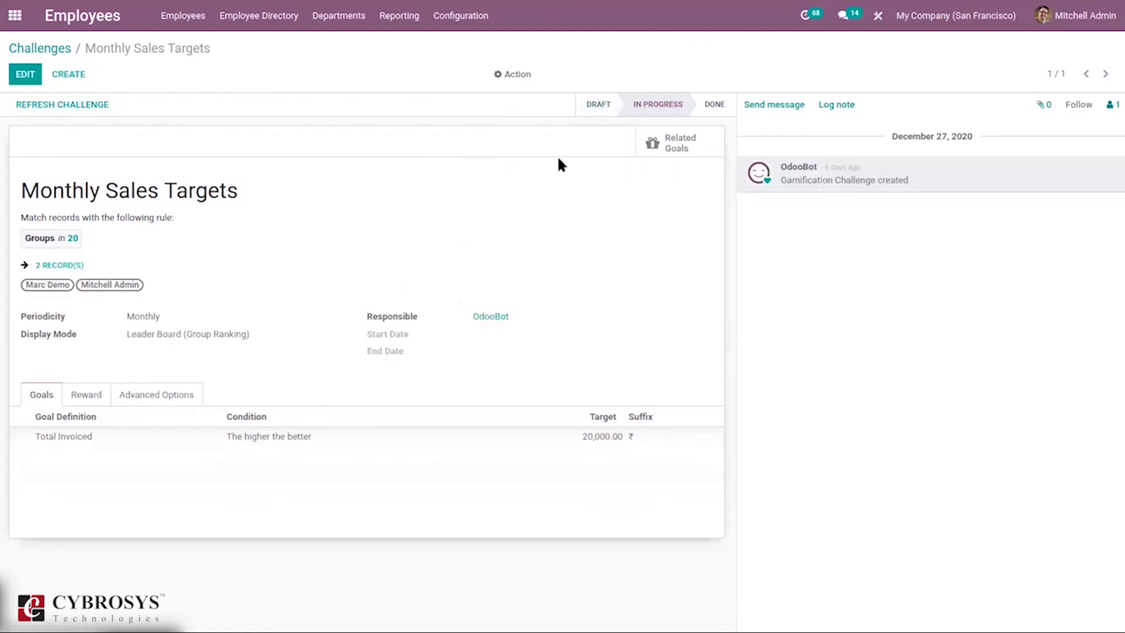
pyautogui.click(654, 148)
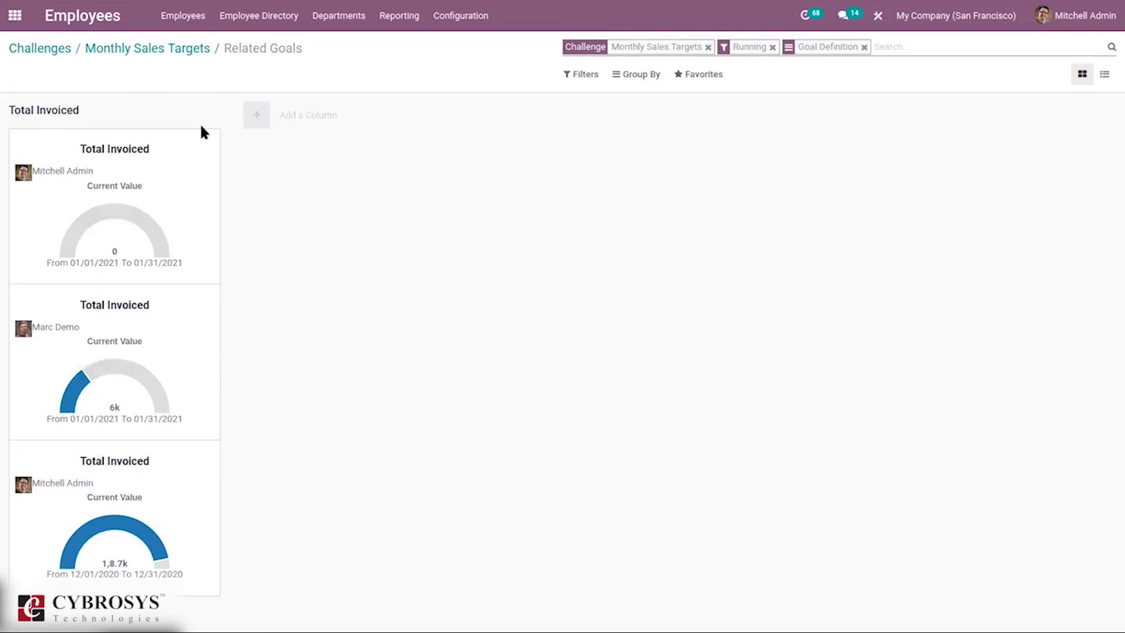
pyautogui.click(175, 50)
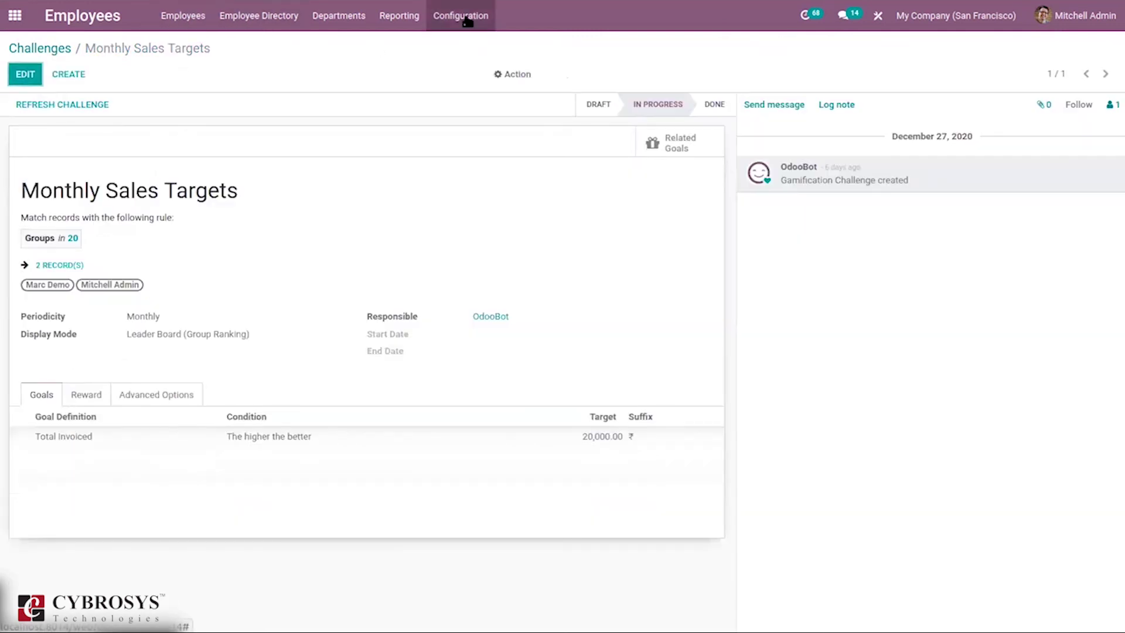
# - Open Goals History and expand the first user's Total Invoiced goals
pyautogui.click(463, 17)
pyautogui.click(468, 186)
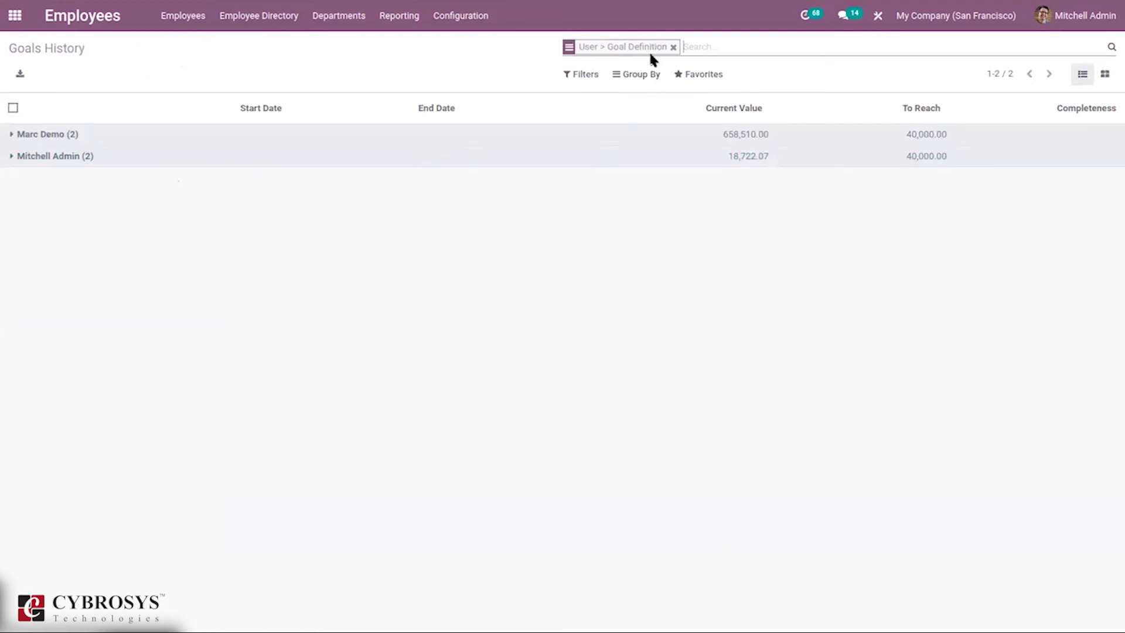
pyautogui.click(37, 133)
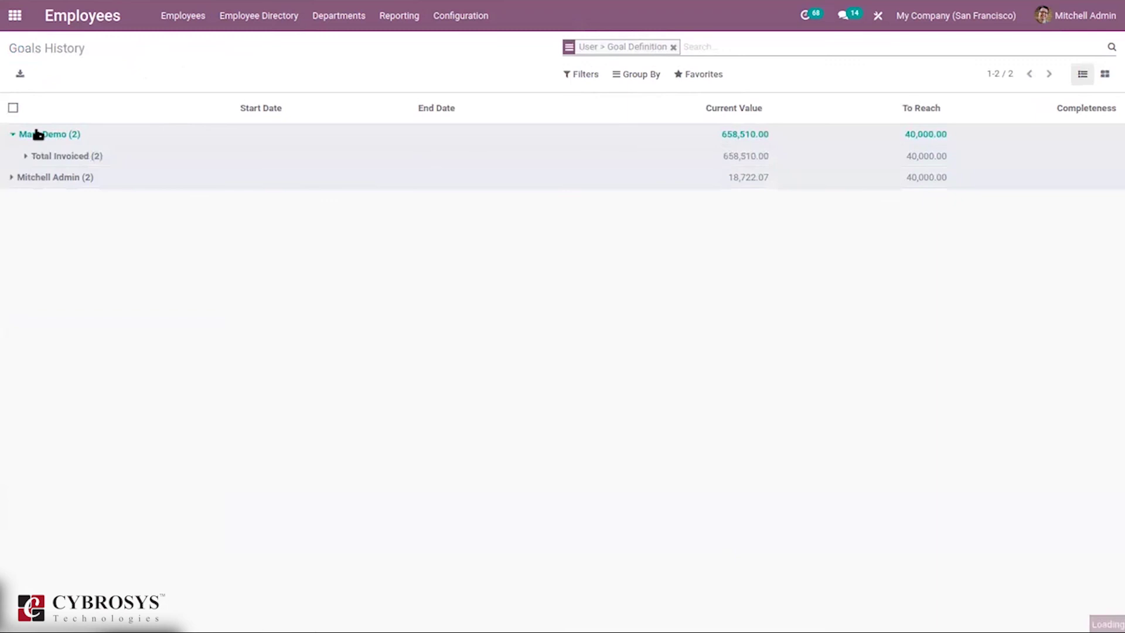
pyautogui.click(78, 157)
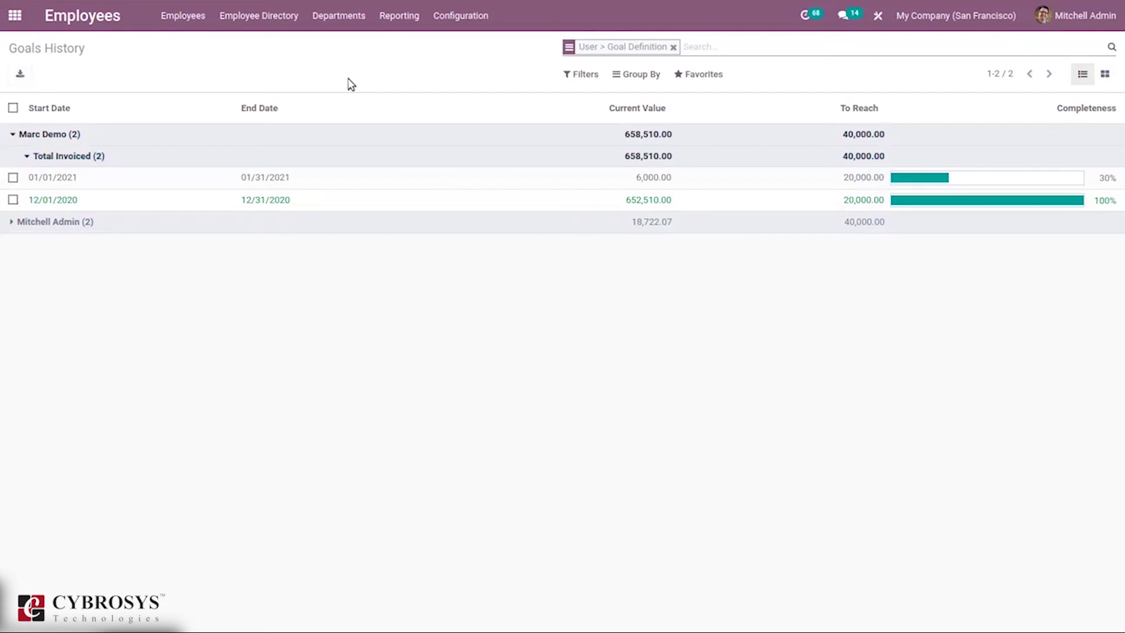
# - Open the Reporting menu after glancing at Configuration
pyautogui.click(464, 24)
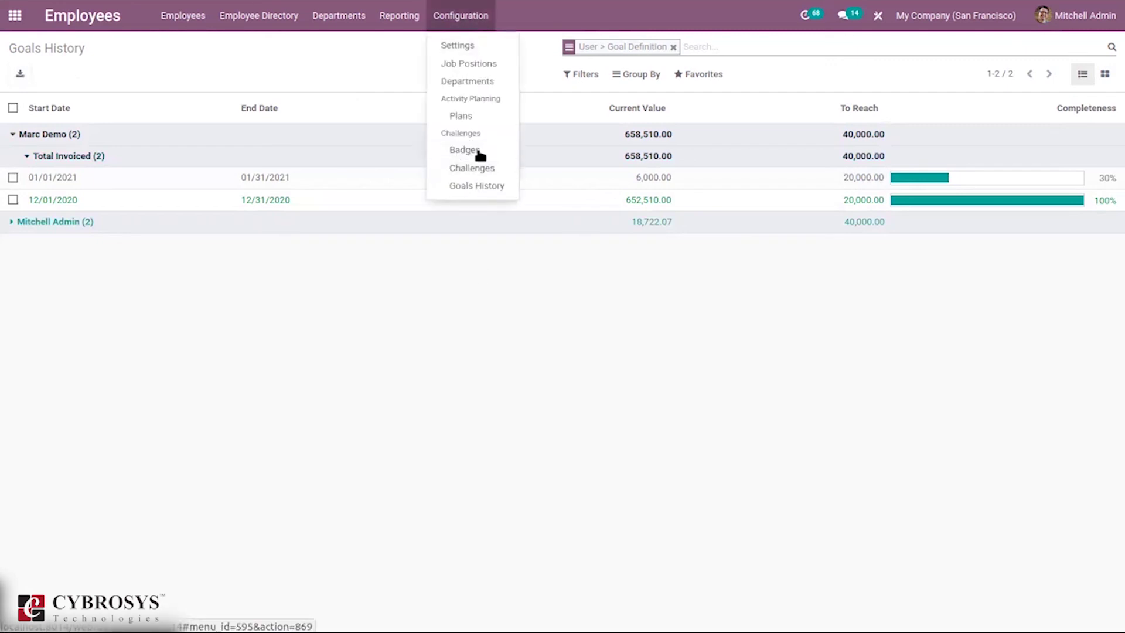
pyautogui.click(388, 45)
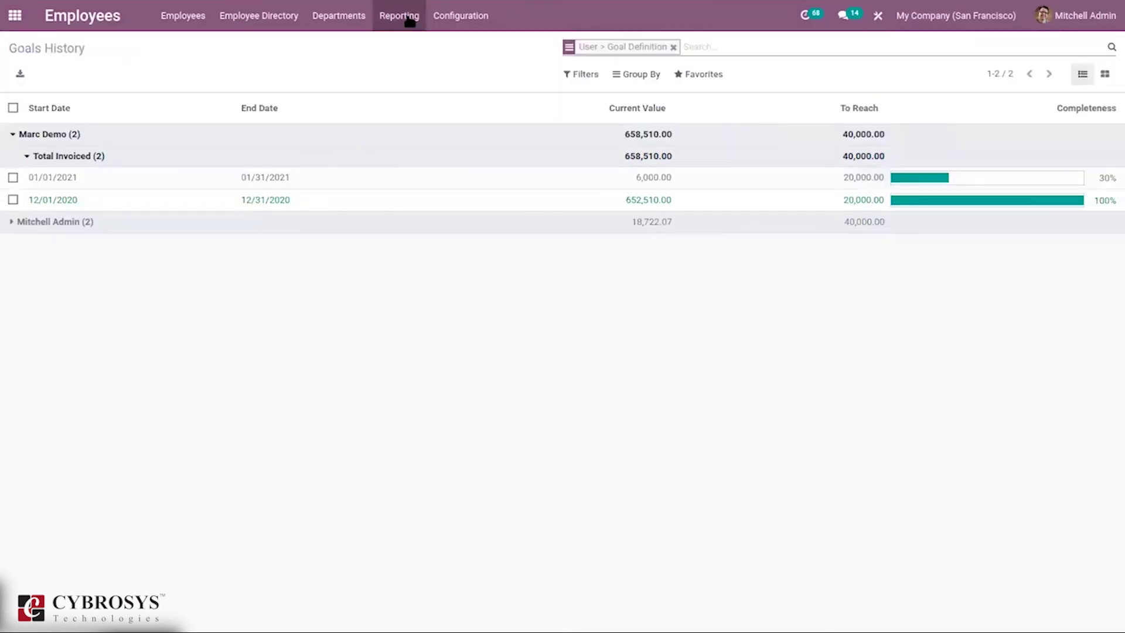
pyautogui.click(403, 16)
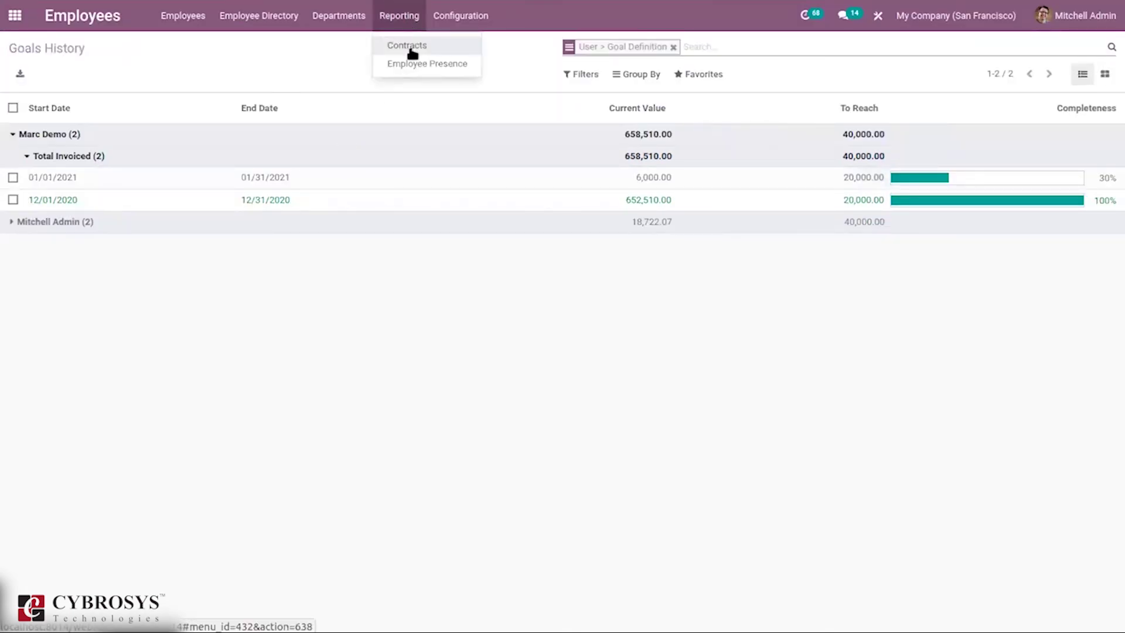
# - Open the Contracts analysis and chart Duration Contract instead of # New Employees
pyautogui.click(410, 47)
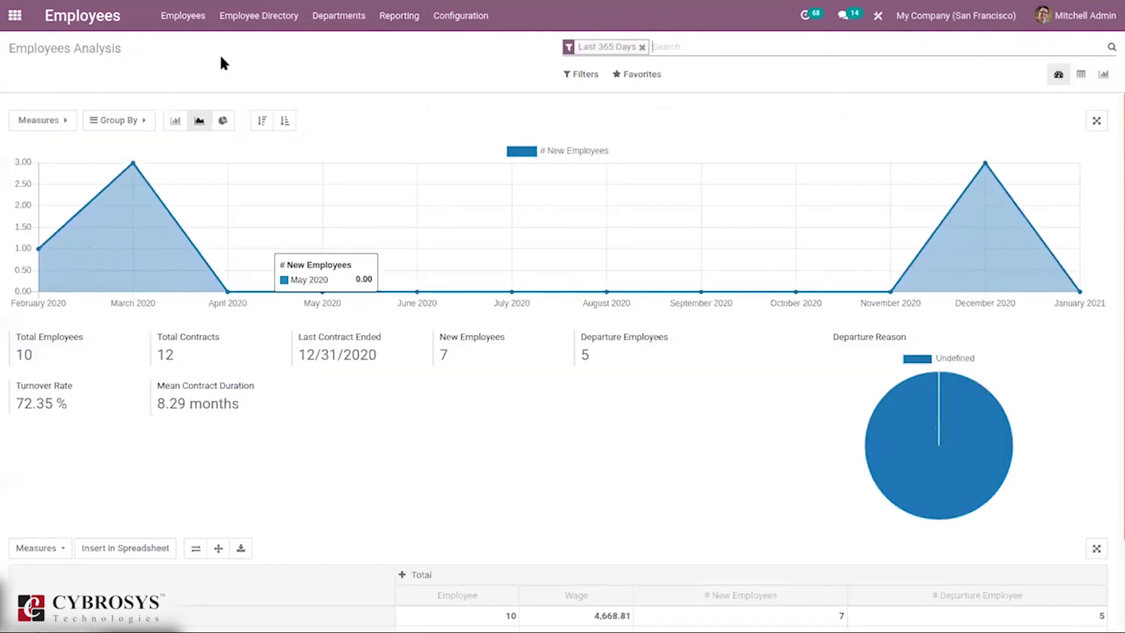
pyautogui.click(49, 120)
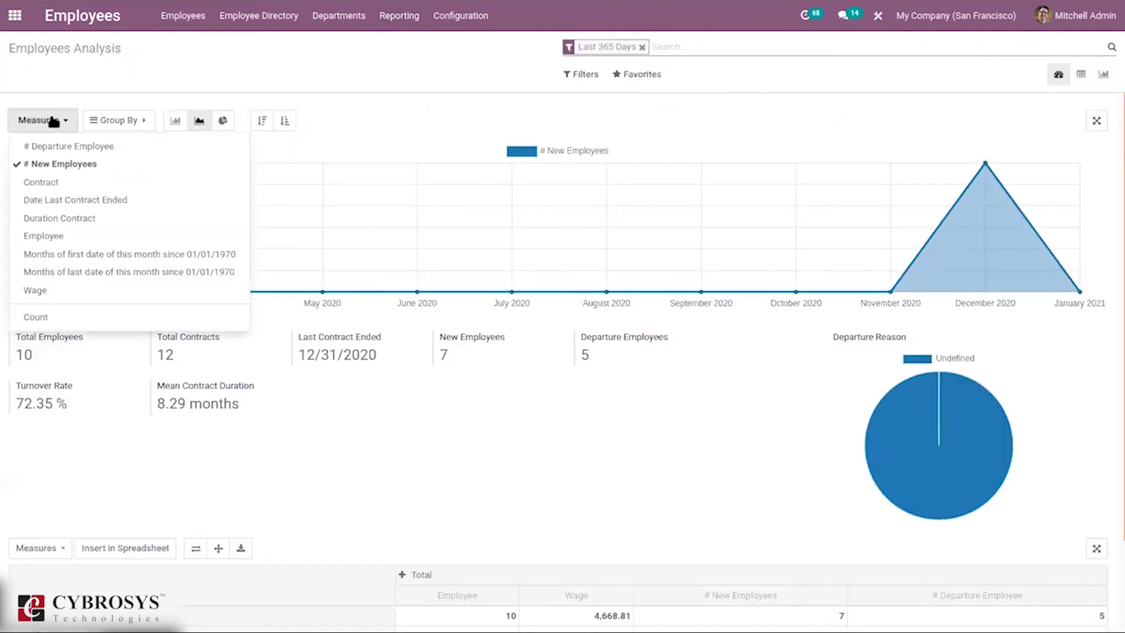
pyautogui.click(56, 184)
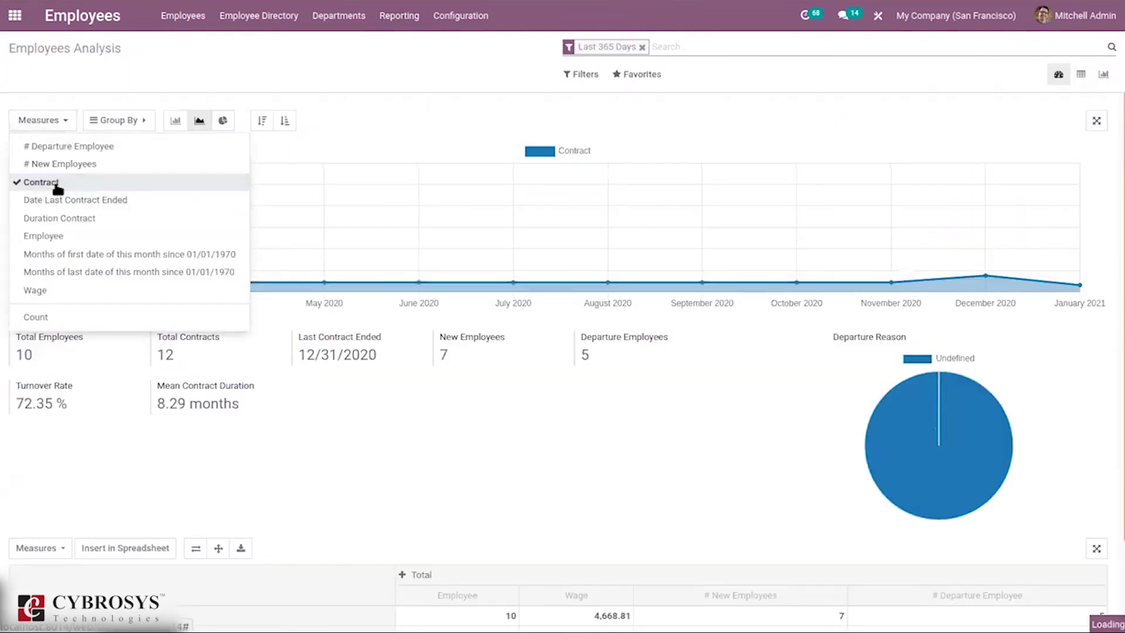
pyautogui.click(71, 217)
pyautogui.click(342, 108)
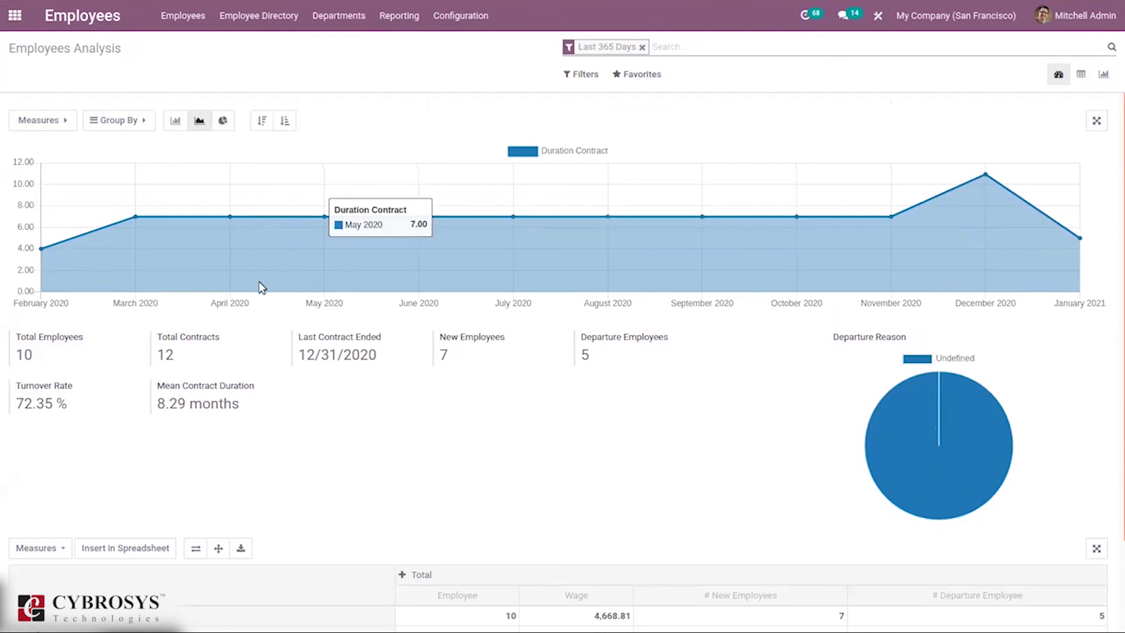
pyautogui.moveTo(1117, 364); pyautogui.dragTo(1118, 492)
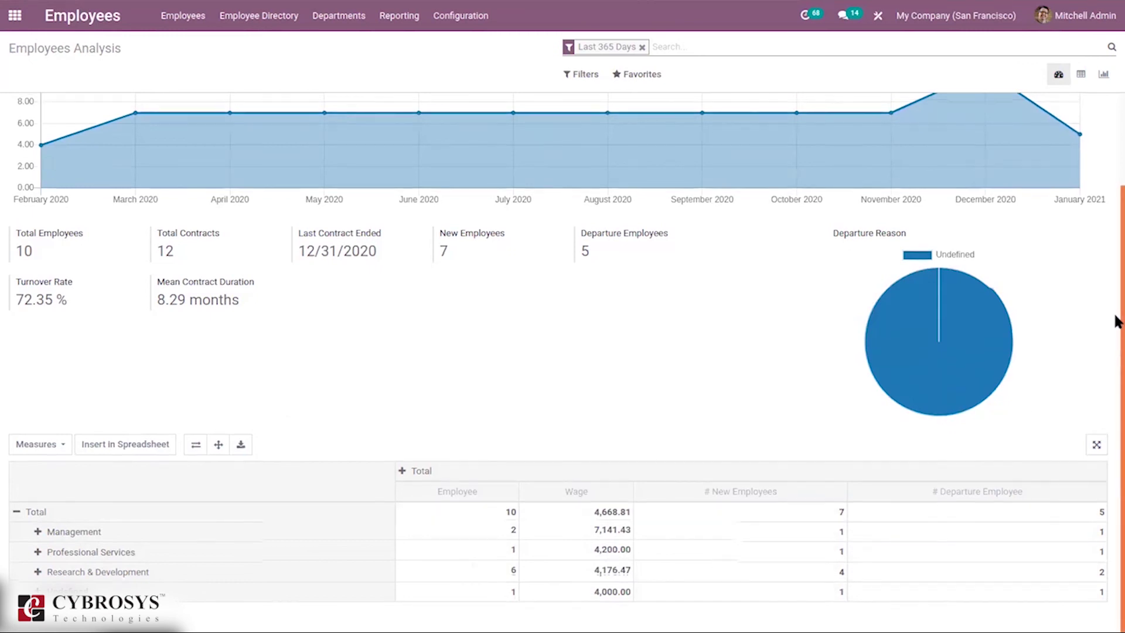
pyautogui.moveTo(1117, 318); pyautogui.dragTo(1116, 256)
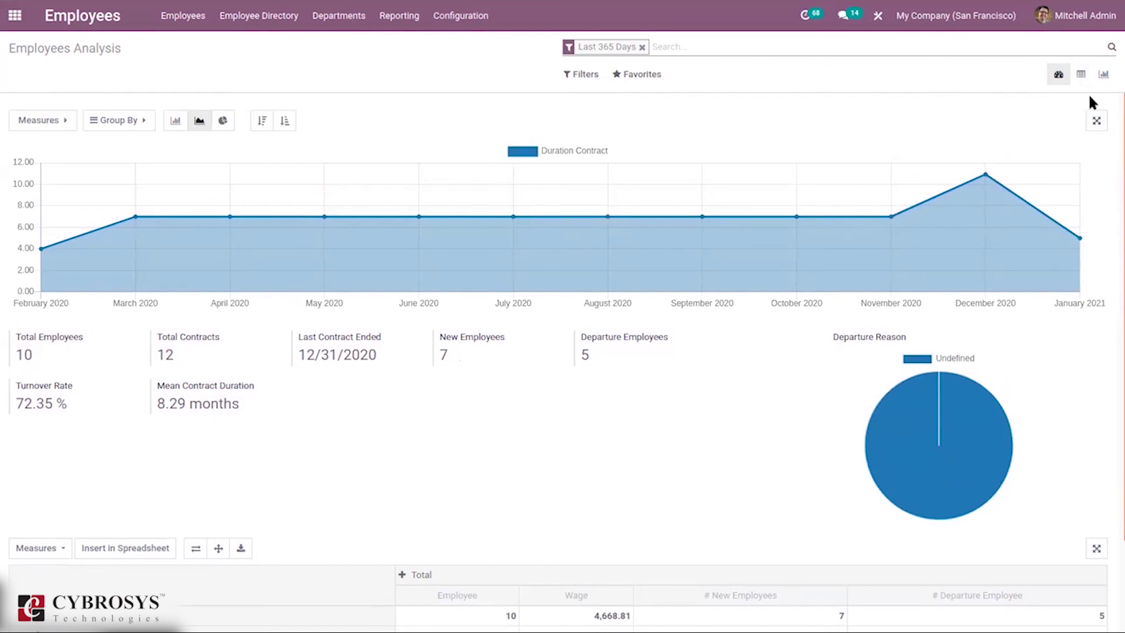
# - View Employees Analysis as a pivot, cancel inserting it into a spreadsheet, then show the # New Employees line graph
pyautogui.click(1073, 71)
pyautogui.click(1077, 72)
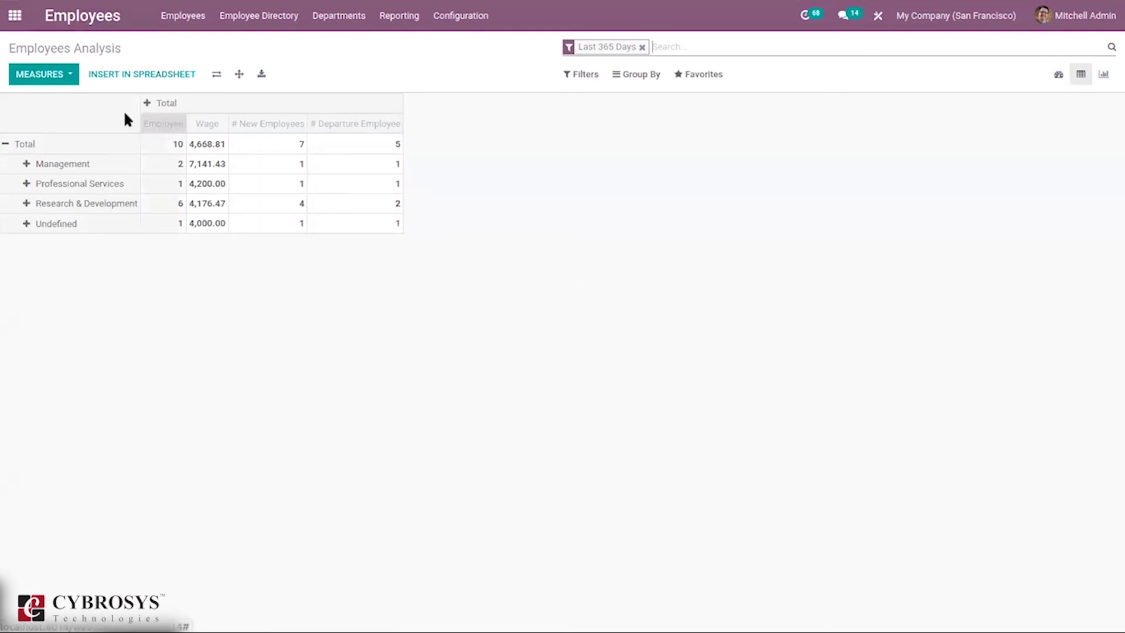
pyautogui.click(113, 77)
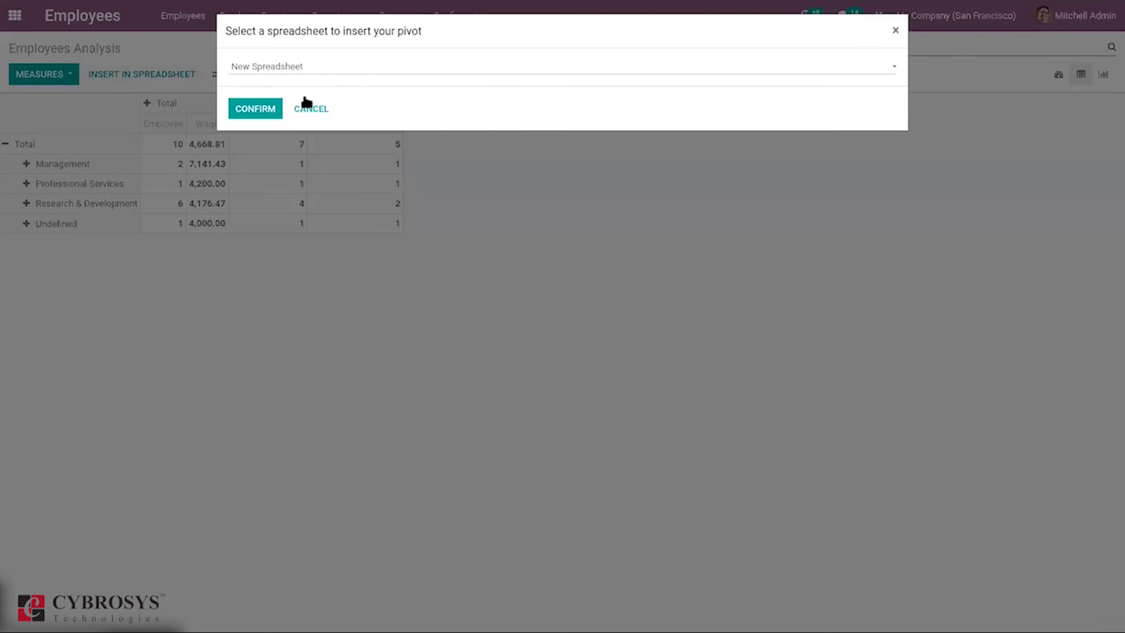
pyautogui.click(301, 108)
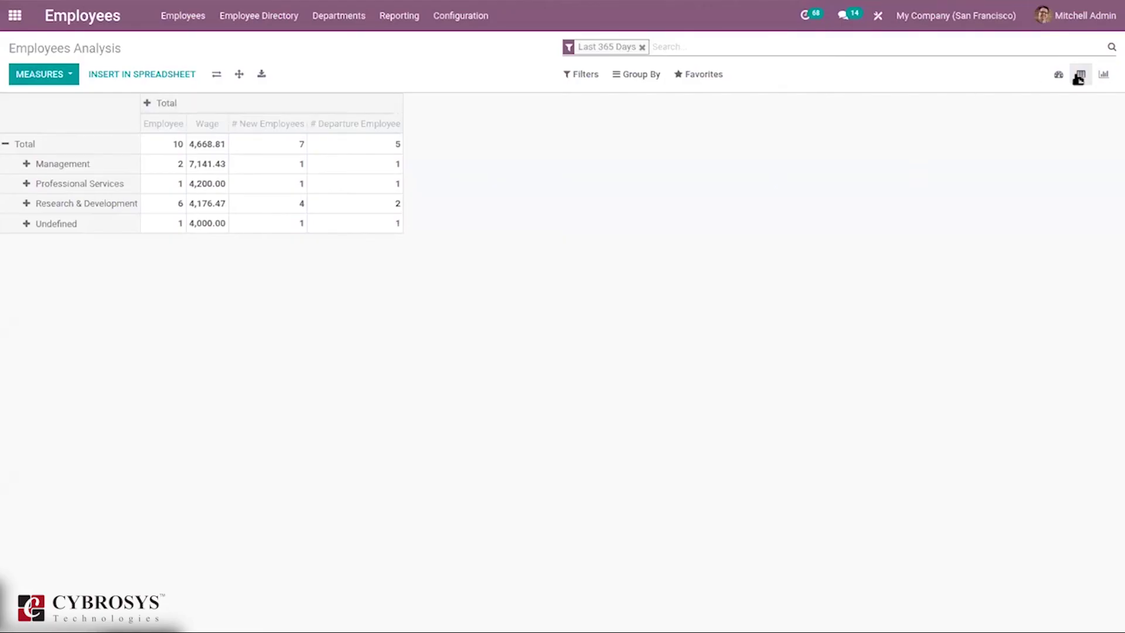
pyautogui.click(1104, 75)
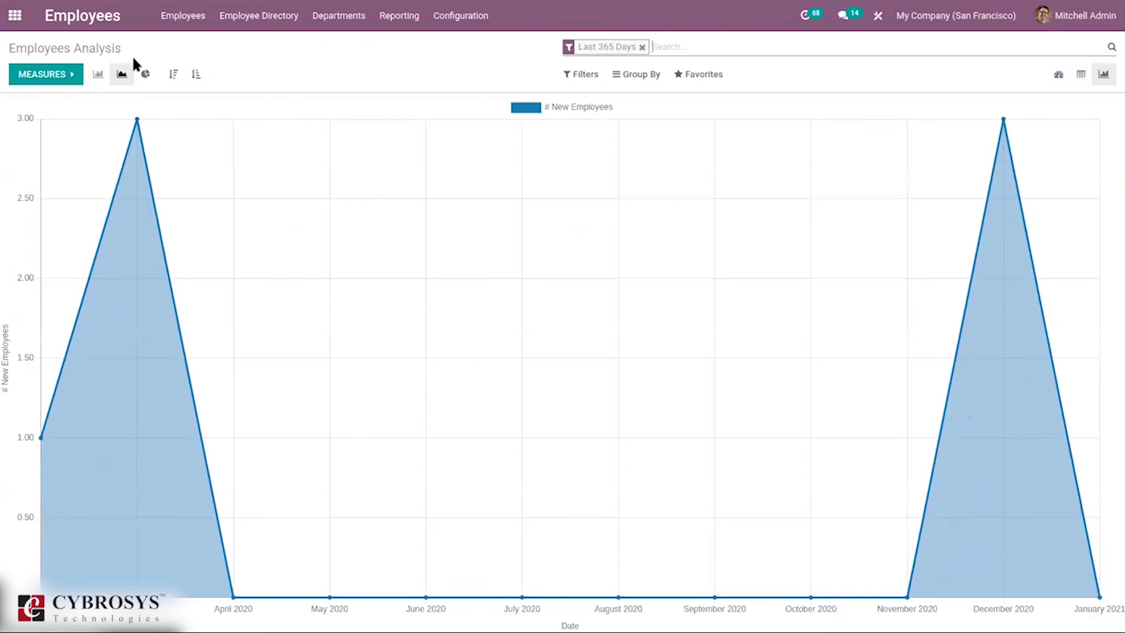
pyautogui.click(411, 18)
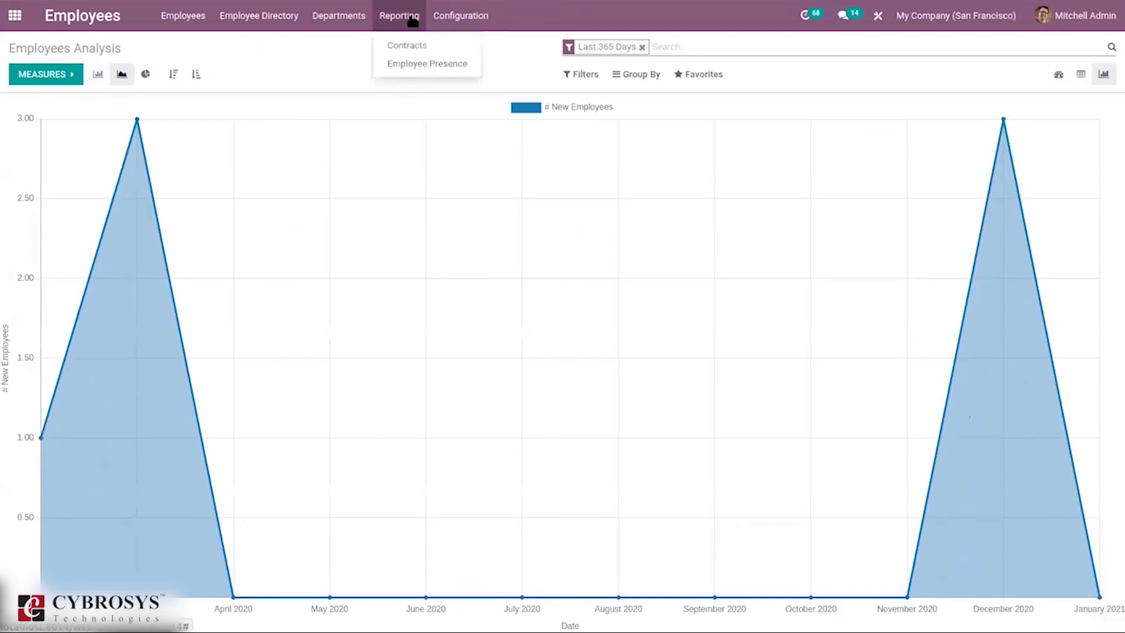
# - Open the Employee Presence report, starting time off for a present employee and checking the first absent one
pyautogui.click(424, 64)
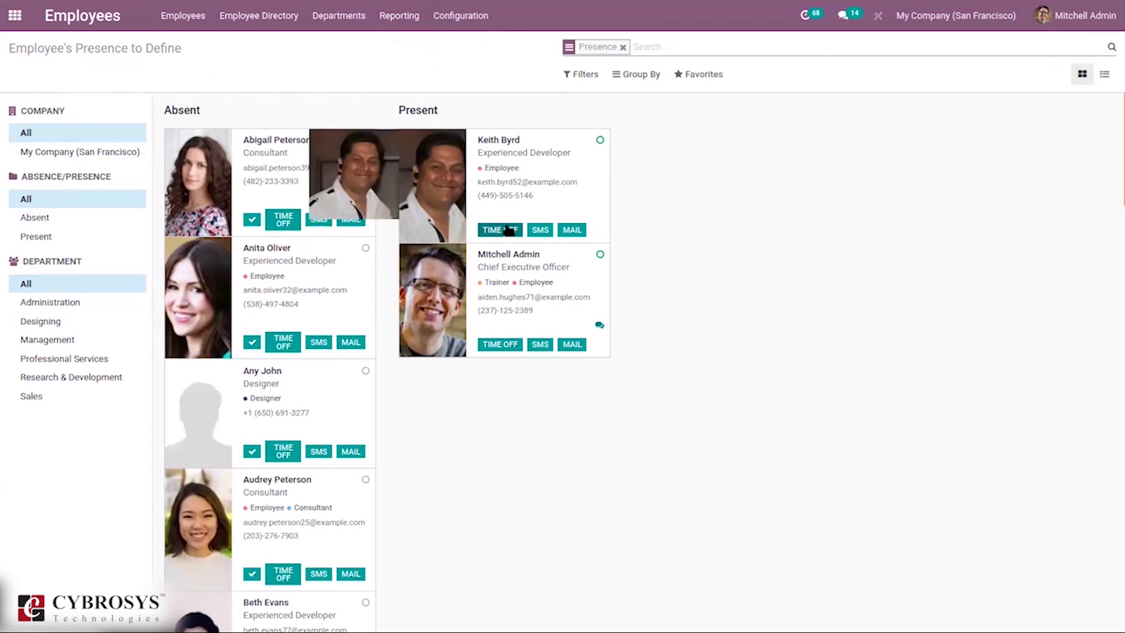
pyautogui.click(507, 230)
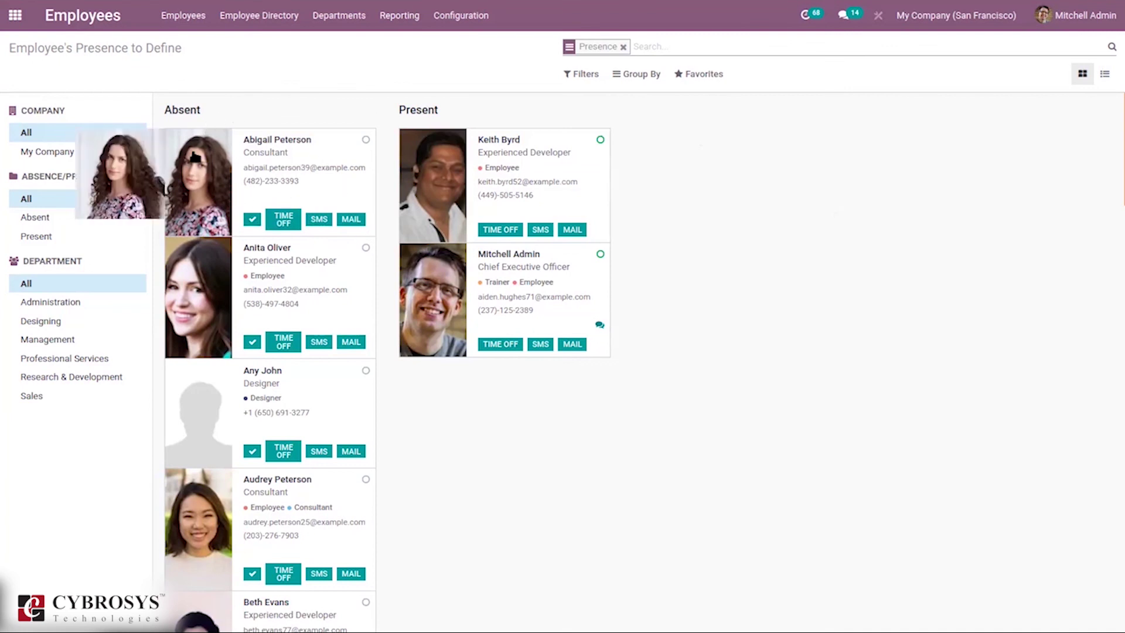
pyautogui.click(253, 223)
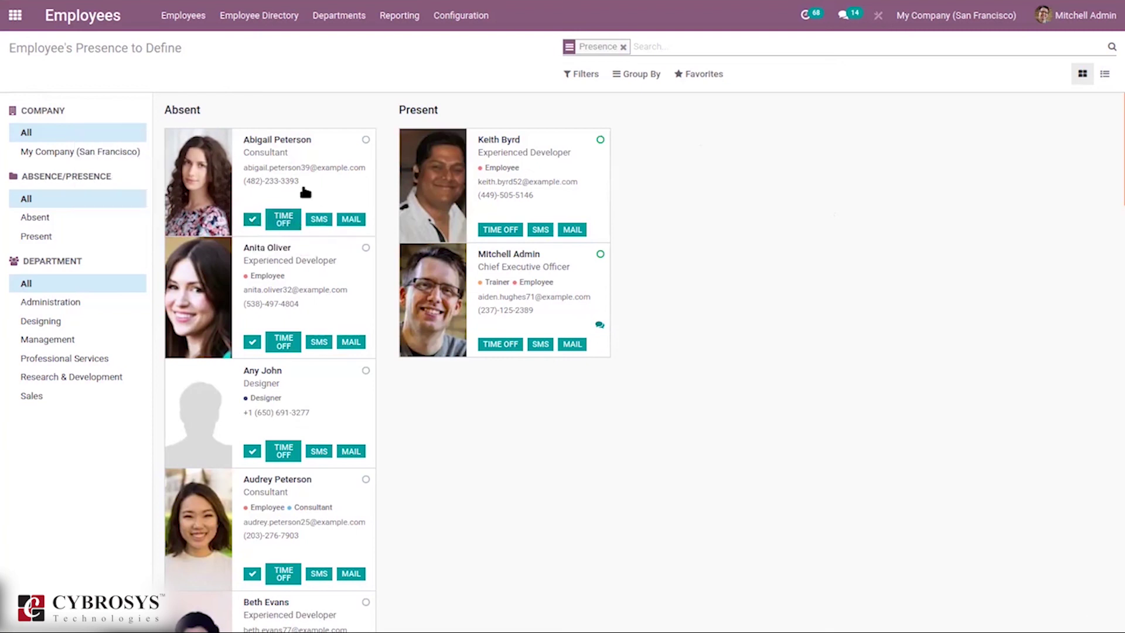